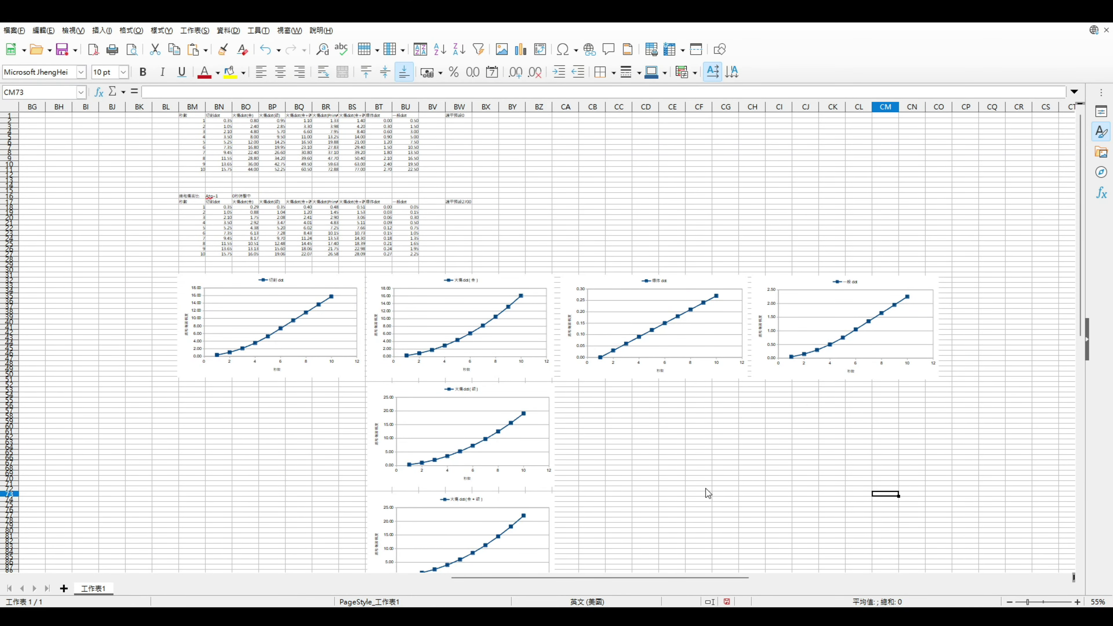
left_click(971, 509)
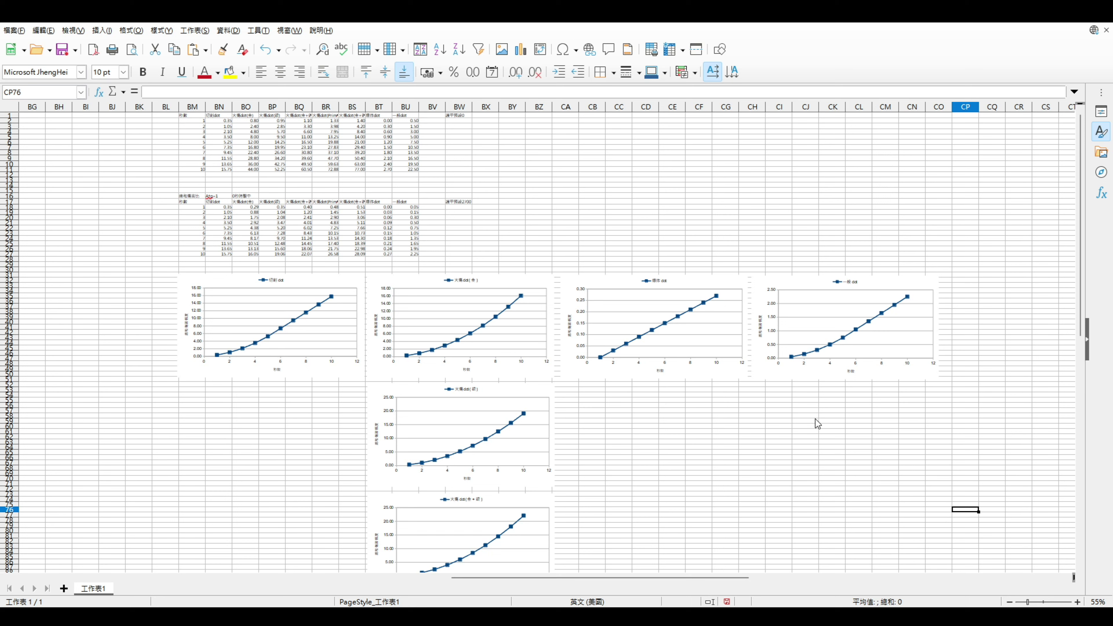
left_click(807, 424)
left_click(795, 464)
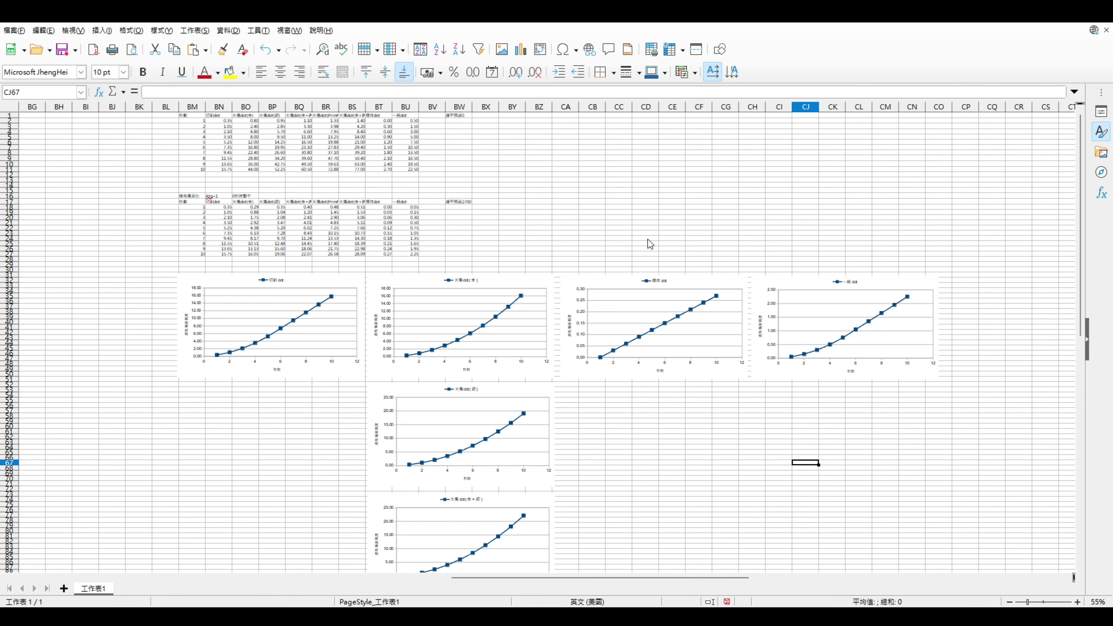
Step: Examine the two dot damage tables above the charts at a readable size, including the 護甲預設0 label of the upper one
scroll(644, 240, "up", 8, "ctrl")
left_click_drag(703, 582, 770, 580)
scroll(829, 420, "up", 2, "ctrl")
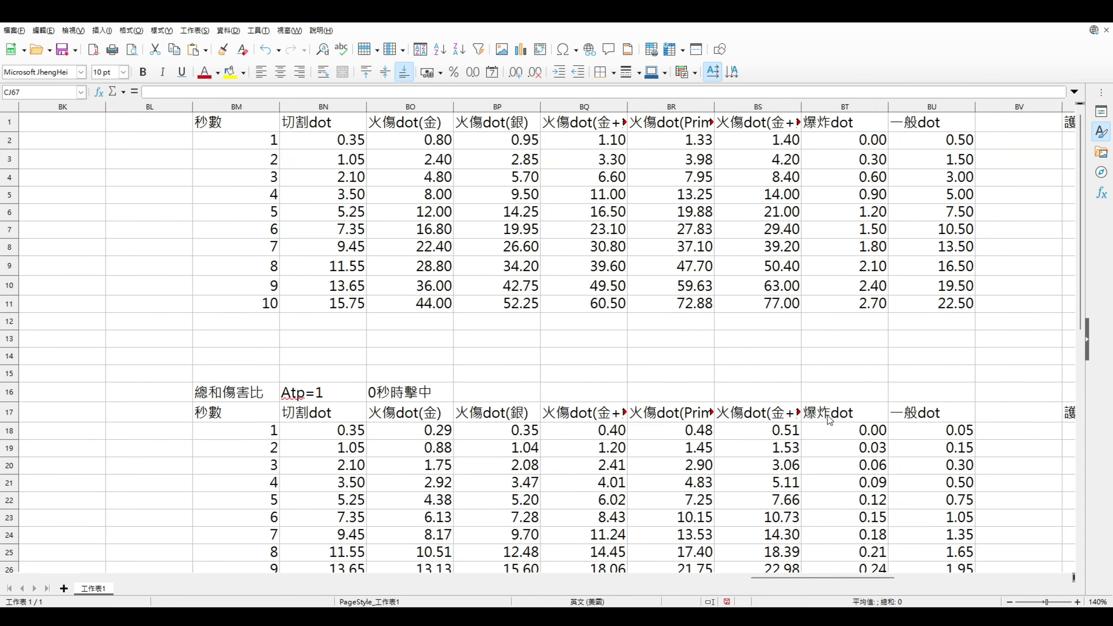
scroll(805, 520, "down", 3, "ctrl")
scroll(893, 464, "up", 2, "ctrl")
left_click(896, 460)
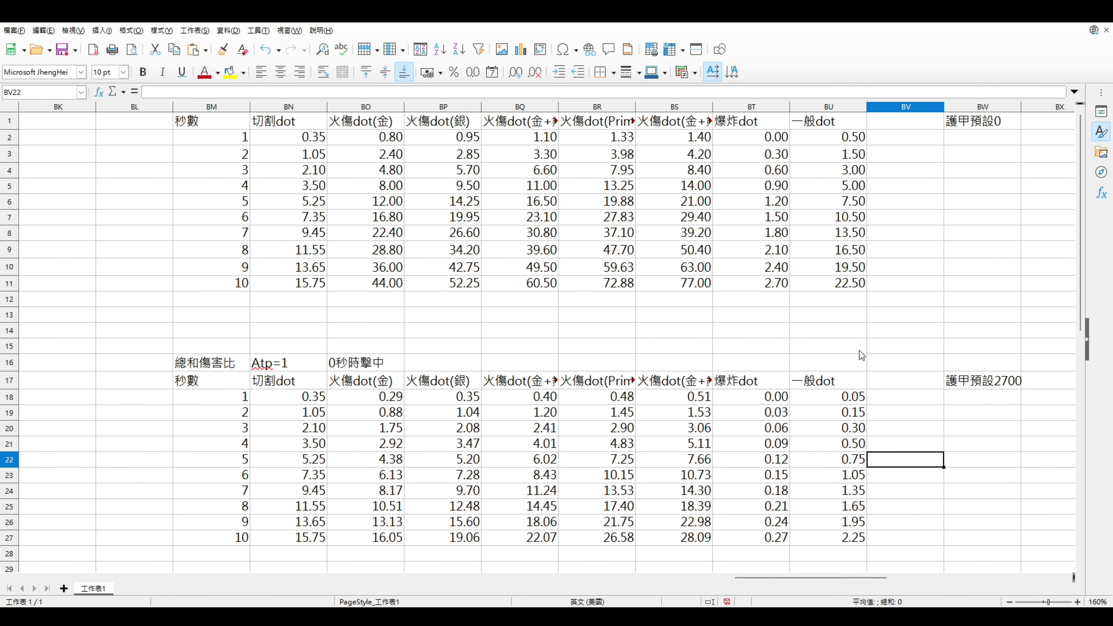
scroll(853, 565, "right", 1)
left_click(897, 127)
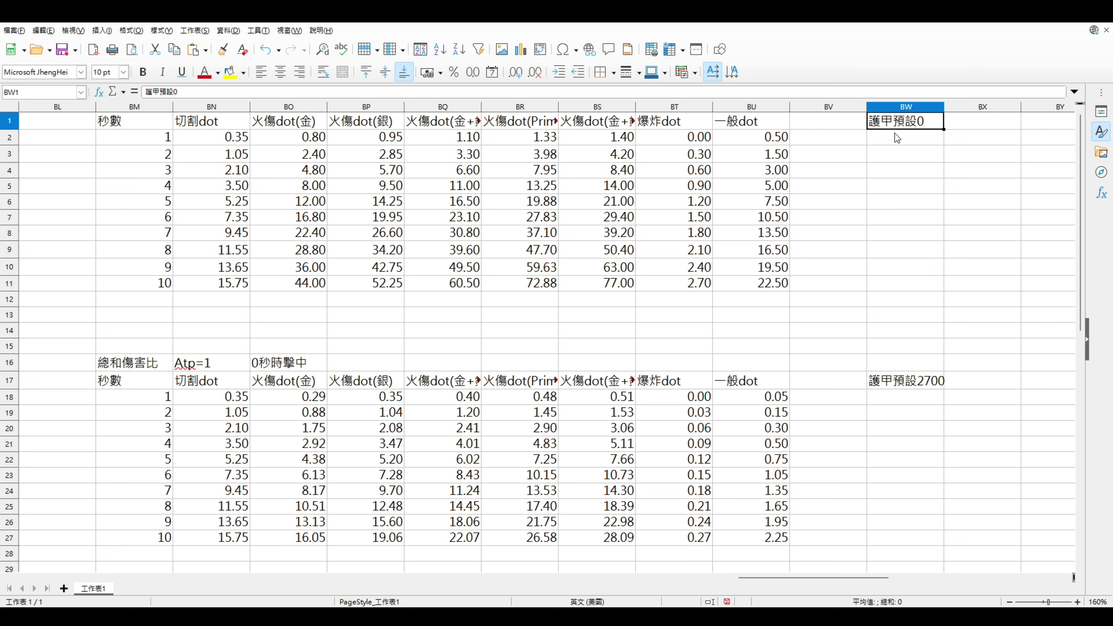
Step: Review the dot type headers of the upper table and the 1-second entries beneath them
left_click_drag(754, 127, 199, 125)
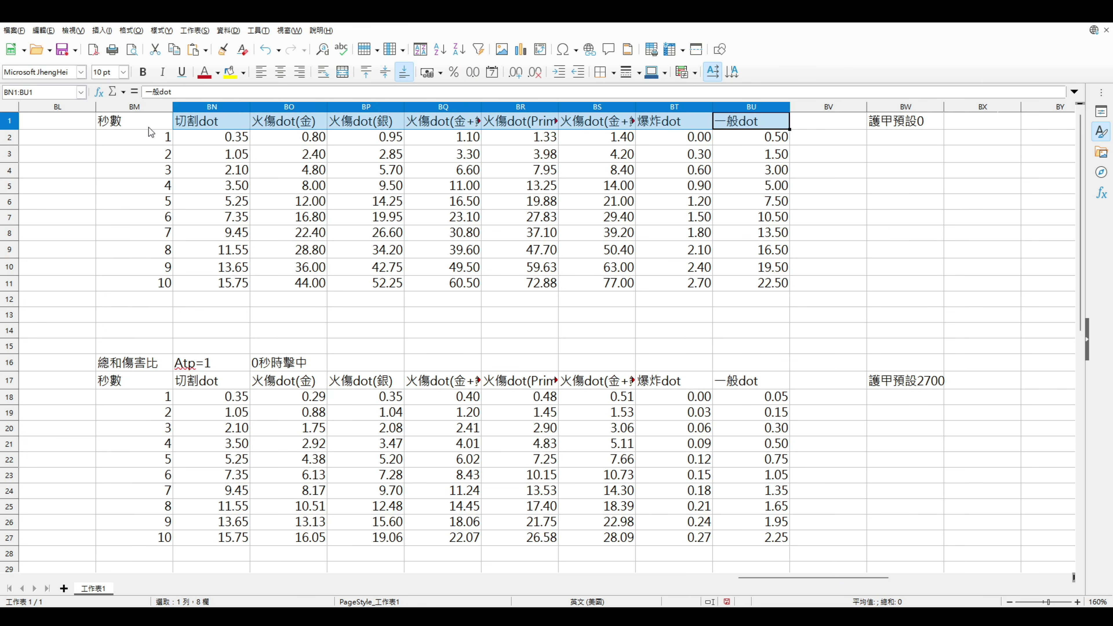
left_click(127, 135)
left_click(373, 137)
left_click(475, 139)
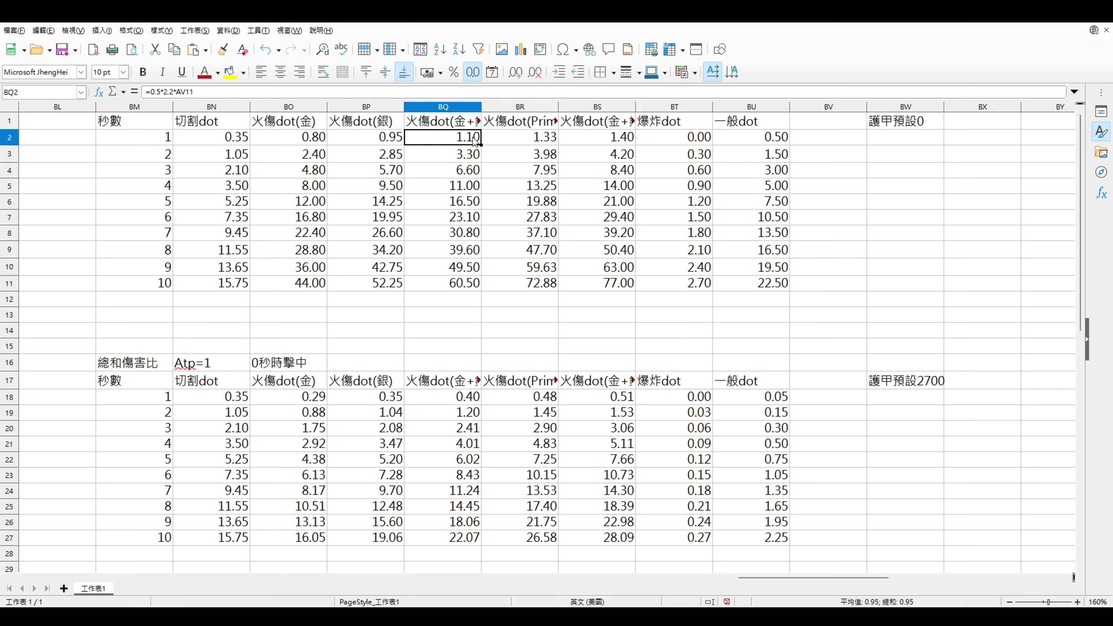
left_click(519, 141)
left_click(600, 140)
left_click(680, 140)
left_click(763, 140)
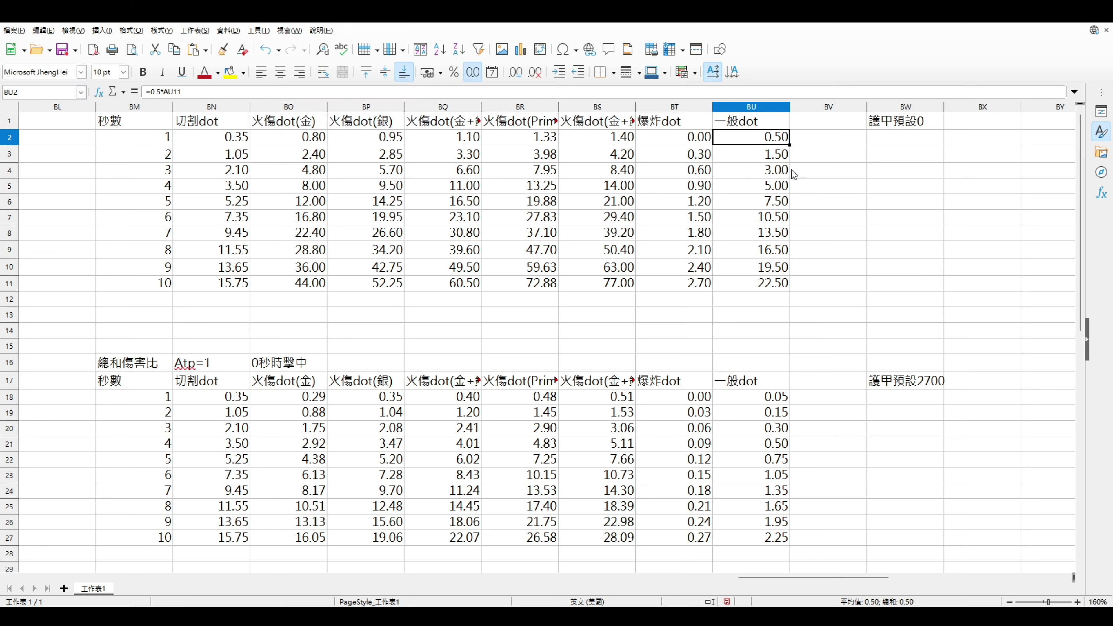
left_click(838, 142)
left_click(821, 152)
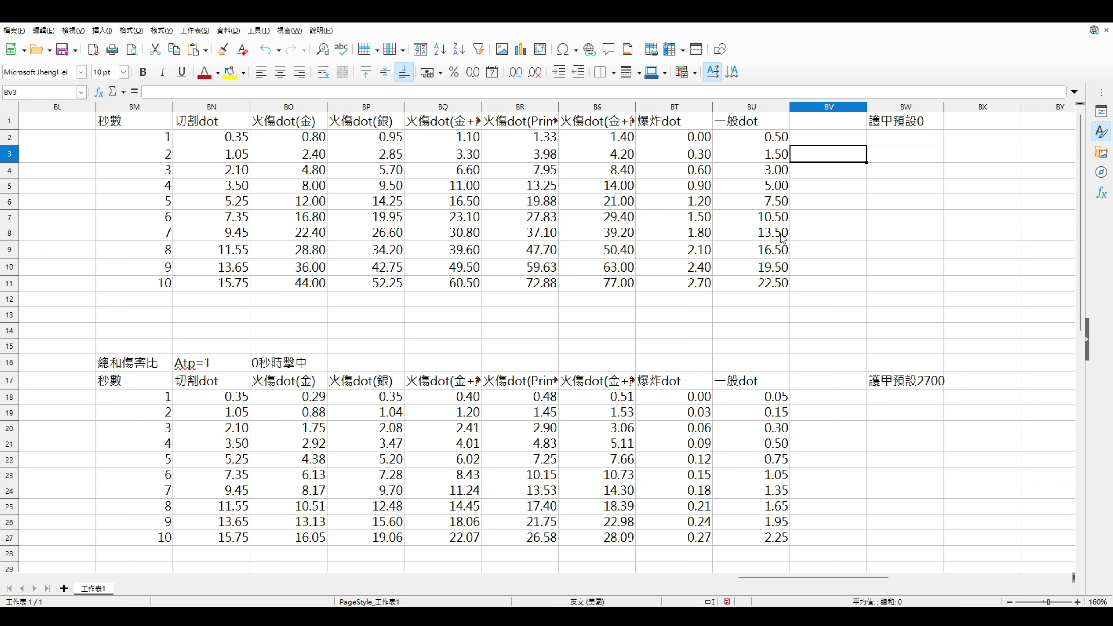
left_click(801, 285)
left_click(810, 270)
left_click(808, 283)
left_click(808, 267)
left_click(811, 250)
left_click(812, 231)
left_click(817, 203)
left_click(819, 216)
left_click(823, 198)
left_click(823, 184)
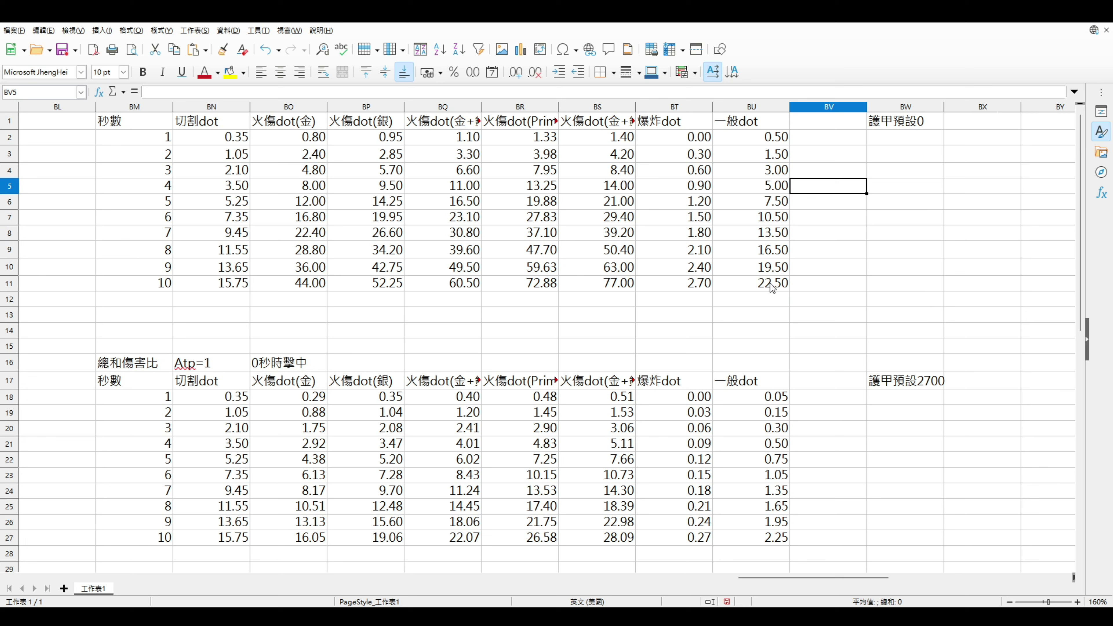
left_click(833, 250)
left_click(859, 284)
Step: Check the 護甲預設2700 armour label belonging to the lower table
left_click(893, 381)
left_click(894, 398)
left_click(903, 383)
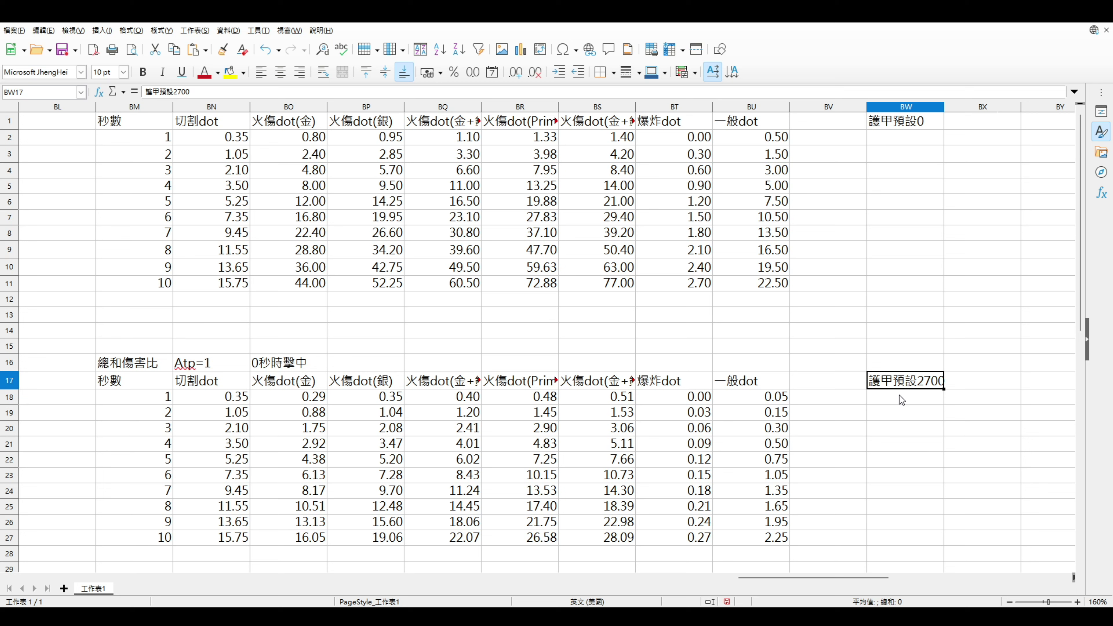
left_click(901, 405)
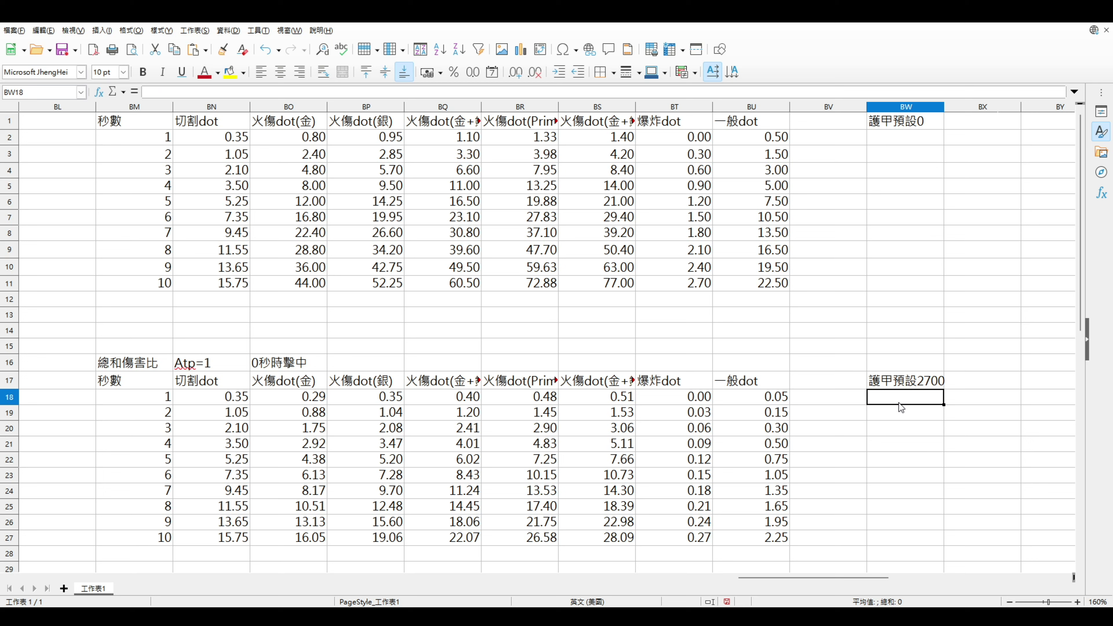
Step: Compare the 切割dot column between the 護甲預設0 table and the 護甲預設2700 table
left_click(219, 397)
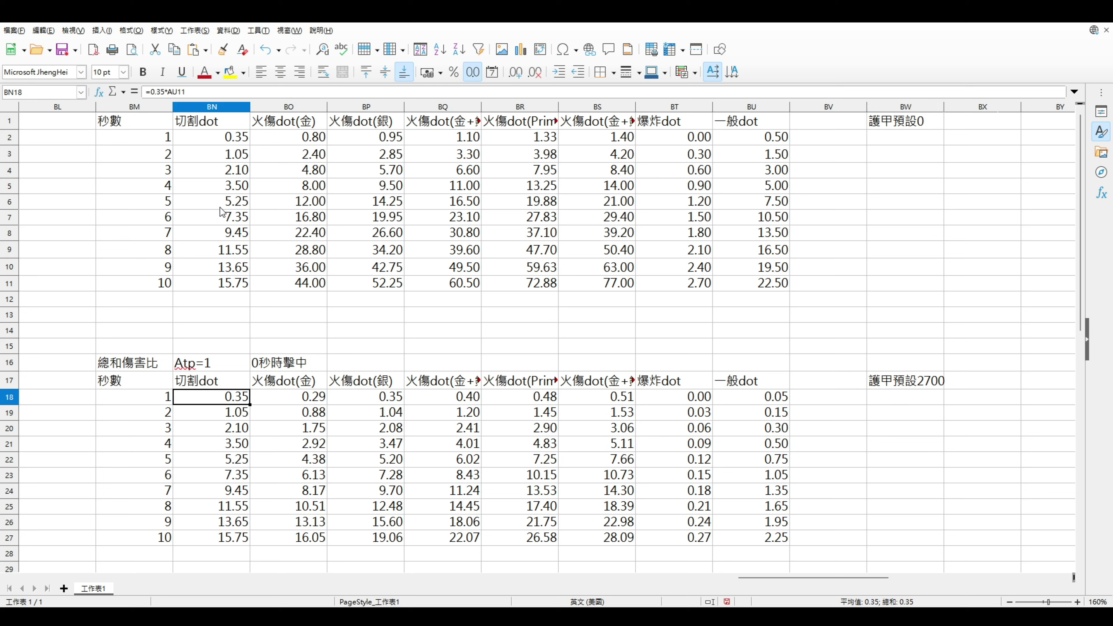
left_click(221, 201)
left_click(220, 506)
left_click(229, 297)
left_click(219, 268)
left_click(216, 429)
left_click(228, 243)
left_click(220, 413)
left_click(218, 268)
left_click(214, 380)
left_click(216, 397)
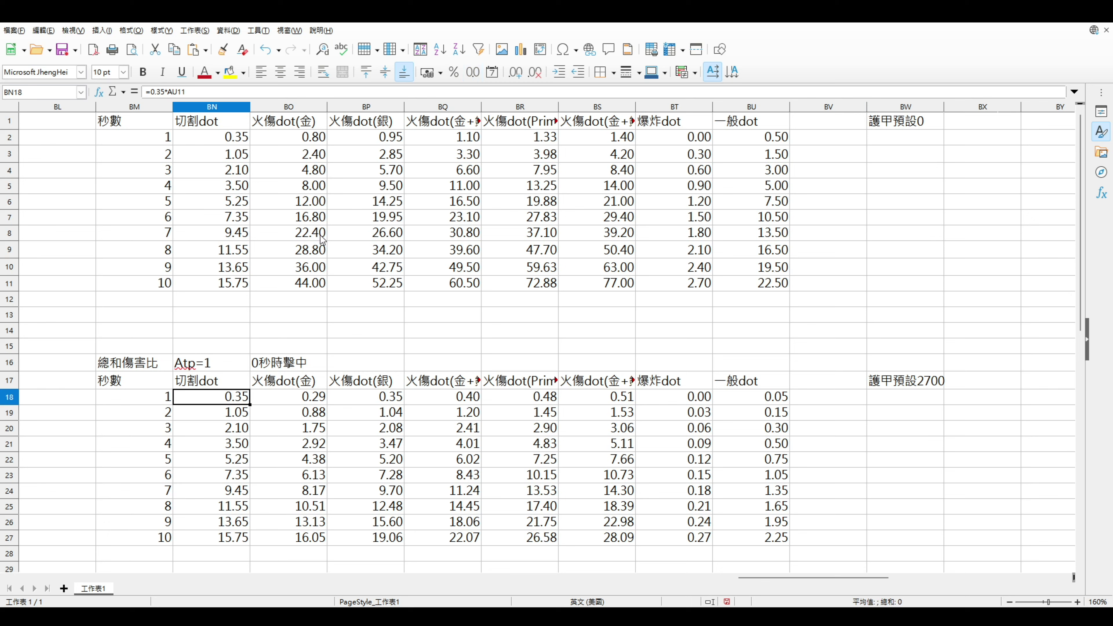
left_click(881, 122)
left_click(912, 384)
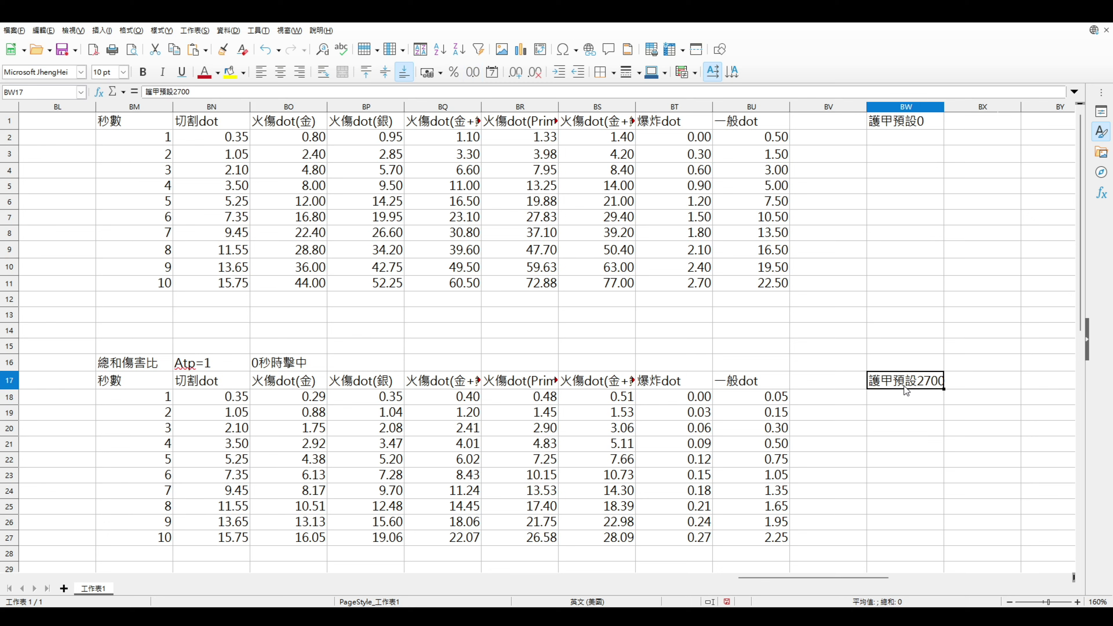
left_click(196, 268)
left_click(202, 411)
left_click(213, 269)
left_click(213, 412)
left_click(214, 268)
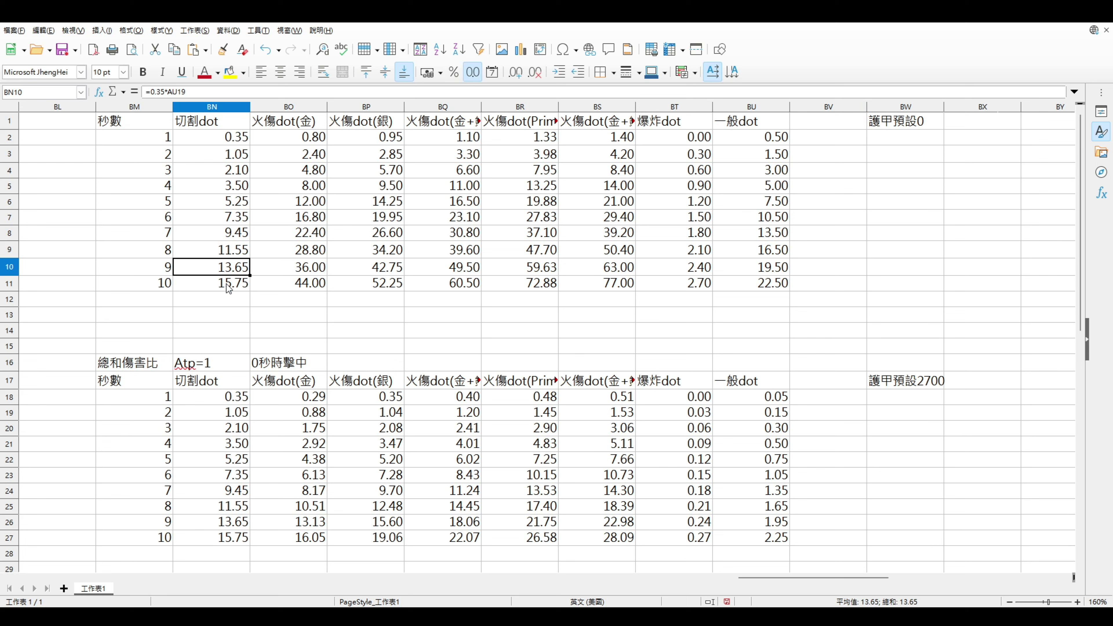
left_click(215, 428)
Step: Compare the 火傷dot, 爆炸dot and 一般dot columns between the upper and lower tables
left_click_drag(302, 157, 774, 155)
left_click(773, 156)
left_click_drag(772, 491, 322, 488)
left_click(613, 443)
left_click(693, 267)
left_click(719, 248)
left_click(682, 461)
left_click(674, 267)
left_click(854, 268)
left_click(831, 284)
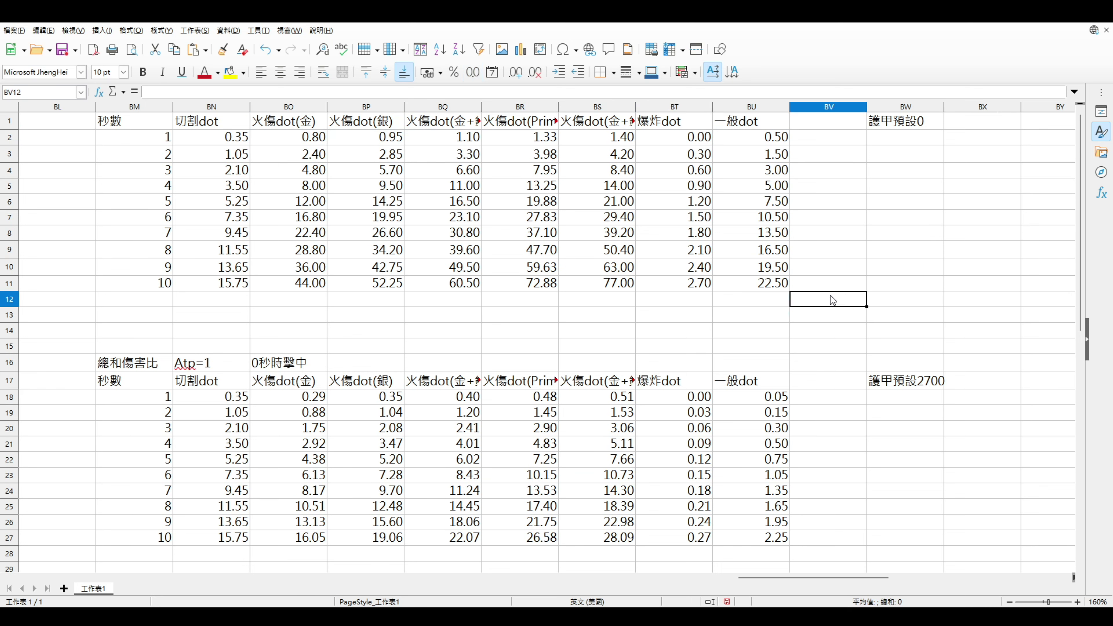
left_click(859, 253)
left_click(897, 262)
left_click(905, 280)
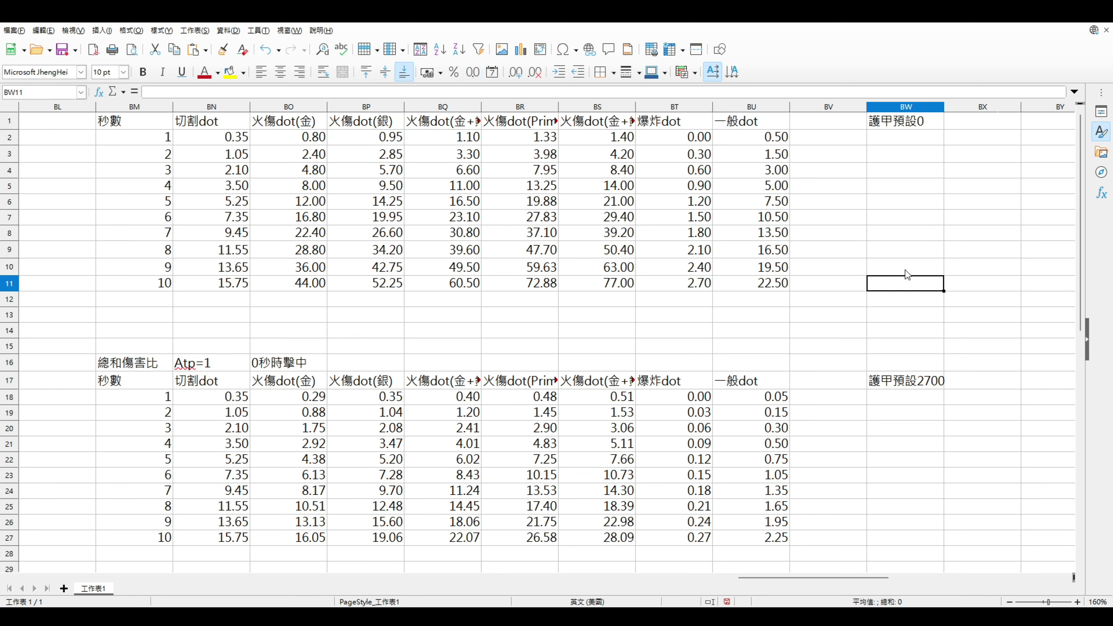
left_click(737, 414)
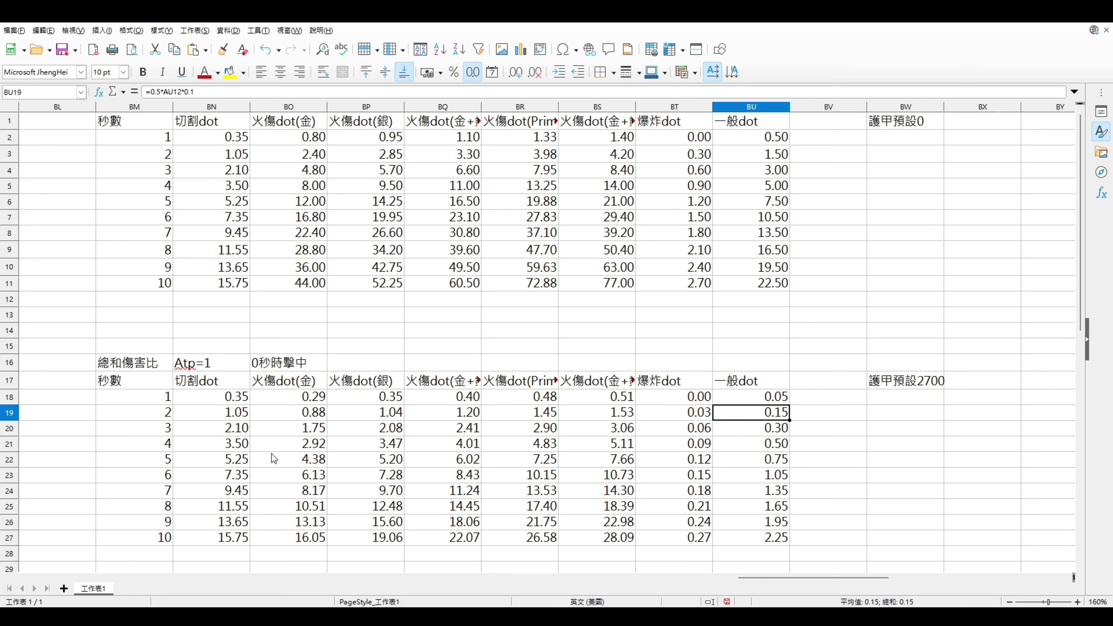
left_click(581, 492)
left_click(861, 496)
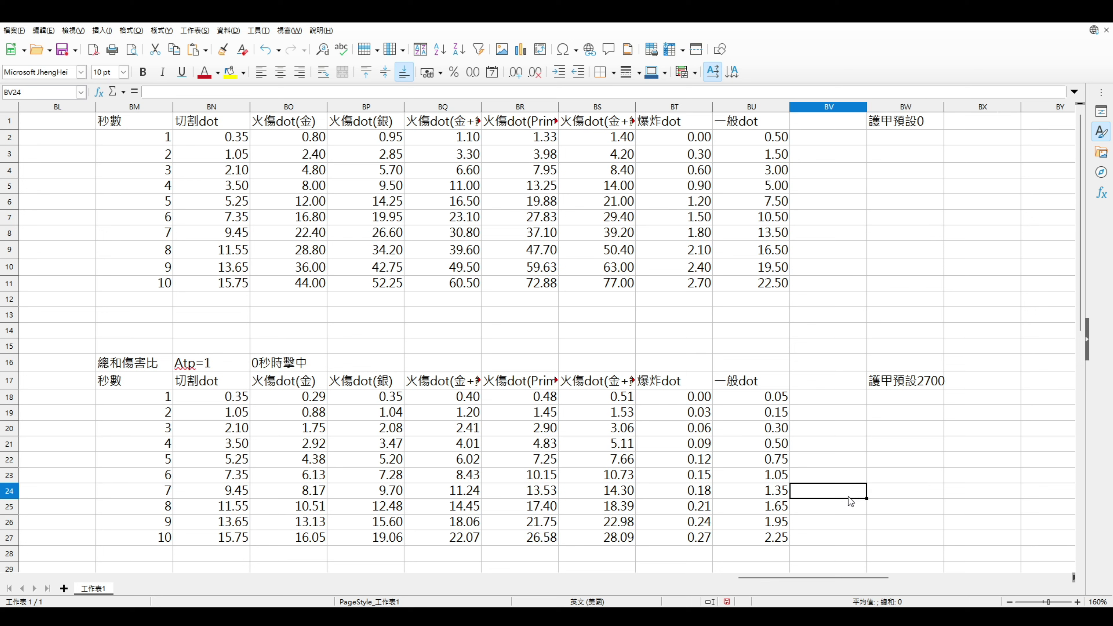
left_click(912, 289)
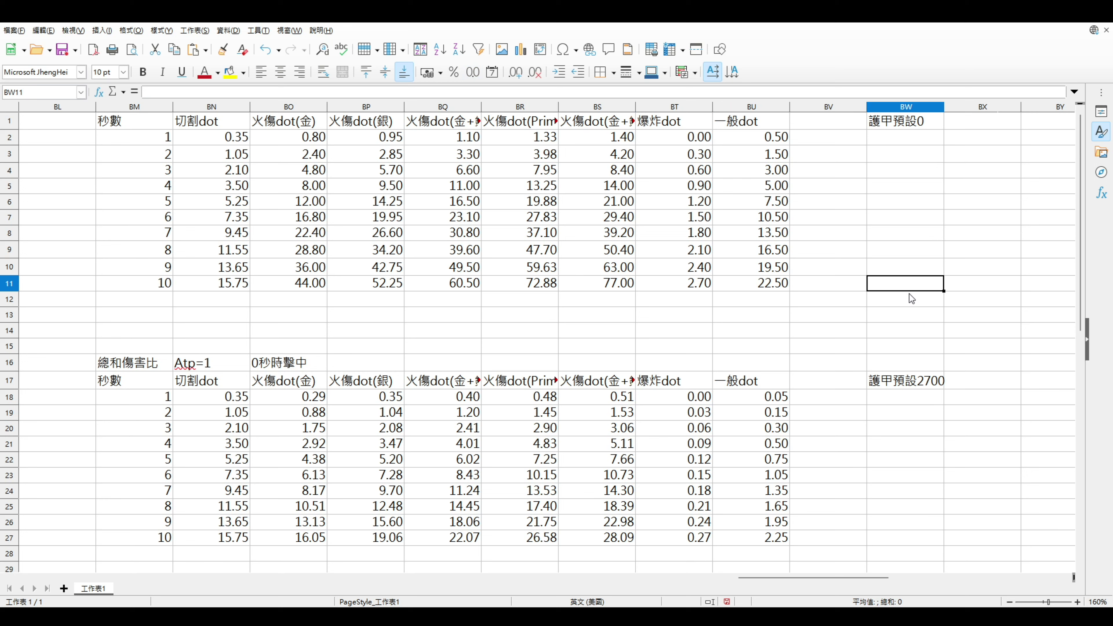
left_click(912, 296)
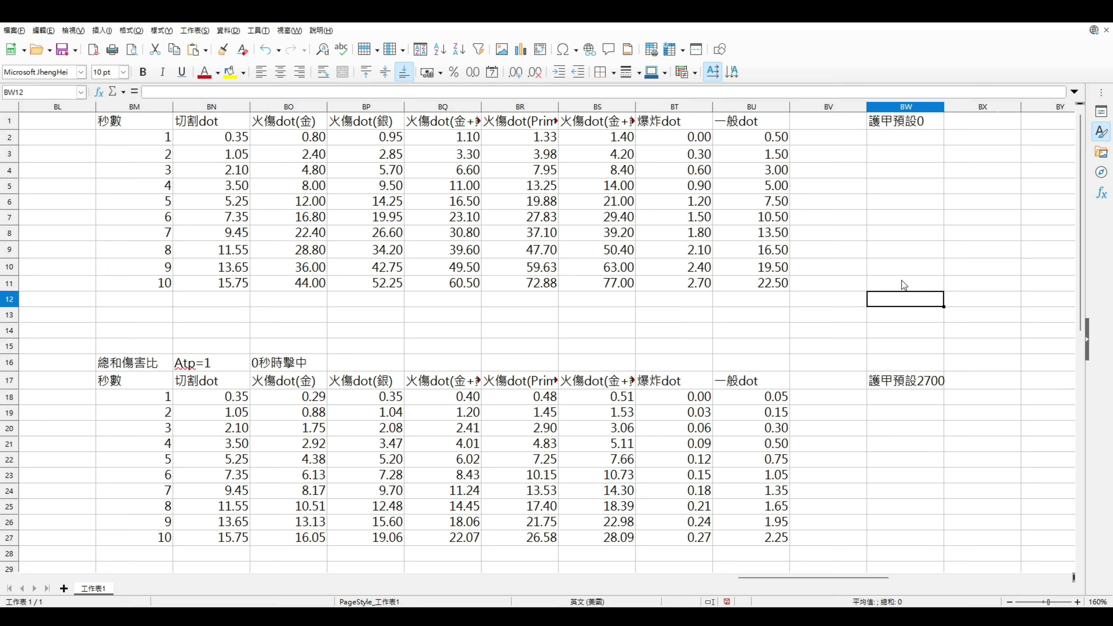
left_click(900, 280)
left_click(916, 304)
left_click(903, 287)
left_click(901, 296)
left_click(900, 287)
left_click(910, 316)
left_click(938, 328)
left_click(973, 328)
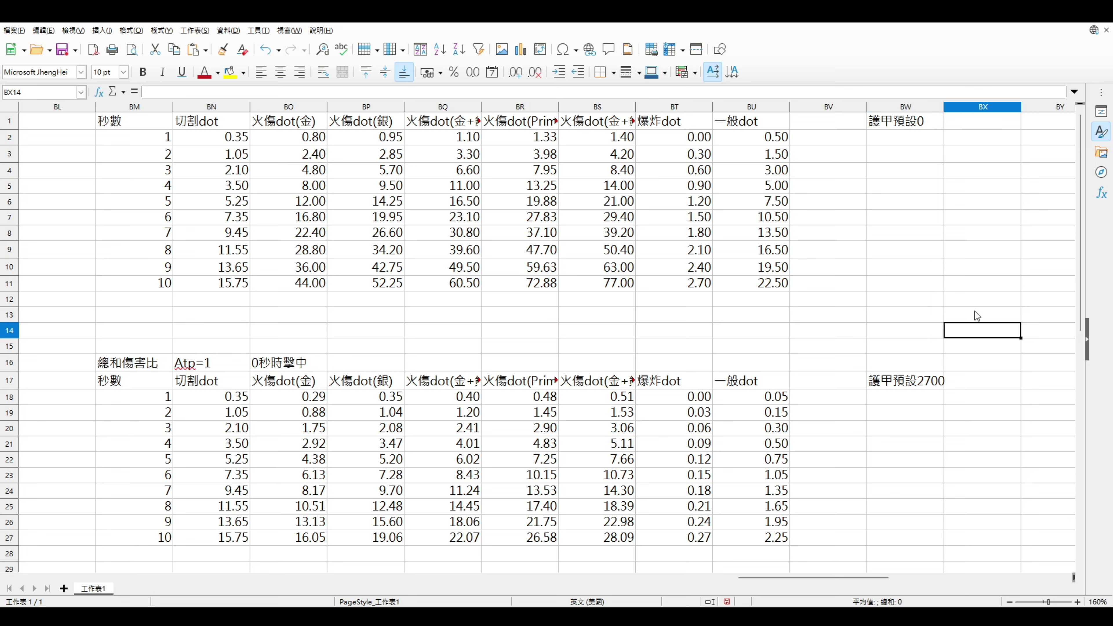
left_click(974, 311)
left_click(974, 293)
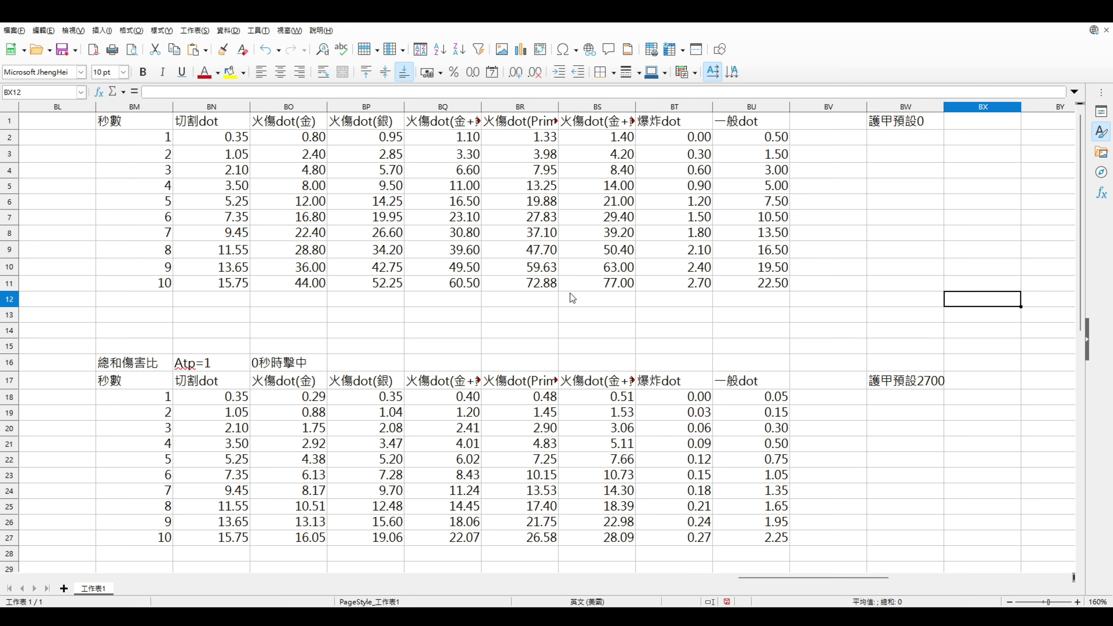
Step: Review the 10-second row of the upper table across all dot types, from 切割dot to 一般dot
left_click_drag(770, 282, 243, 285)
left_click(811, 280)
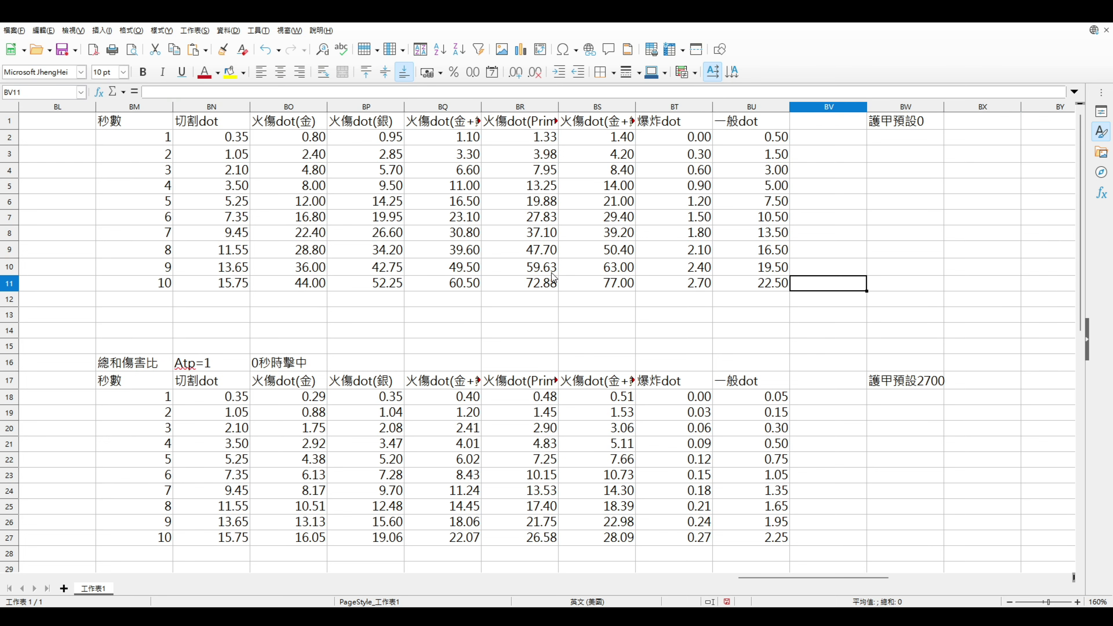
left_click(227, 319)
left_click(686, 350)
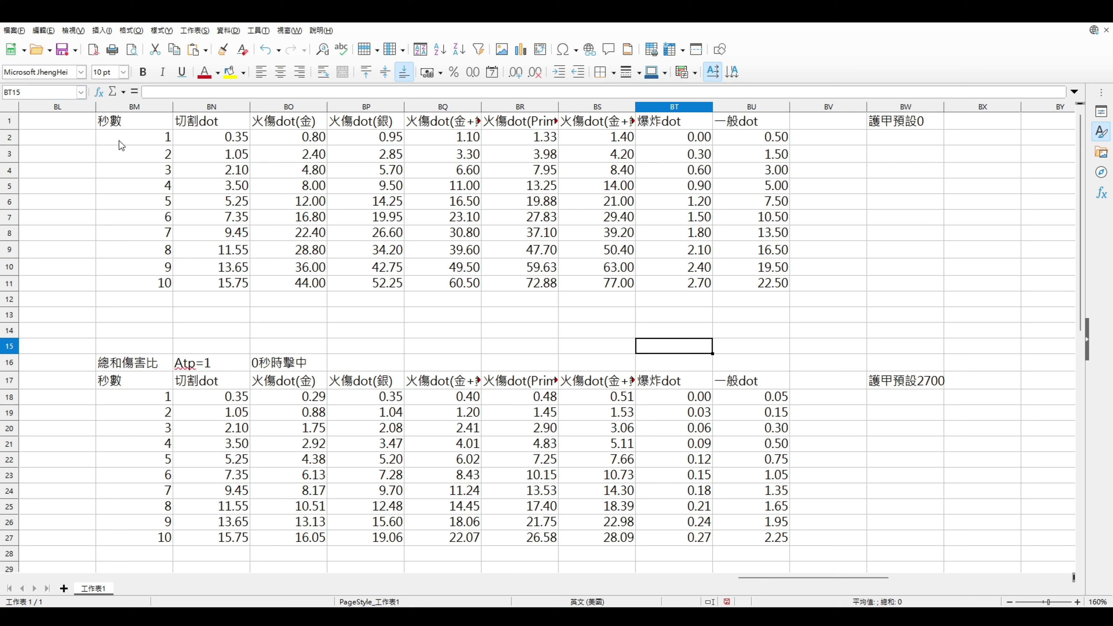
Step: Inspect the 秒數 column of the upper table and the 總和傷害比 label above the lower table
left_click_drag(120, 122, 135, 277)
left_click(128, 123)
left_click(116, 281)
key("Left")
left_click(106, 333)
left_click(116, 347)
left_click(127, 362)
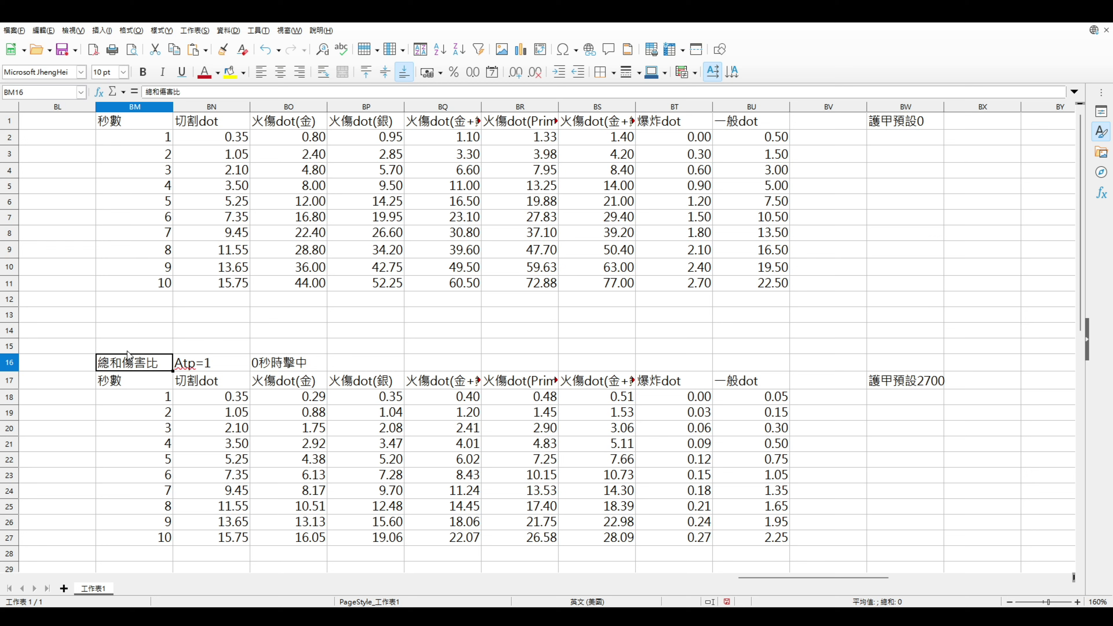
left_click(140, 153)
left_click(134, 216)
left_click(135, 293)
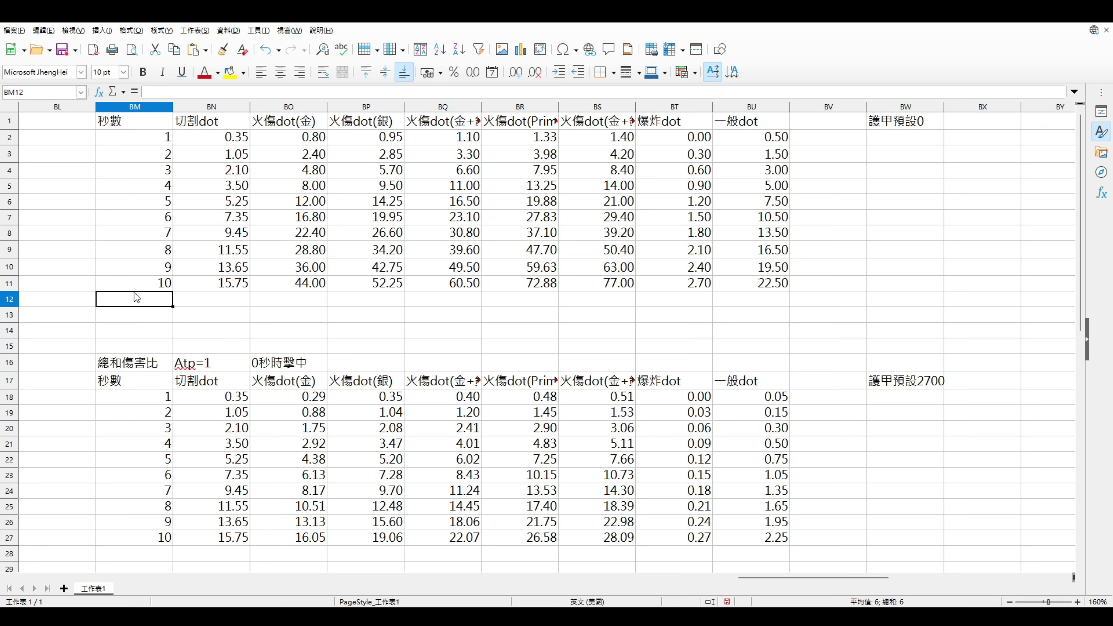
left_click(148, 314)
left_click(146, 344)
left_click(148, 330)
left_click(149, 314)
left_click(151, 300)
left_click(152, 314)
left_click(153, 331)
left_click(153, 346)
left_click(150, 331)
left_click(149, 316)
Step: Check the Atp=1 and 0秒時擊中 conditions noted above the lower table
left_click(204, 363)
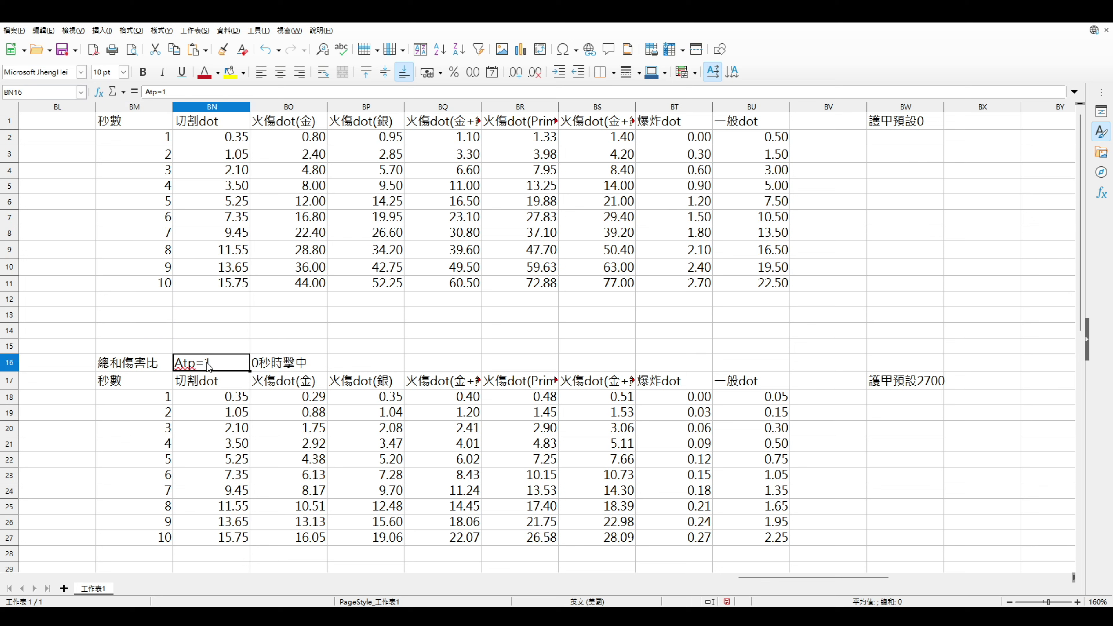
left_click(265, 370)
left_click(210, 369)
left_click(265, 366)
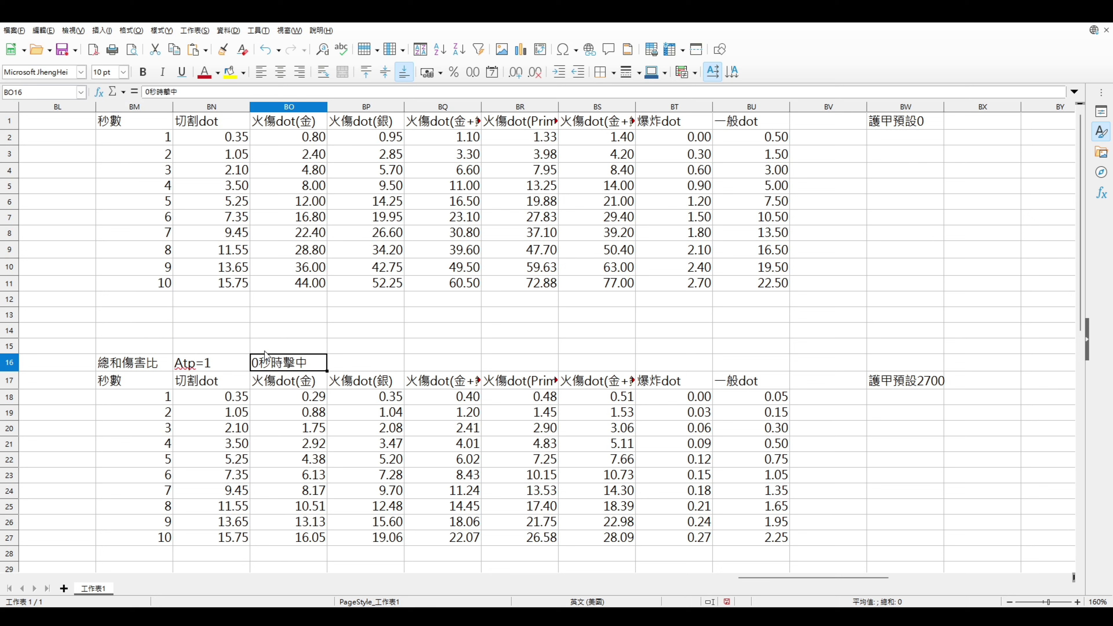
left_click(219, 348)
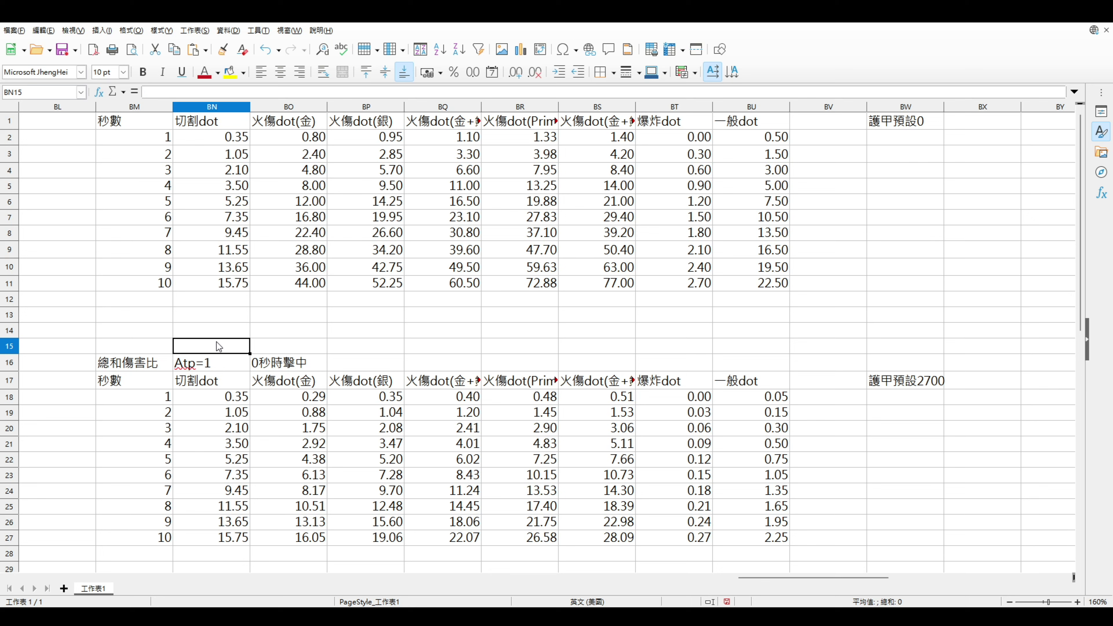
key("Right")
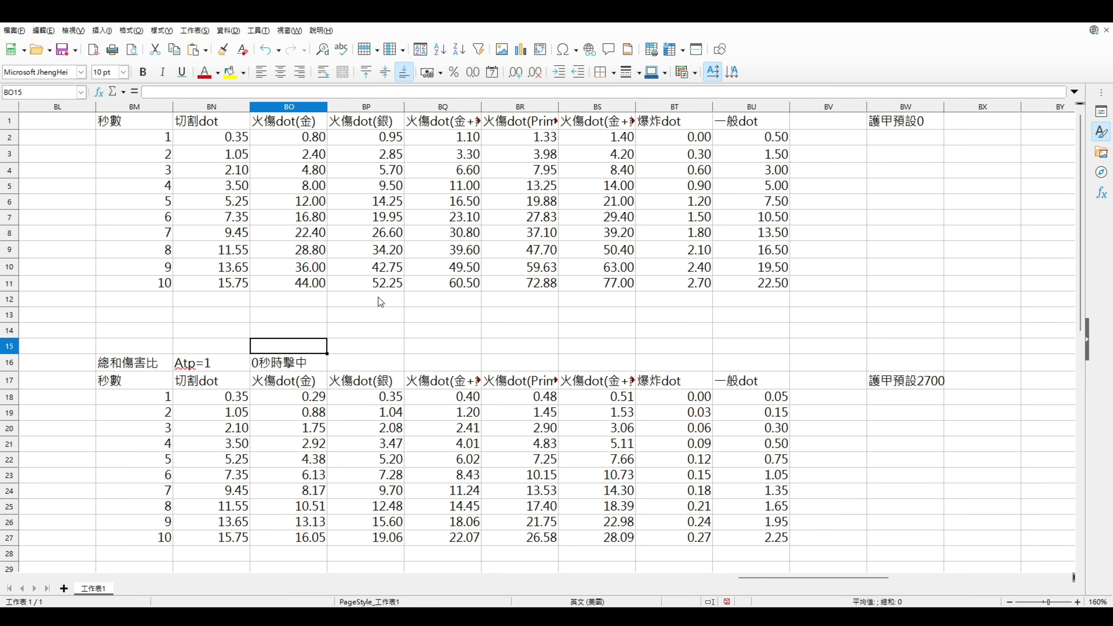
left_click(237, 300)
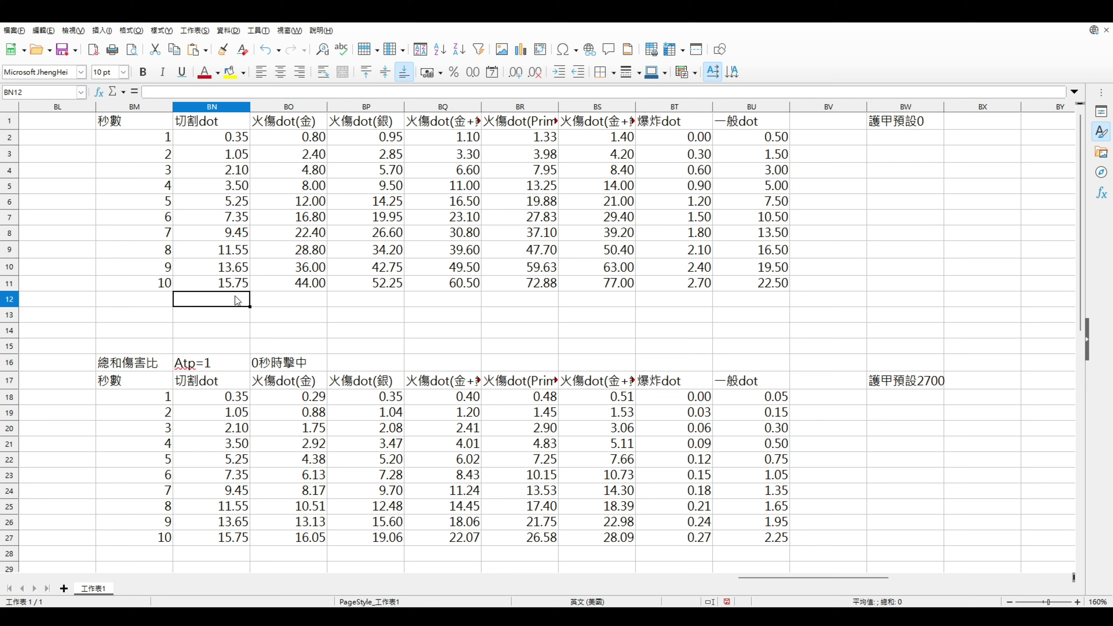
Step: Inspect the 1-second row of the upper table together with its 切割dot entry
left_click(128, 139)
left_click(212, 145)
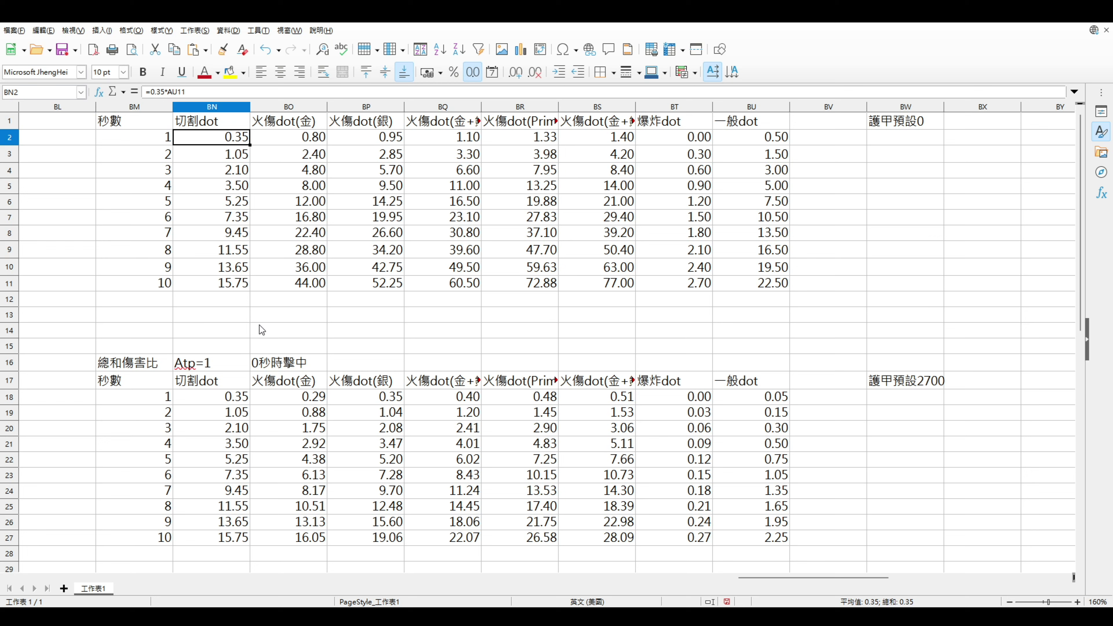
left_click(205, 305)
left_click(218, 127)
left_click(218, 144)
key("Left")
left_click(185, 140)
left_click(158, 136)
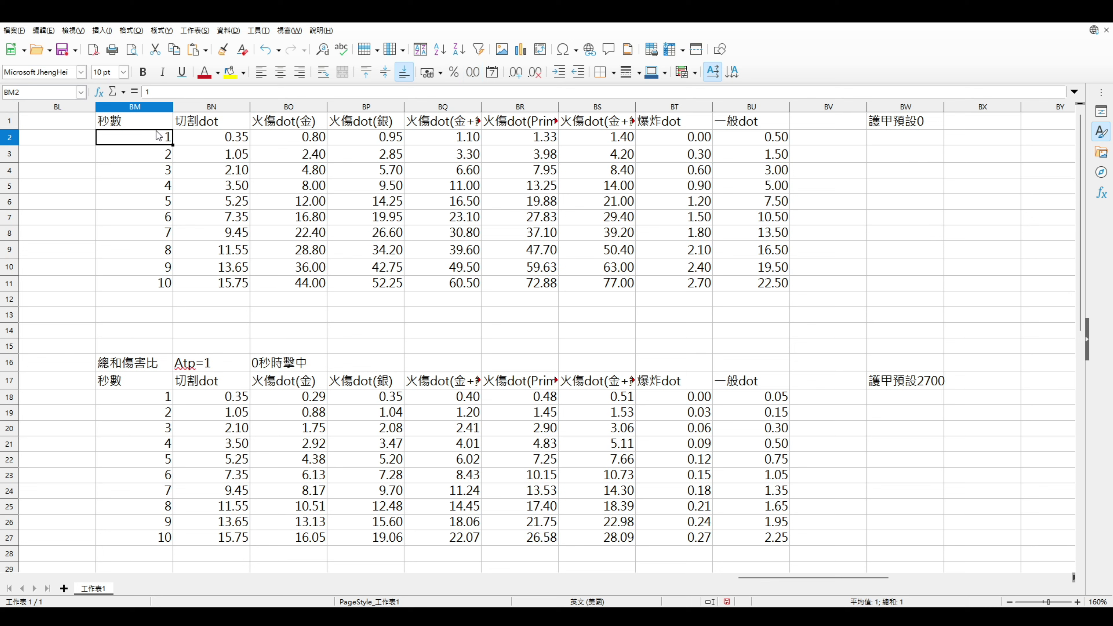
Step: Compare the 1-second and 2-second 切割dot entries in the upper table
left_click(210, 136)
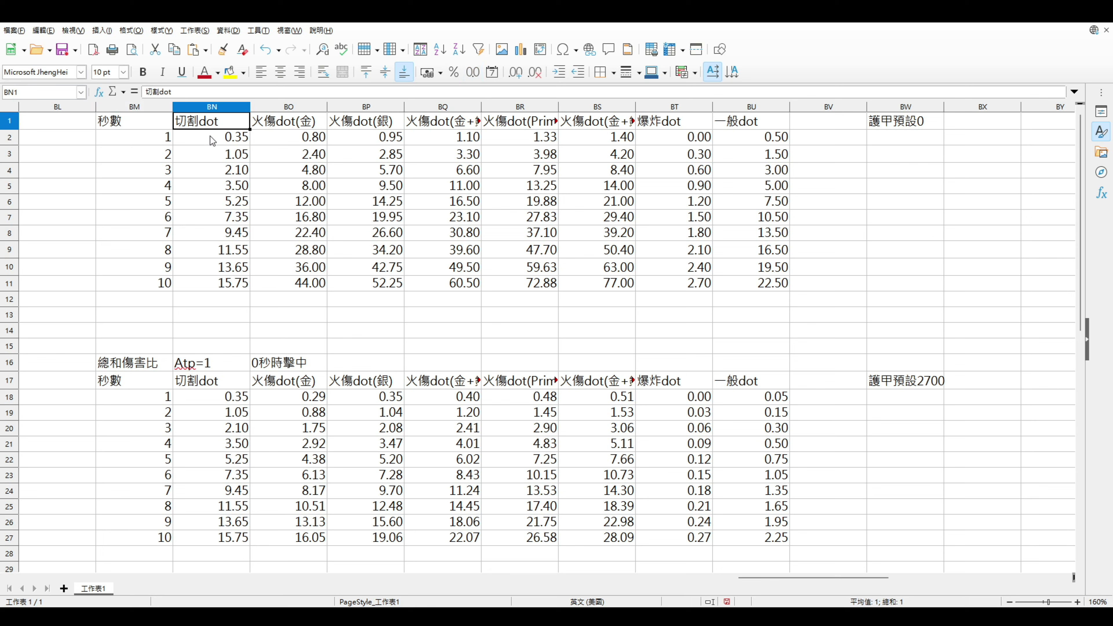
left_click(138, 155)
left_click(224, 158)
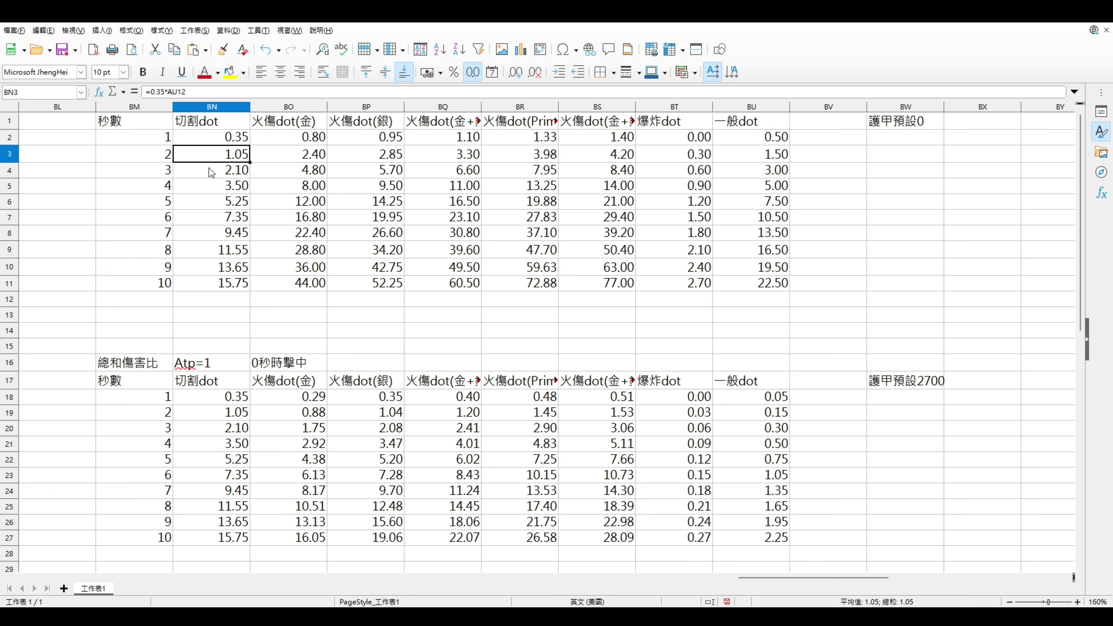
key("Up")
key("Down")
key("Up")
key("Down")
key("Up")
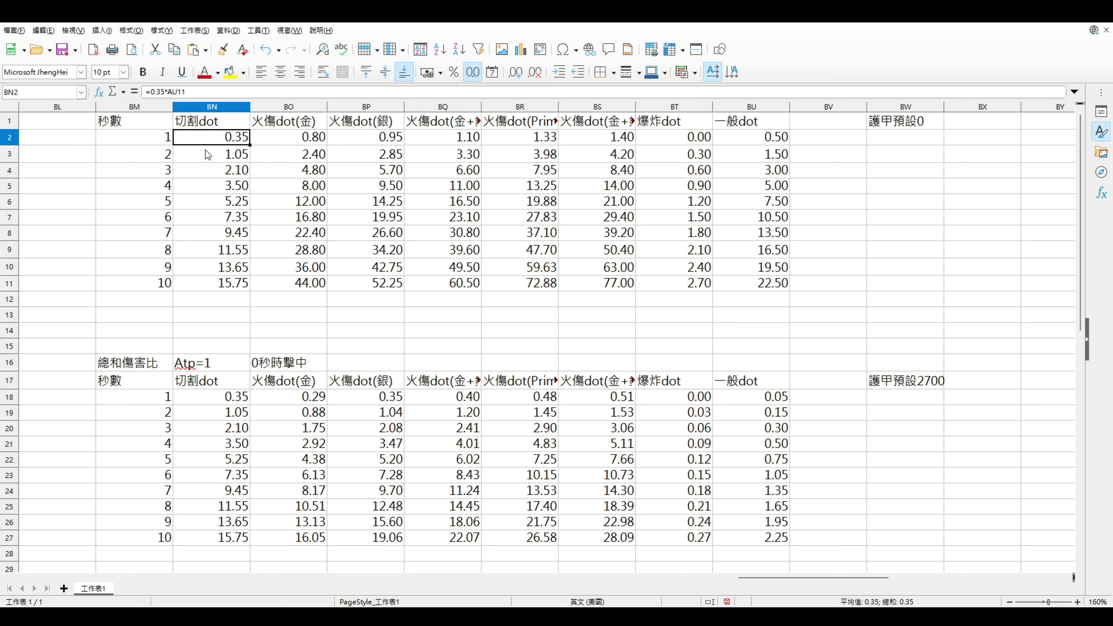
key("Down")
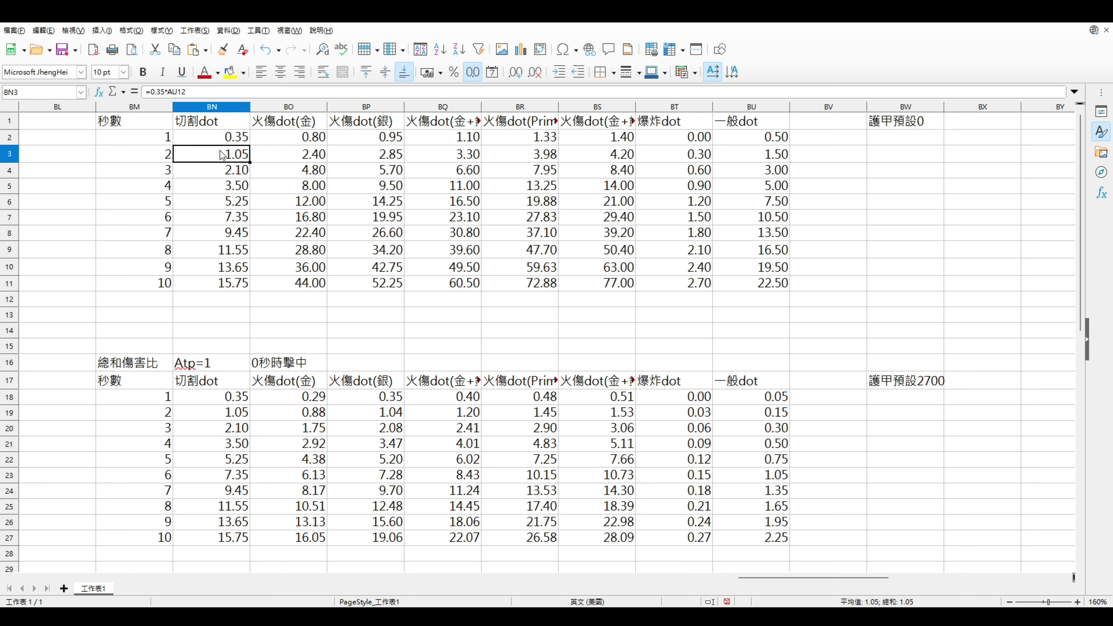
left_click(226, 140)
left_click(226, 154)
left_click(163, 154)
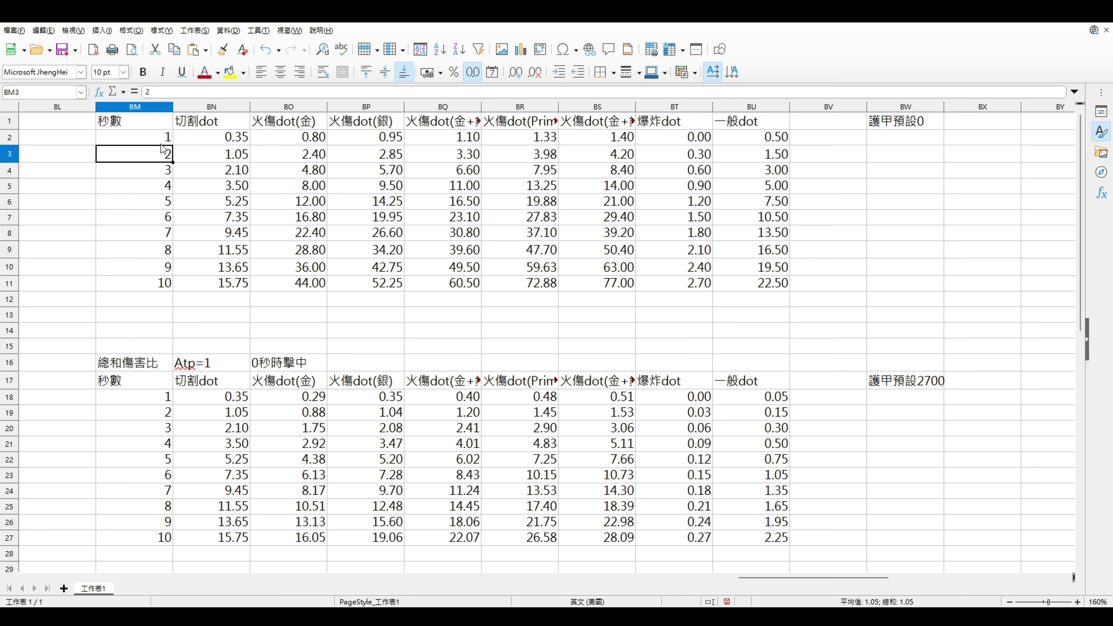
left_click(208, 143)
left_click(211, 154)
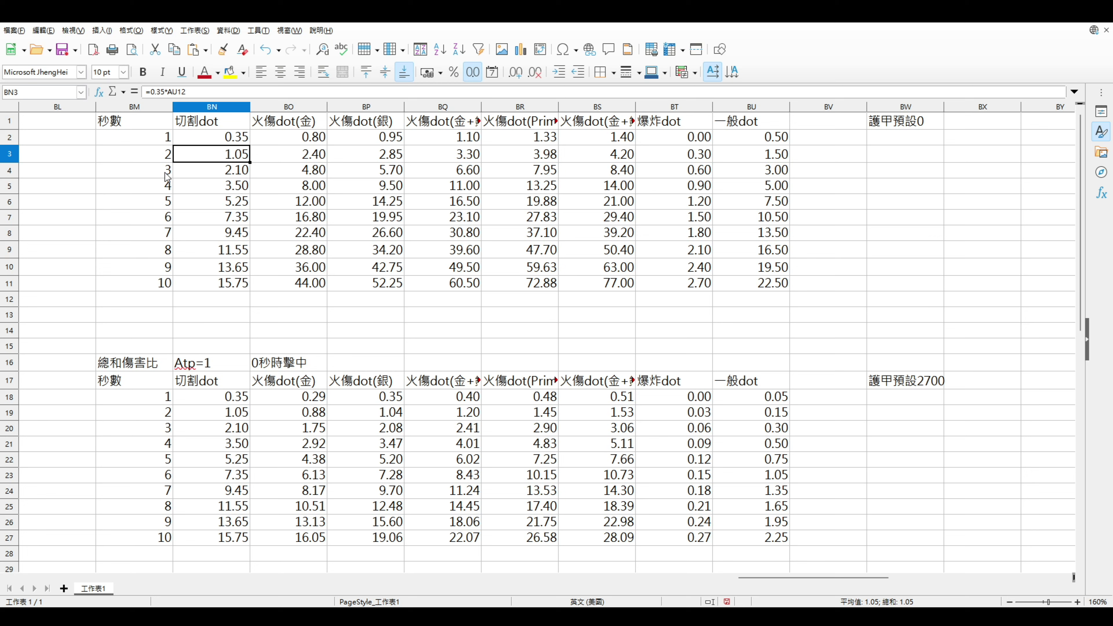
Step: Inspect the 3-second 切割dot entry of the upper table together with the 1-second and 2-second entries above it
left_click(149, 173)
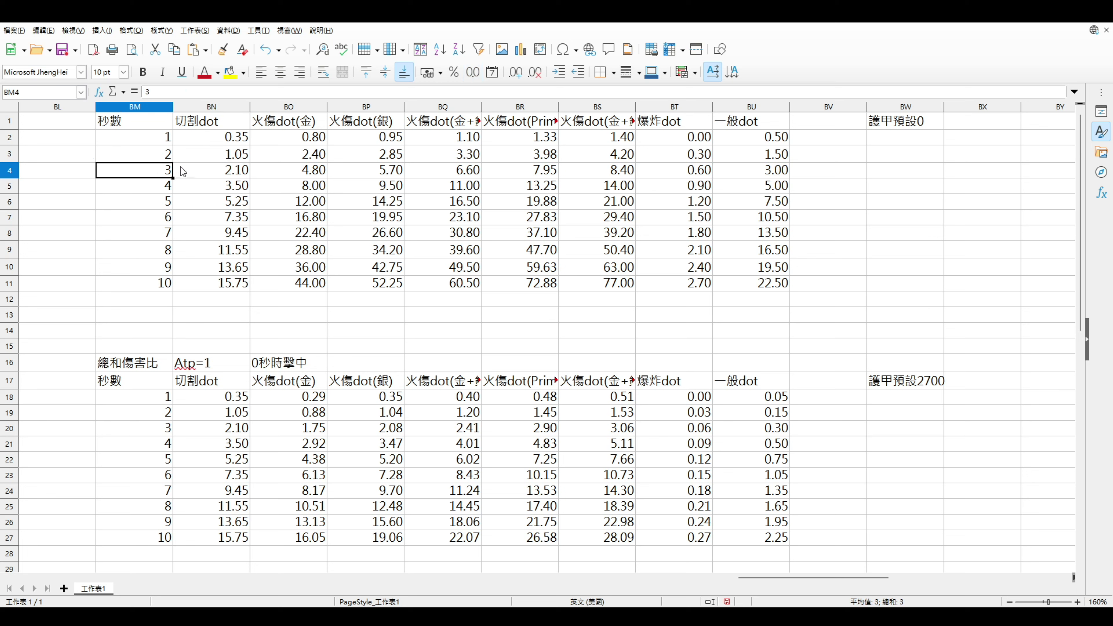
left_click(215, 170)
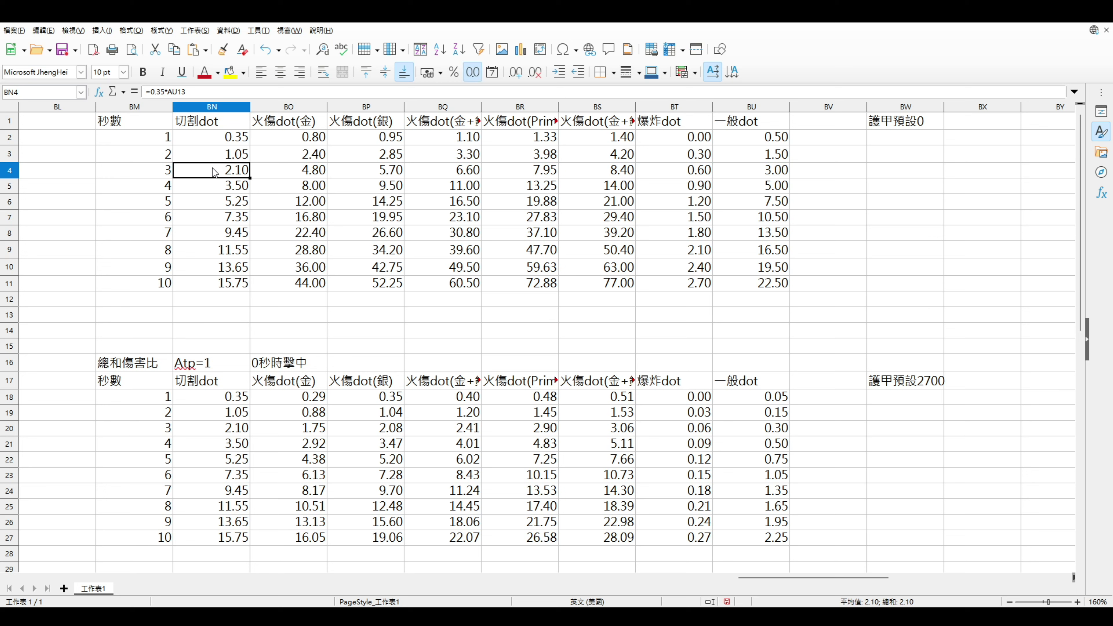
left_click_drag(208, 170, 210, 138)
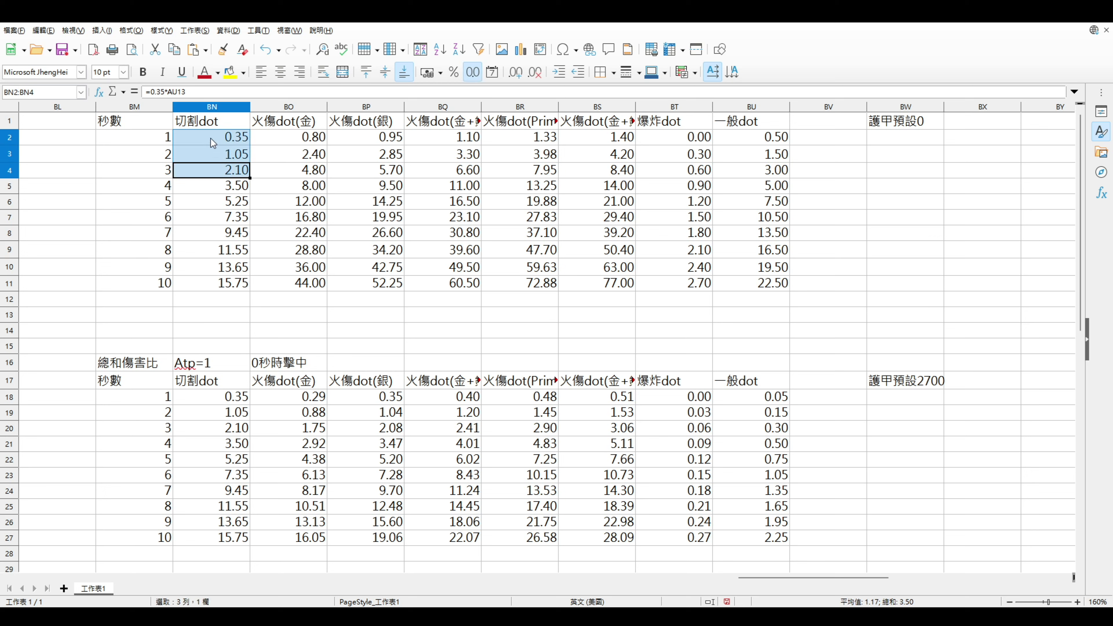
left_click(215, 172)
left_click_drag(212, 159, 208, 140)
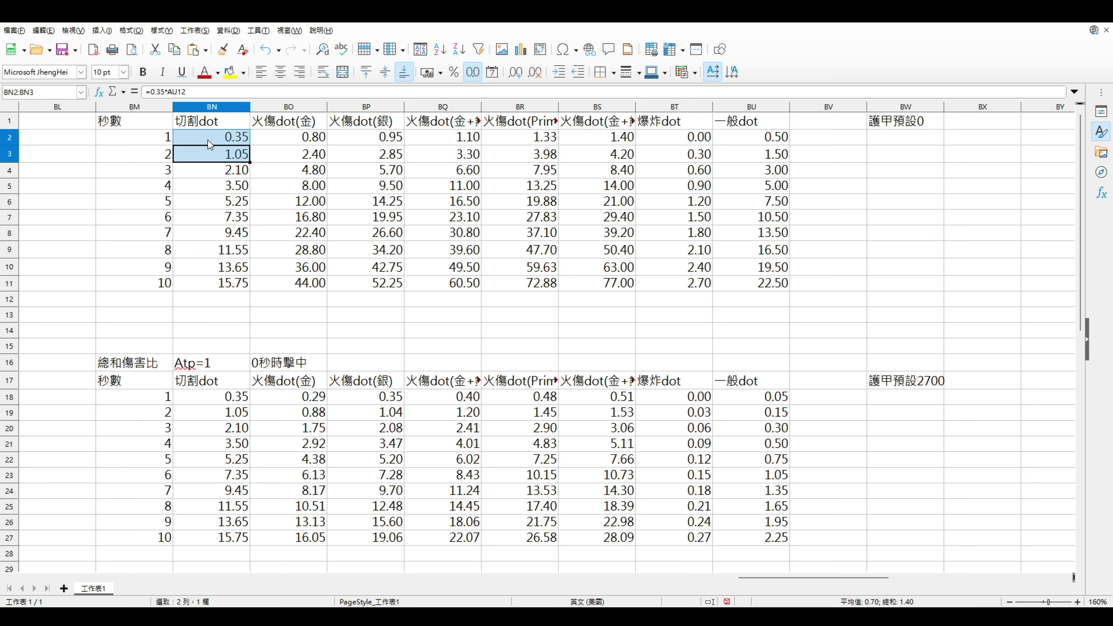
left_click(219, 171)
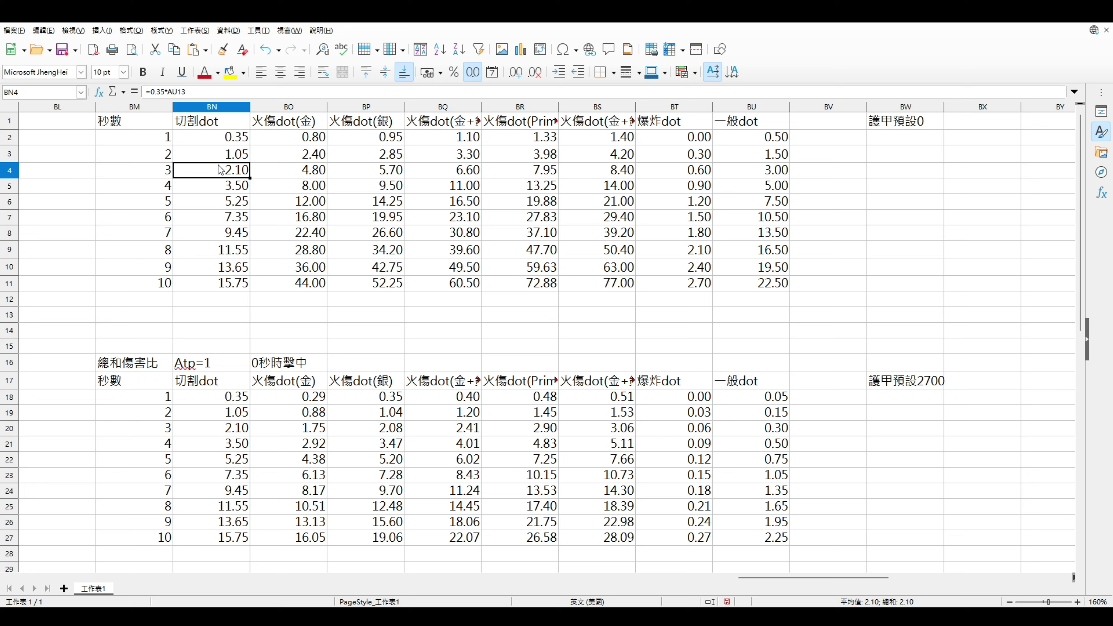
left_click_drag(225, 149, 227, 138)
left_click(233, 169)
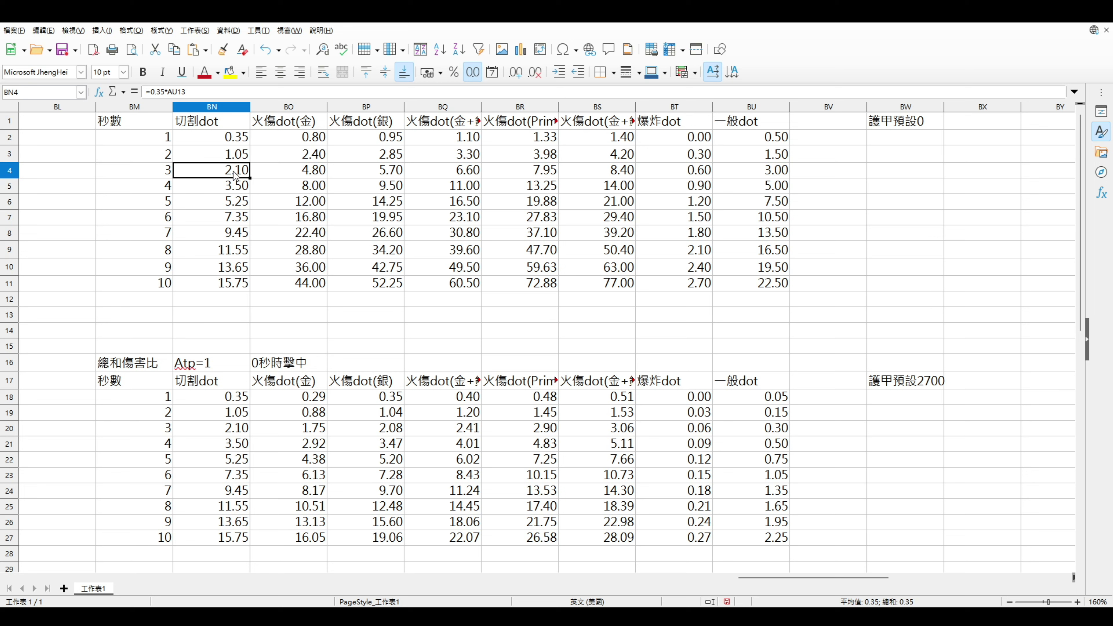
Step: Go through the 秒數 column of the upper table from 4 to 10 seconds
left_click(157, 187)
left_click(159, 203)
left_click(160, 217)
left_click(161, 233)
left_click(161, 249)
left_click(161, 265)
left_click(159, 283)
Step: Review the 切割dot entries of the upper table between 6 and 10 seconds
left_click(212, 283)
left_click(212, 269)
left_click(206, 234)
left_click(220, 220)
left_click(218, 239)
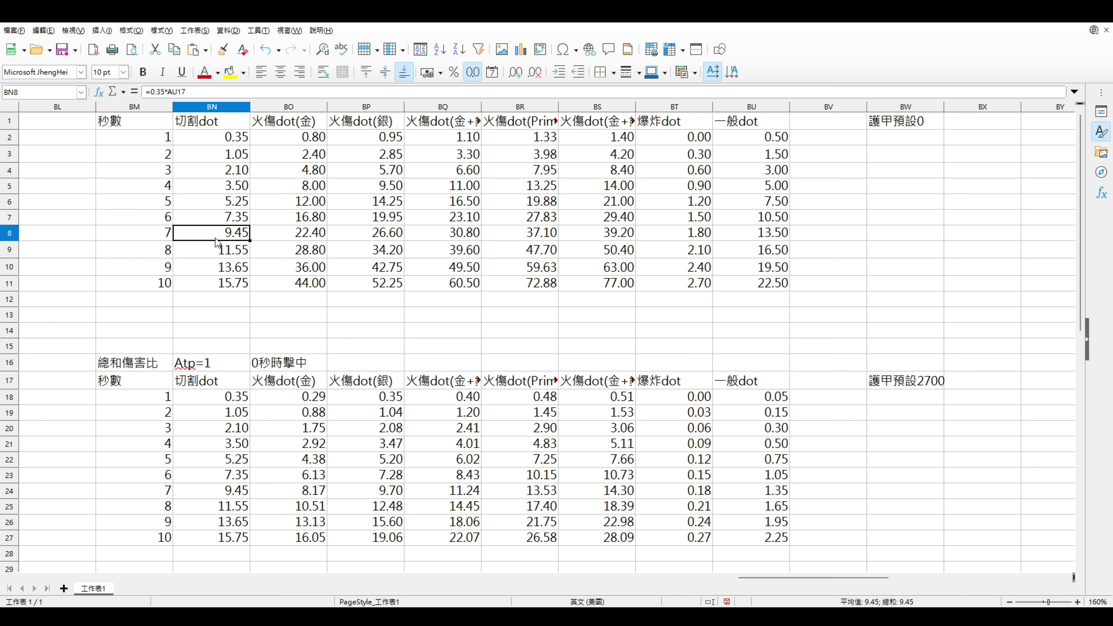
left_click(217, 256)
Step: Check the 切割dot header and its 1-second and 2-second entries in the upper table
left_click(231, 121)
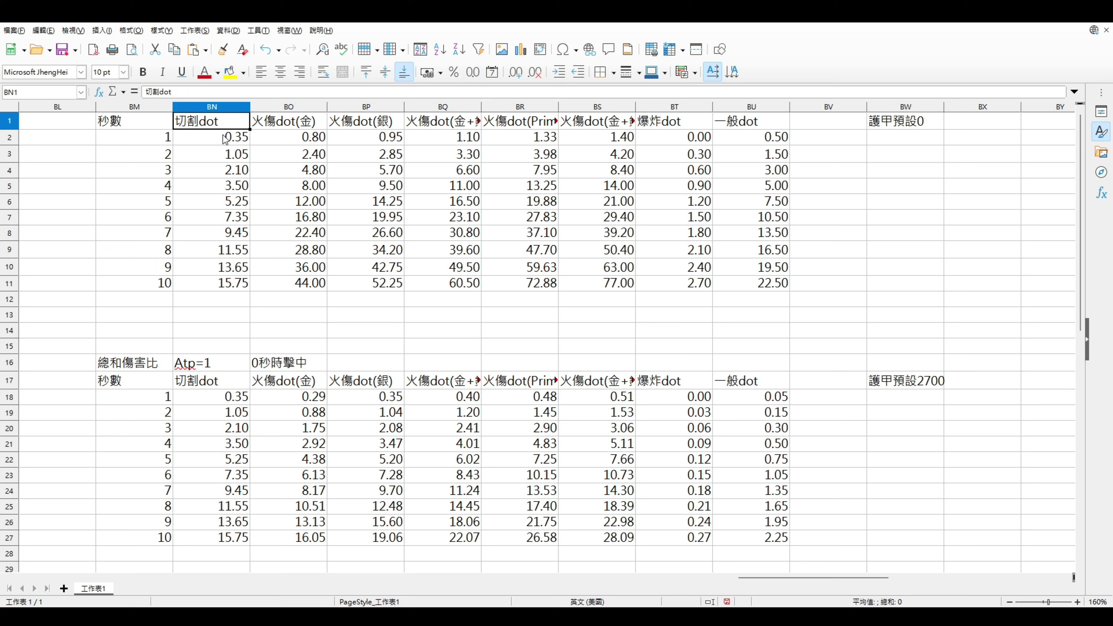
left_click(232, 154)
left_click(230, 140)
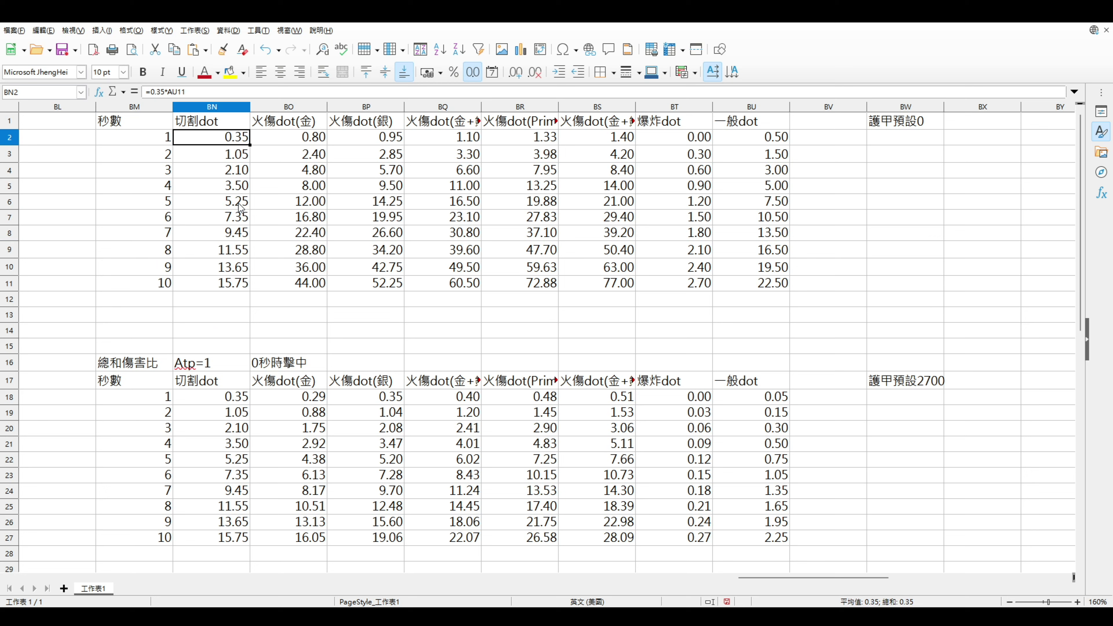
Step: Inspect the 6-second row of the upper table with its 切割dot entry, checking the 1-second and 7-second rows as well
left_click_drag(130, 214, 182, 217)
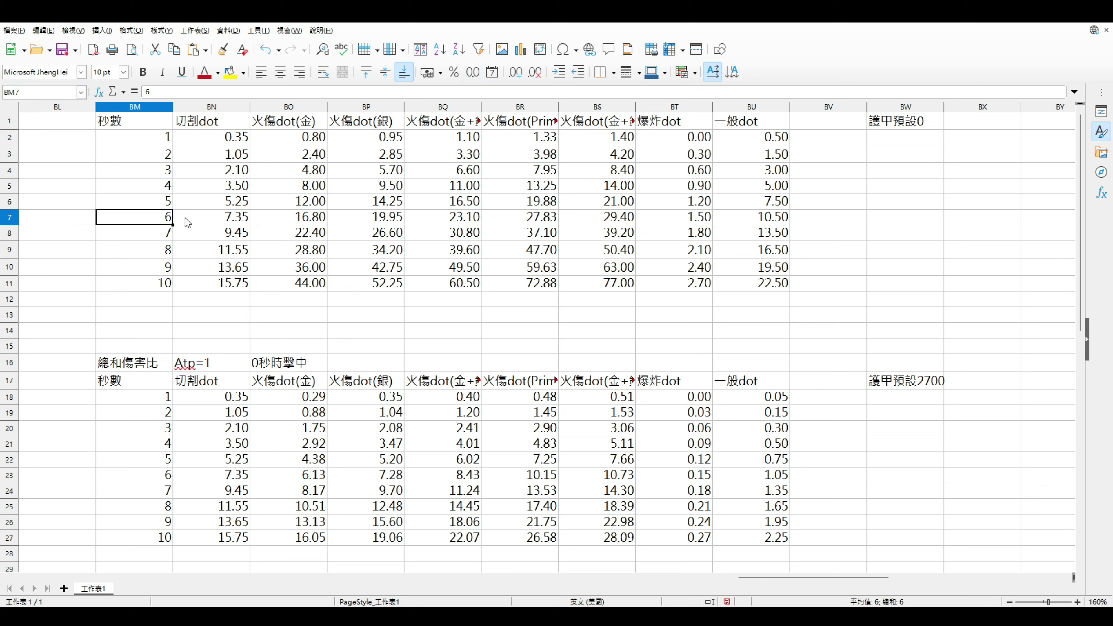
left_click(146, 217)
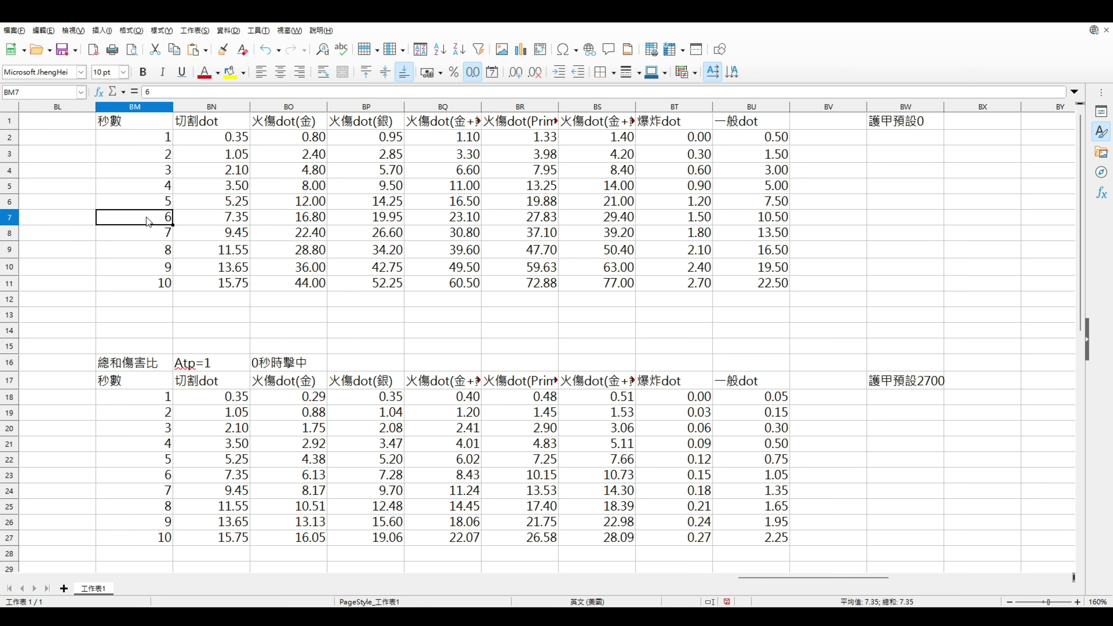
key("Down")
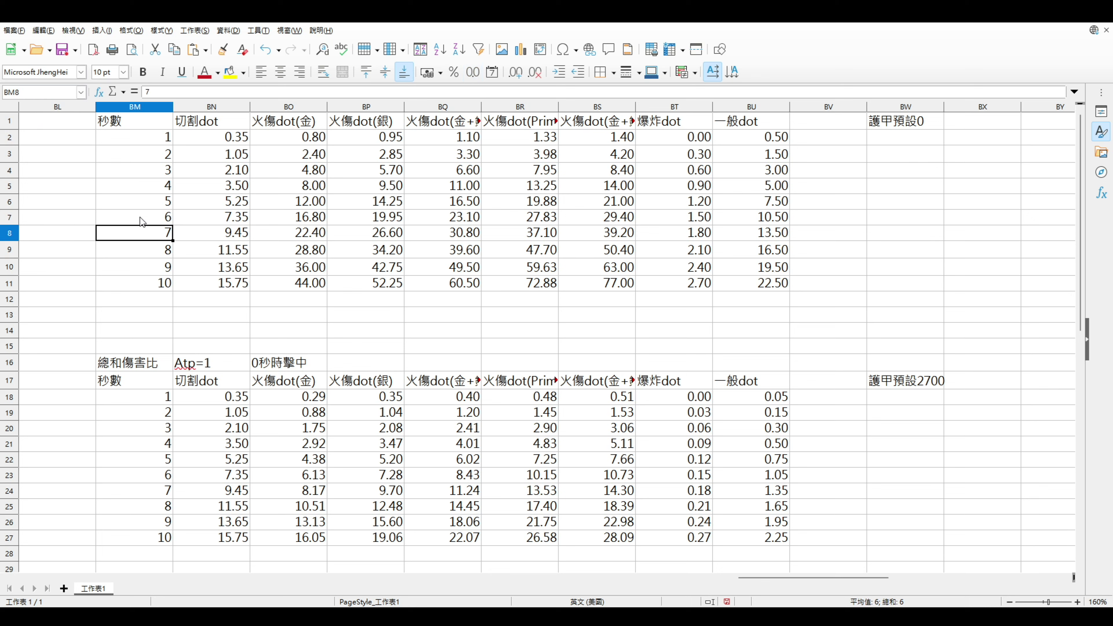
left_click(168, 141)
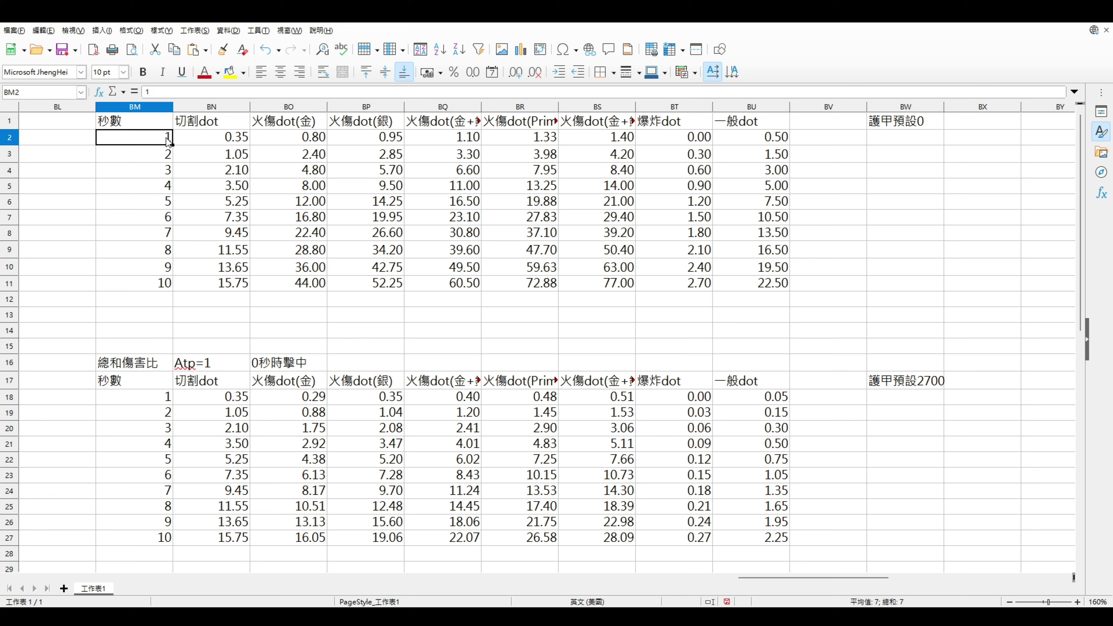
left_click(161, 221)
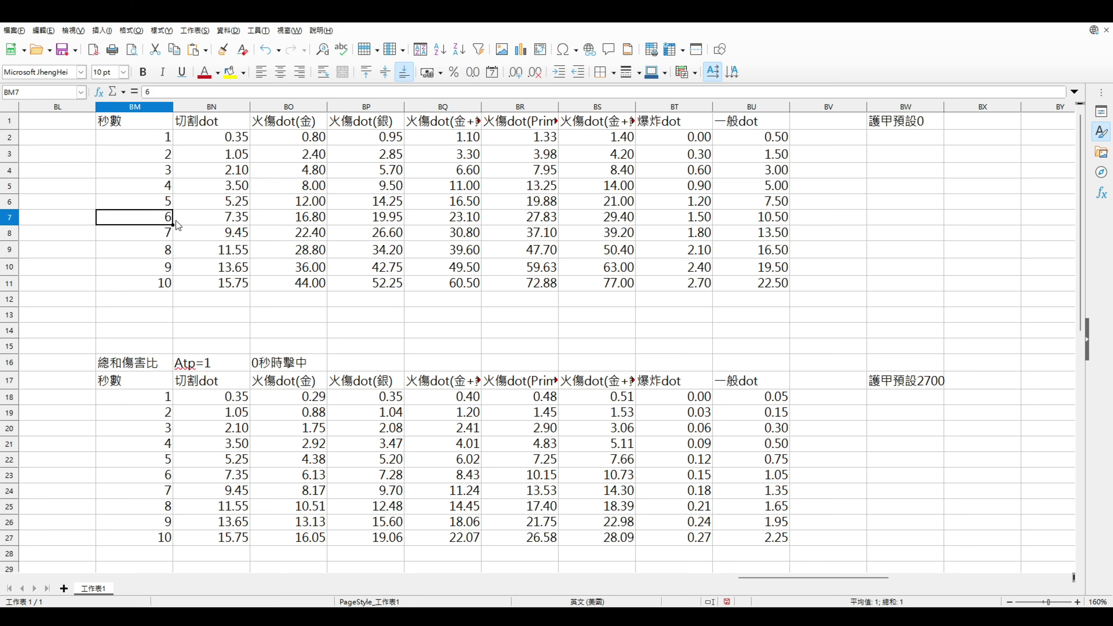
left_click(193, 219)
left_click(149, 216)
left_click(205, 218)
Step: Step through the 切割dot entries of the upper table from 7 to 10 seconds
key("Down")
key("Down")
key("Down")
key("Down")
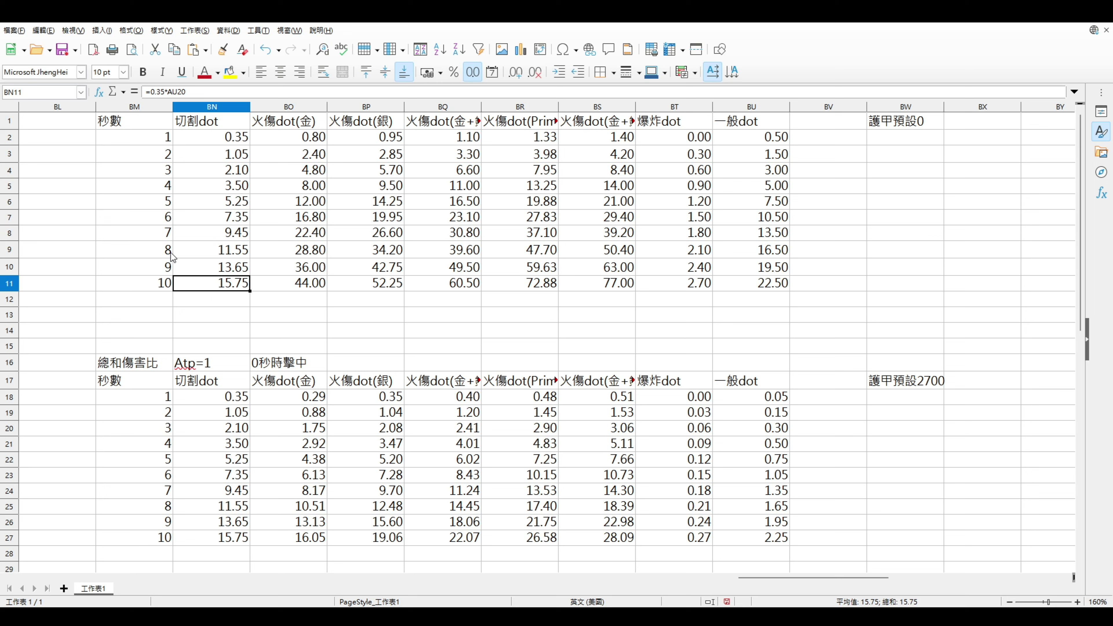
left_click(213, 232)
left_click(211, 253)
left_click(211, 268)
left_click(212, 283)
Step: Examine the 切割 dot and 火傷 dot(金) line charts below the tables and return to the upper table
scroll(186, 232, "down", 3)
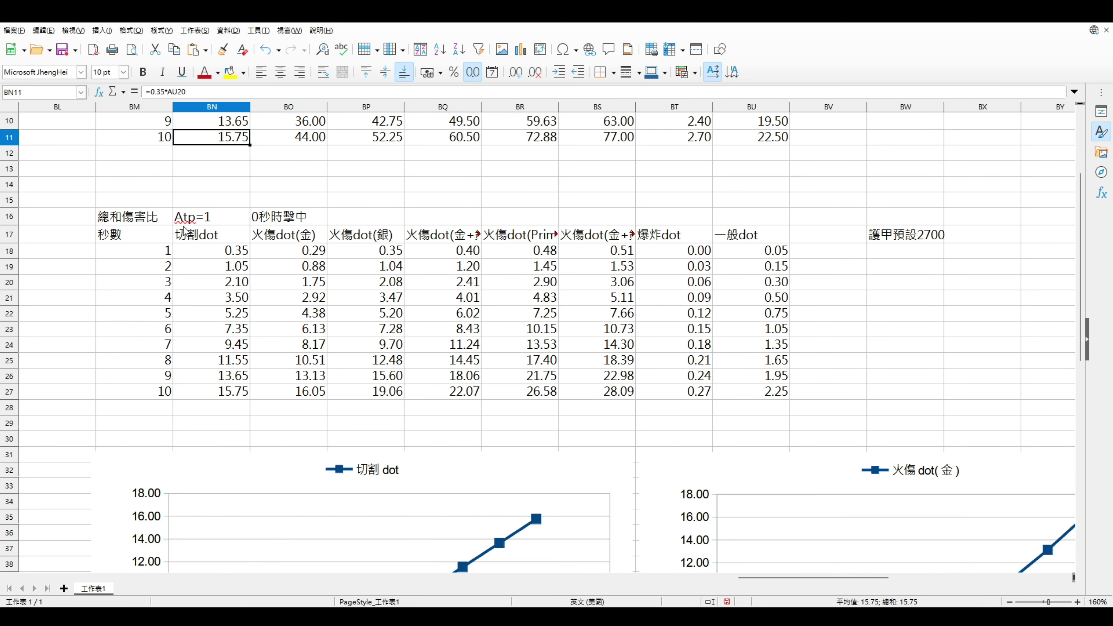
scroll(183, 227, "down", 2)
scroll(184, 226, "down", 6)
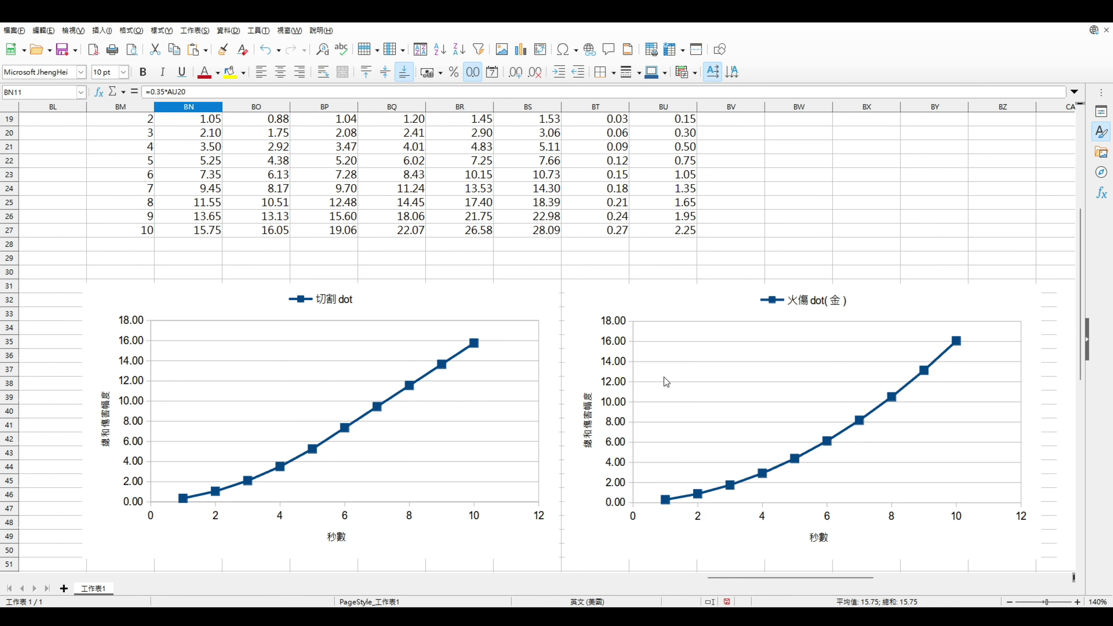
scroll(471, 485, "down", 4)
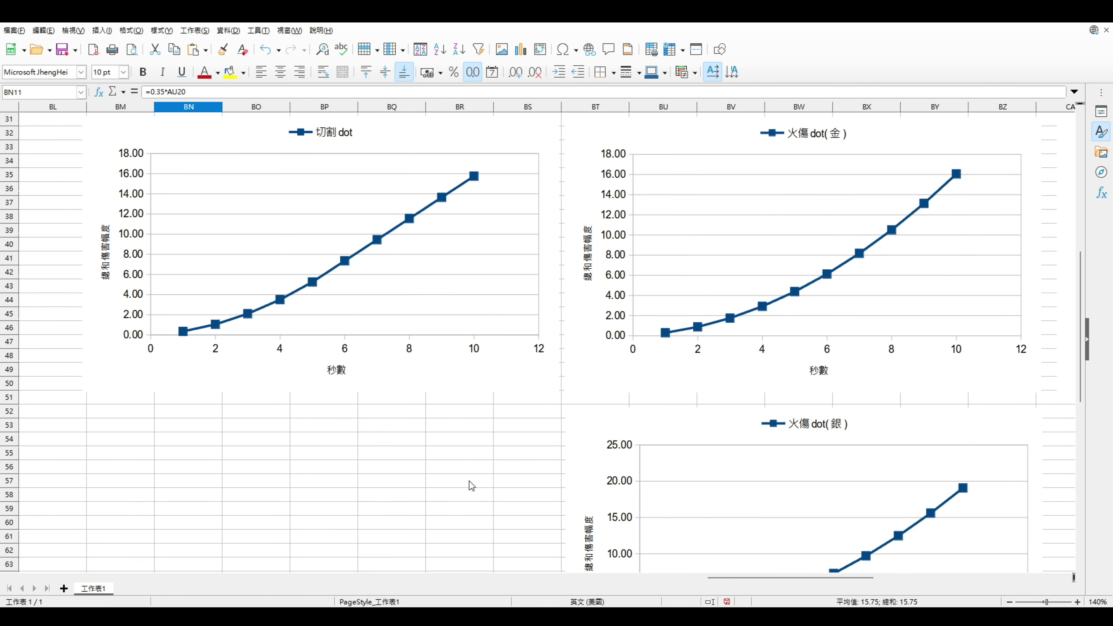
scroll(470, 481, "up", 6)
scroll(377, 474, "down", 2)
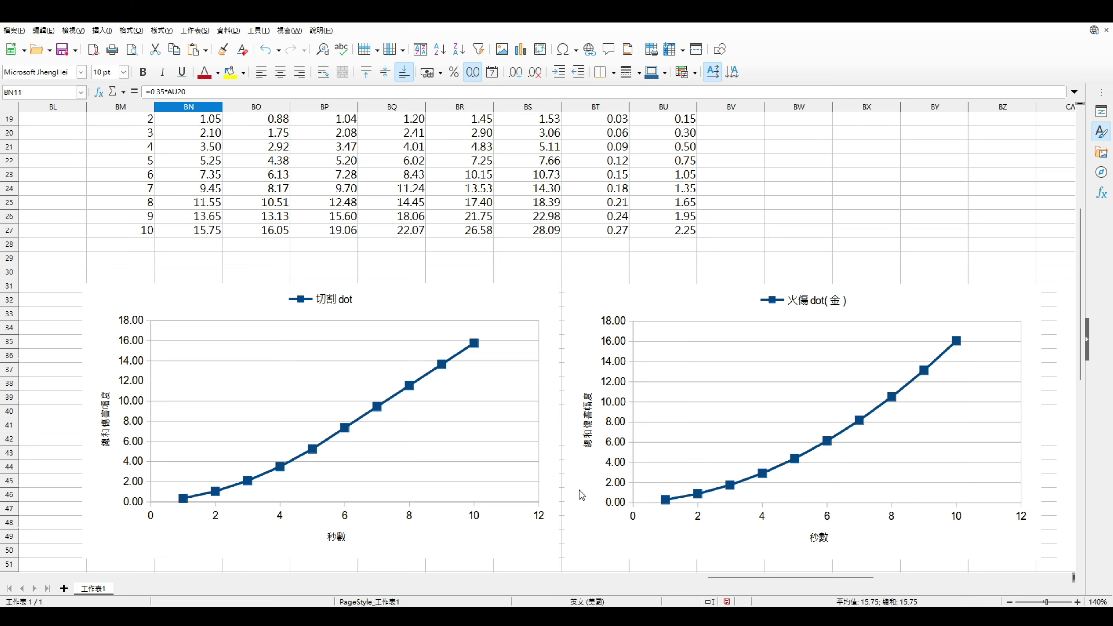
scroll(553, 485, "down", 5)
scroll(552, 484, "up", 11)
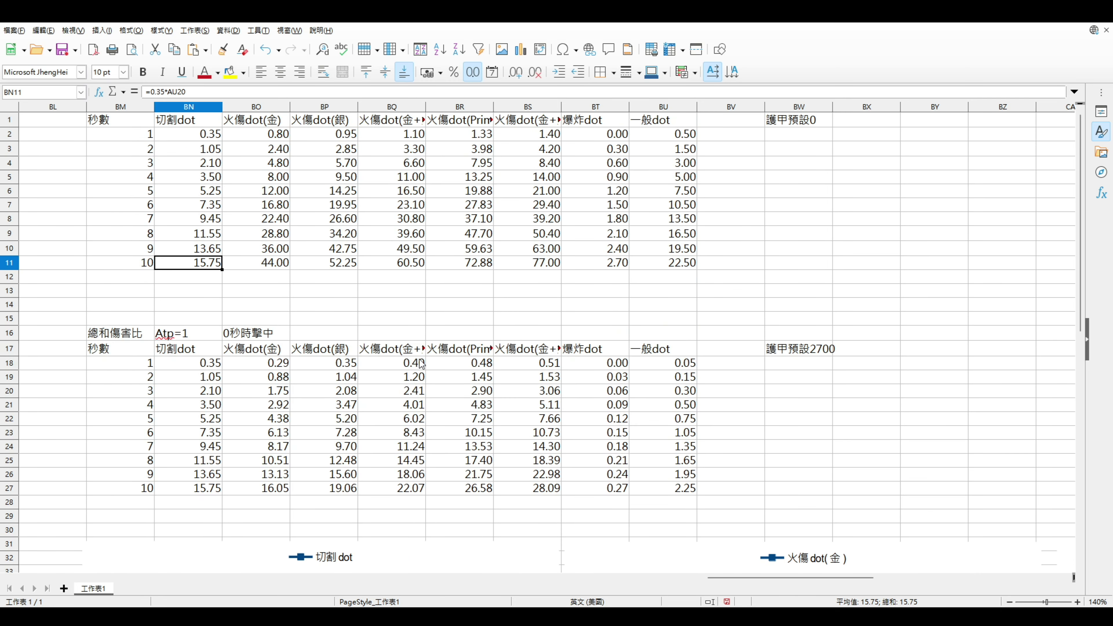
Step: Inspect the 火傷dot(金) header and entries and the range of 火傷dot columns in the upper table
left_click(252, 253)
left_click(263, 149)
key("Up")
key("Up")
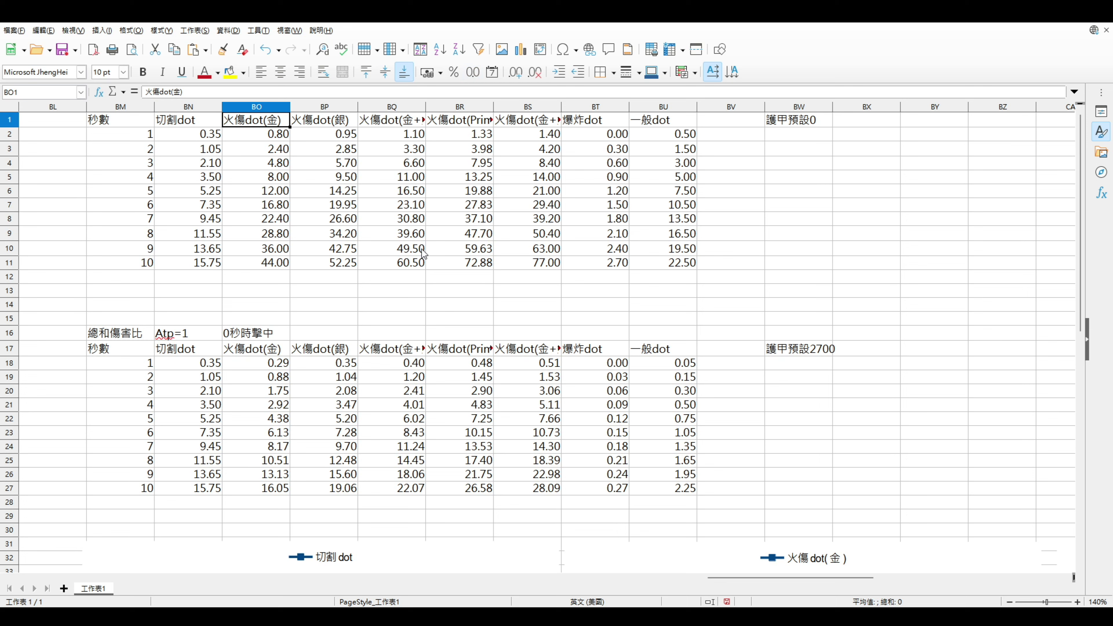
left_click(372, 291)
left_click_drag(254, 275, 498, 285)
left_click(259, 248)
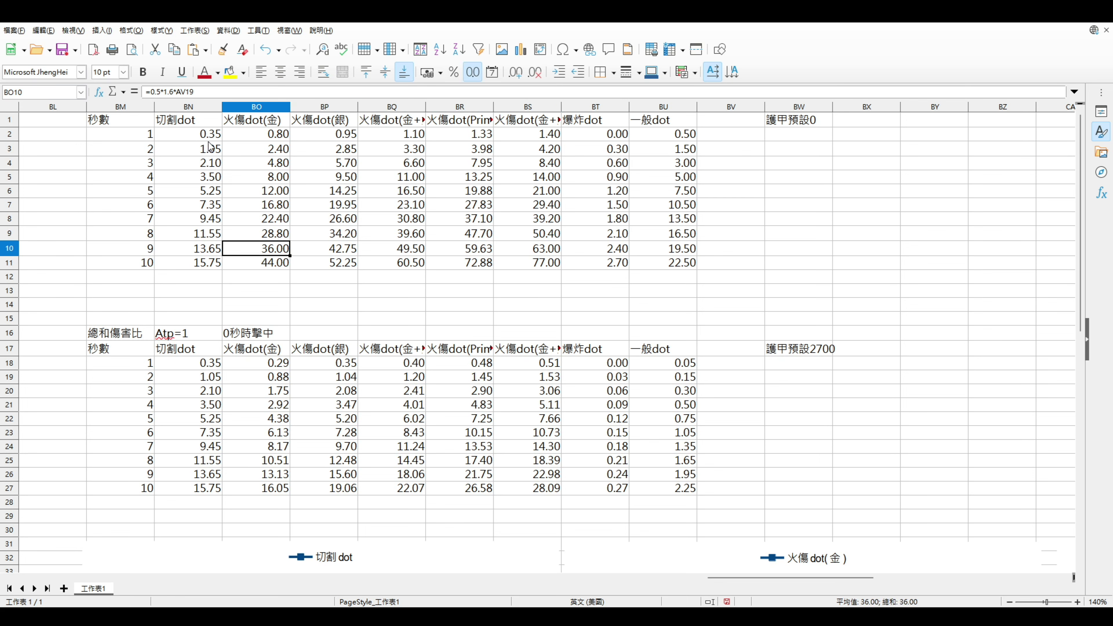
Step: Compare the 切割dot, 爆炸dot, 火傷dot and 一般dot columns of the upper table
left_click(181, 126)
left_click_drag(595, 121, 596, 268)
left_click(596, 268)
left_click(266, 272)
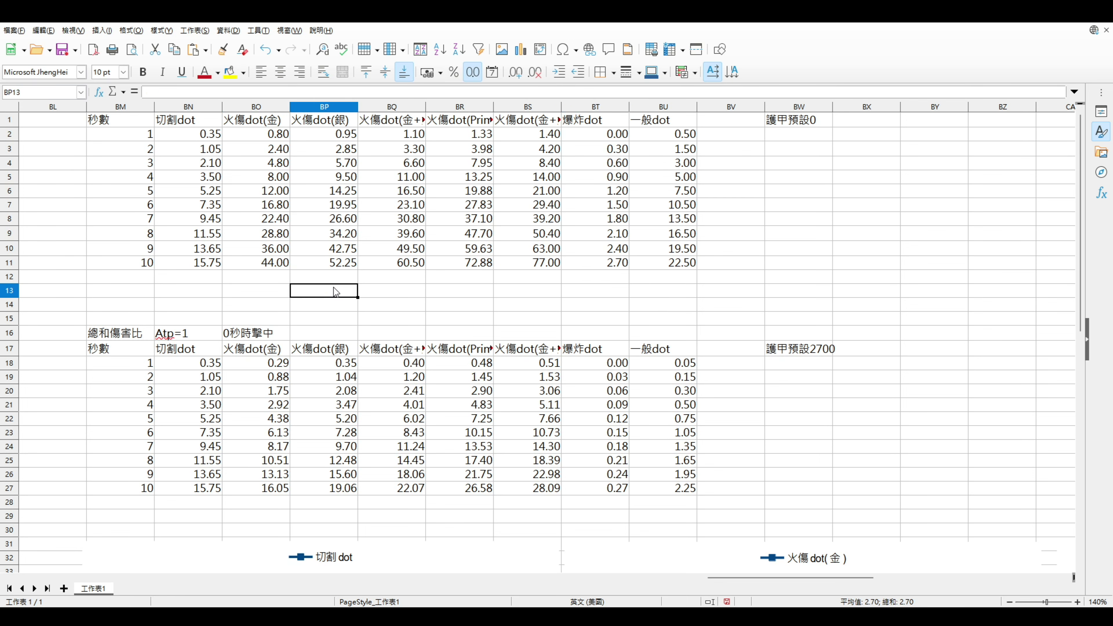
left_click_drag(256, 123, 530, 127)
left_click(632, 121)
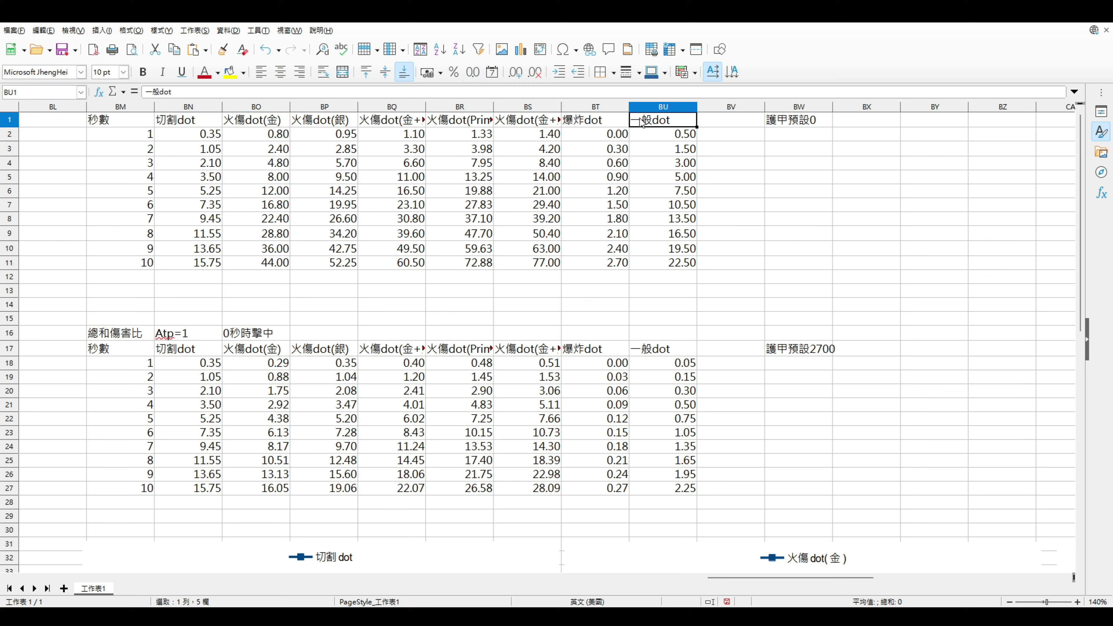
left_click(660, 289)
left_click(625, 292)
left_click(392, 276)
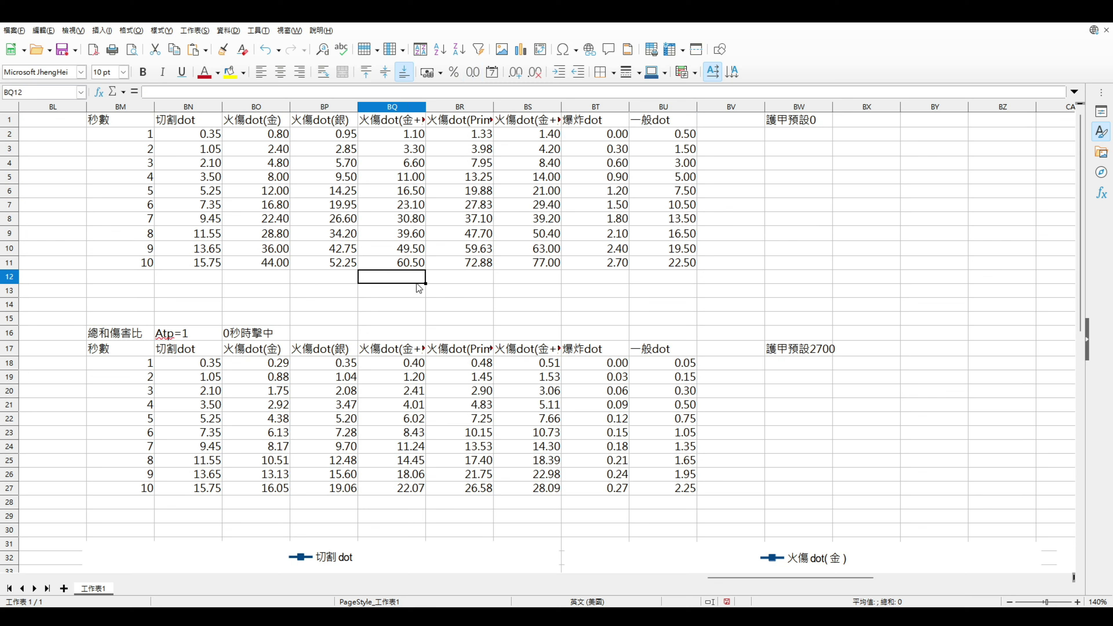
left_click(345, 278)
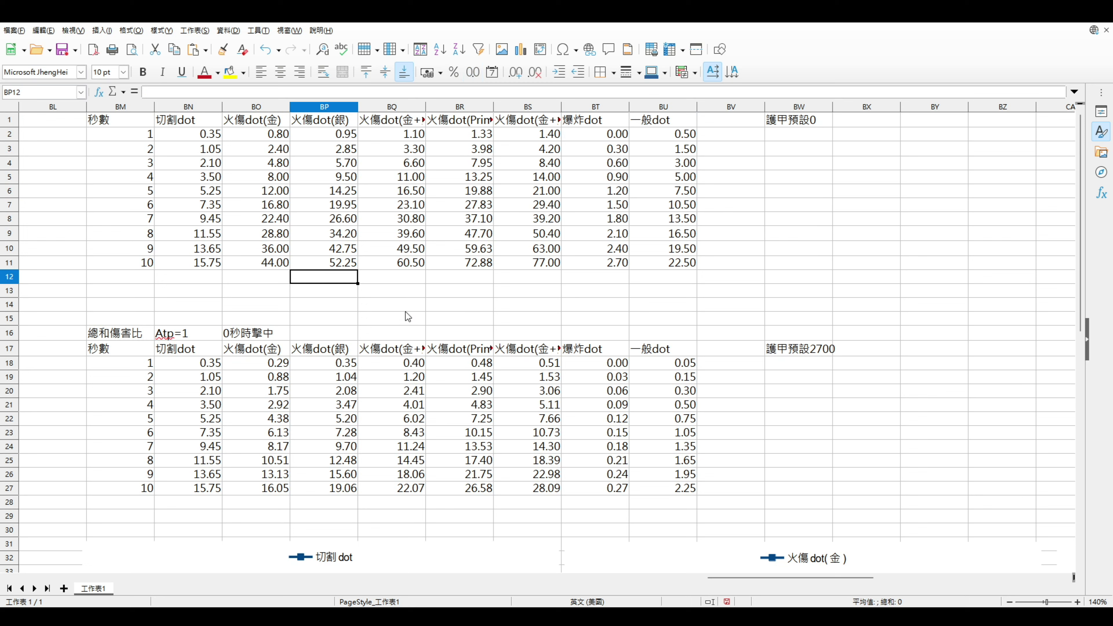
left_click(423, 291)
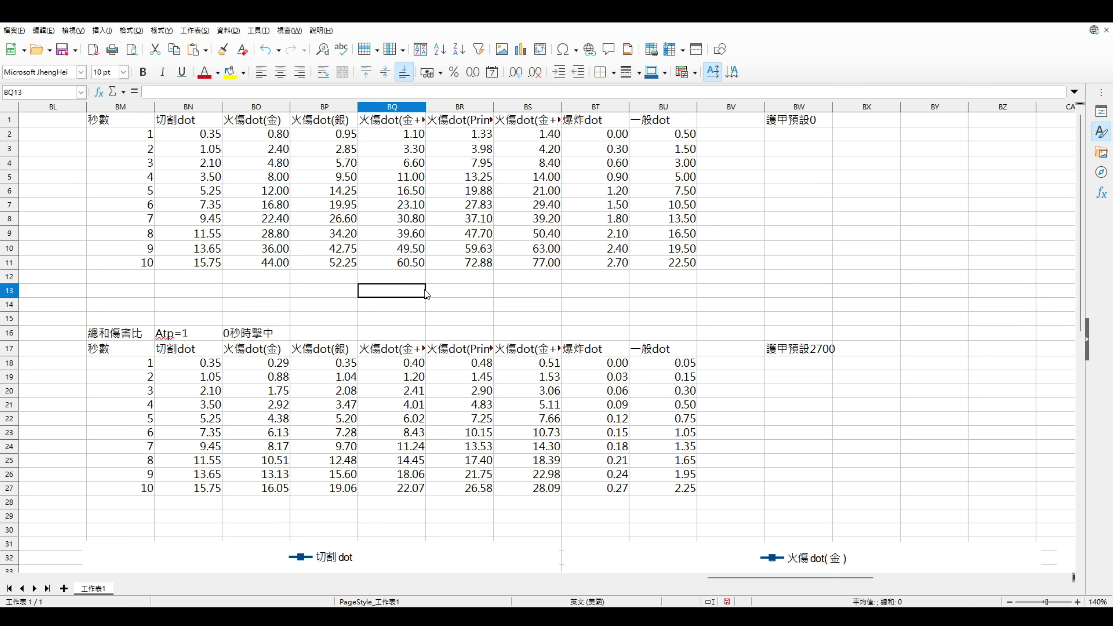
left_click(397, 277)
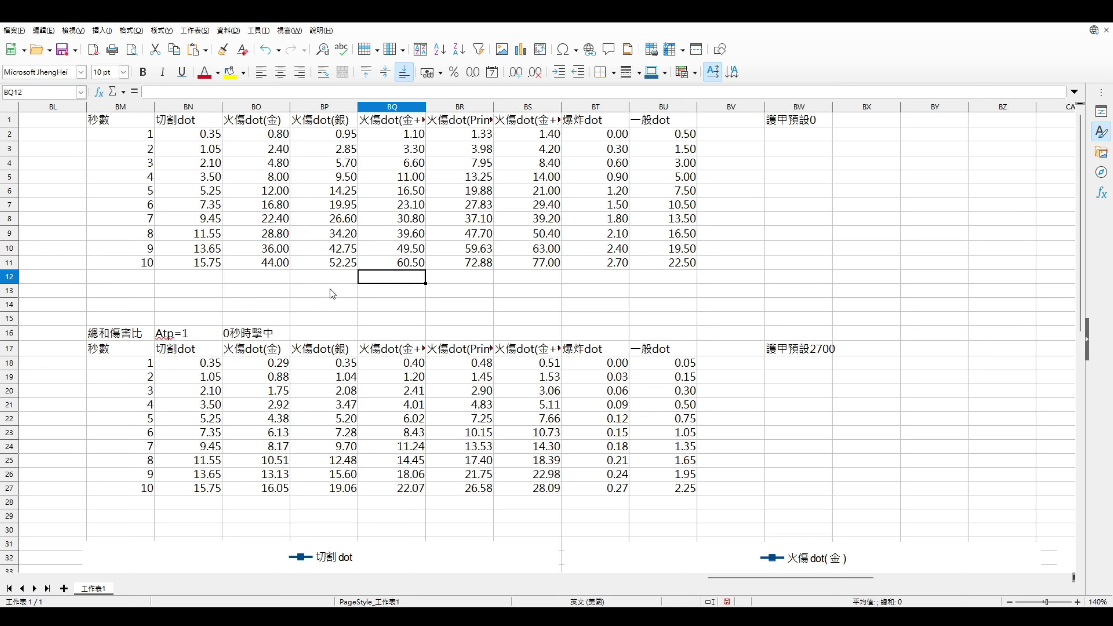
Step: Inspect the headers and 10-second entries of the 火傷dot variants in the upper table
left_click(252, 260)
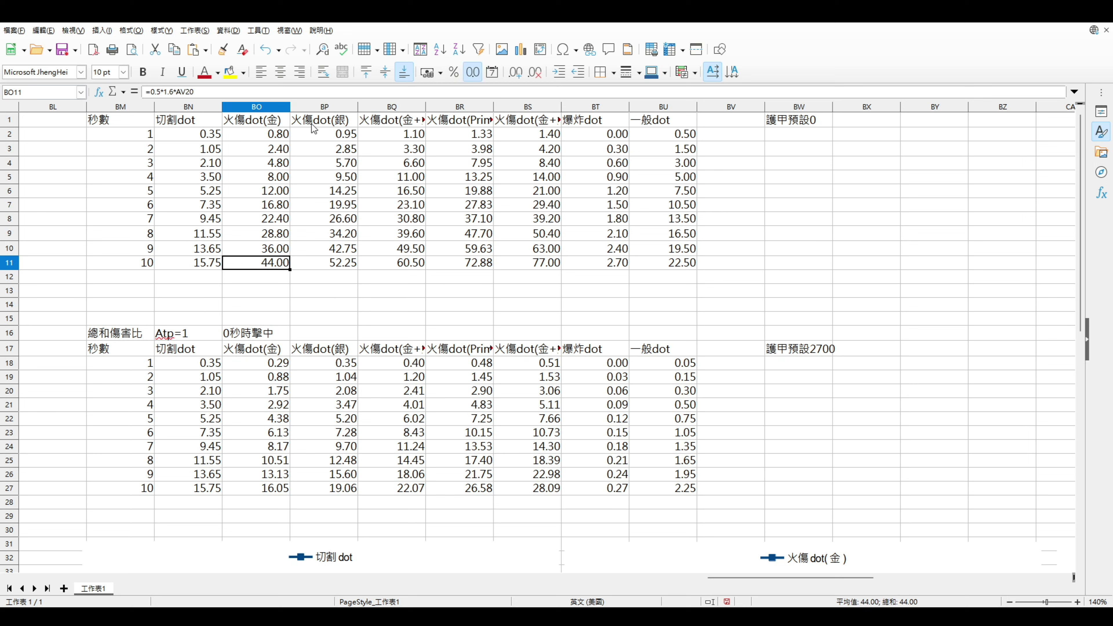
left_click(311, 124)
left_click(396, 126)
left_click(461, 123)
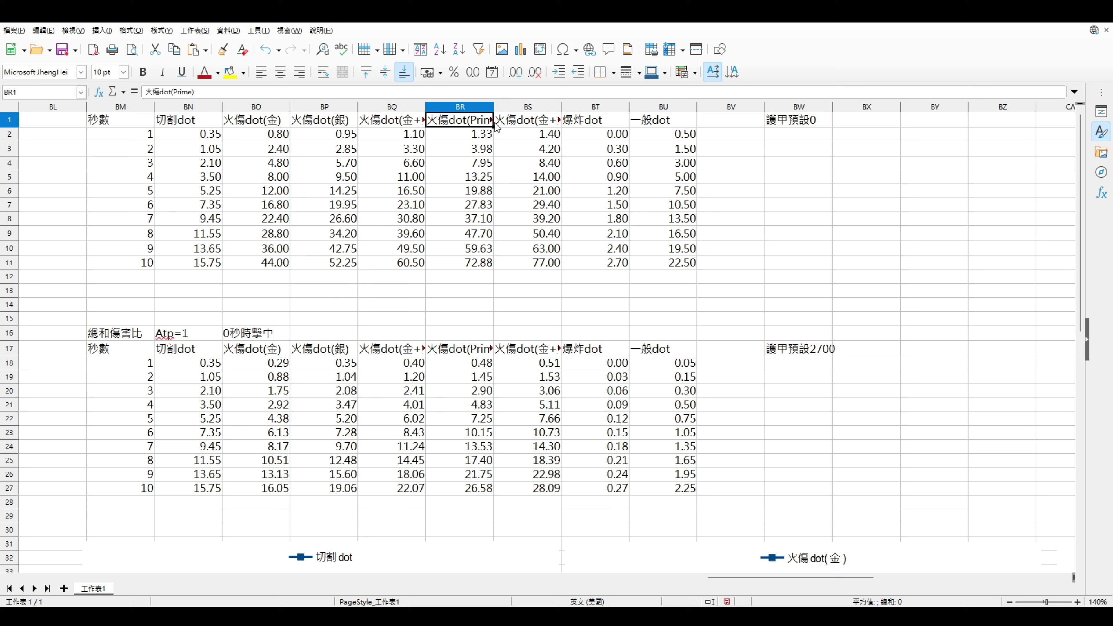
left_click(518, 263)
left_click(441, 263)
left_click(386, 263)
left_click(329, 263)
Step: Compare the span of 火傷dot columns with the 一般dot column beneath the upper table's 10-second row
left_click(582, 291)
left_click_drag(518, 280, 281, 277)
left_click(671, 276)
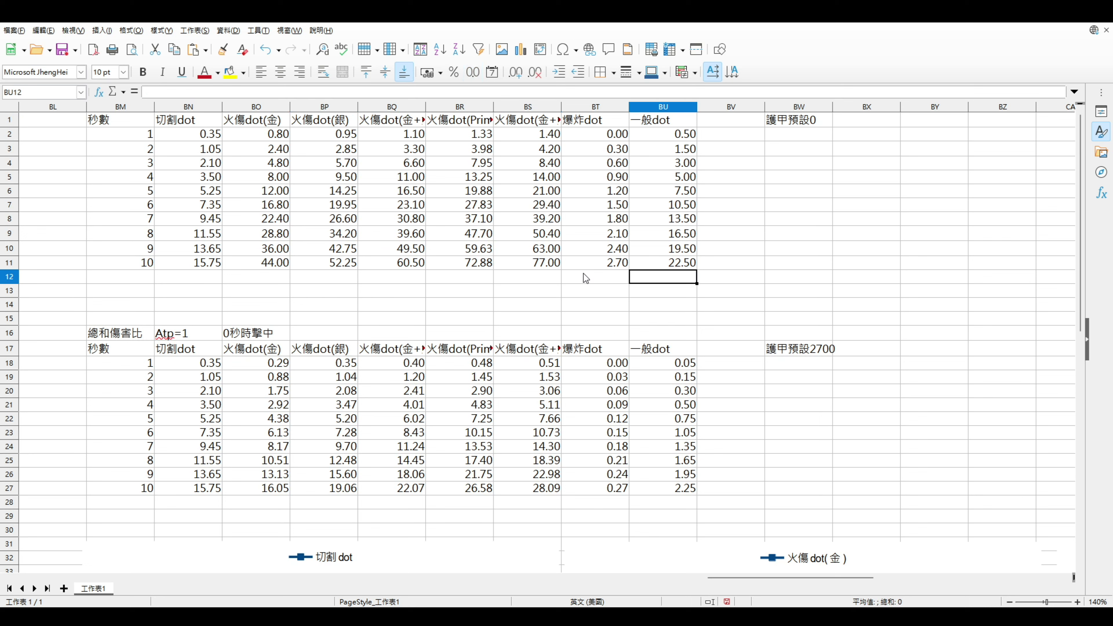
left_click(239, 292)
left_click(640, 277)
left_click(278, 277)
Step: Step through the upper table's 10-second entries from the 火傷dot columns across to 一般dot
key("Right")
key("Right")
key("Up")
key("Right")
key("Right")
mouse_move(284, 263)
left_mouse_down()
mouse_move(477, 264)
mouse_move(298, 280)
mouse_move(263, 264)
left_mouse_up()
left_click(478, 264)
key("Right")
key("Right")
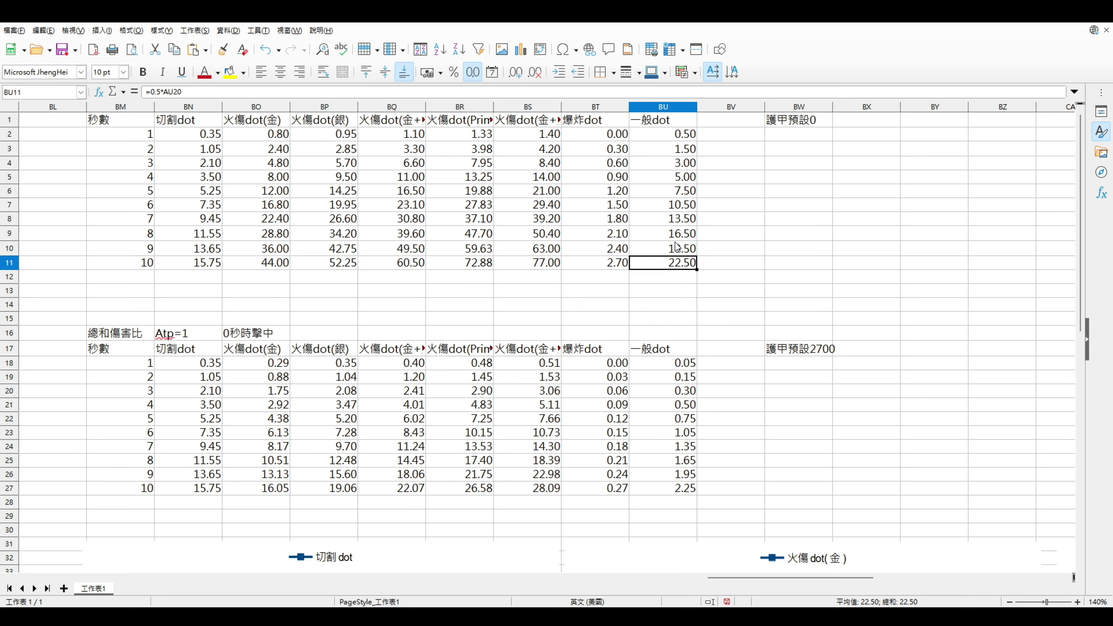
Step: Step back along the upper table's 10-second row from 一般dot to the 火傷dot entries
key("Left")
key("Left")
key("Left")
key("Left")
key("Left")
key("Left")
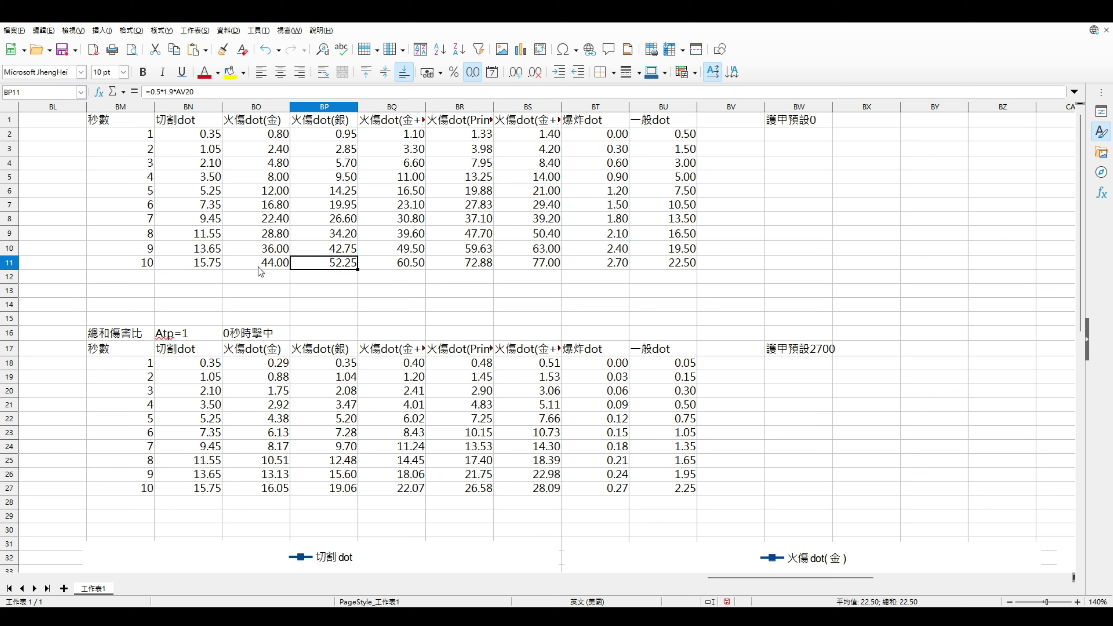
left_click(543, 263)
Step: Examine the headers and 1-second entries of all 火傷dot columns in the upper table
left_click_drag(255, 120, 533, 133)
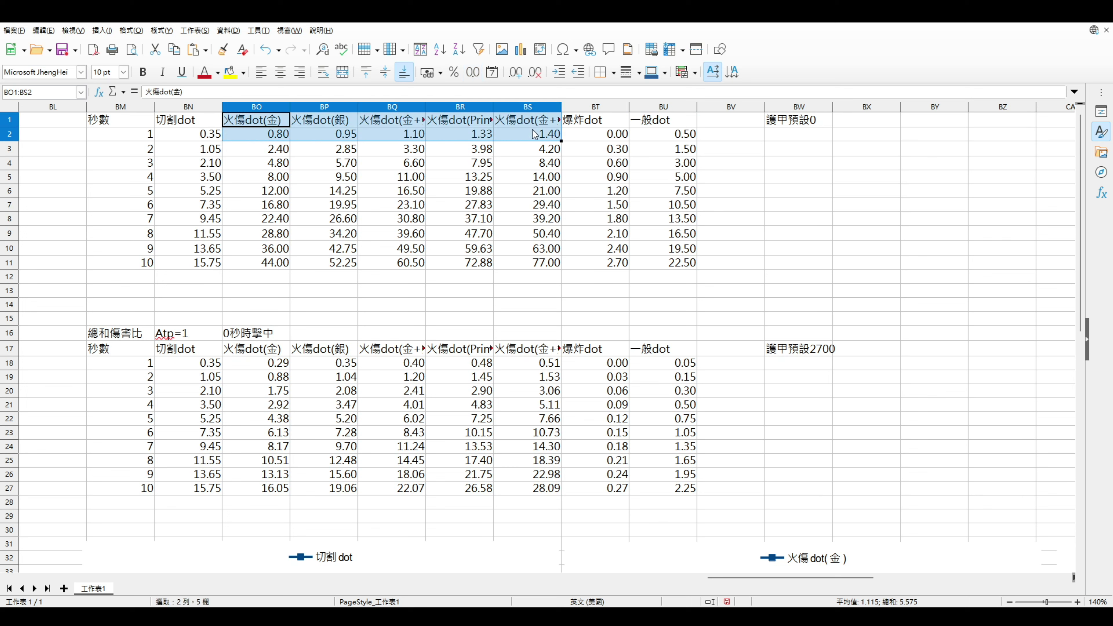
left_click(533, 133)
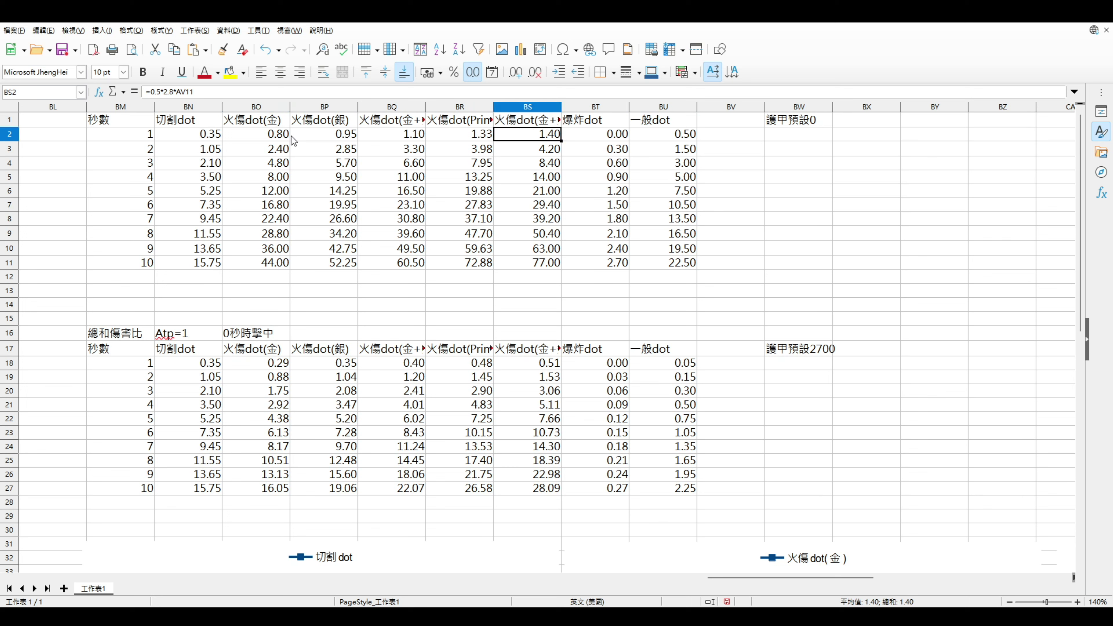
left_click(278, 125)
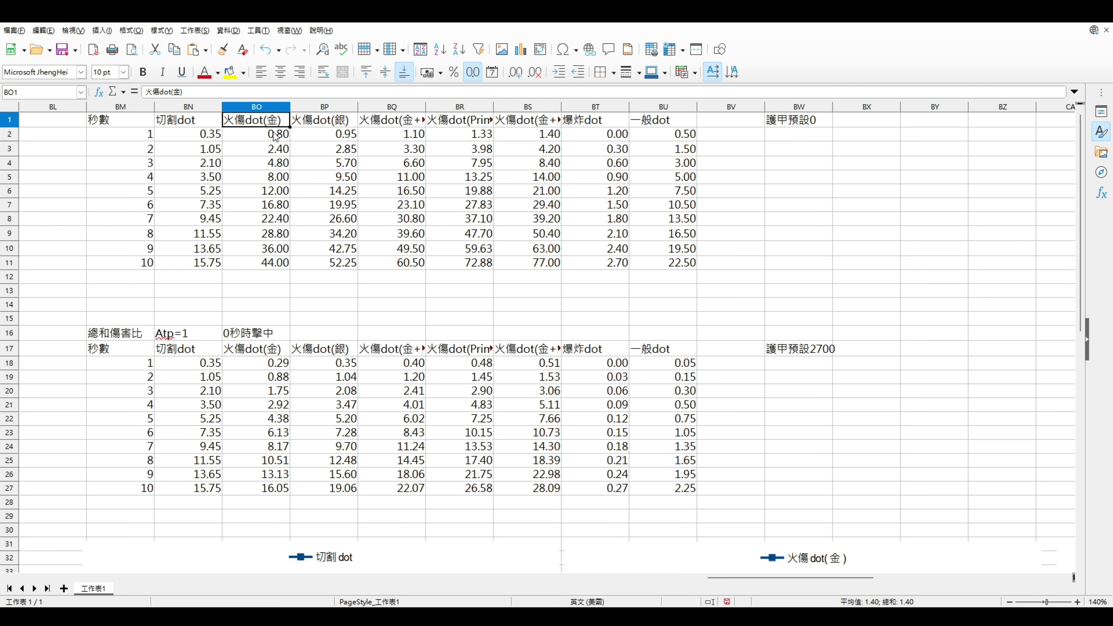
Step: Inspect the 切割dot header and its entries at 1, 2 and 6 seconds in the upper table
left_click(191, 125)
left_click(190, 135)
left_click(189, 144)
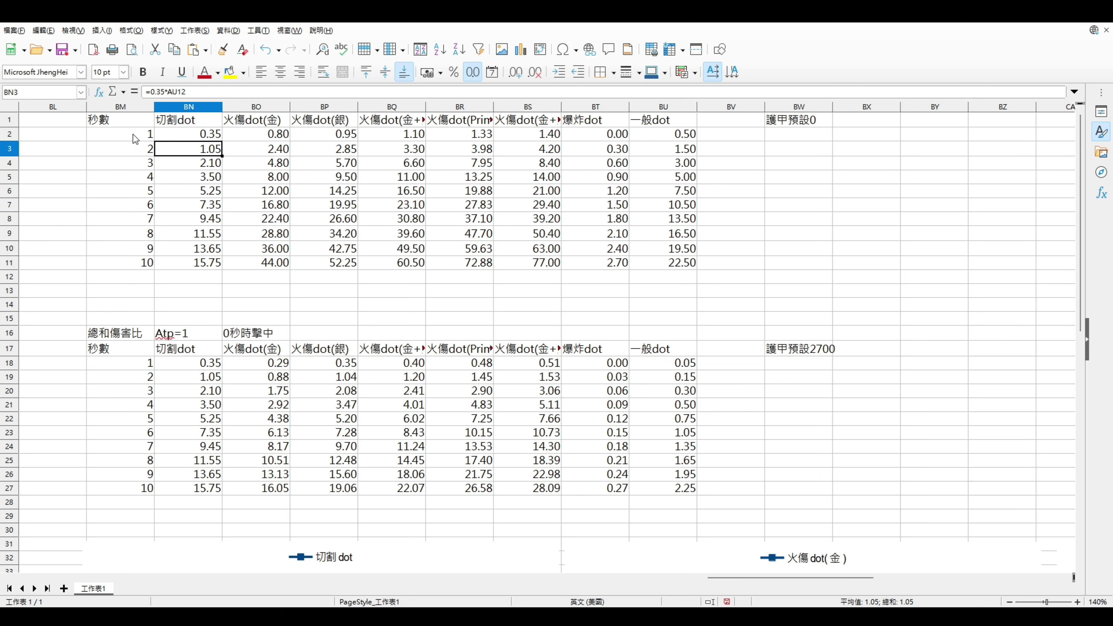
left_click(131, 149)
left_click_drag(127, 205, 189, 204)
left_click(188, 204)
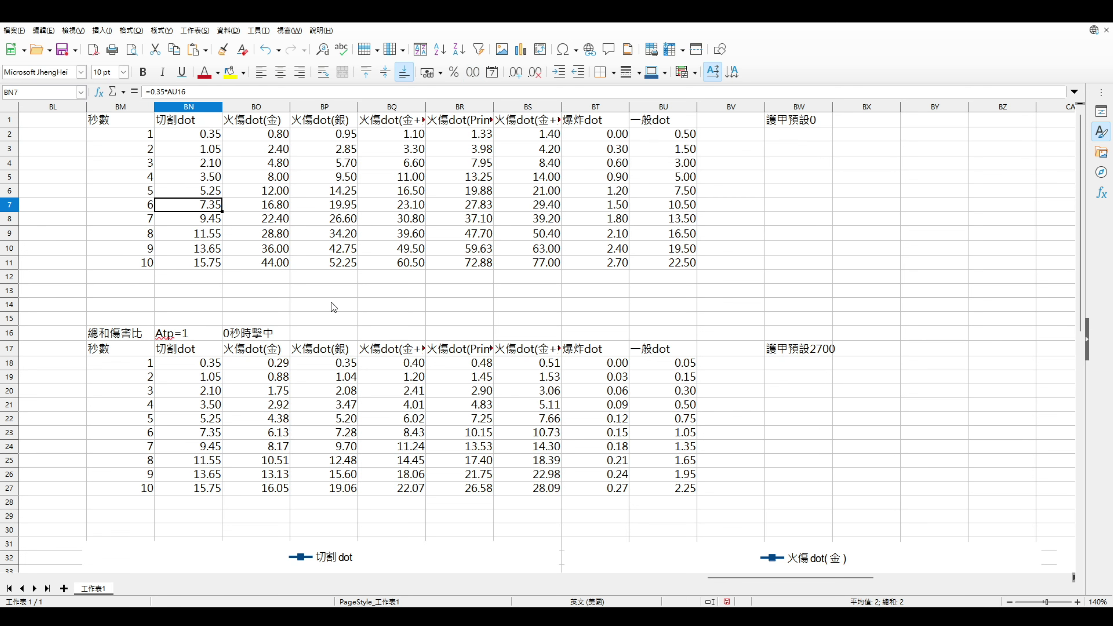
Step: Inspect the 一般dot entries from 1 to 6 seconds in the upper table
scroll(331, 307, "down", 6)
scroll(316, 411, "up", 6)
left_click_drag(664, 133, 663, 204)
left_click(664, 205)
Step: Examine the 爆炸dot and 一般dot line charts and return to the upper table
scroll(630, 505, "down", 2)
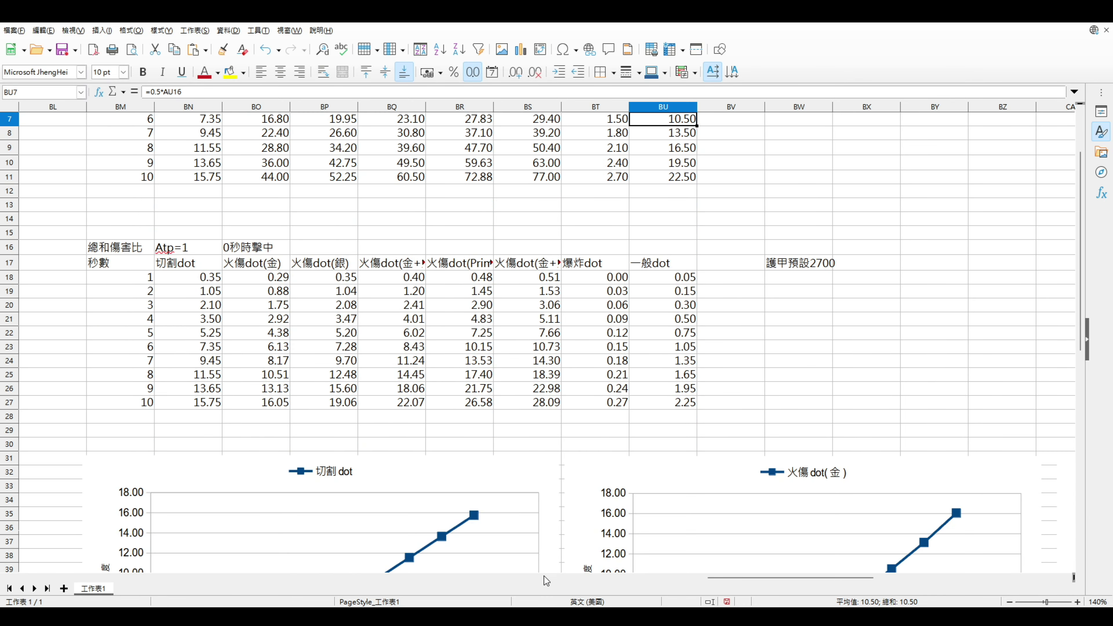
scroll(746, 583, "right", 5)
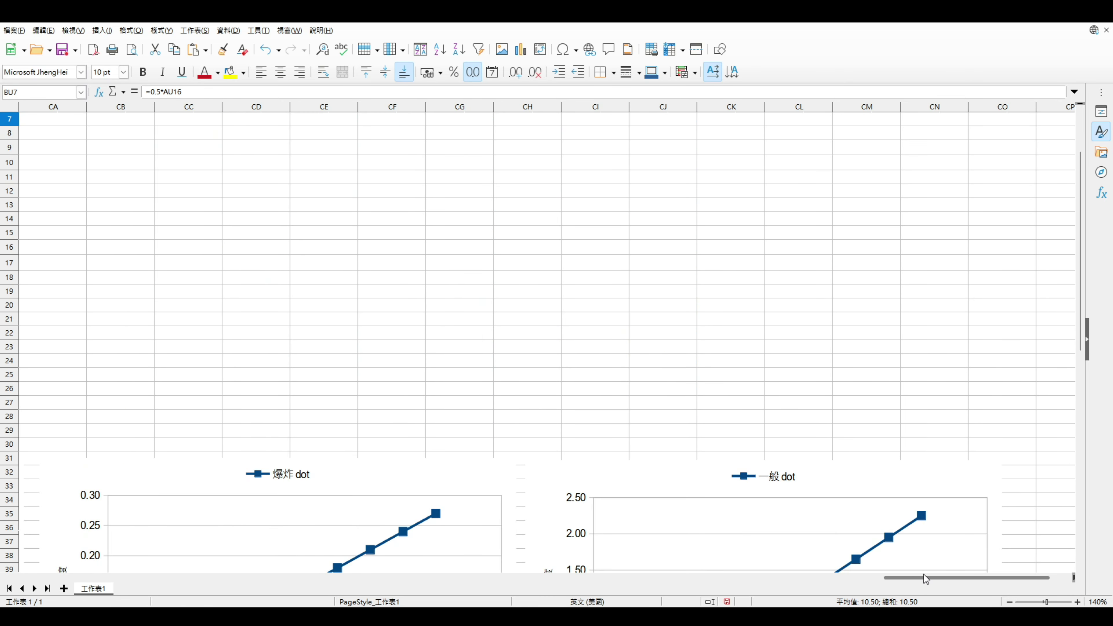
scroll(880, 481, "down", 5)
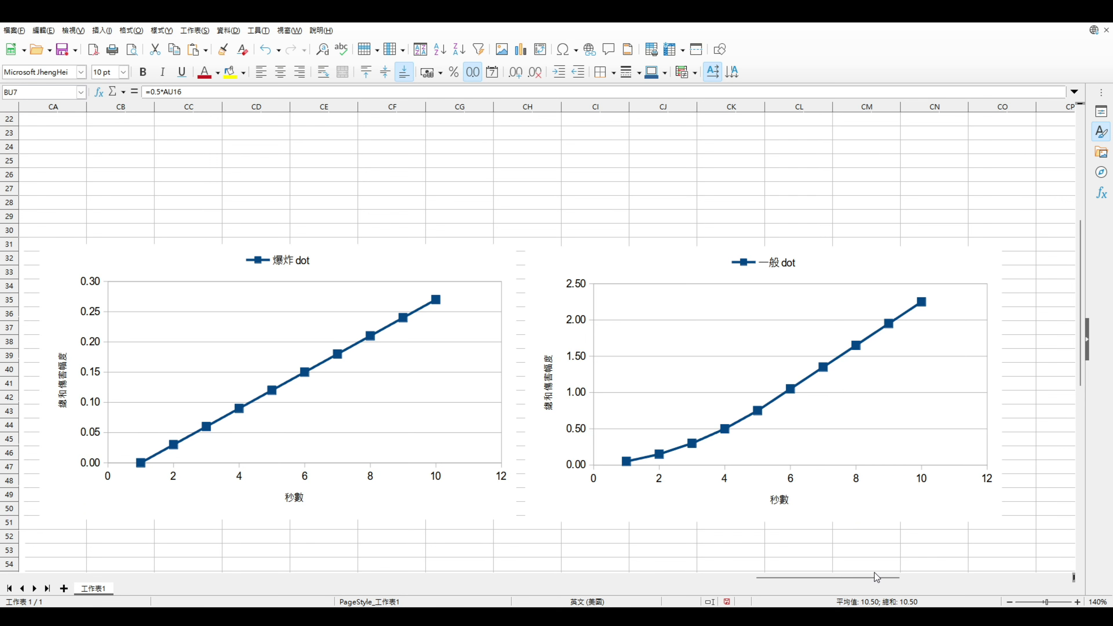
scroll(875, 577, "left", 5)
scroll(723, 434, "up", 7)
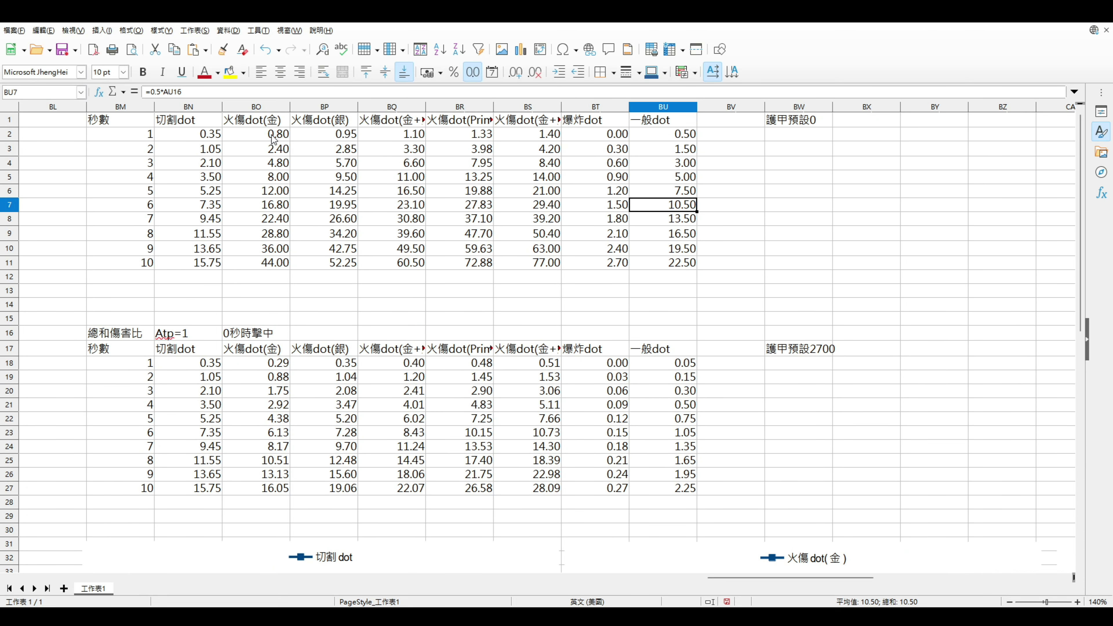
Step: Step through the upper table's 火傷dot(金) entries from 2 to 10 seconds
left_click(270, 148)
key("Down")
key("Down")
key("Down")
key("Down")
key("Down")
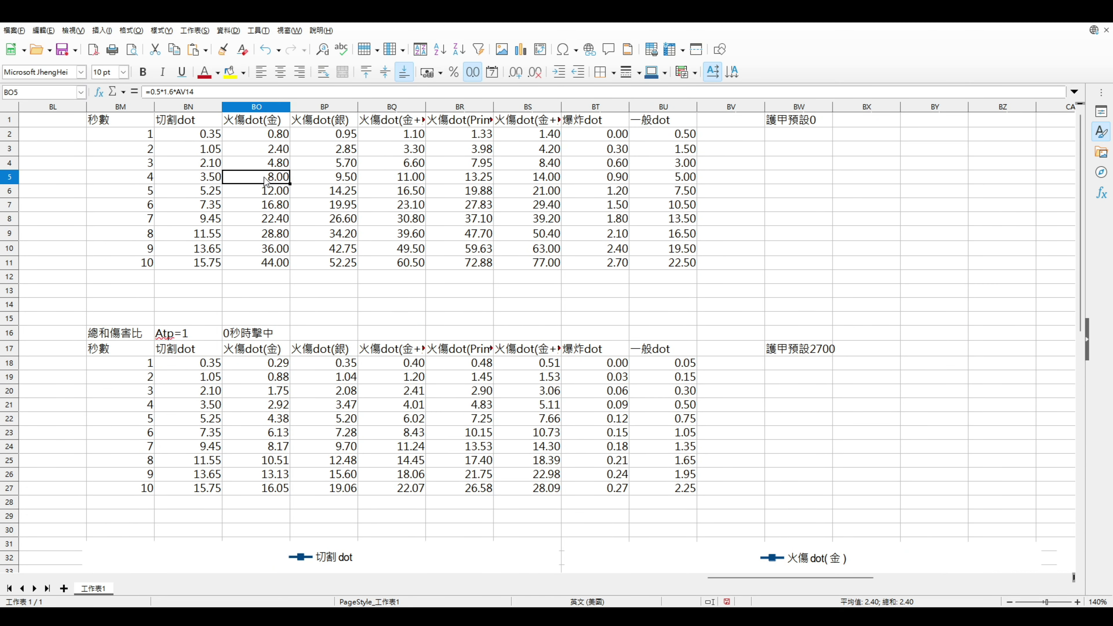
left_click(269, 234)
left_click(269, 249)
left_click(272, 264)
Step: Review the upper table's 火傷dot(金) entries at 1, 4 and 6 to 10 seconds
left_click(271, 134)
left_click(266, 176)
left_click(267, 205)
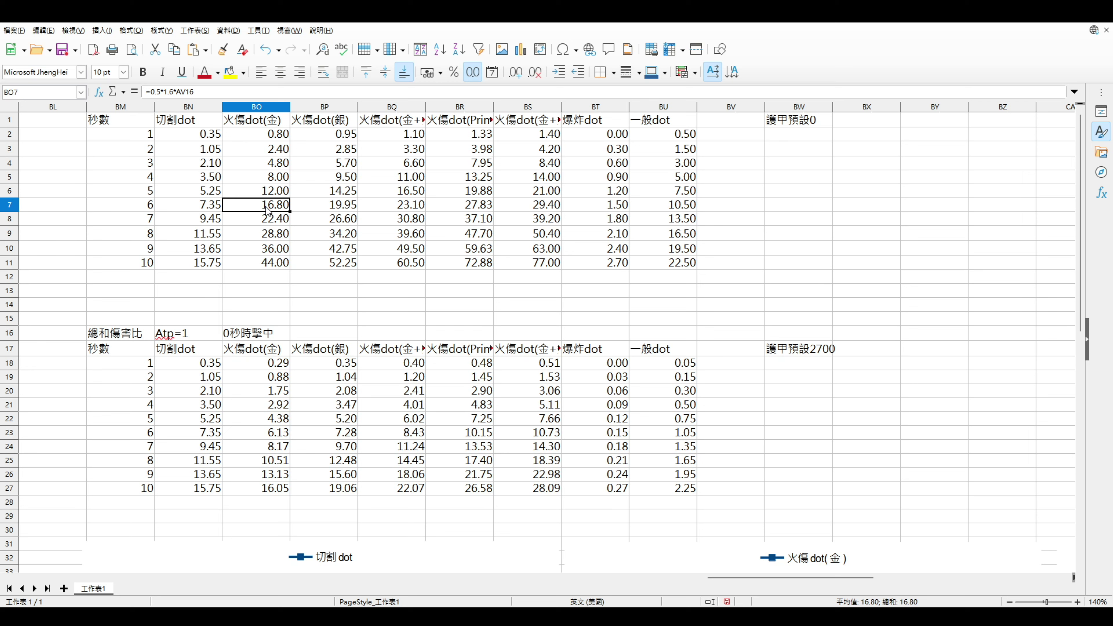
left_click(266, 219)
left_click(265, 238)
left_click(266, 248)
left_click(268, 263)
Step: Examine the 火傷dot(金) entries for the first three seconds of the upper table
left_click(278, 135)
left_click(274, 163)
left_click(268, 151)
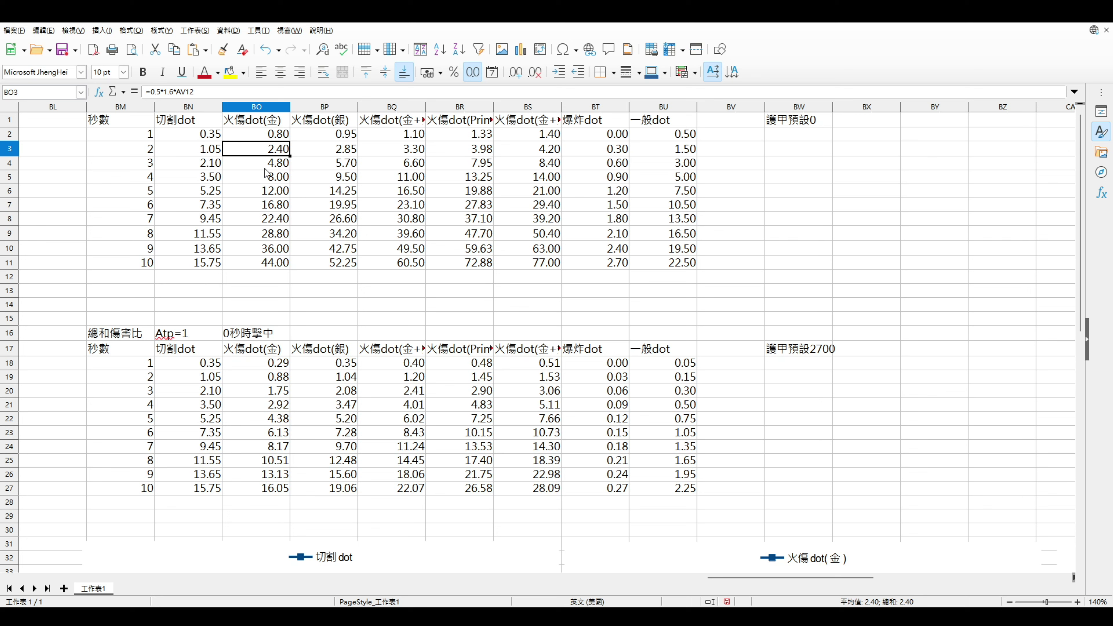
left_click(281, 137)
left_click_drag(260, 139, 262, 171)
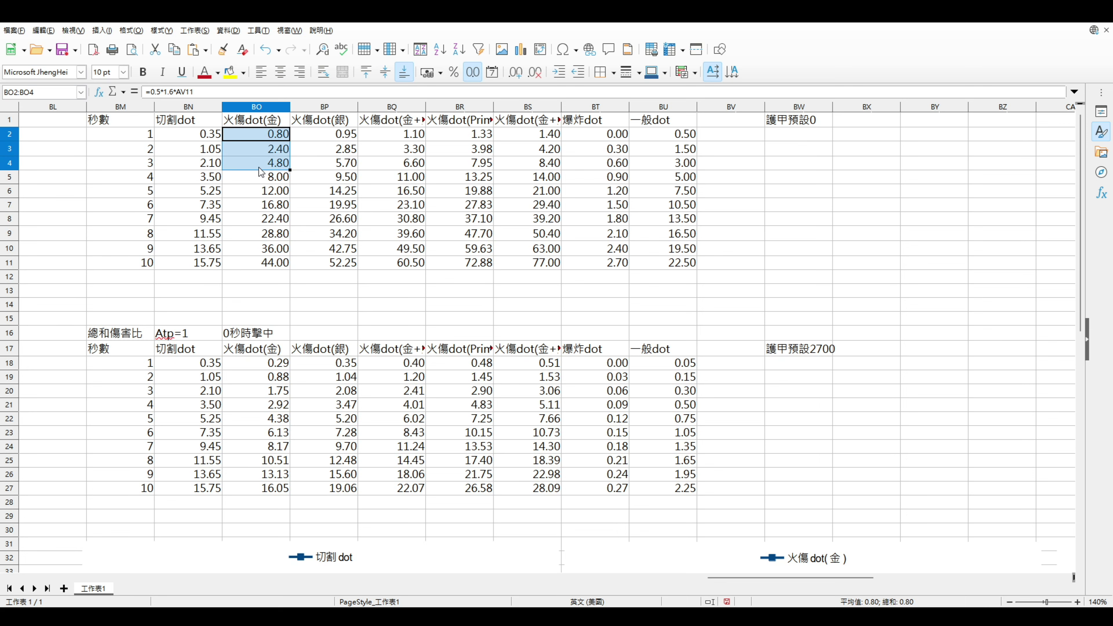
Step: Compare the 切割dot and 火傷dot(金) line charts, then review the upper table's 火傷dot(金) entries from 1 to 10 seconds
scroll(380, 352, "down", 5)
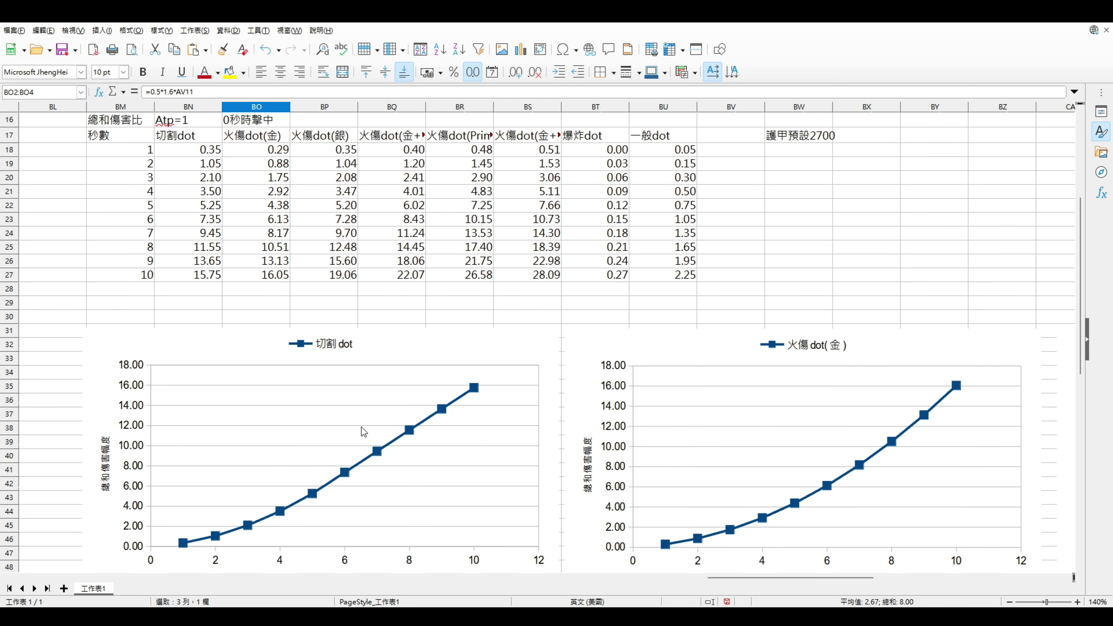
scroll(767, 579, "right", 2)
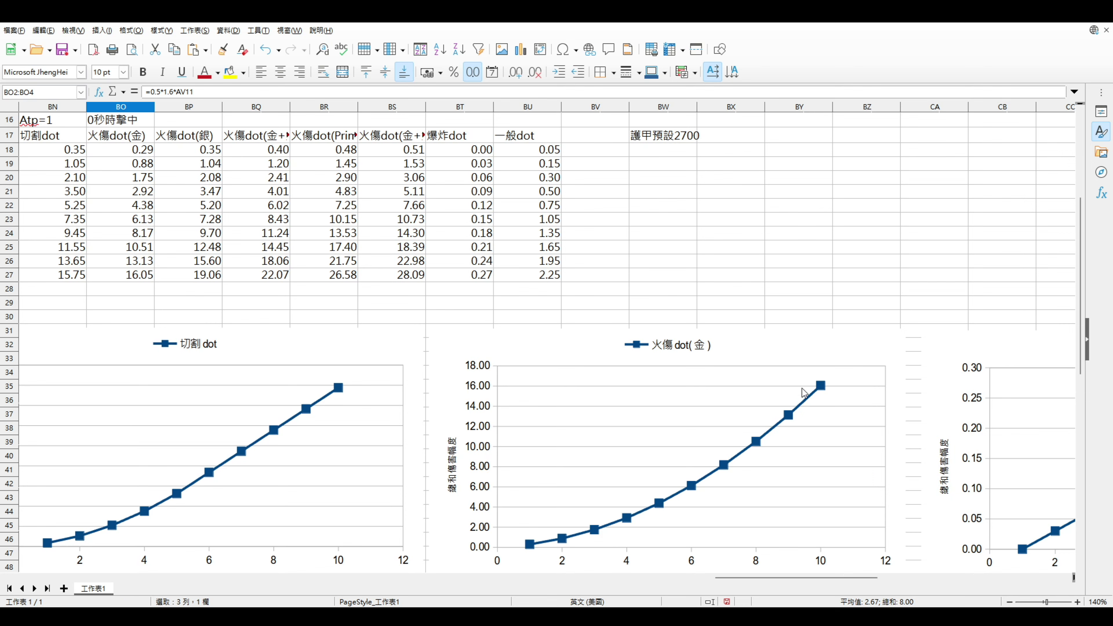
scroll(831, 581, "left", 1)
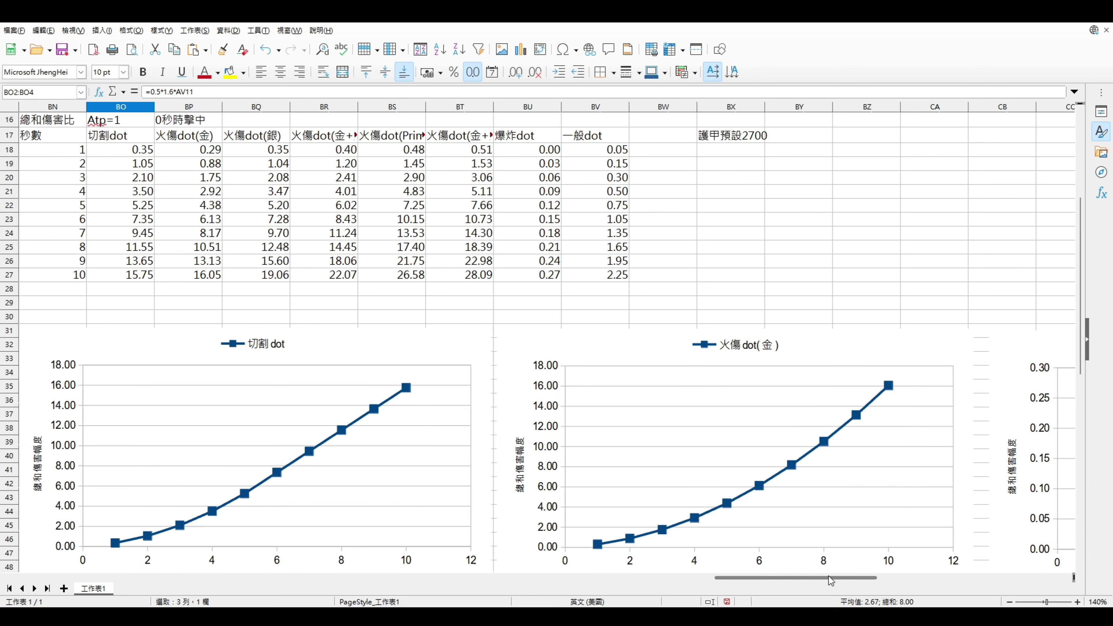
scroll(780, 579, "left", 3)
scroll(696, 457, "up", 5)
left_click(351, 262)
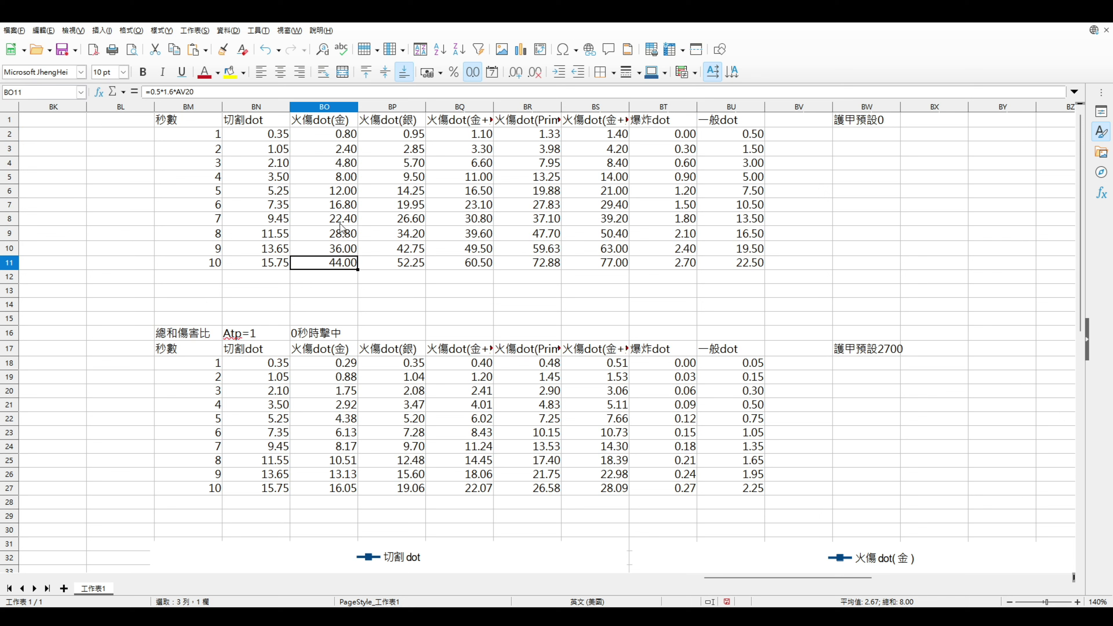
left_click_drag(346, 139, 354, 264)
left_click(354, 263)
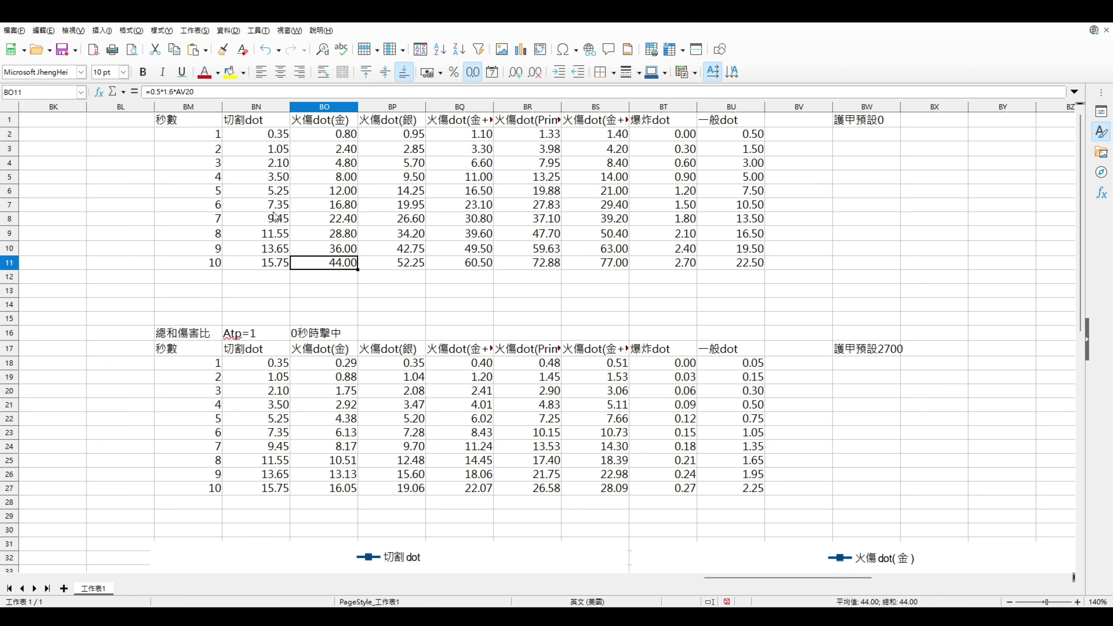
Step: Compare the upper table's 切割dot and 一般dot entries with the 火傷dot columns
left_click_drag(264, 263, 278, 148)
left_click_drag(741, 135, 741, 266)
left_click_drag(263, 134, 596, 263)
left_click(346, 204)
left_click(338, 136)
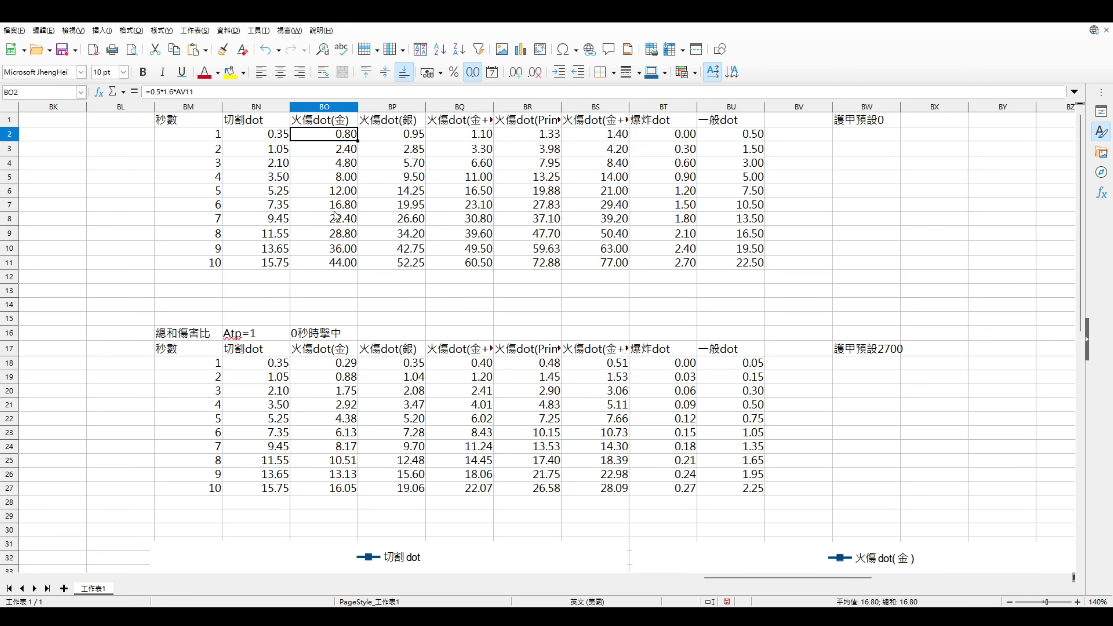
Step: Check the 護甲預設0 label and the matching 火傷dot(金) entries from 1 to 10 seconds
left_click(870, 125)
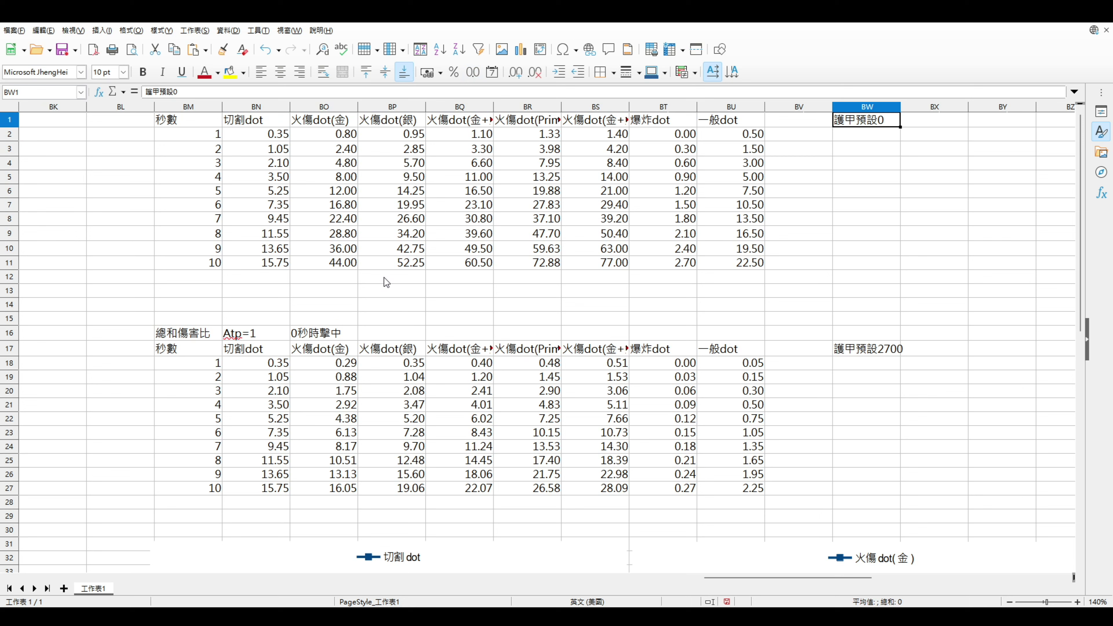
left_click_drag(338, 133, 343, 265)
left_click(340, 267)
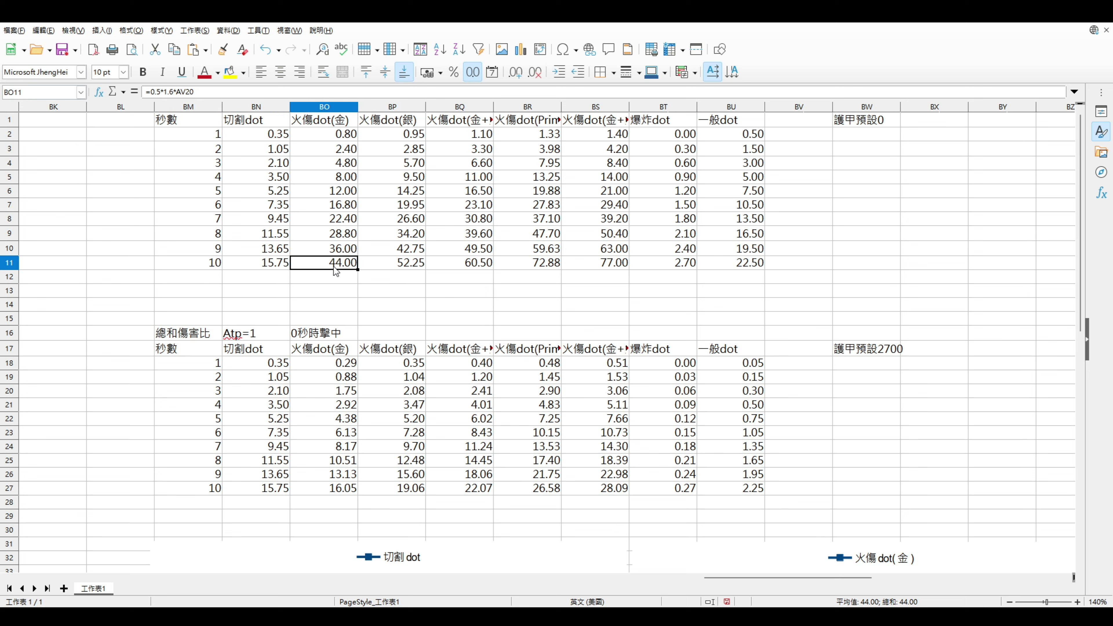
Step: Inspect the whole 切割dot column and its 10-second entry in the upper table
left_click(279, 268)
key("ctrl+space")
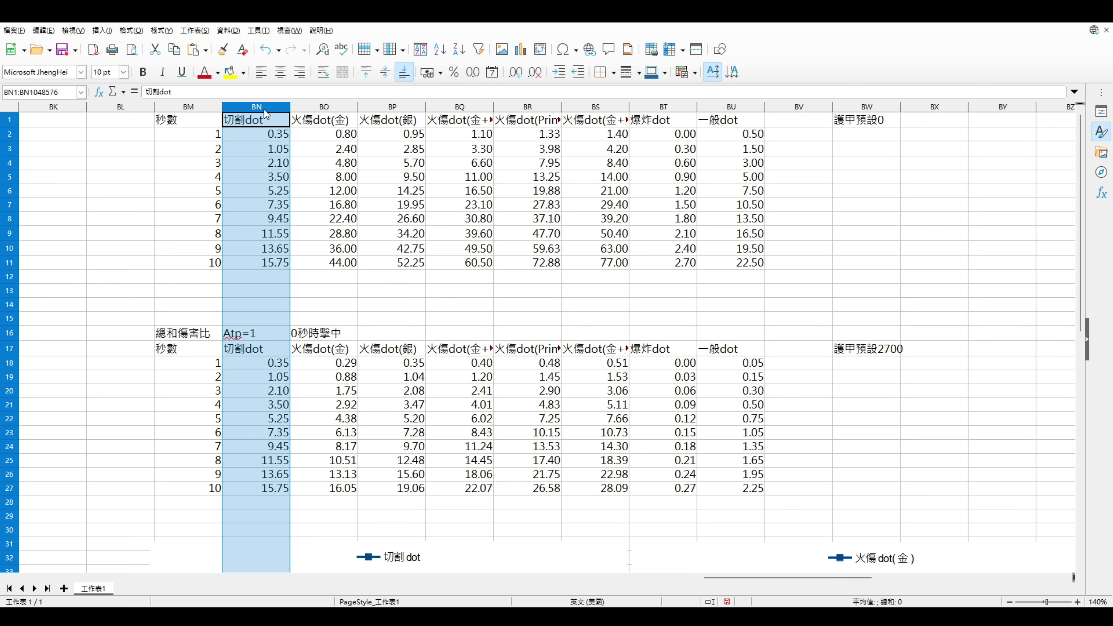
left_click(258, 265)
mouse_move(288, 268)
left_mouse_down()
mouse_move(333, 272)
mouse_move(274, 269)
left_mouse_up()
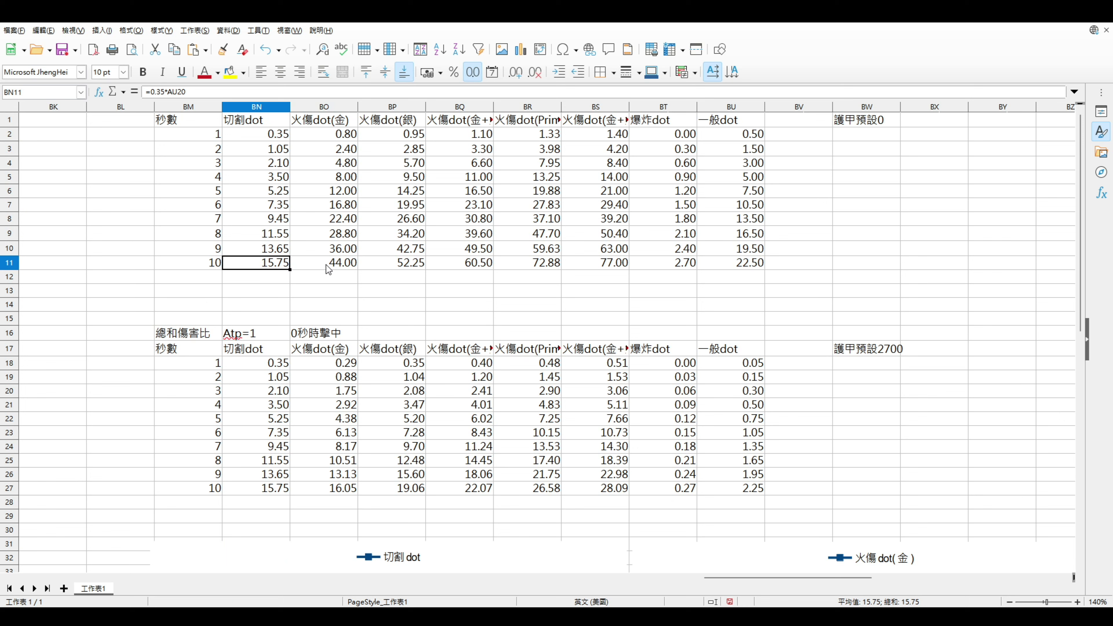
Step: Compare the 10-second entries of 切割dot and 火傷dot(金) in the upper table
left_click(328, 276)
left_click(276, 278)
left_click(268, 267)
left_click(323, 276)
left_click(267, 281)
left_click(267, 267)
left_click(345, 267)
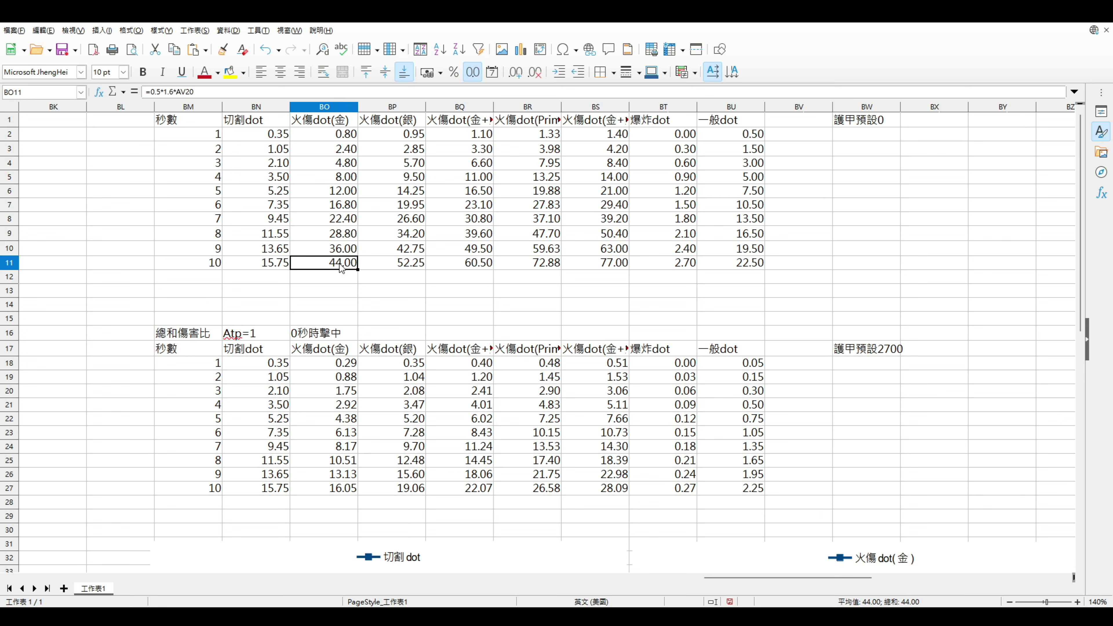
Step: Examine the 火傷dot(銀) and 火傷dot(金+銀) columns of the upper table down to 10 seconds
left_click_drag(408, 122, 407, 263)
left_click(408, 264)
left_click_drag(460, 121, 477, 271)
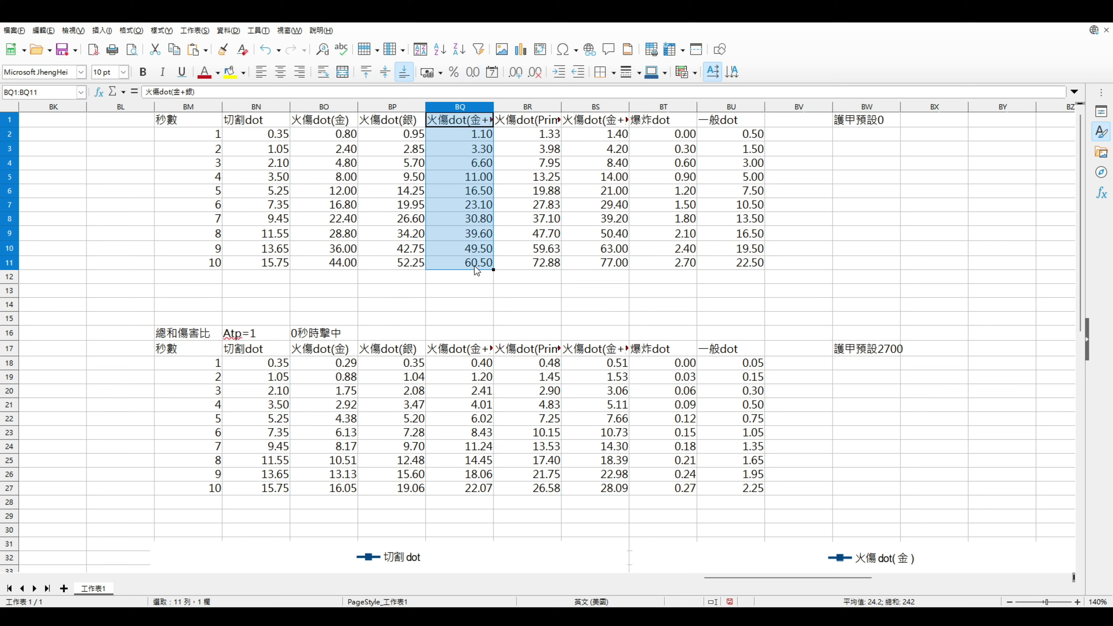
left_click(477, 263)
Step: Examine the 火傷dot(Prime), 火傷dot(金+銀+金) and 一般dot columns of the upper table
left_click_drag(530, 125, 540, 271)
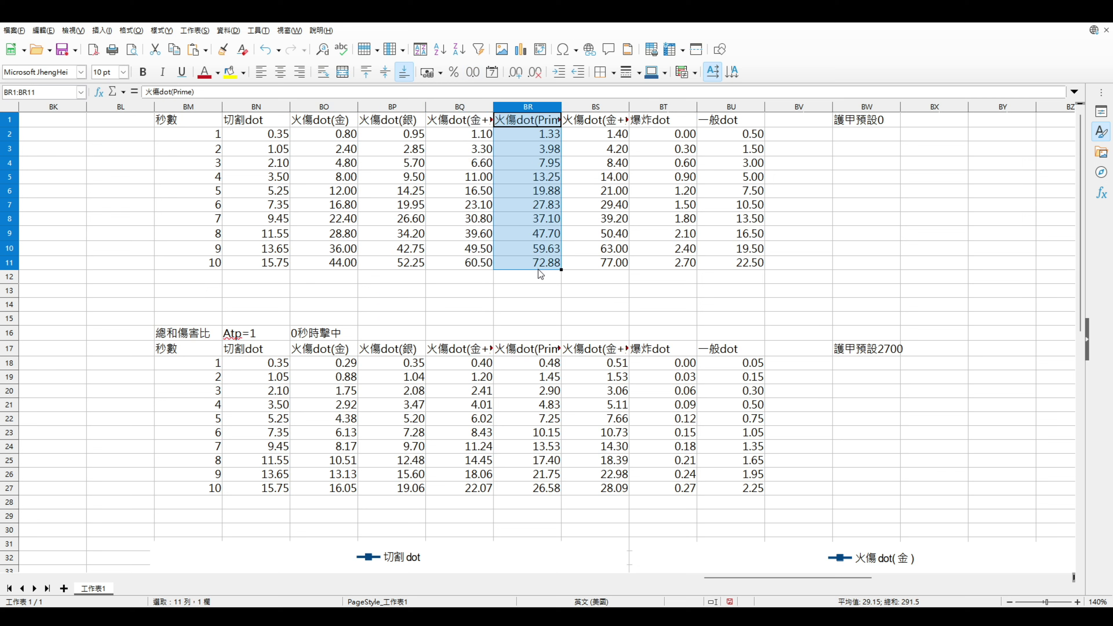
left_click(534, 267)
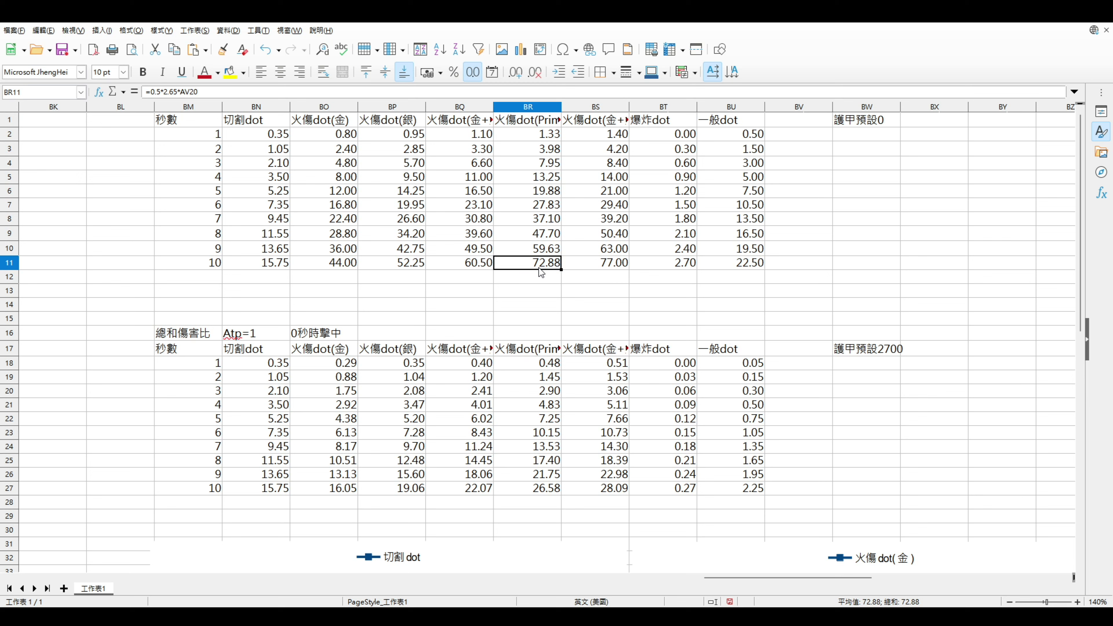
left_click_drag(611, 122, 613, 249)
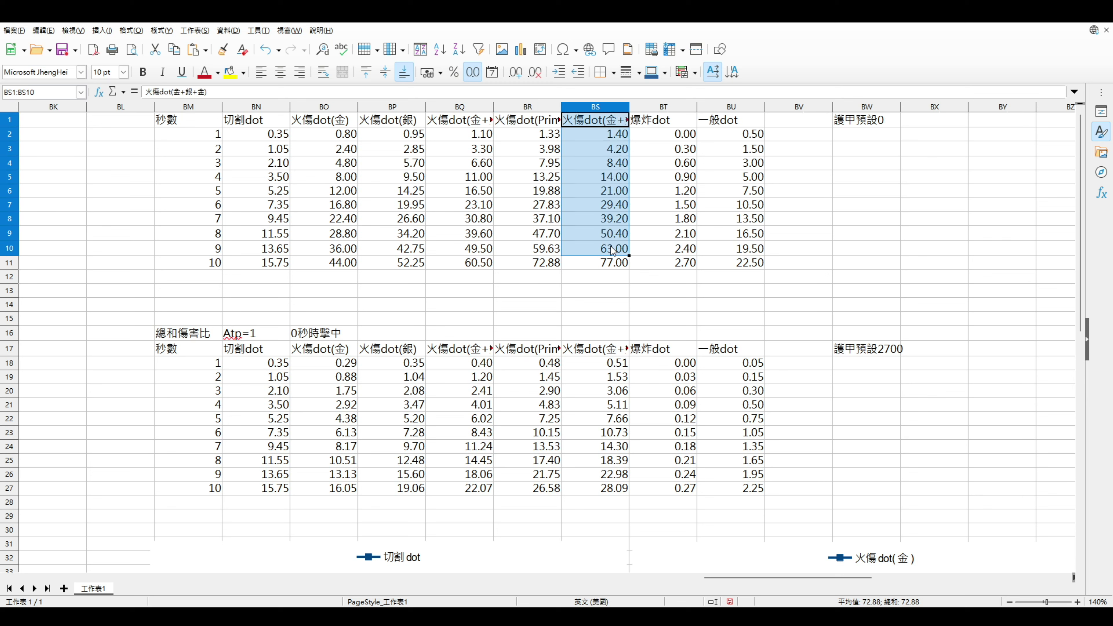
left_click(604, 264)
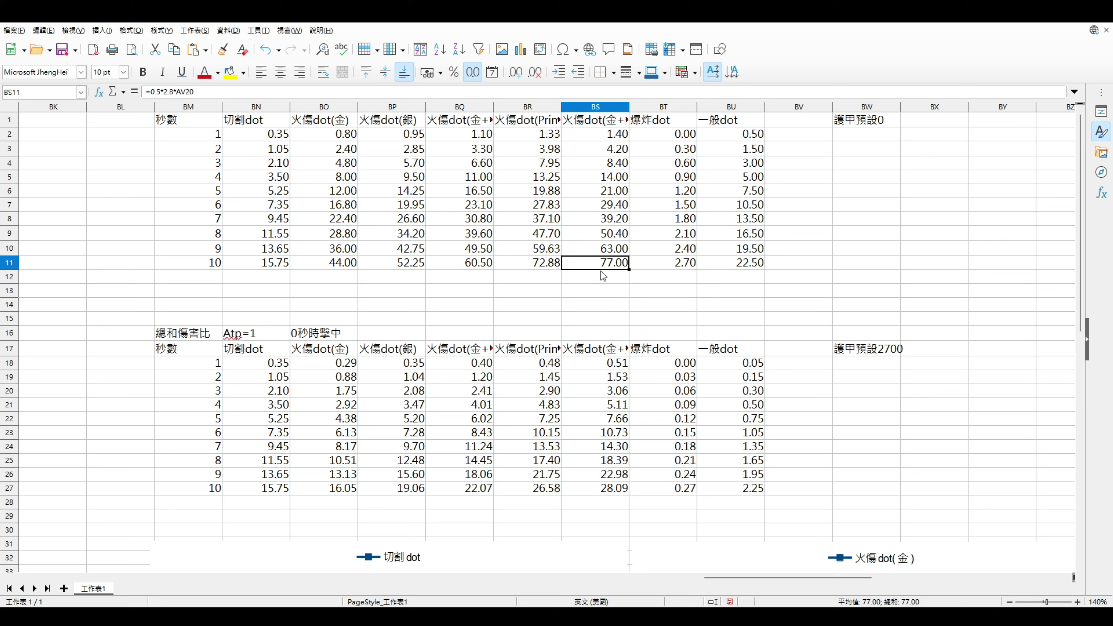
left_click_drag(740, 123, 752, 253)
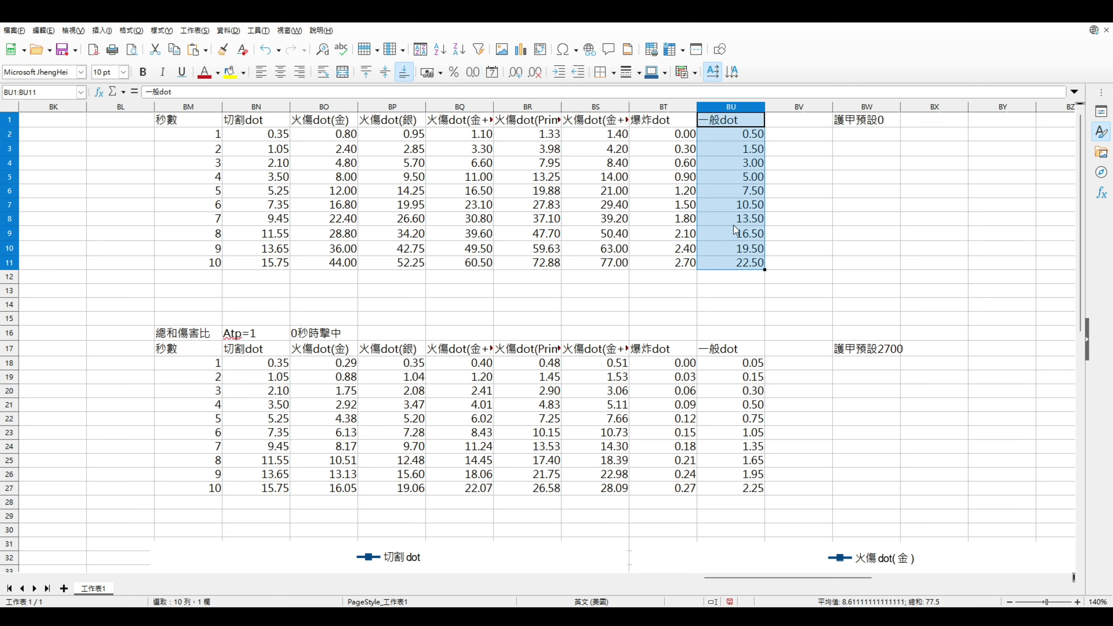
Step: Inspect the 爆炸dot column of the upper table, from its heading and first entries down to 10 seconds
left_click(672, 139)
left_click(677, 153)
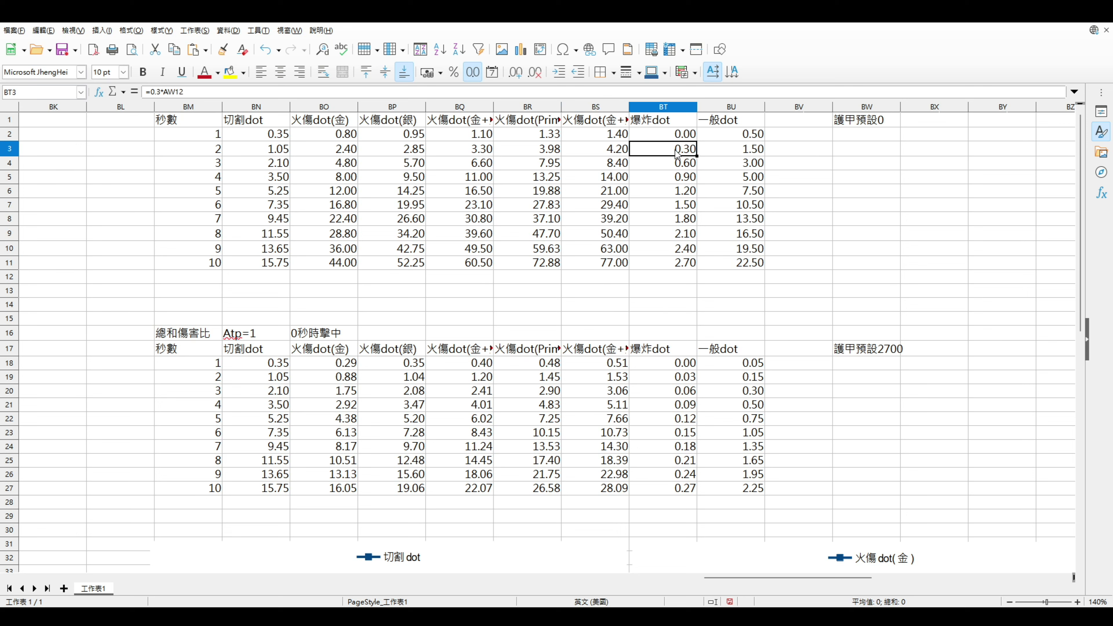
left_click(678, 126)
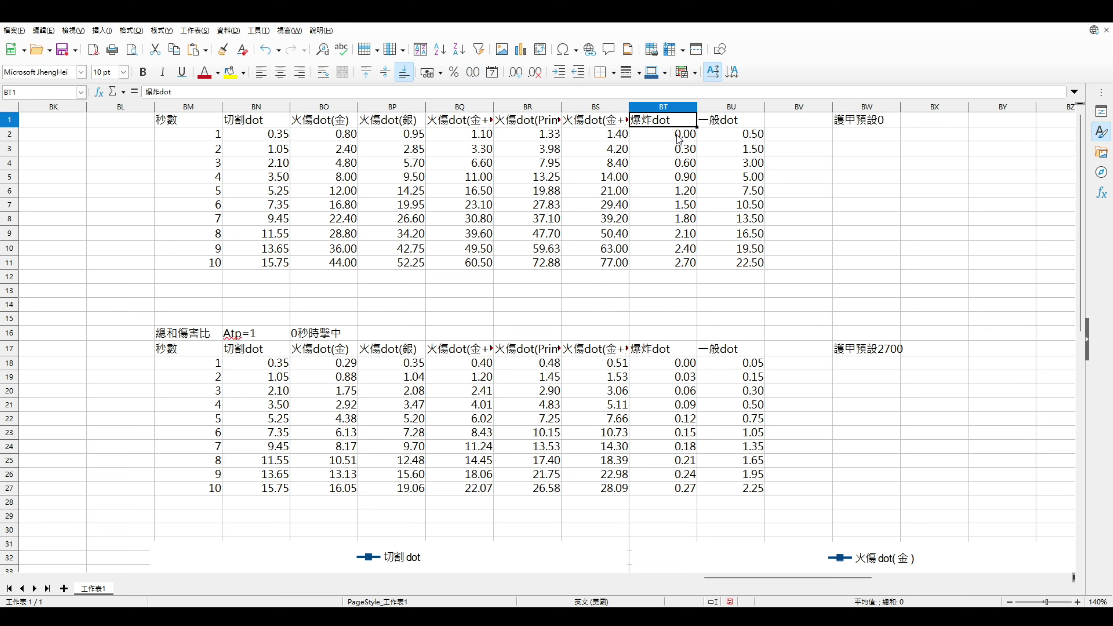
left_click_drag(667, 258, 669, 277)
left_click(668, 281)
left_click_drag(678, 125, 676, 271)
left_click(678, 275)
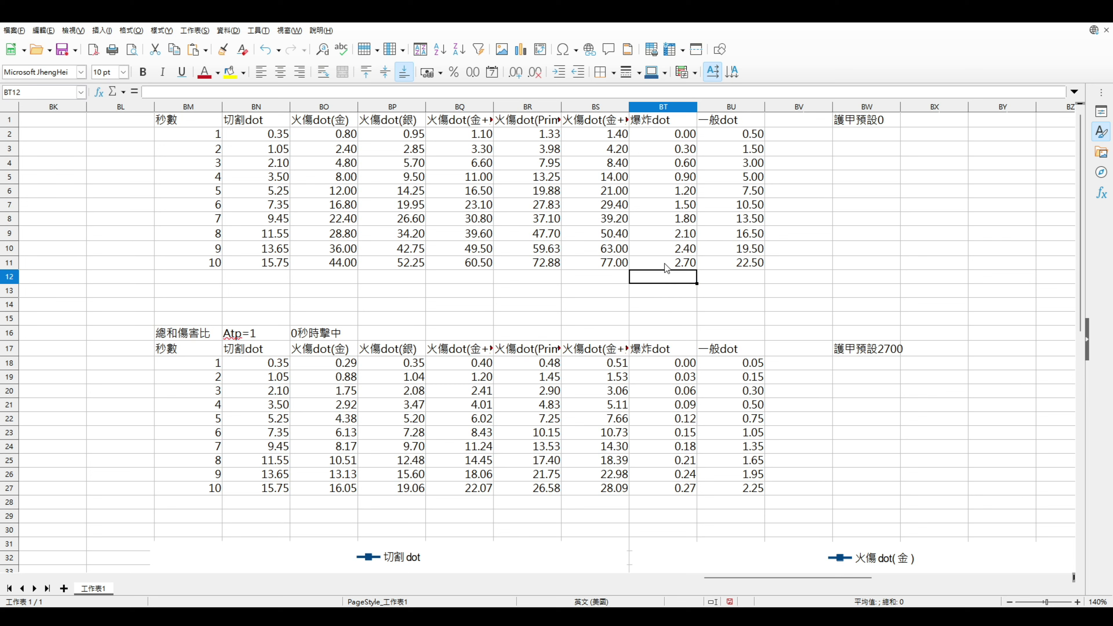
left_click(641, 294)
left_click(653, 309)
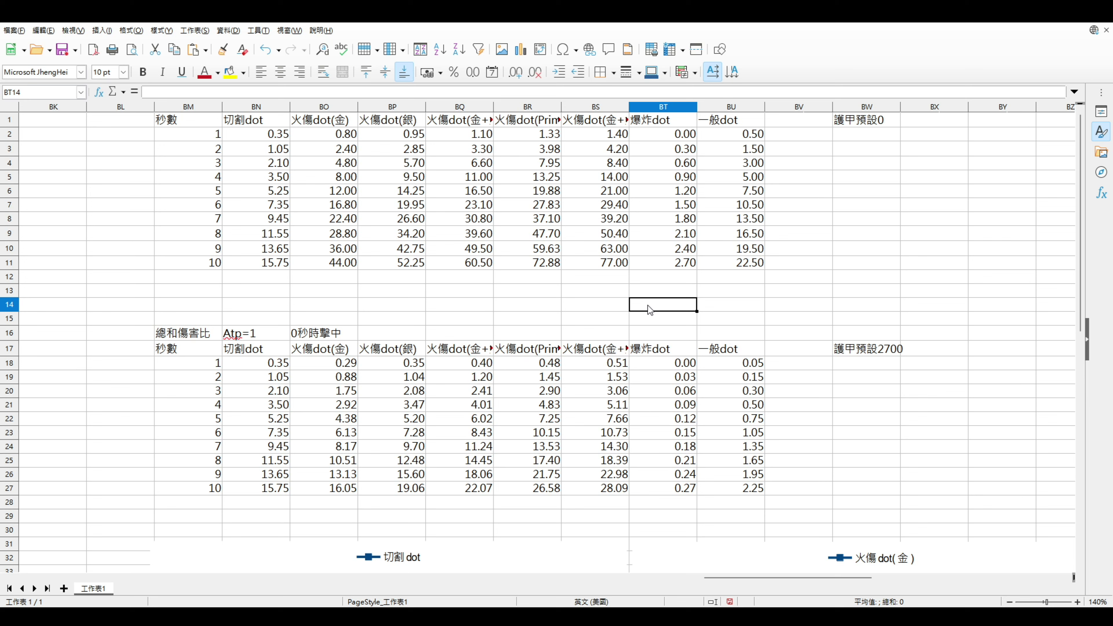
left_click(620, 303)
left_click(622, 290)
left_click_drag(618, 263, 590, 262)
left_click(660, 276)
left_click(657, 291)
left_click(654, 302)
left_click(662, 291)
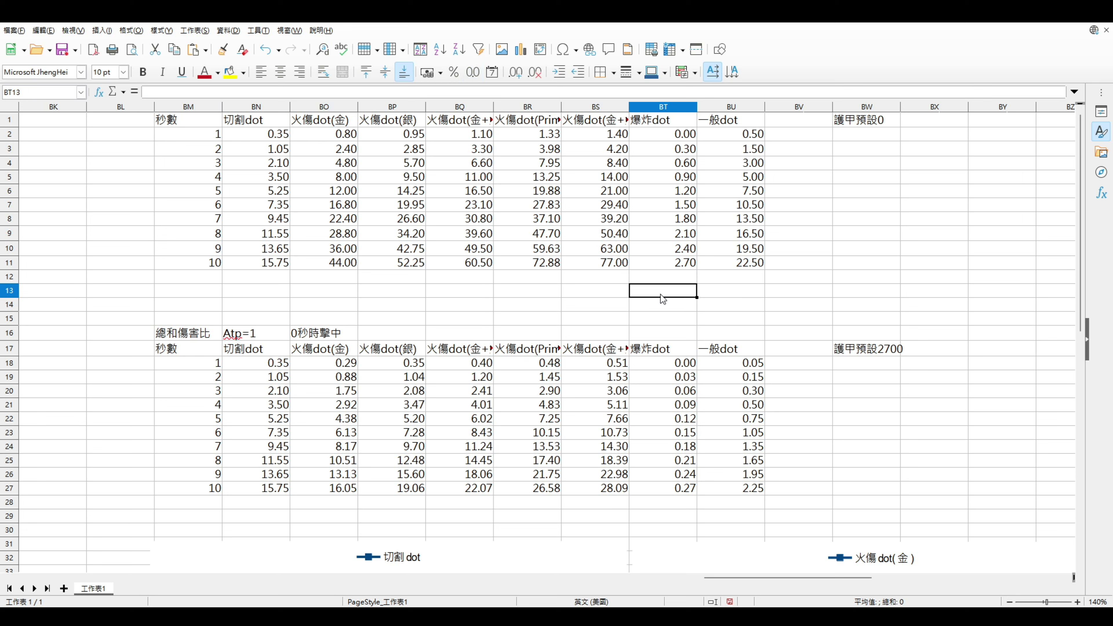
left_click(659, 306)
Step: Highlight the 爆炸dot entries for 1 to 10 seconds in the upper table and review the column
left_click_drag(674, 122, 682, 265)
left_click(682, 265)
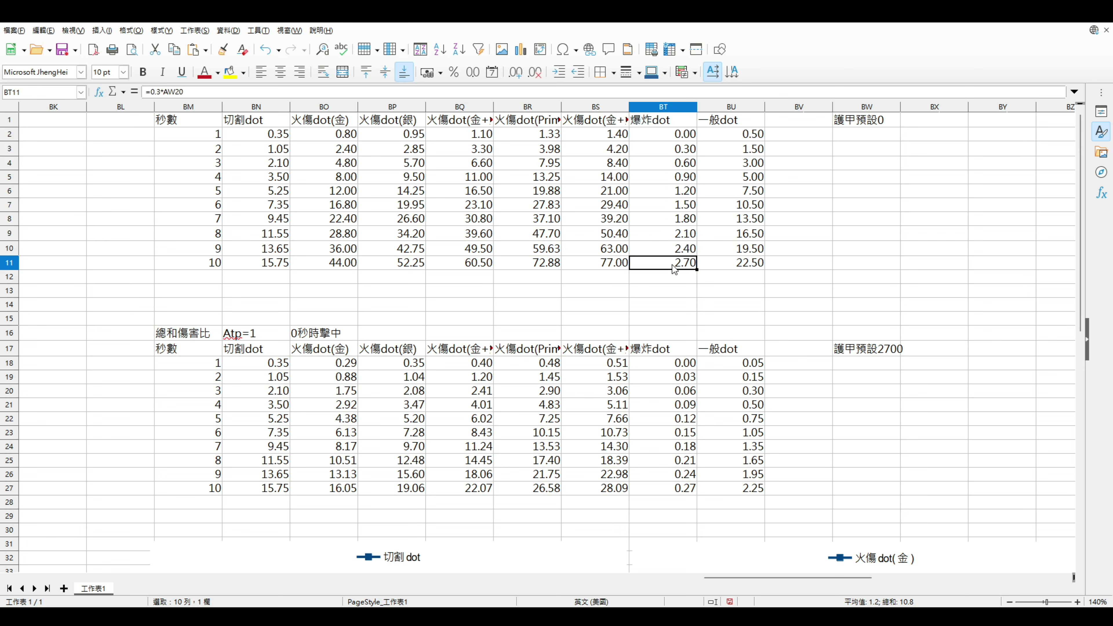
mouse_move(671, 125)
left_mouse_down()
mouse_move(670, 280)
mouse_move(681, 236)
mouse_move(675, 134)
left_mouse_up()
left_click(239, 333)
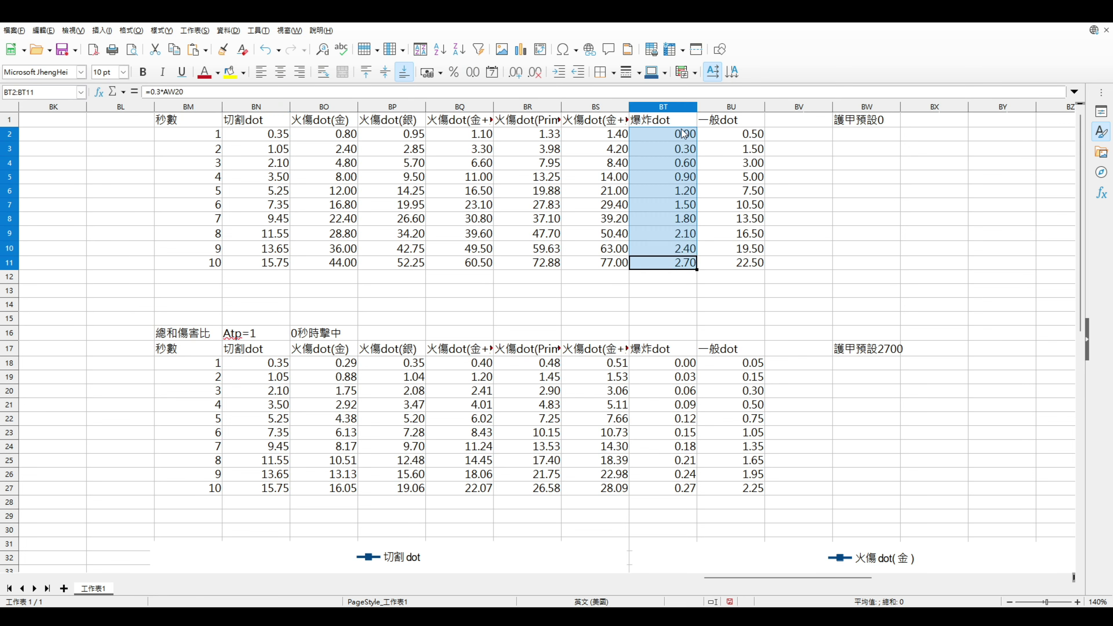
left_click(675, 163)
left_click(681, 278)
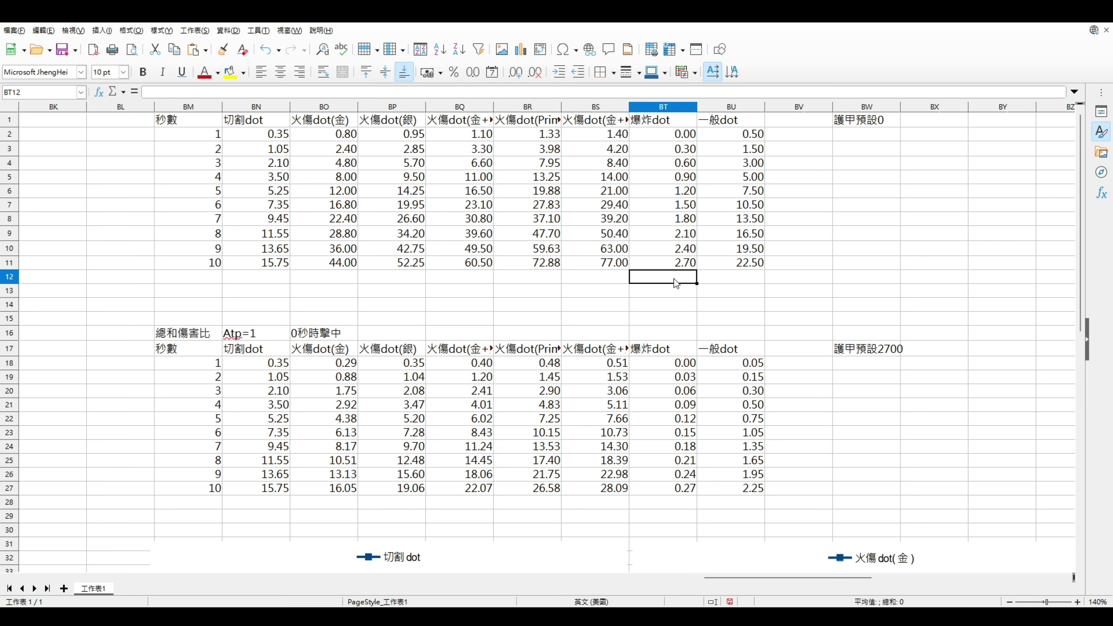
Step: Compare entries in the 火傷dot columns of the upper table with the full 爆炸dot column
left_click(451, 205)
key("Down")
left_click(389, 211)
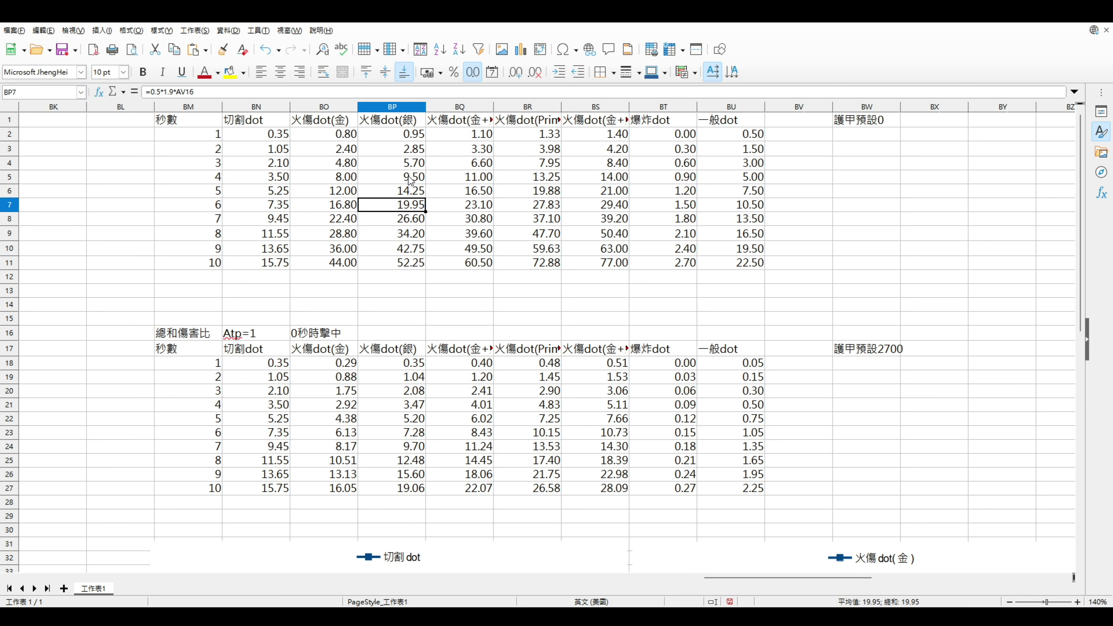
left_click(356, 148)
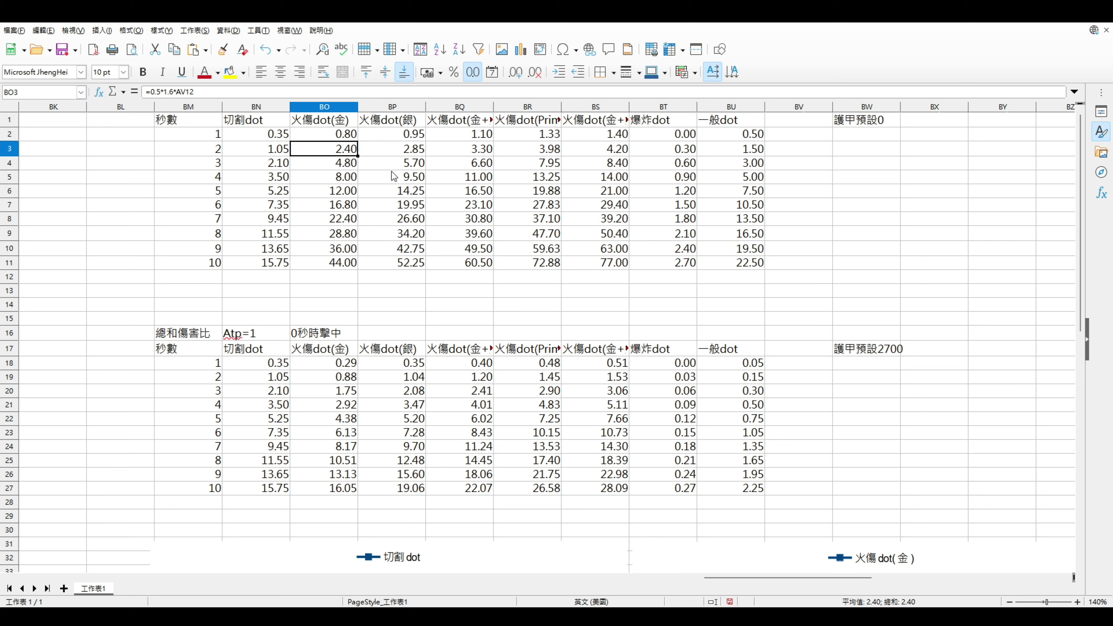
left_click(570, 209)
left_click_drag(659, 121, 682, 266)
left_click(663, 292)
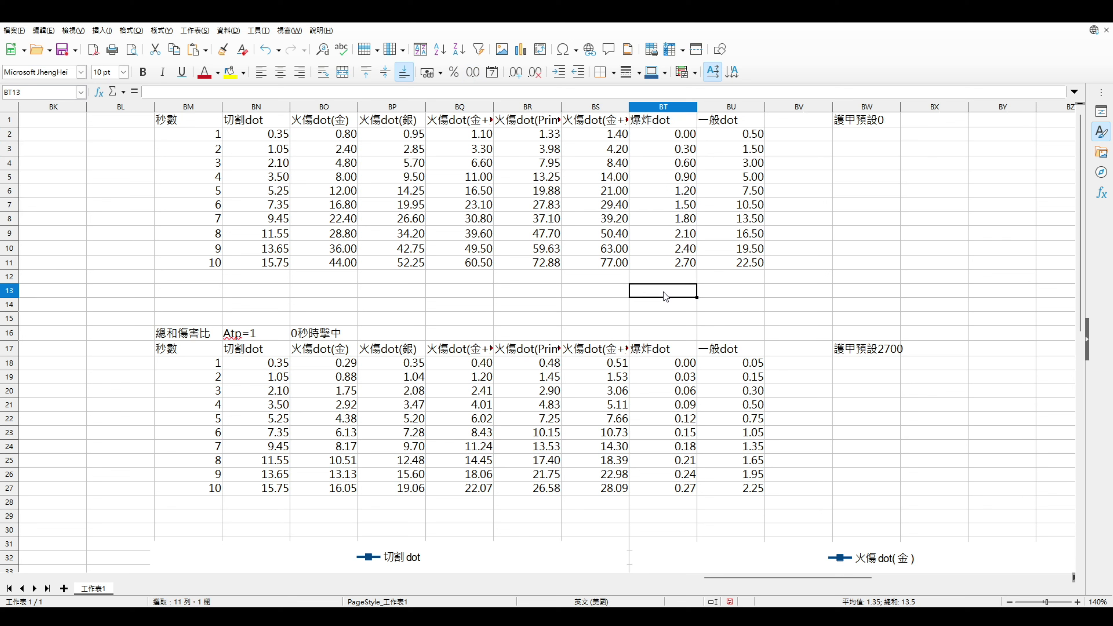
left_click_drag(664, 122, 663, 248)
left_click(664, 276)
left_click_drag(671, 123, 666, 263)
left_click(667, 292)
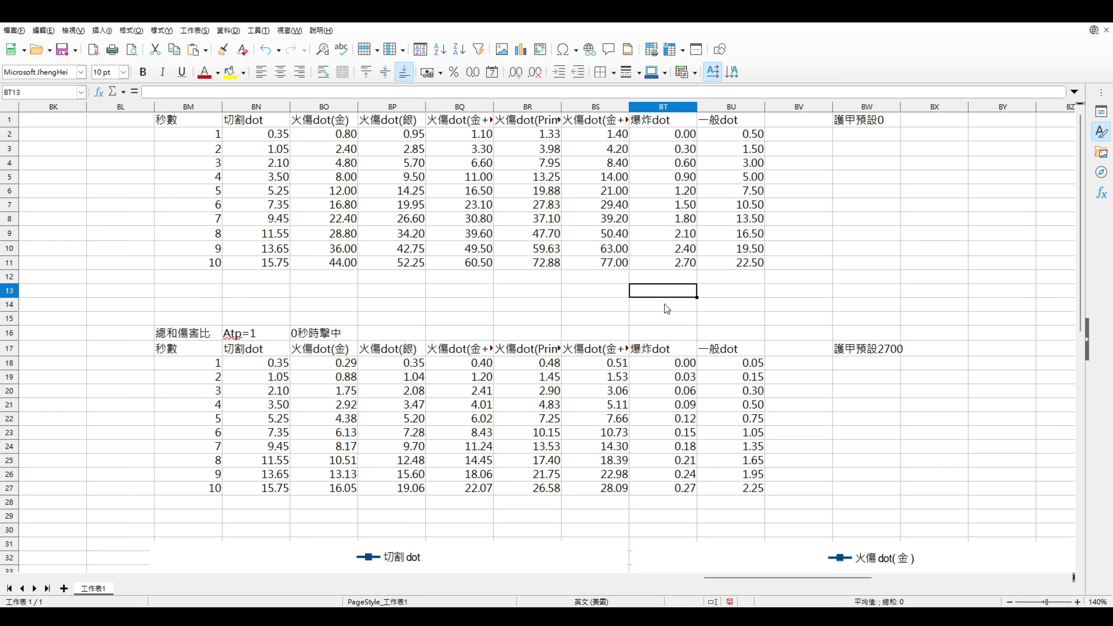
Step: Check the 1-second and 2-second 爆炸dot entries in the upper table
left_click(672, 303)
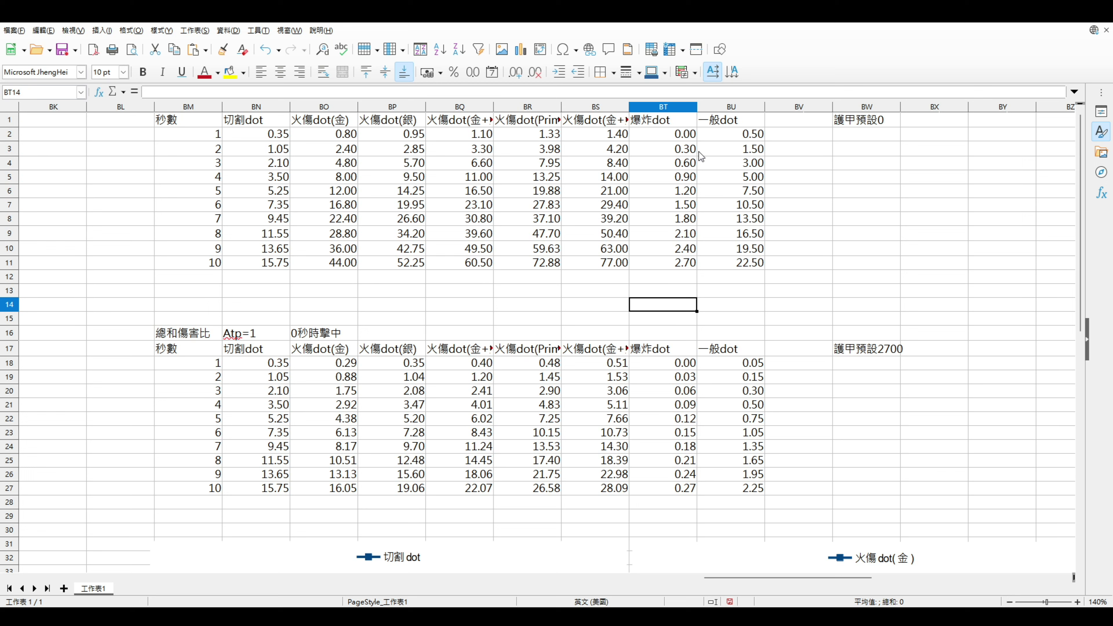
left_click(691, 136)
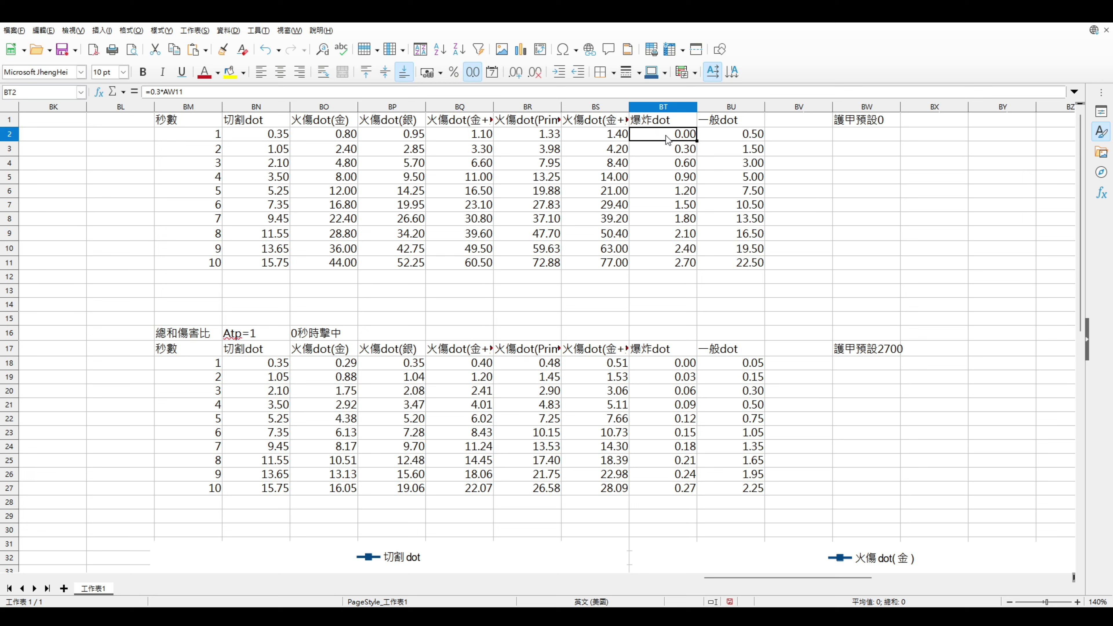
left_click(623, 278)
left_click(783, 281)
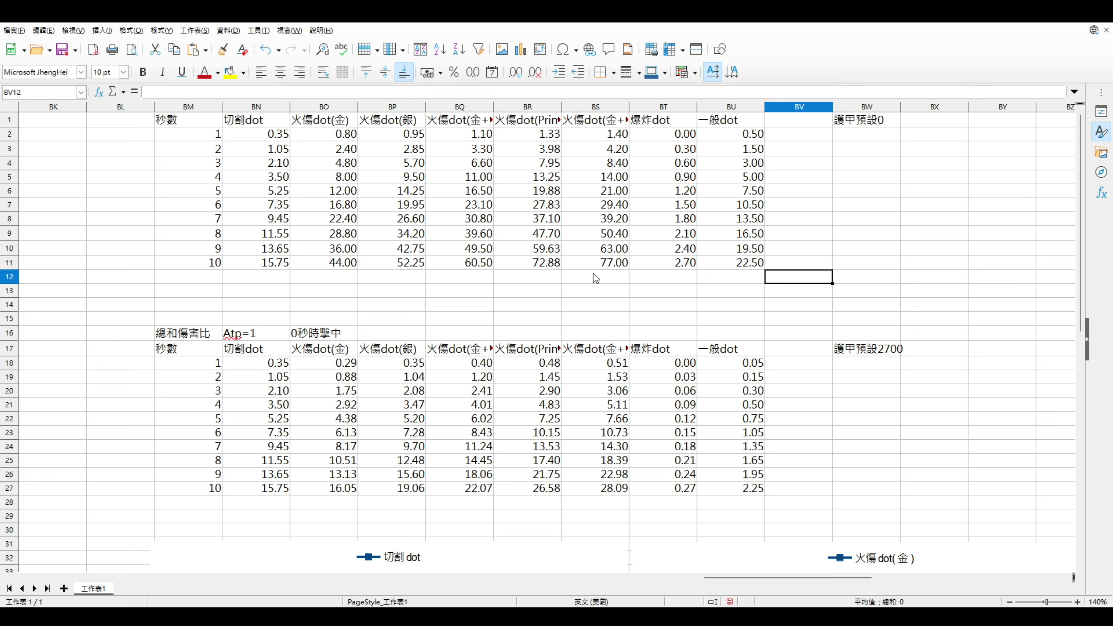
left_click(663, 134)
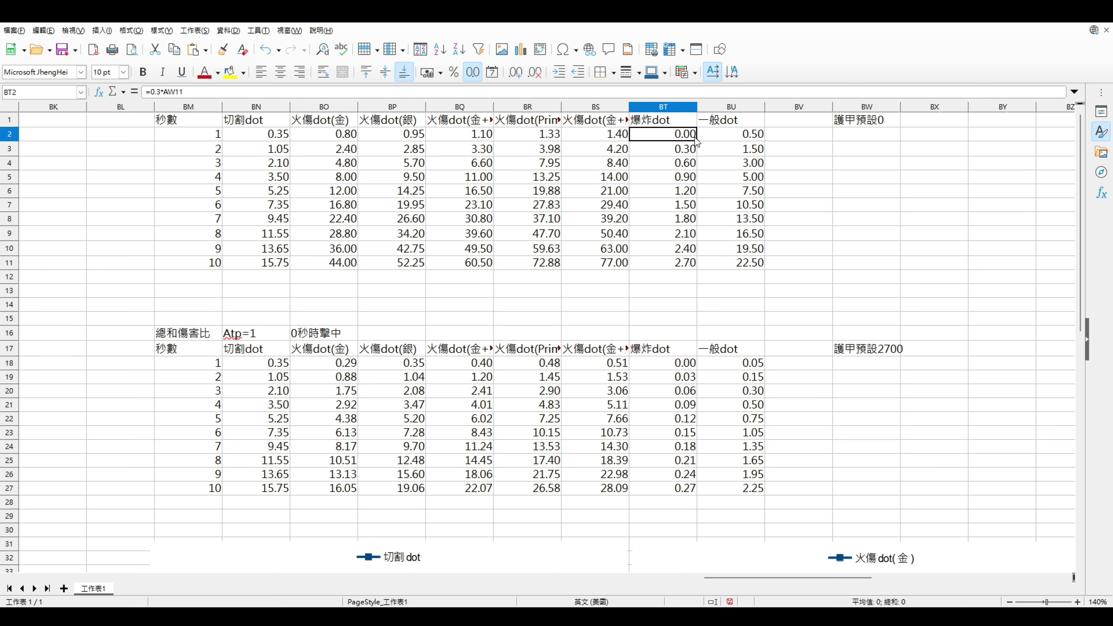
left_click(686, 149)
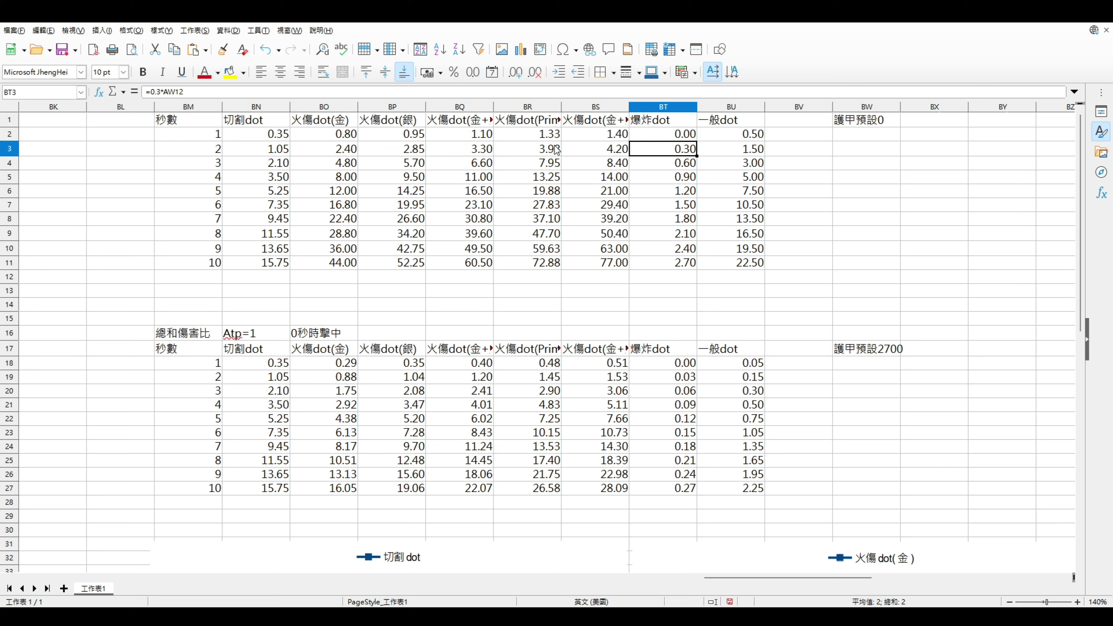
Step: Match the 1-second and 2-second rows of 秒數 with the 2-second and 3-second 爆炸dot entries
left_click(210, 135)
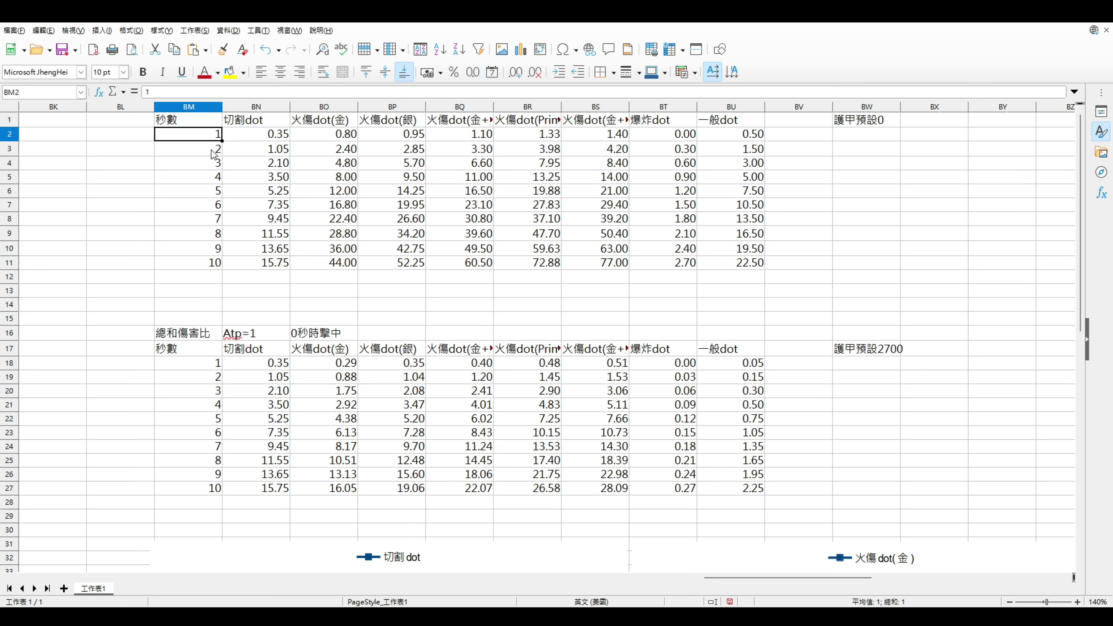
left_click(212, 152)
left_click(660, 149)
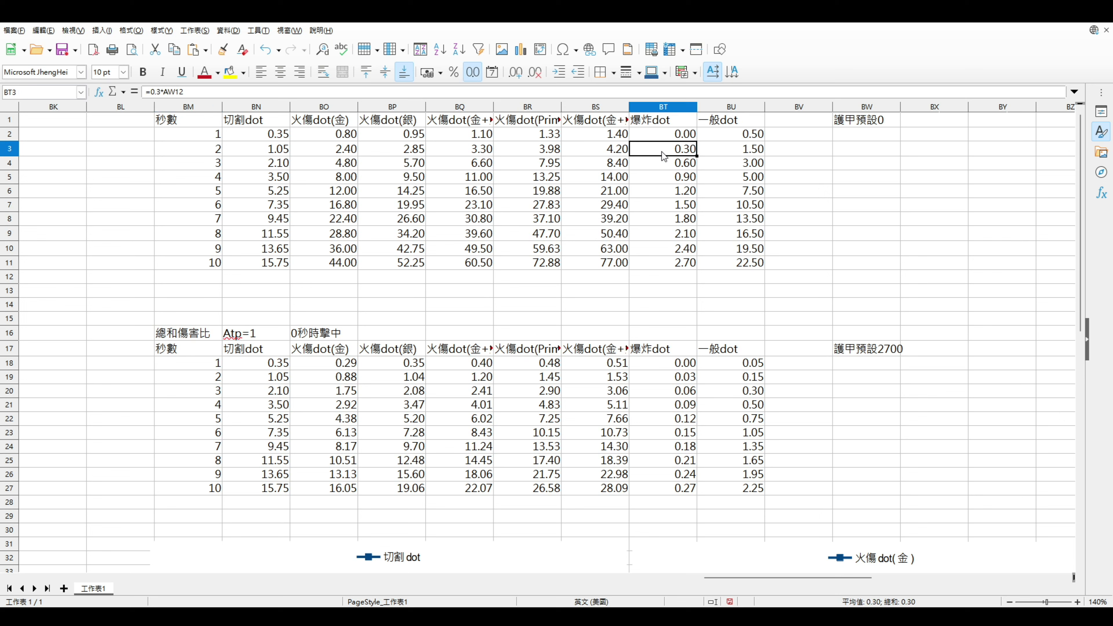
left_click(668, 167)
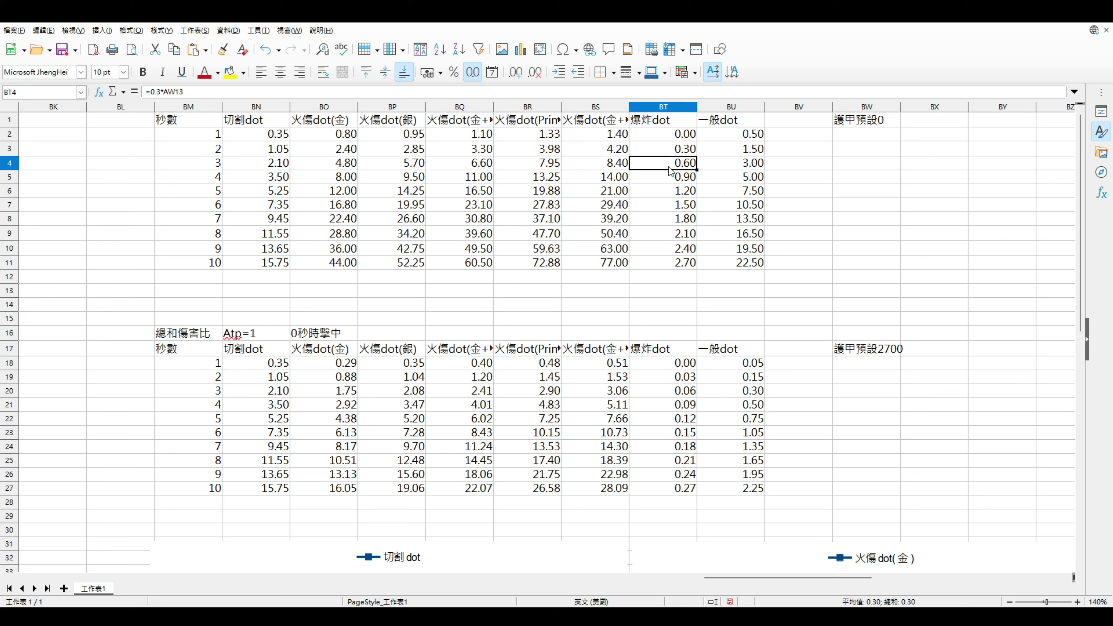
left_click(194, 153)
left_click(208, 133)
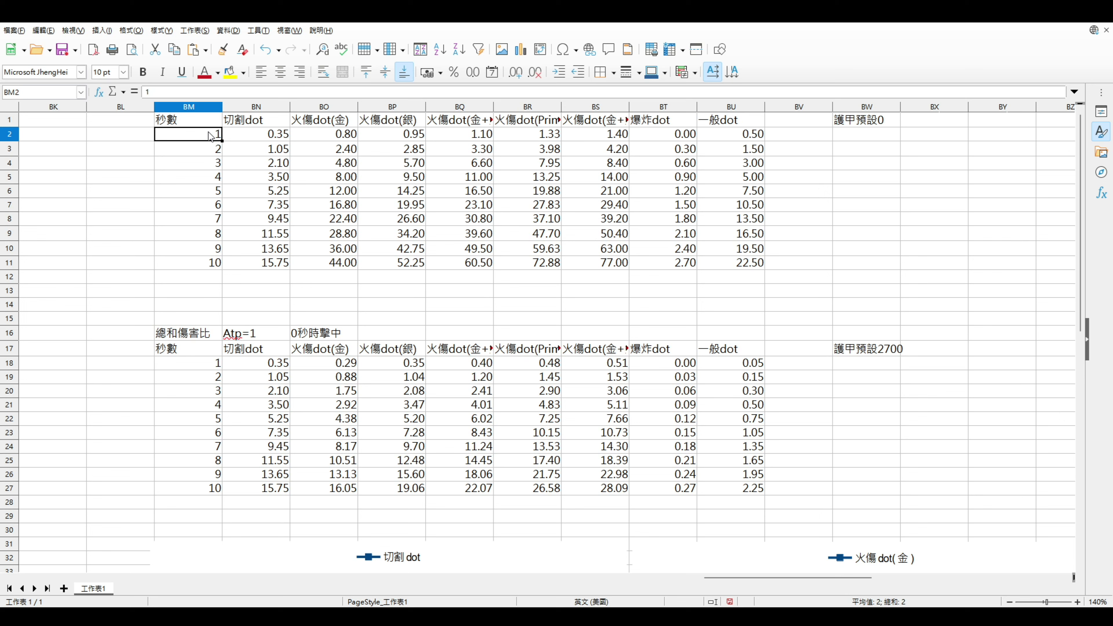
left_click(651, 164)
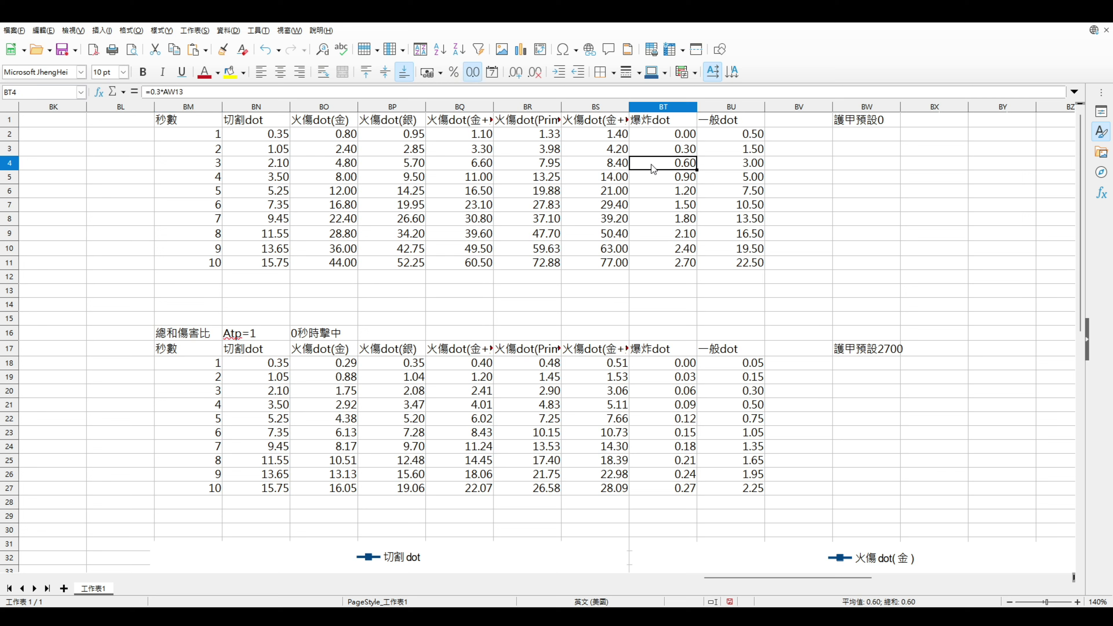
Step: Trace the 秒數 column from 3 seconds back to its heading and relate it to the 3-second 爆炸dot entry
left_click(210, 148)
left_click(212, 161)
left_click(209, 149)
left_click(208, 138)
left_click(212, 121)
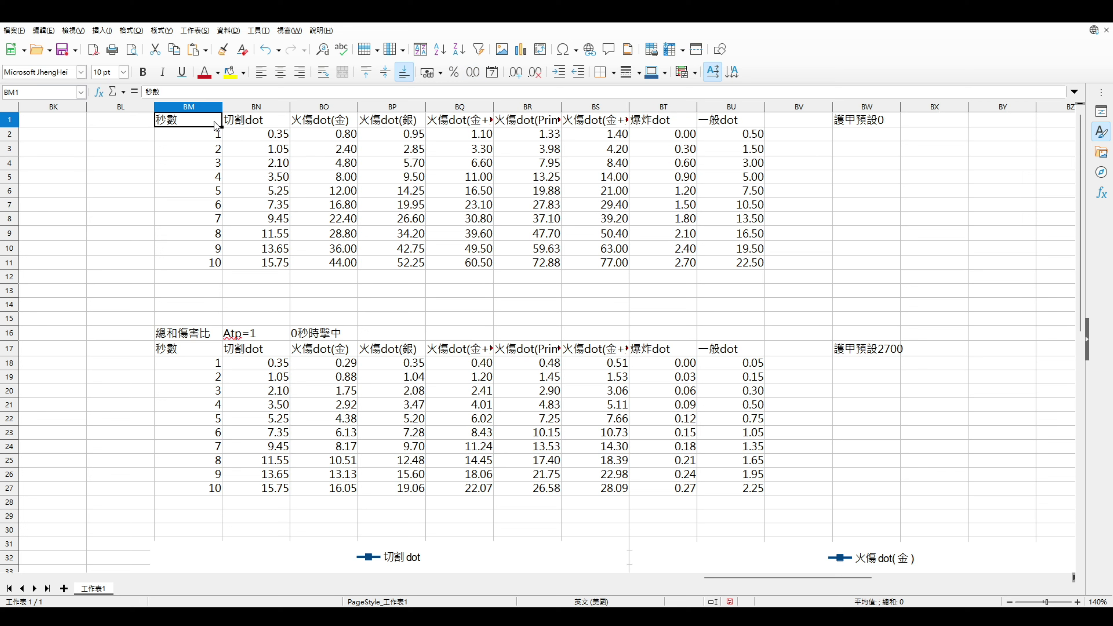
left_click(674, 162)
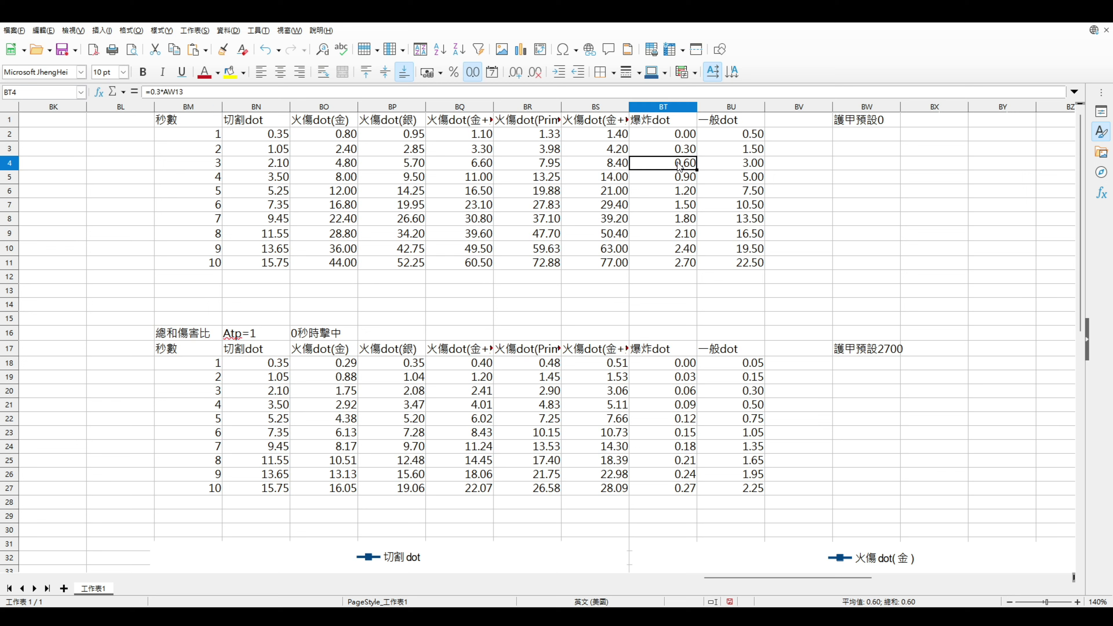
Step: Go through the 爆炸dot entries from 4 to 10 seconds, then highlight the column's values back to 1 second
left_click(684, 178)
left_click(686, 192)
left_click(682, 206)
left_click(682, 219)
left_click(680, 234)
left_click(679, 248)
left_click(678, 264)
left_click(676, 277)
left_click(678, 265)
mouse_move(694, 139)
left_mouse_down()
mouse_move(686, 263)
mouse_move(675, 136)
left_mouse_up()
left_click(682, 280)
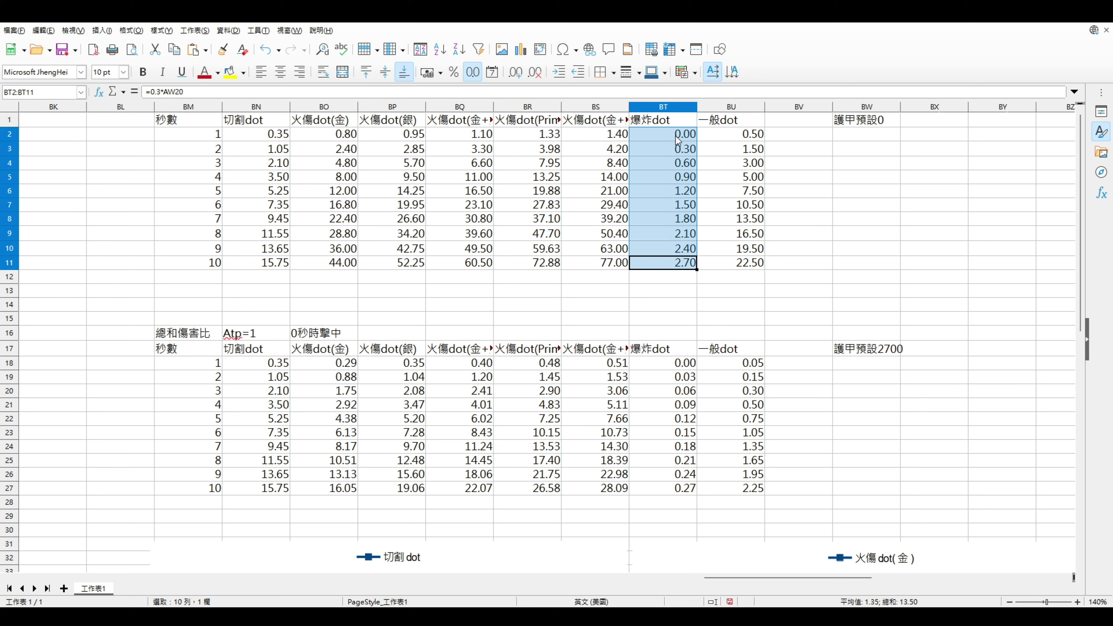
left_click(677, 139)
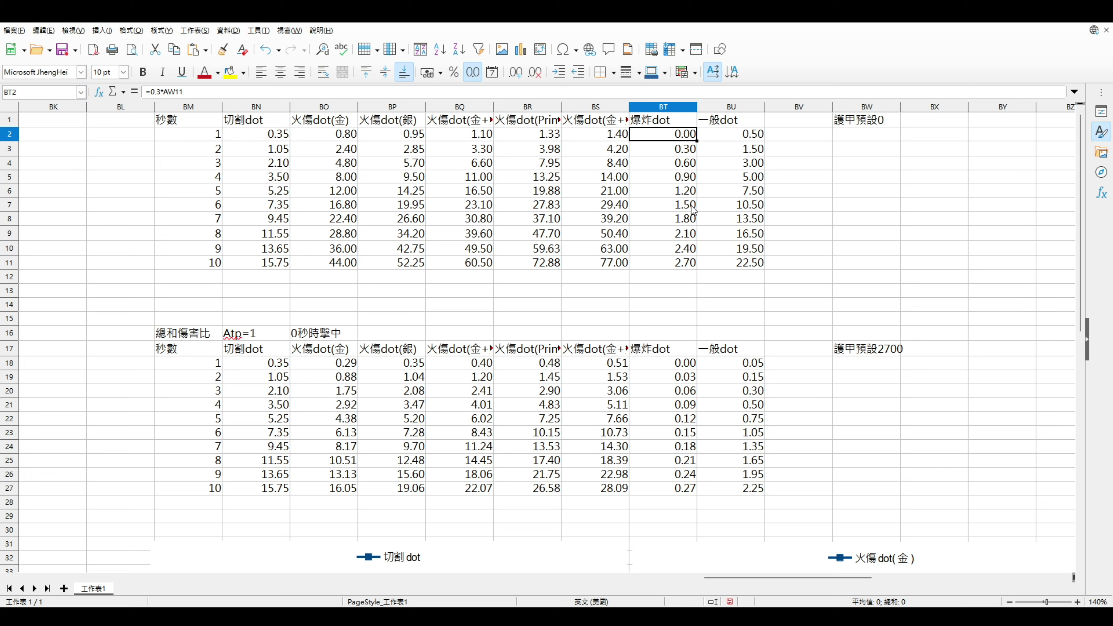
left_click(663, 276)
key("Up")
key("Up")
key("Down")
key("Up")
key("Down")
key("Up")
key("Down")
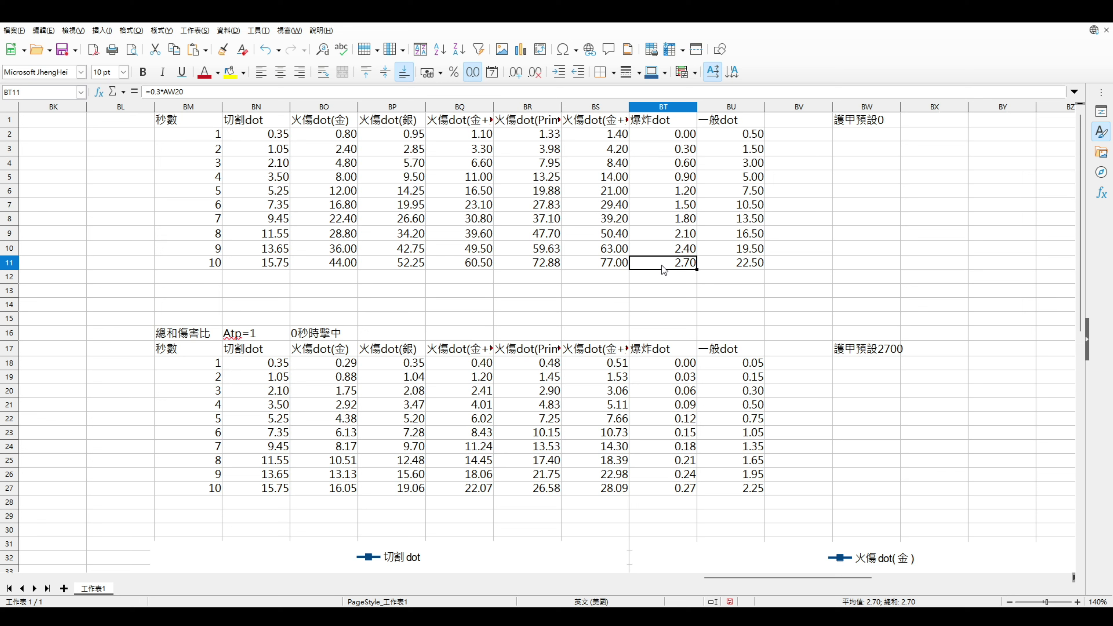
key("Down")
key("Up")
key("Down")
key("Up")
key("Down")
key("Down")
key("Down")
key("Up")
key("Down")
key("Up")
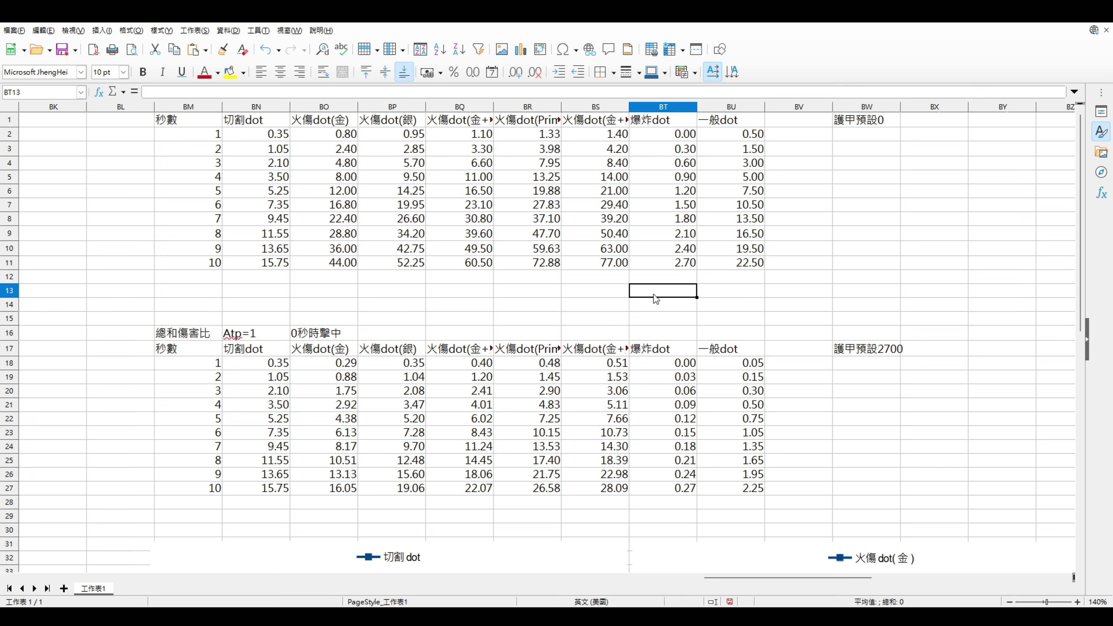
key("Down")
key("Up")
key("Down")
key("Up")
key("Down")
key("Up")
key("Down")
key("Up")
key("Down")
key("Up")
left_click(668, 302)
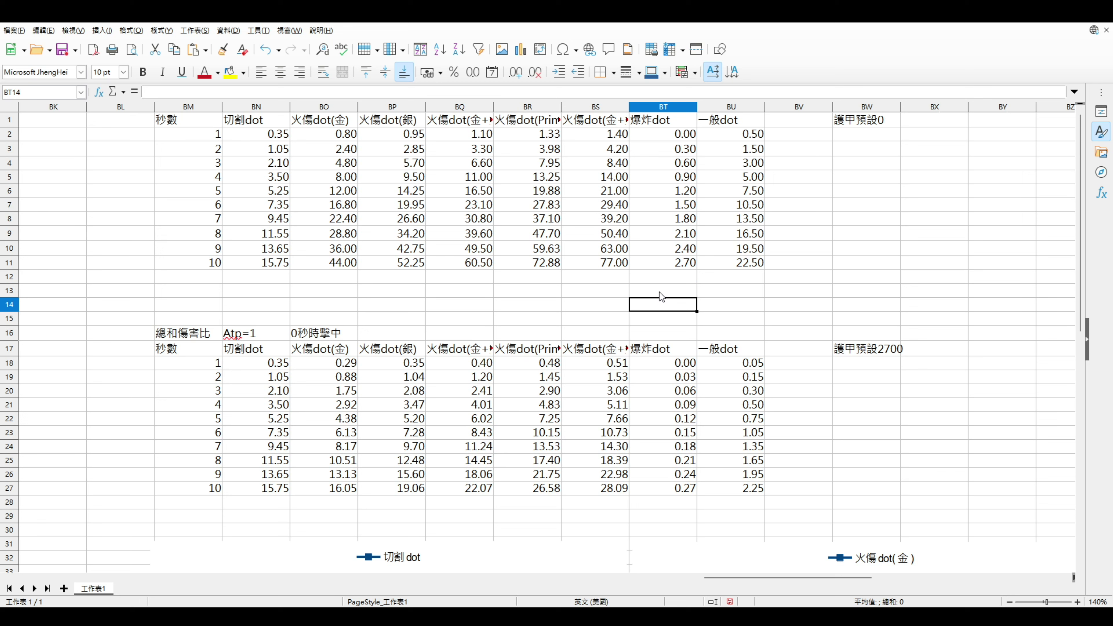
left_click(660, 290)
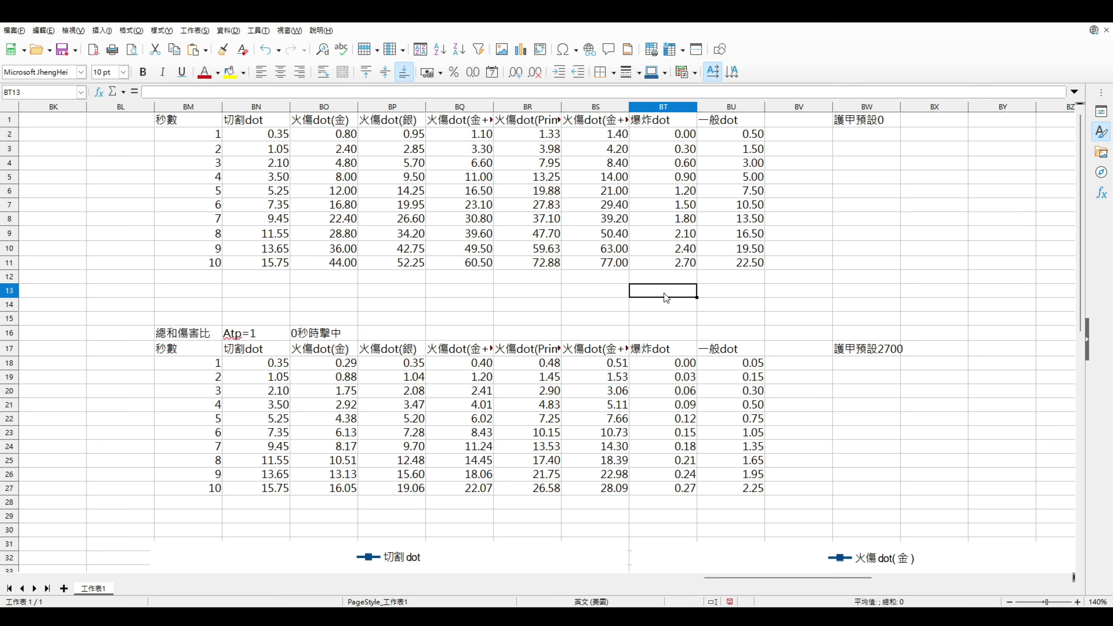
left_click(671, 276)
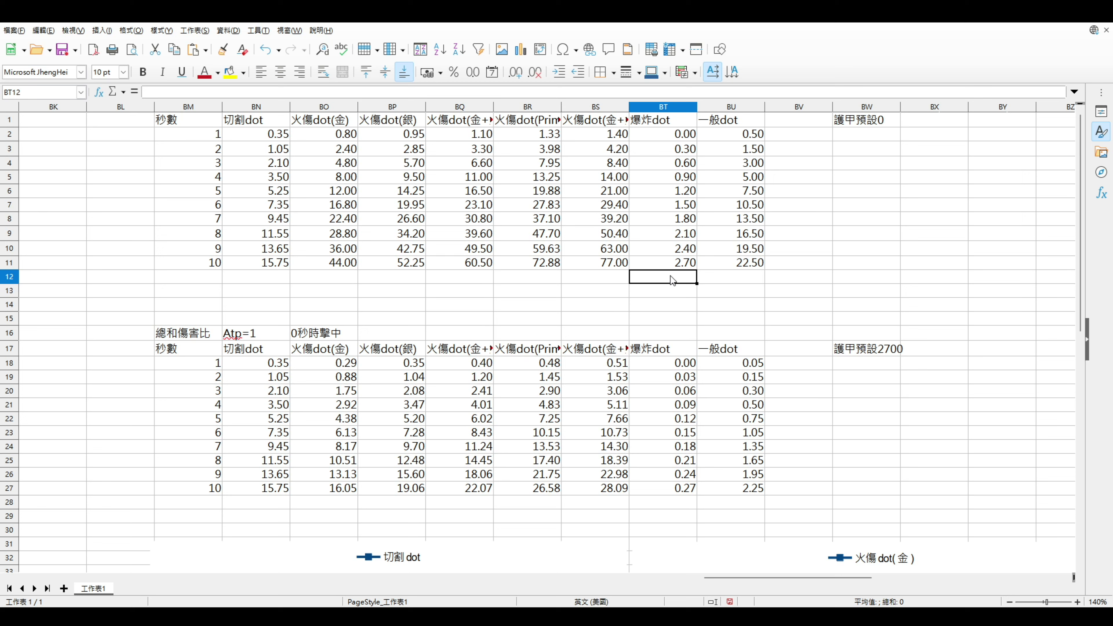
left_click(664, 291)
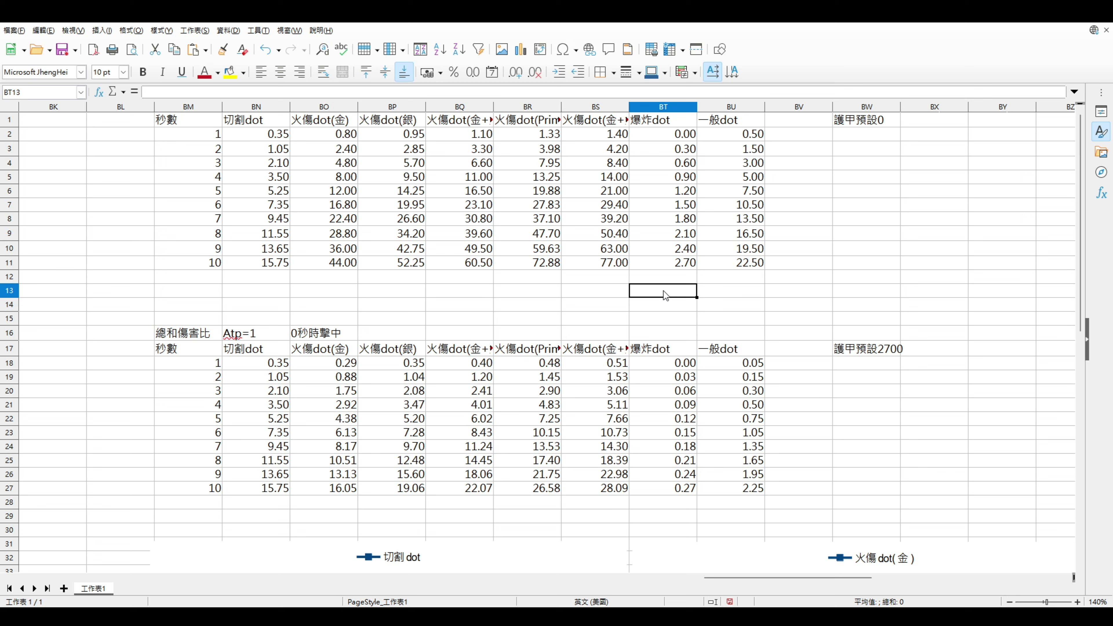
left_click(664, 282)
left_click(671, 291)
left_click(673, 276)
left_click(666, 291)
Step: Compare the 10-second and 1-second 爆炸dot entries in the upper table and highlight the values between them
left_click(671, 254)
left_click(676, 261)
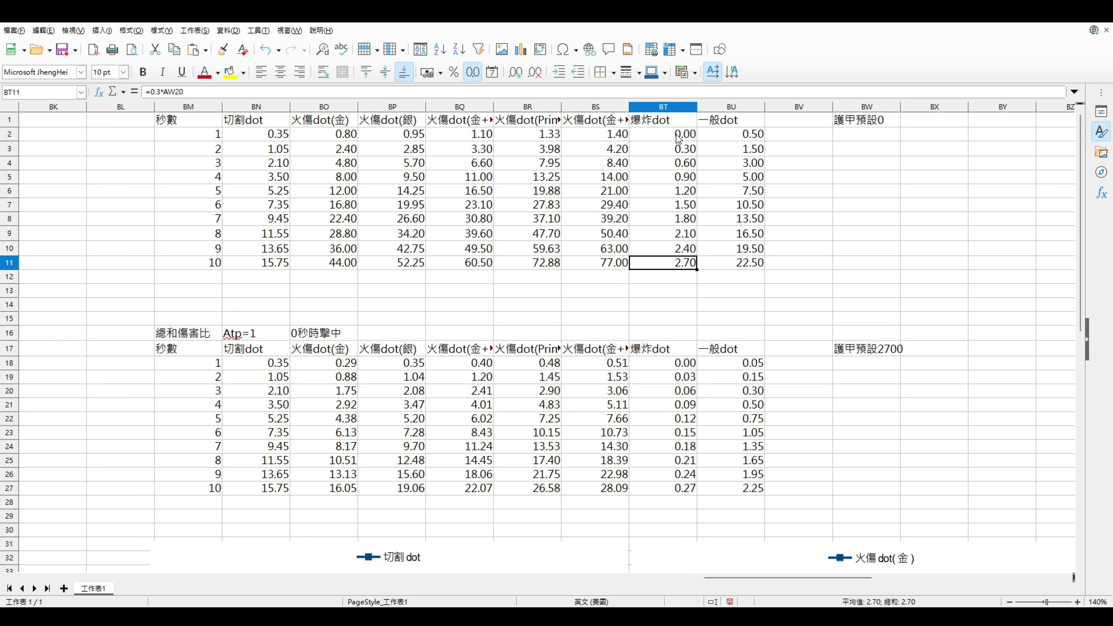
left_click(648, 132)
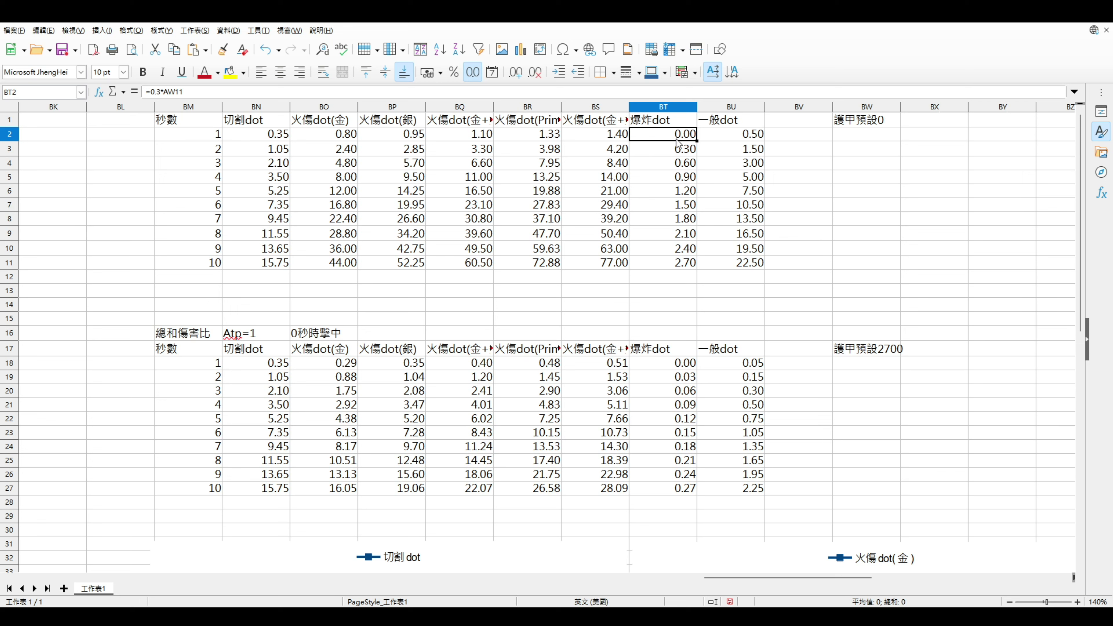
left_click_drag(674, 141, 673, 263)
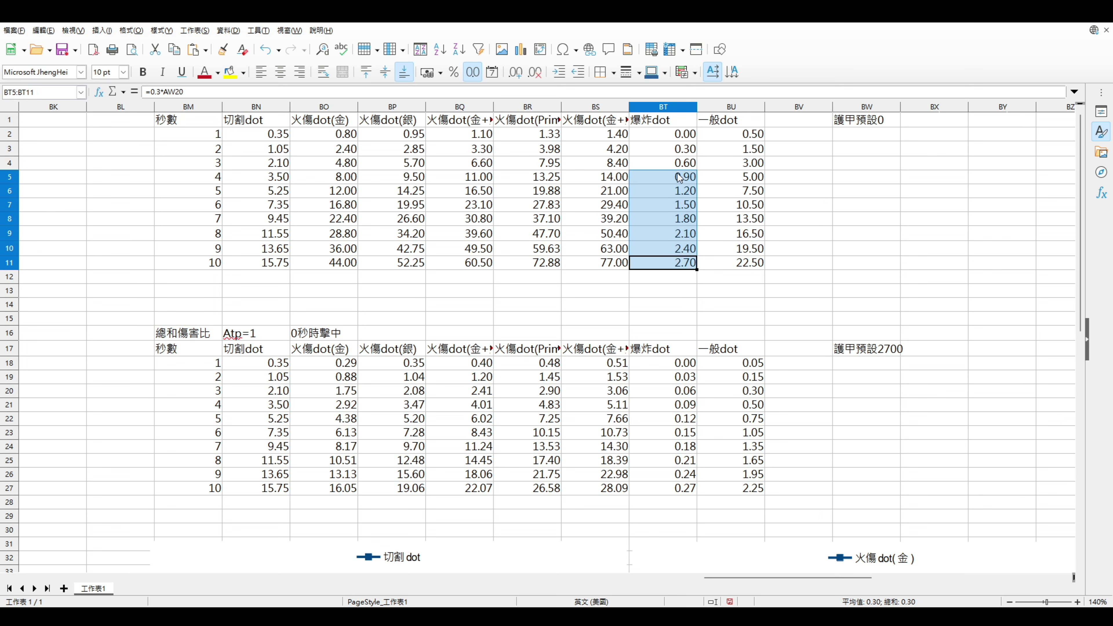
left_click(684, 139)
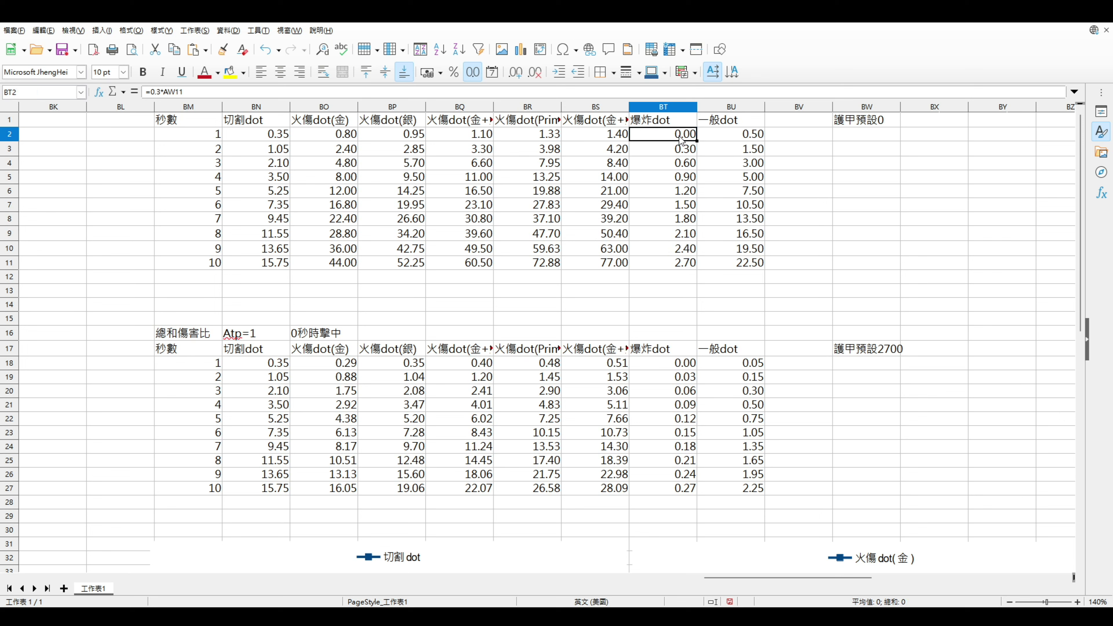
Step: Go through the upper table's 爆炸dot entries from 1 second to 6 seconds and back to the first rows
key("Down")
key("Down")
key("Down")
key("Down")
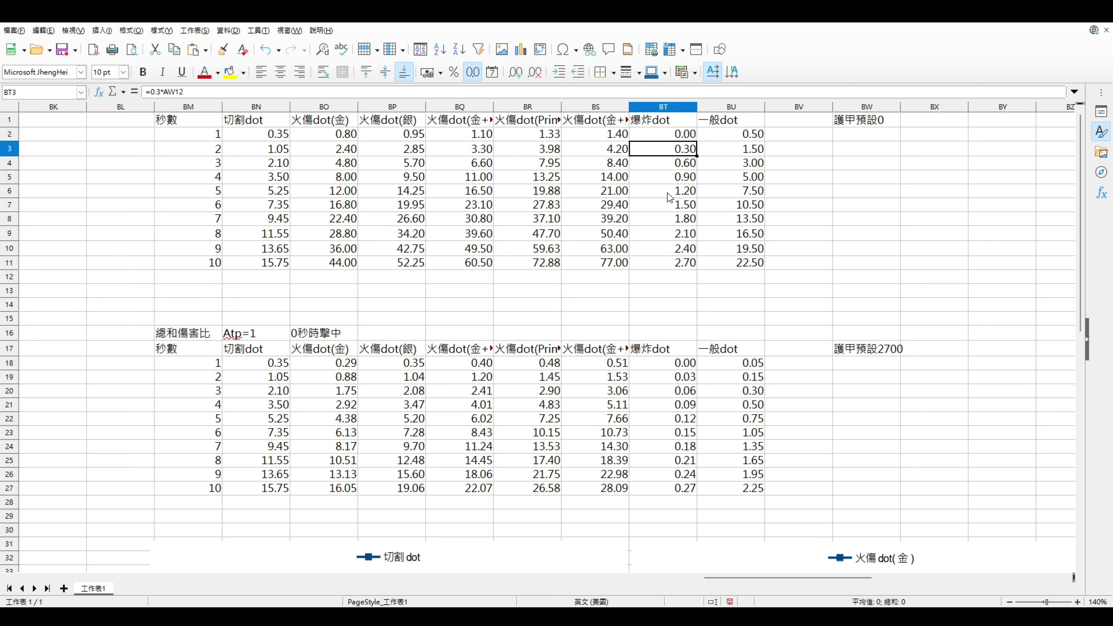
left_click(666, 206)
key("Up")
key("Up")
key("Up")
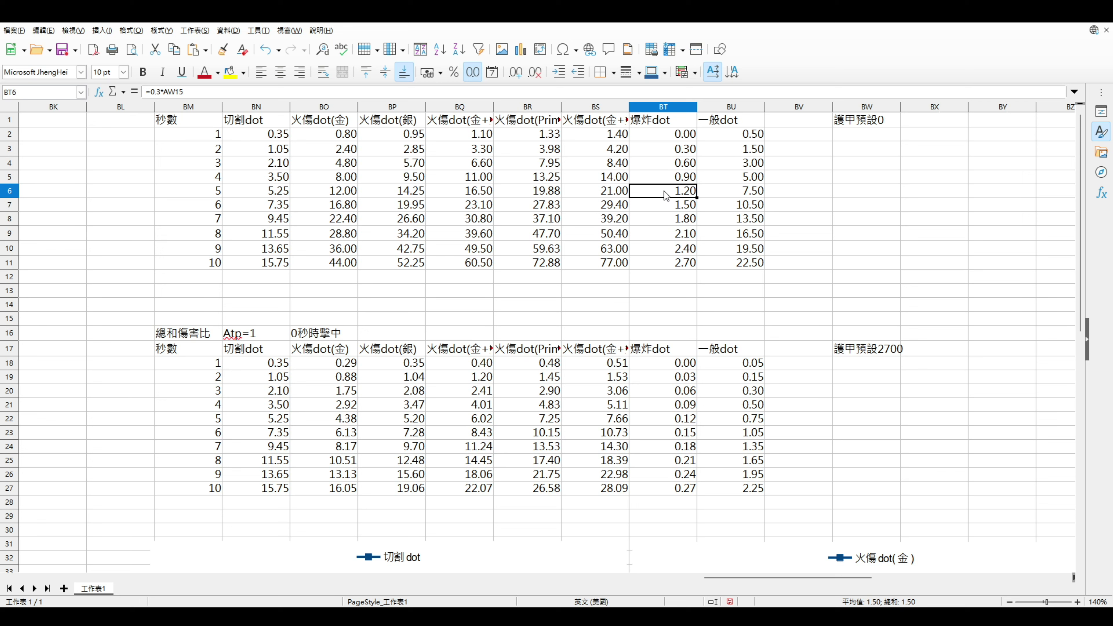
key("Up")
key("Up")
key("Down")
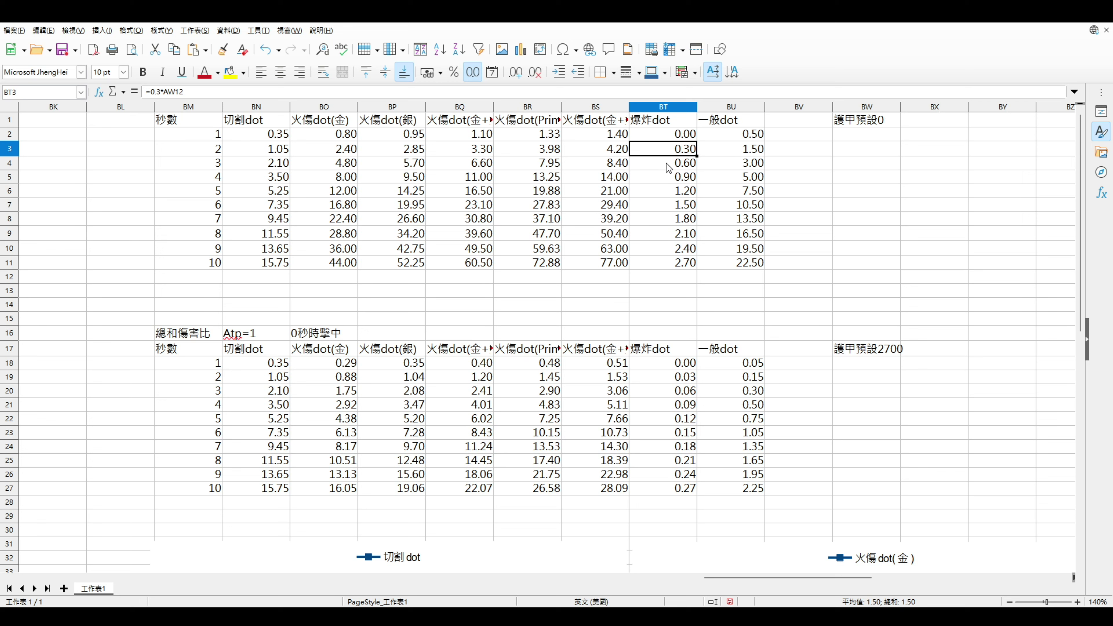
Step: Highlight all 爆炸dot values from 1 to 10 seconds in the armour 0 table
left_click(680, 136)
key("shift+Down")
key("shift+Down")
key("shift+Down")
key("shift+Down")
key("shift+Down")
key("shift+Down")
key("shift+Down")
key("shift+Down")
key("shift+Down")
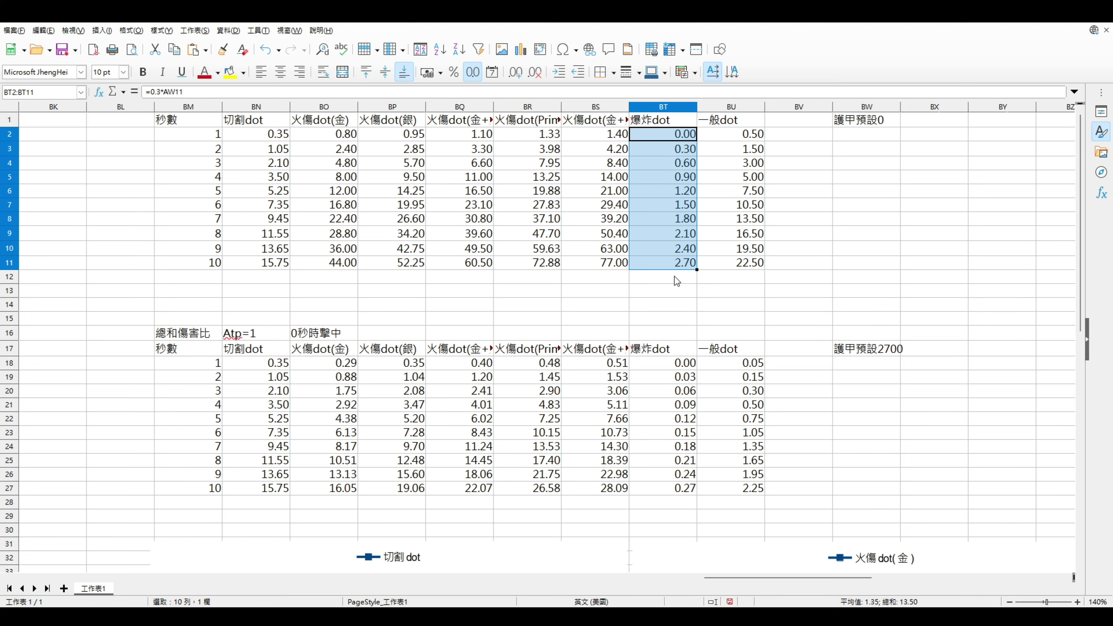
Step: Find the 爆炸dot chart below the tables and examine its line
scroll(678, 281, "down", 6)
scroll(679, 287, "down", 5)
scroll(609, 547, "up", 3)
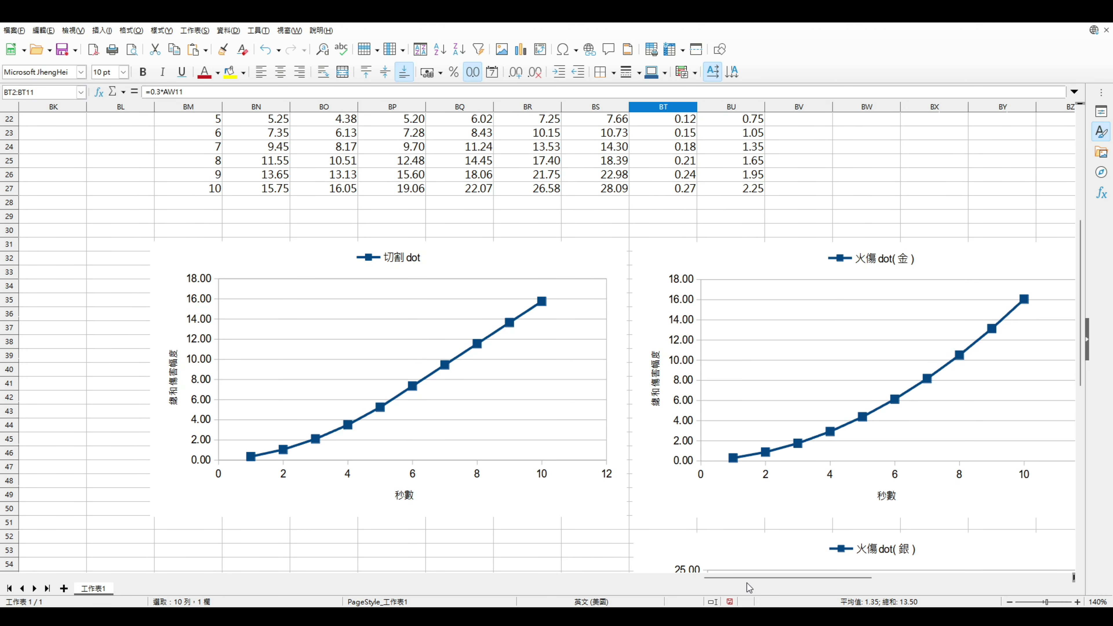
scroll(739, 584, "right", 6)
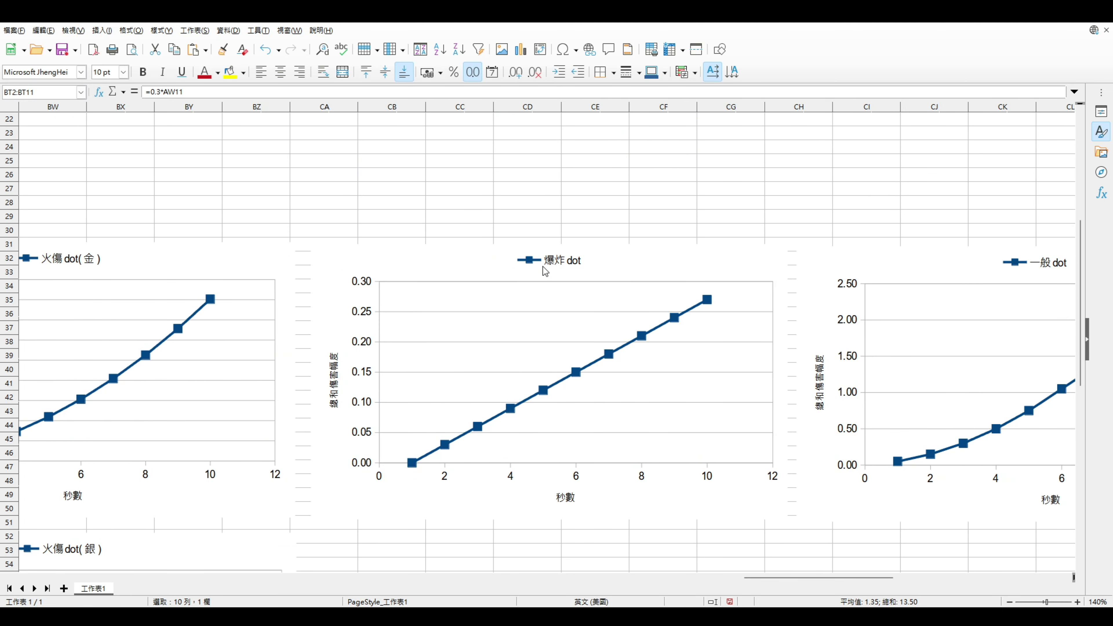
left_click(556, 290)
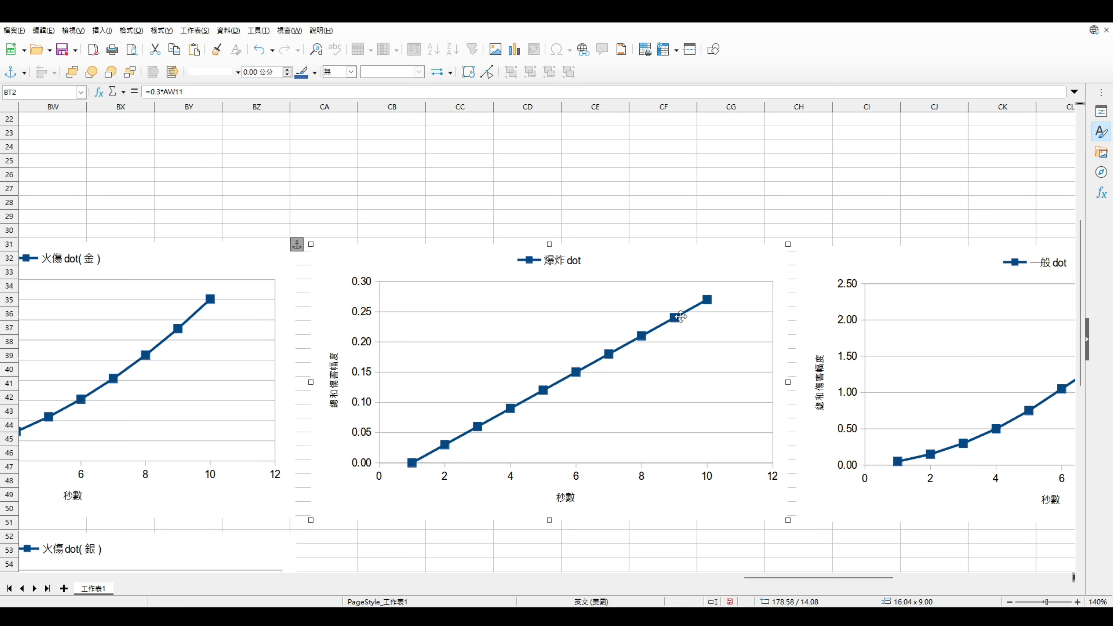
Step: Compare the curve of the 火傷dot(金) chart with the line of the 爆炸dot chart
left_click_drag(745, 578, 677, 584)
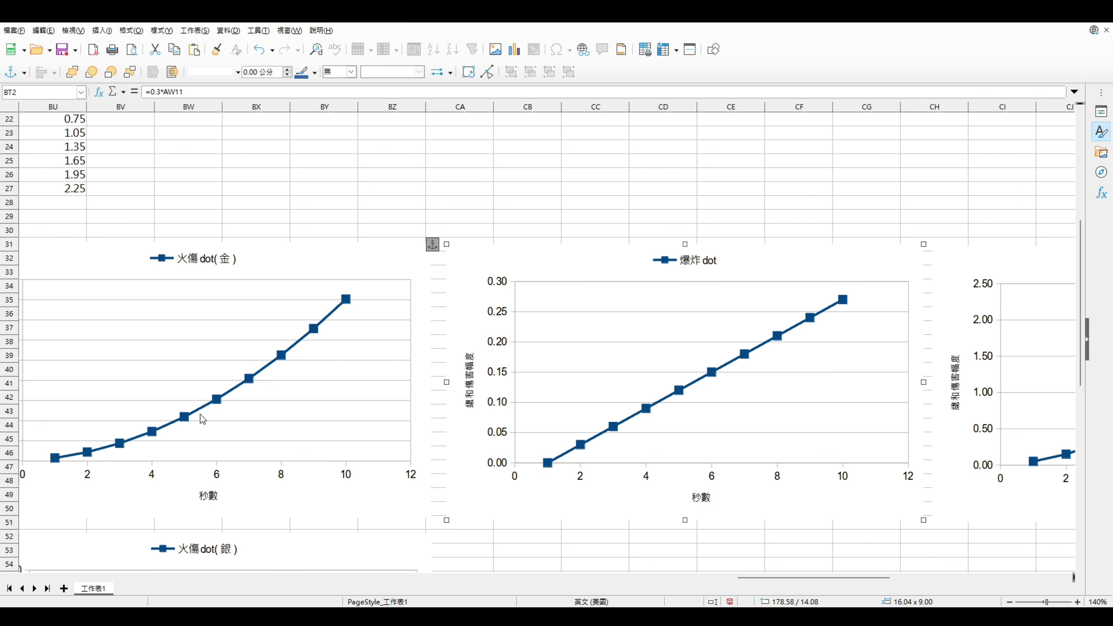
left_click(824, 565)
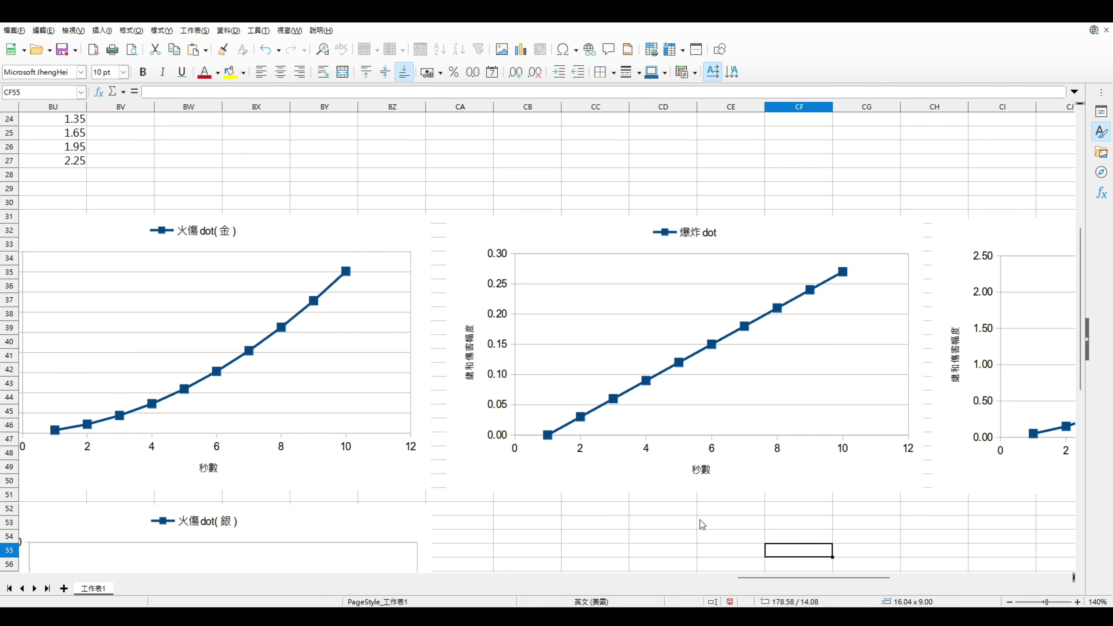
left_click(663, 523)
left_click(343, 331)
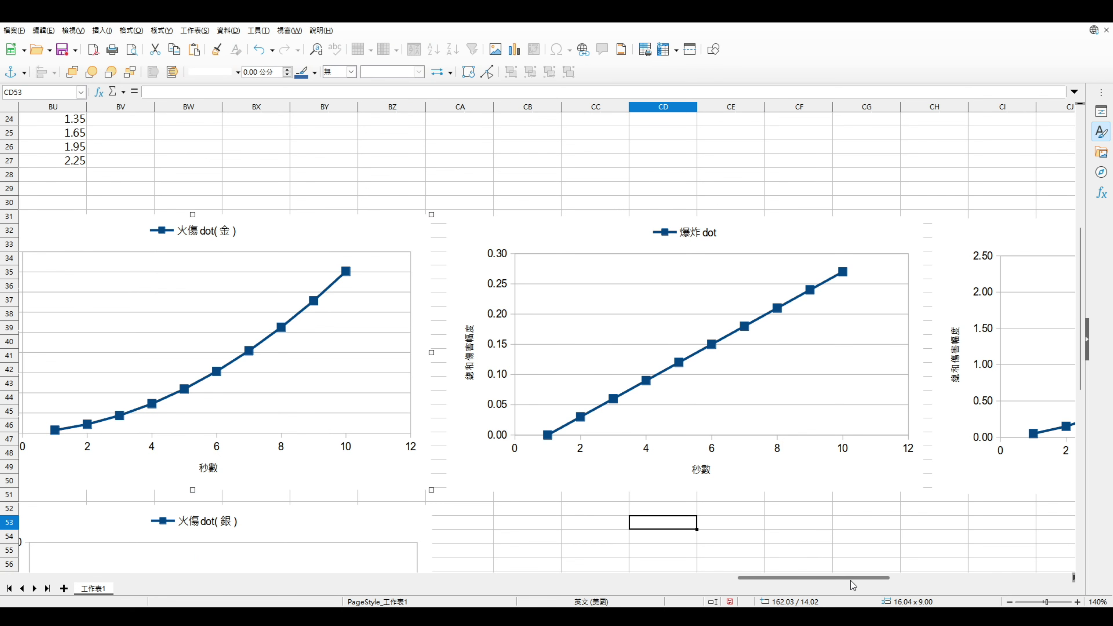
left_click_drag(852, 579, 793, 583)
left_click(849, 354)
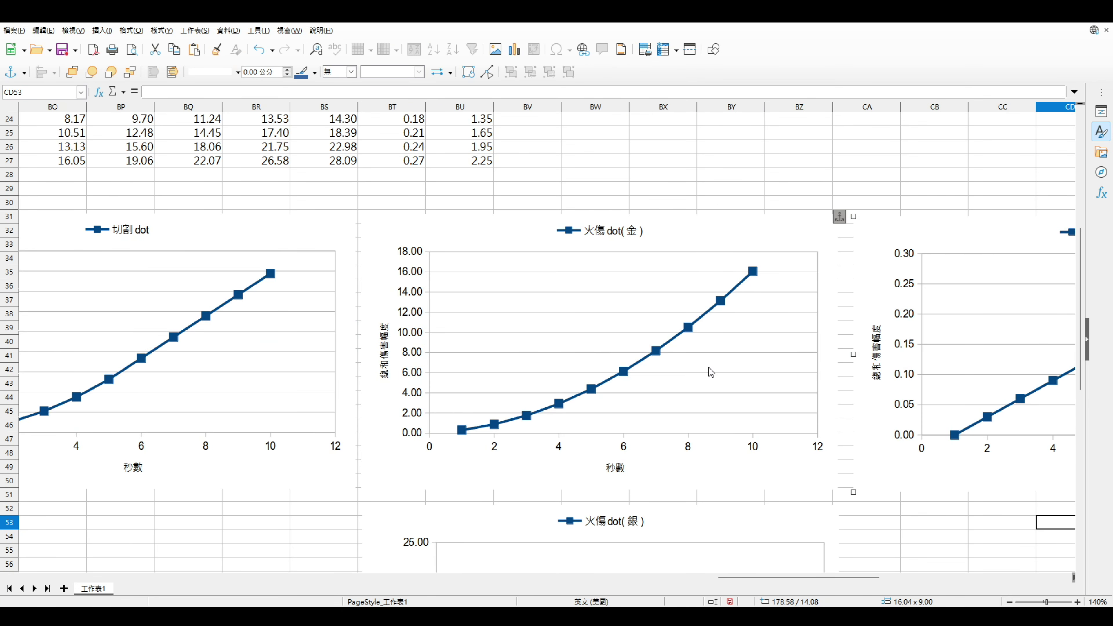
left_click_drag(807, 578, 822, 578)
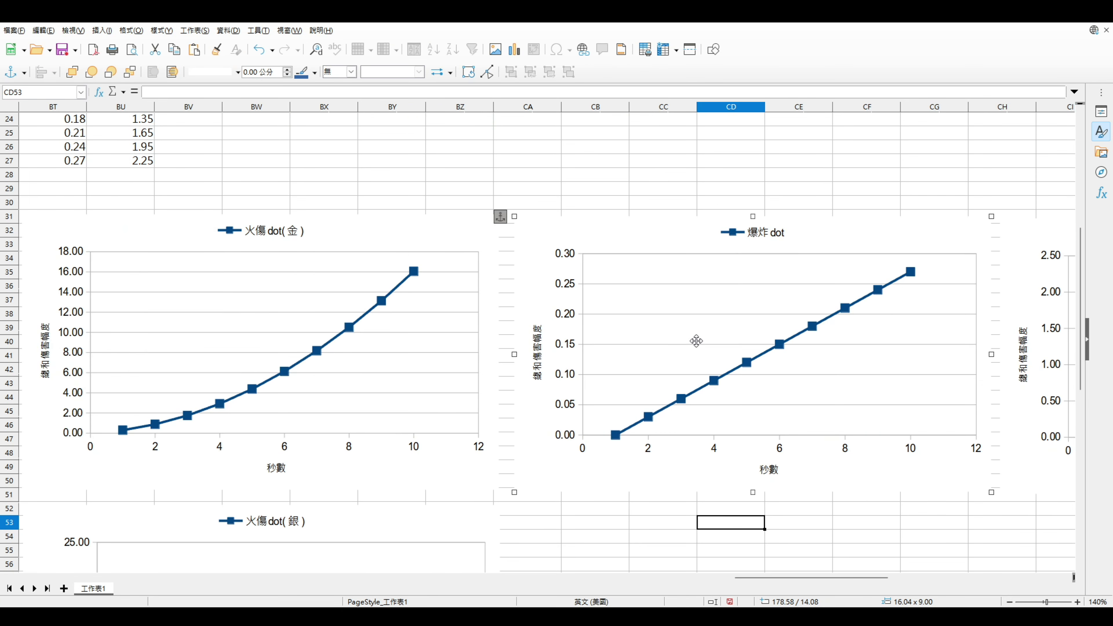
Step: Compare the 切割dot and 火傷dot(金) curves with the 爆炸dot line
left_click(662, 514)
scroll(375, 382, "left", 5)
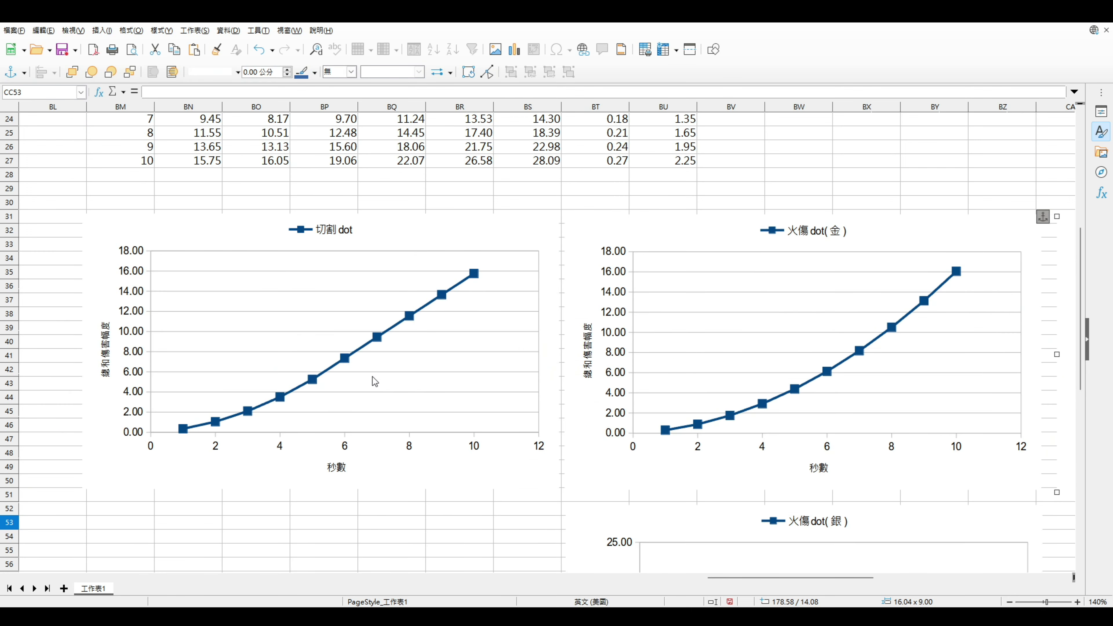
scroll(784, 557, "right", 5)
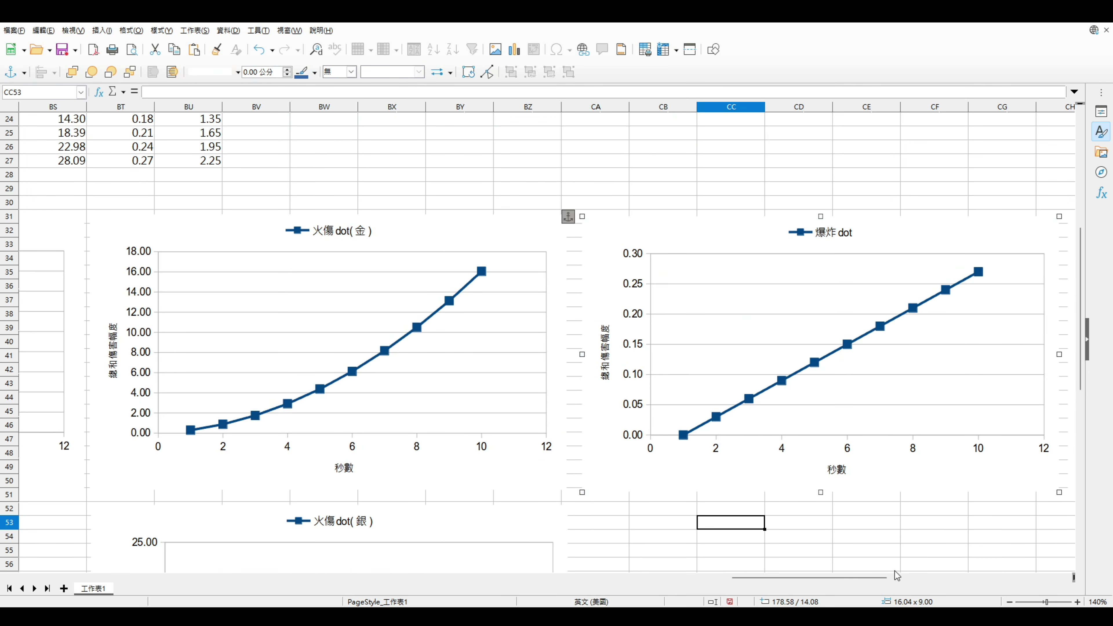
scroll(895, 570, "left", 3)
left_click(465, 373)
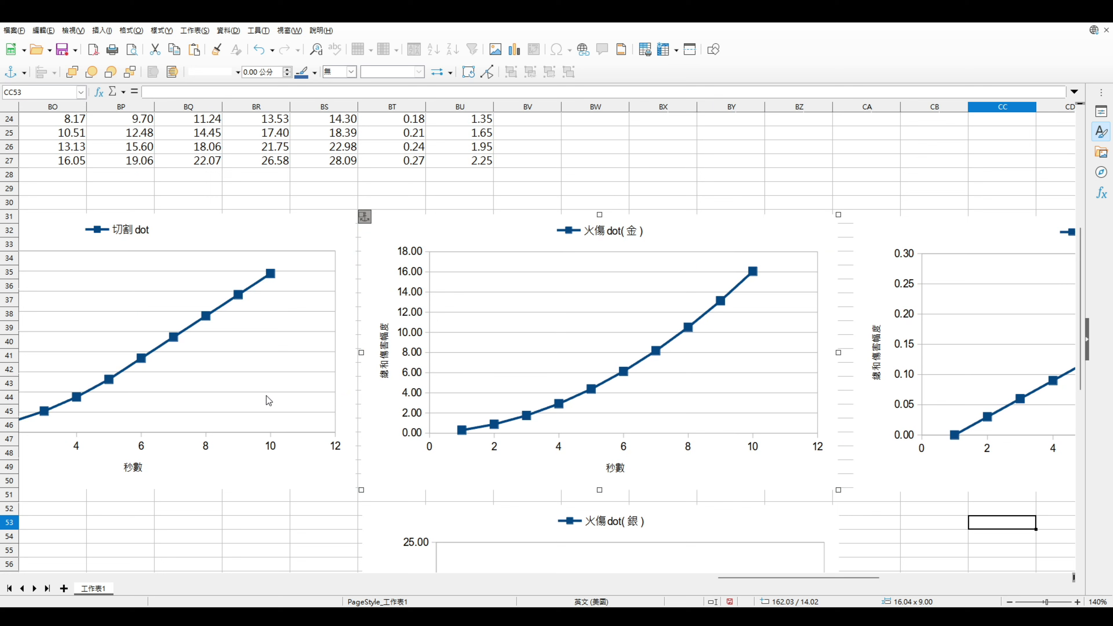
left_click(938, 400)
left_click(205, 382)
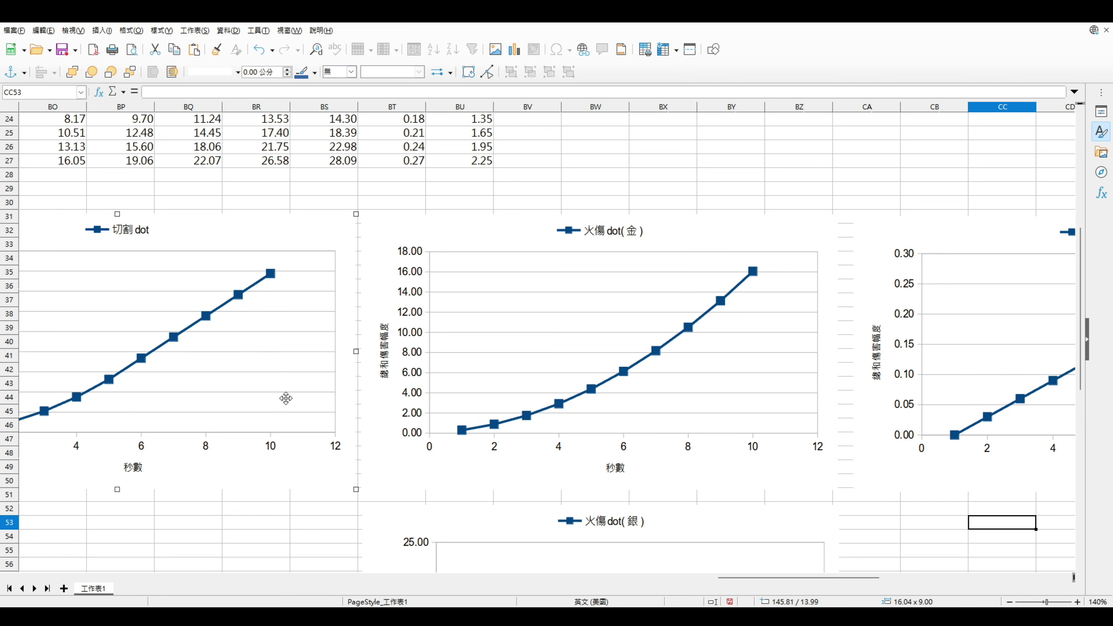
Step: Look over the lower 火傷dot charts and return to the armour 2700 table
scroll(641, 398, "down", 12)
scroll(618, 395, "down", 2)
scroll(638, 402, "up", 16)
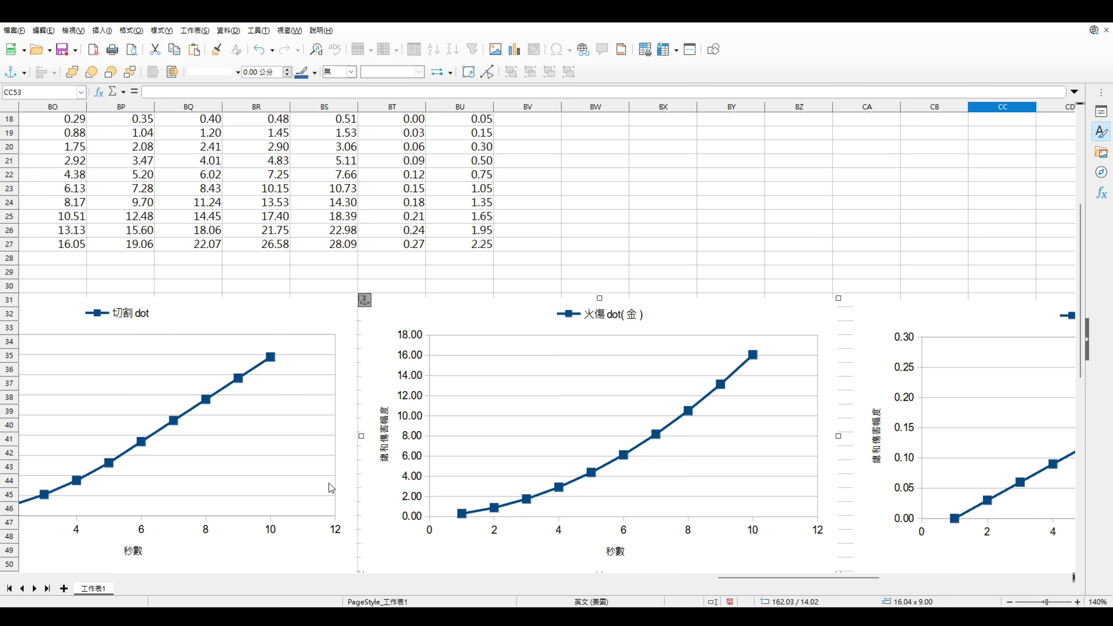
left_click(602, 217)
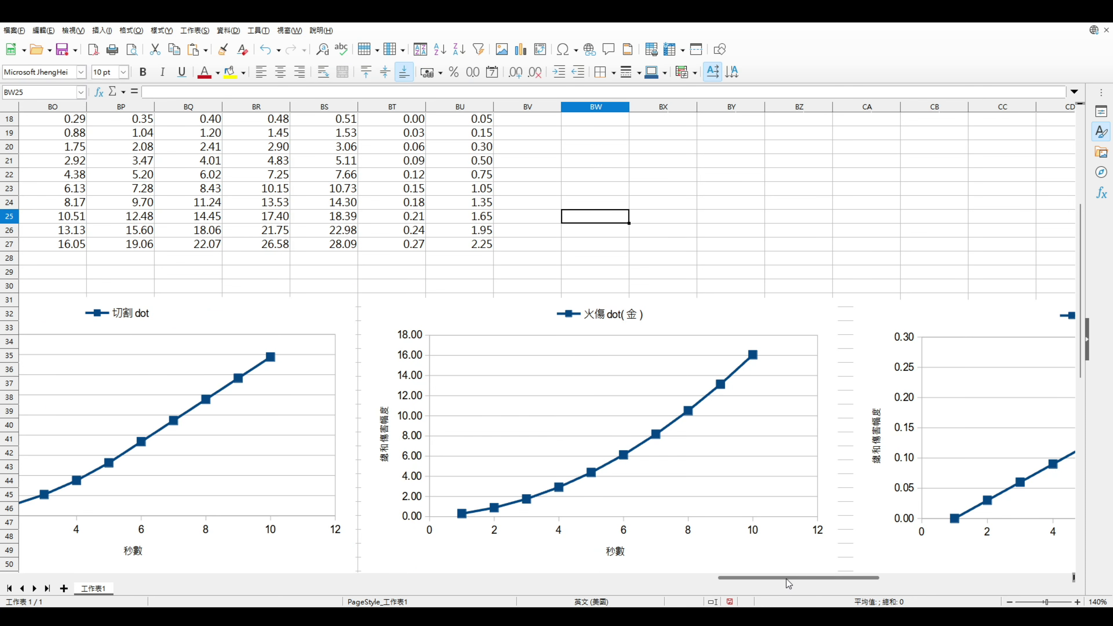
Step: Examine how the 爆炸dot chart's cumulative damage ratio develops over the seconds
scroll(849, 579, "right", 7)
scroll(753, 430, "down", 2)
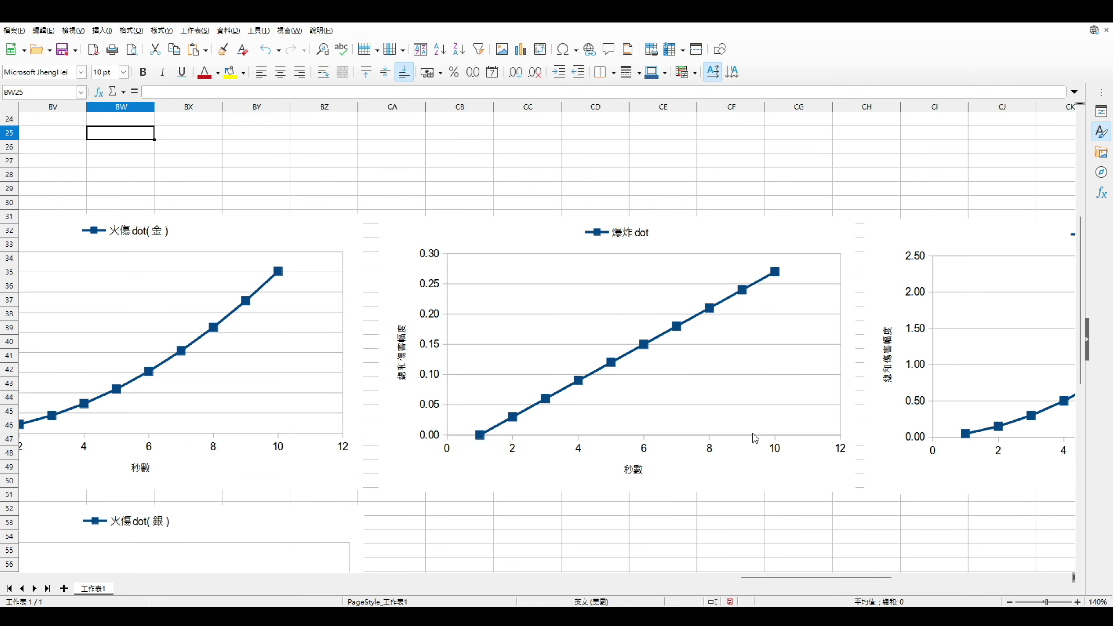
left_click(697, 385)
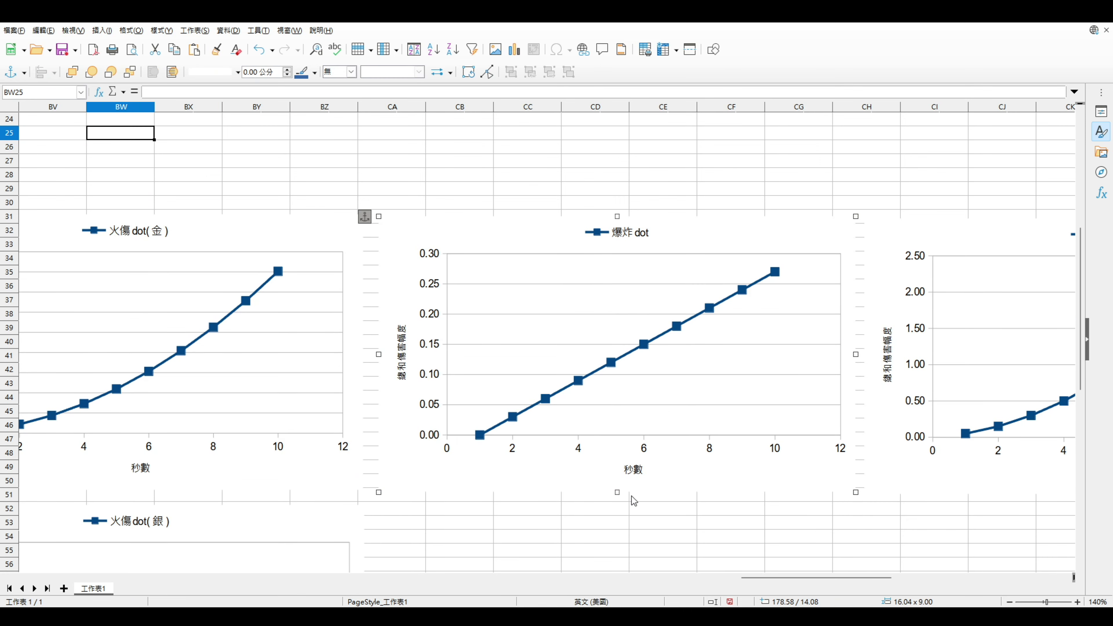
left_click(583, 524)
left_click(627, 418)
left_click(599, 524)
left_click(568, 456)
left_click(535, 537)
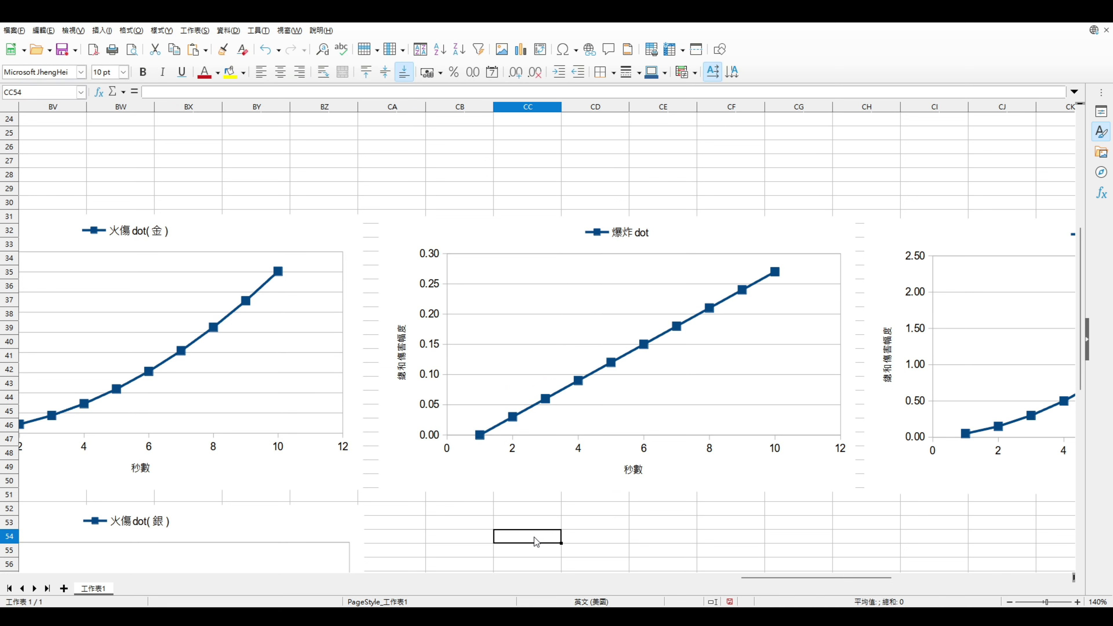
left_click(542, 377)
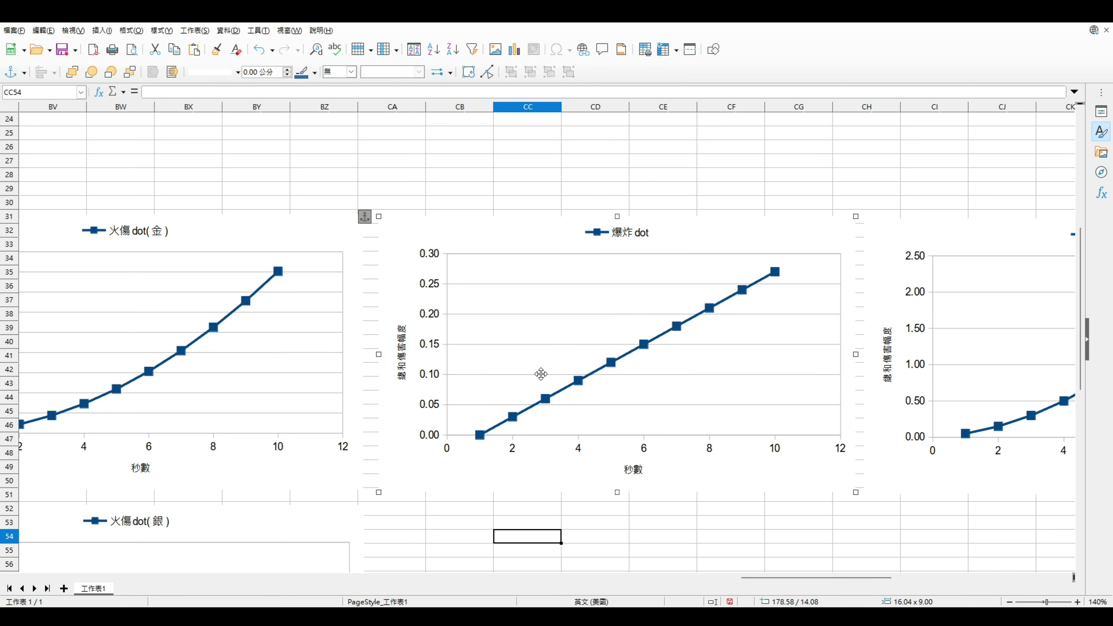
left_click(537, 178)
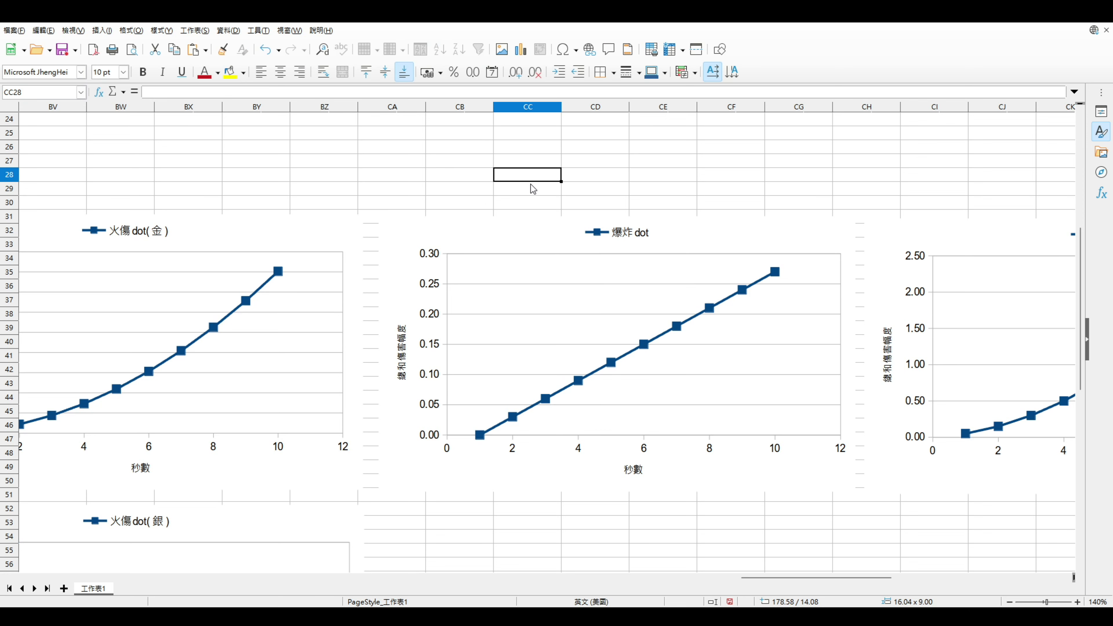
left_click(531, 192)
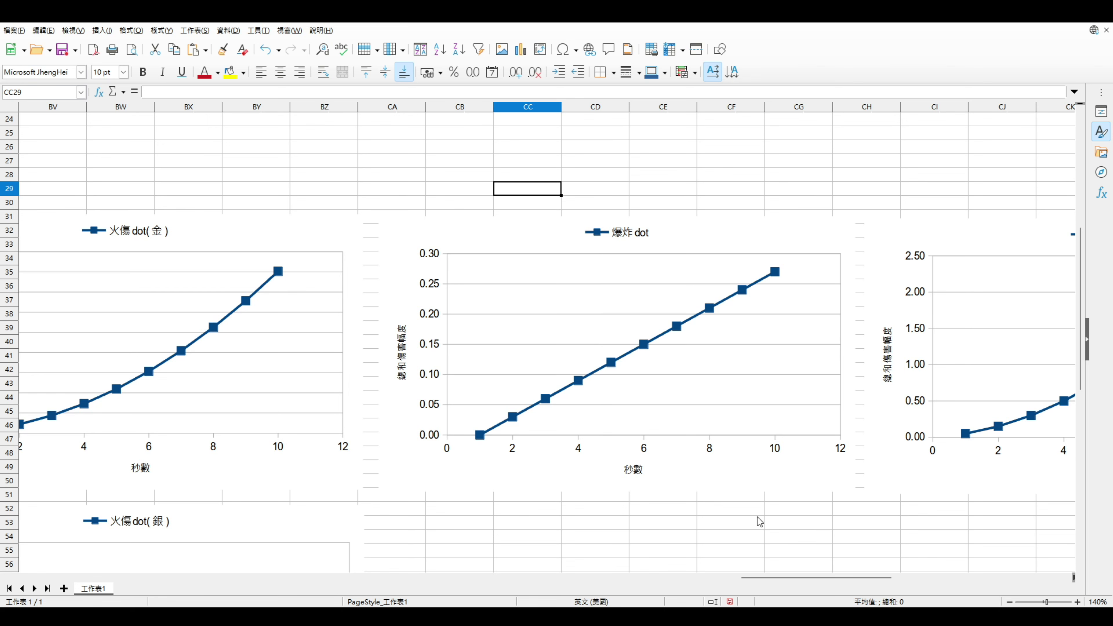
Step: Check the 爆炸dot chart again along its 秒數 axis, beside the 一般dot chart
mouse_move(786, 578)
left_mouse_down()
mouse_move(763, 578)
mouse_move(838, 578)
left_mouse_up()
left_click(627, 397)
left_click(601, 485)
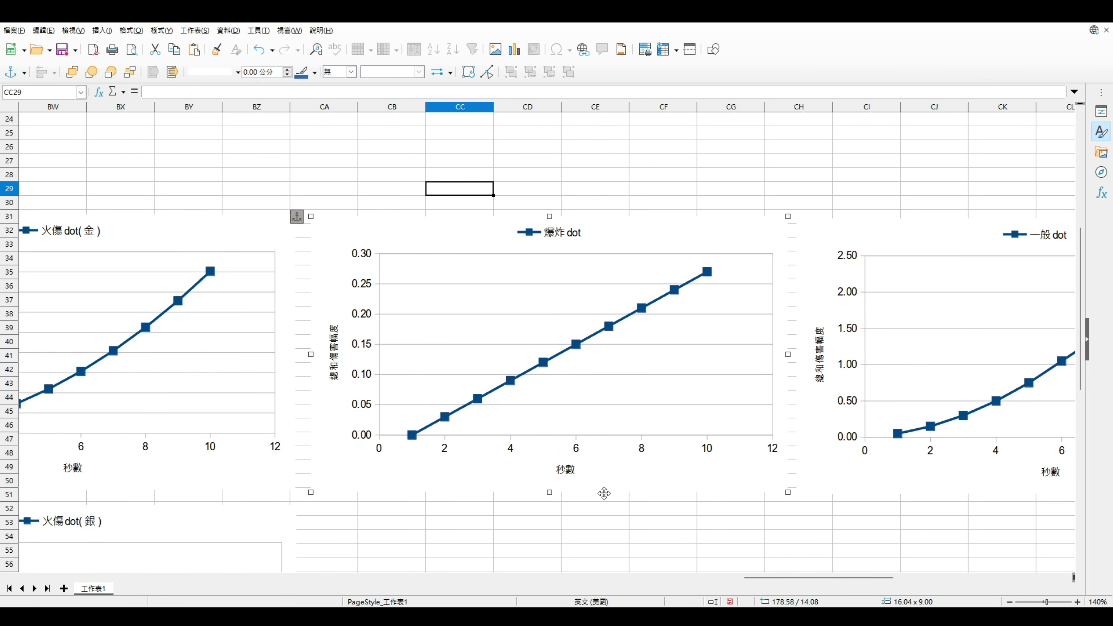
left_click(606, 521)
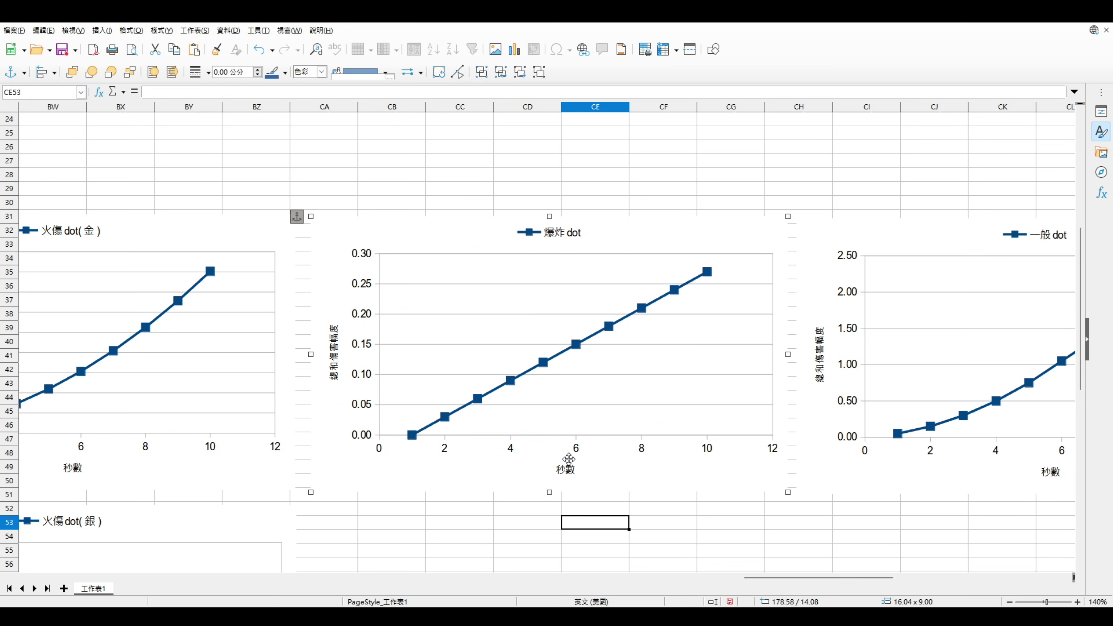
left_click(615, 518)
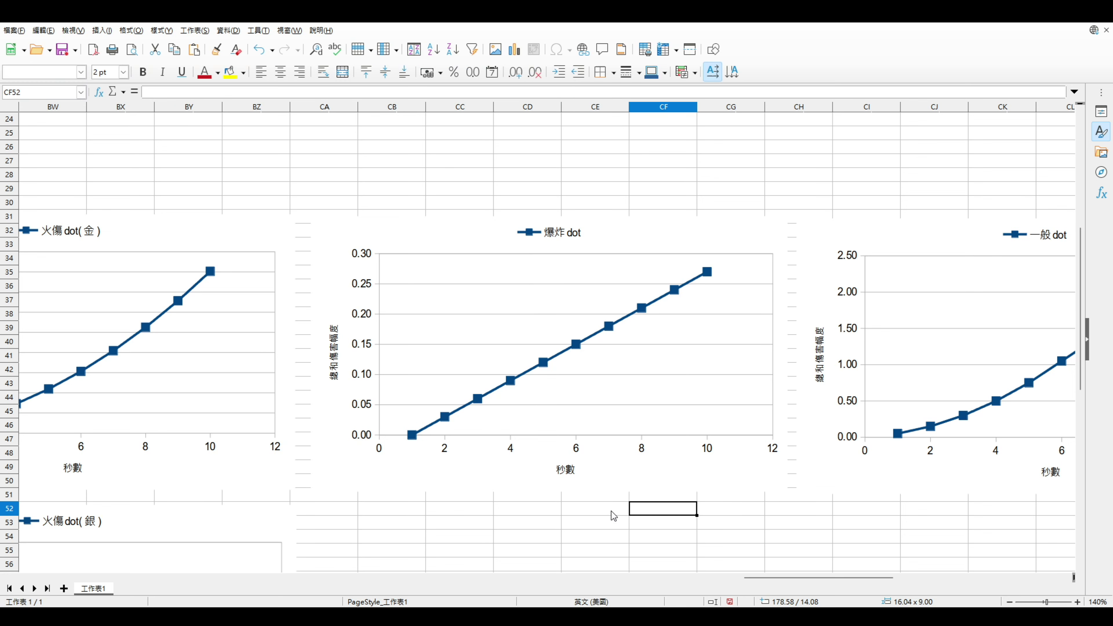
Step: Examine the 一般dot chart's cumulative damage curve next to the 爆炸dot chart
scroll(846, 553, "right", 6)
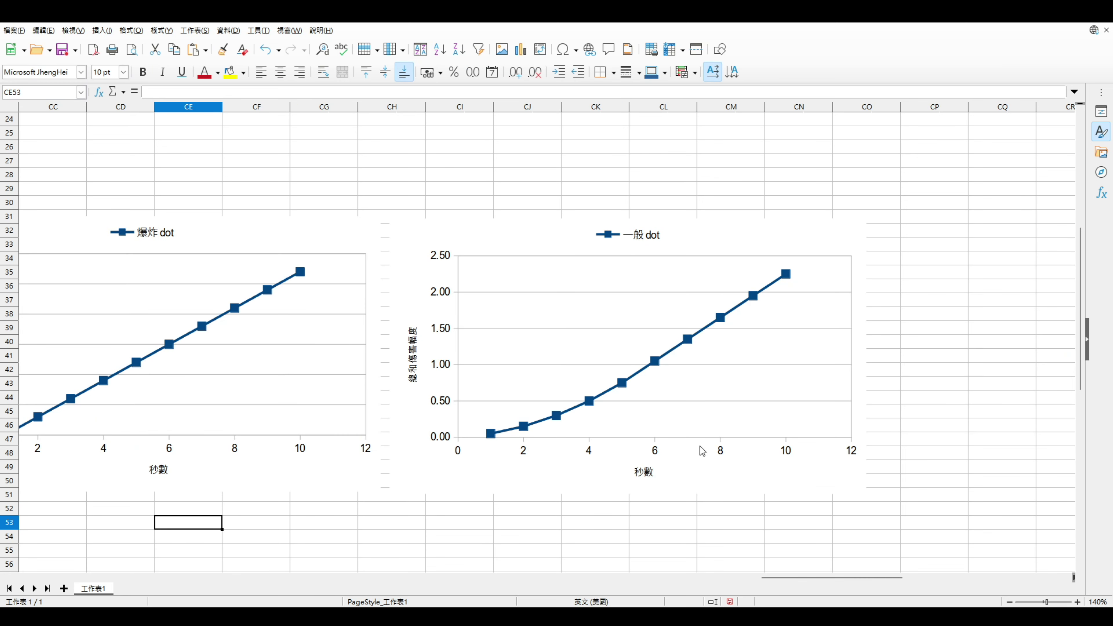
left_click(326, 409)
left_click(621, 385)
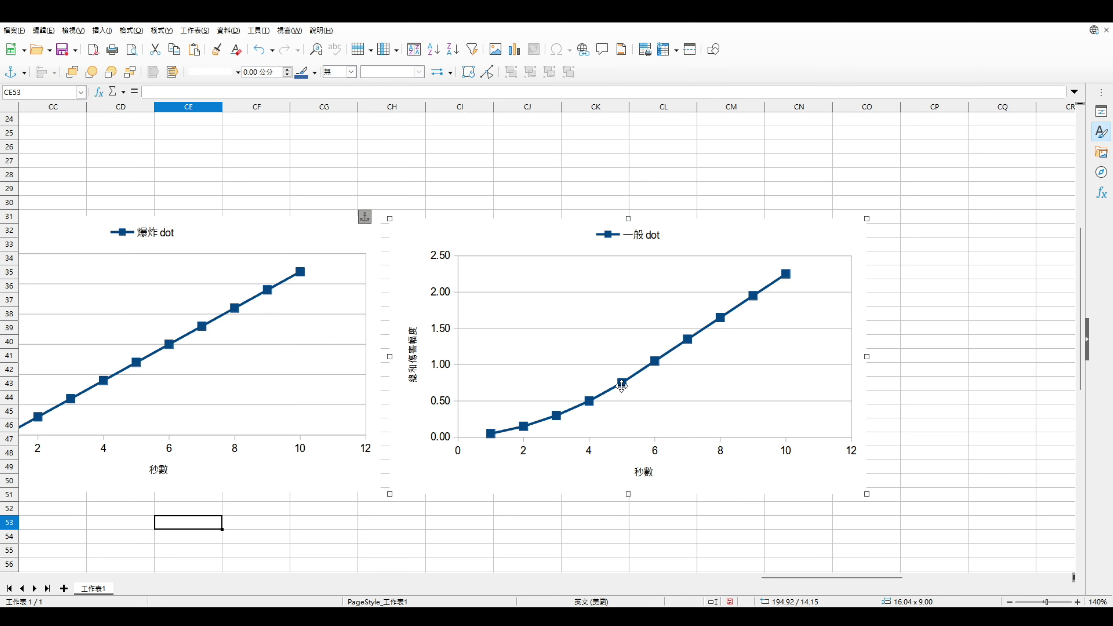
left_click(597, 513)
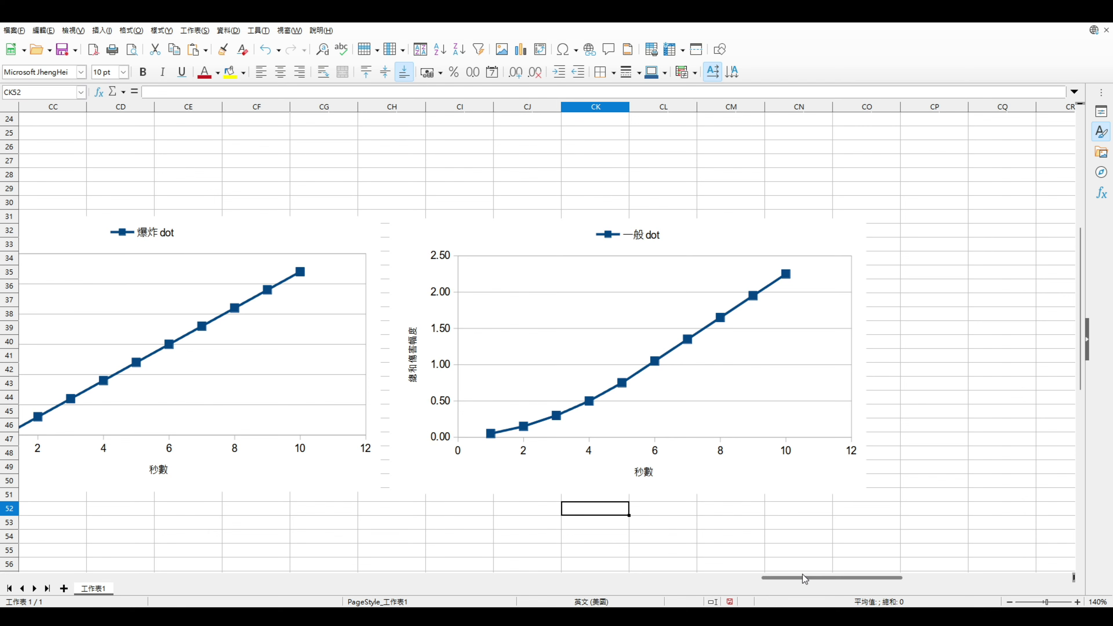
Step: Return from the 一般dot chart to the 爆炸dot chart to compare the two
left_click_drag(803, 576, 792, 577)
left_click(700, 428)
left_click_drag(794, 574, 763, 578)
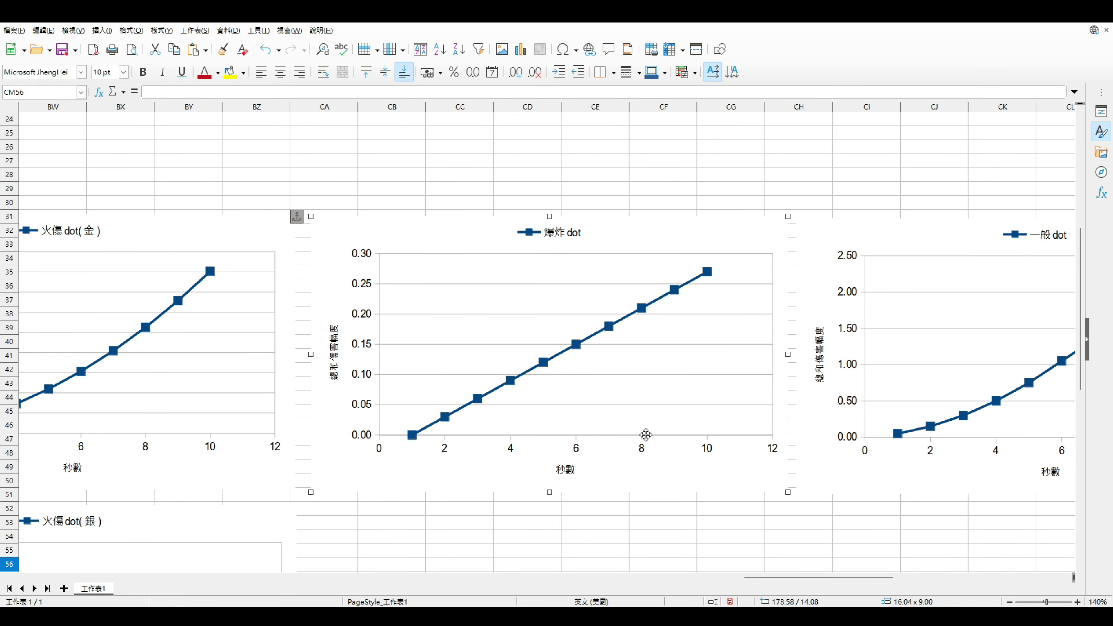
left_click(664, 524)
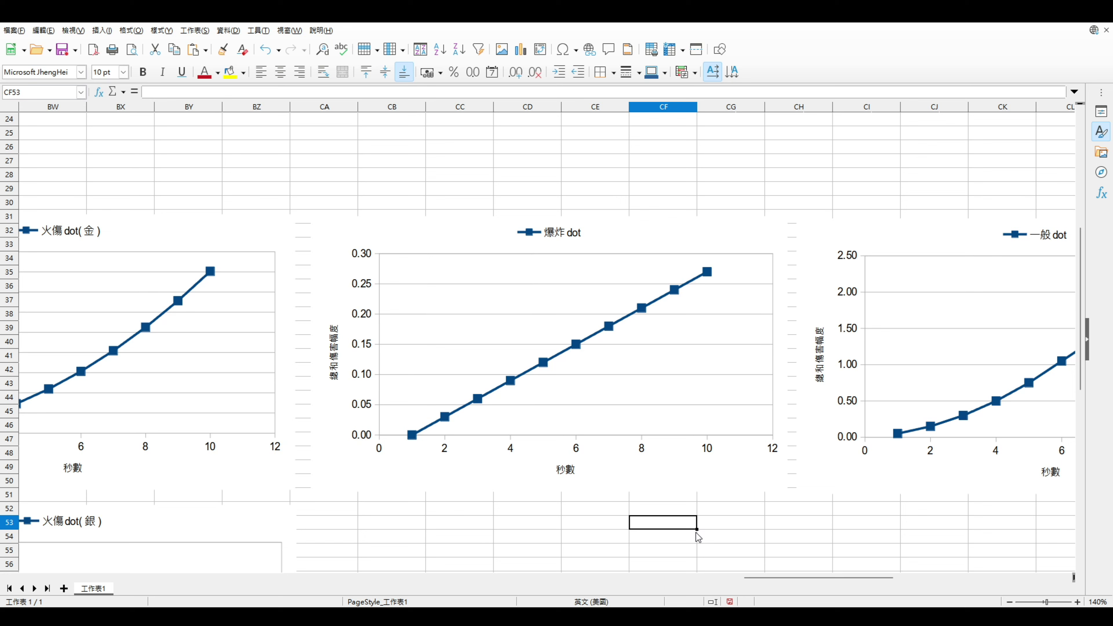
left_click(605, 508)
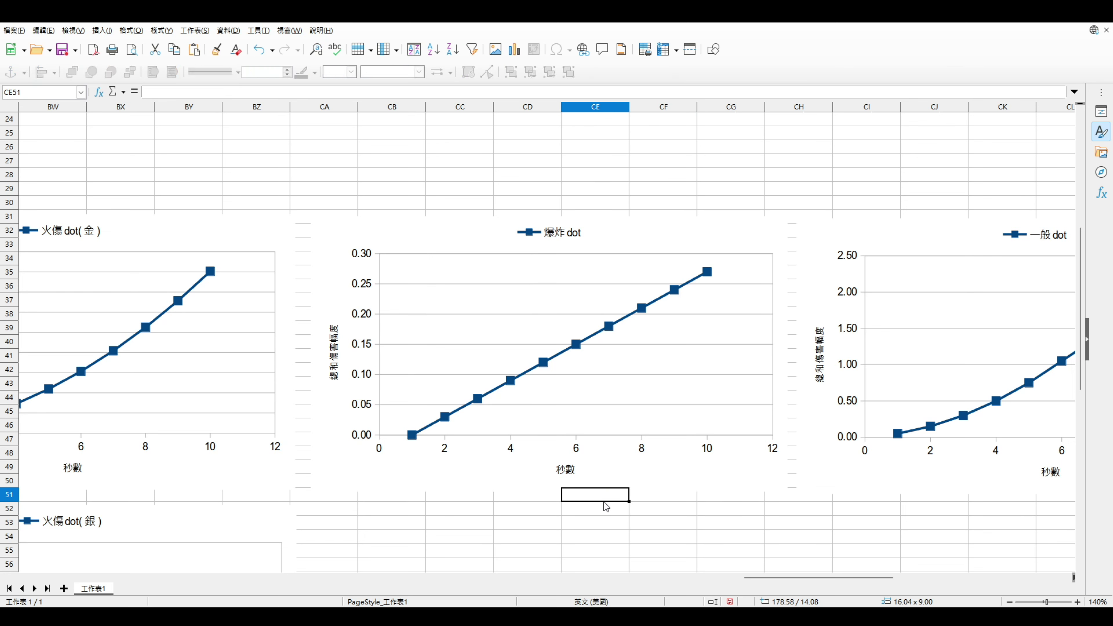
left_click(528, 535)
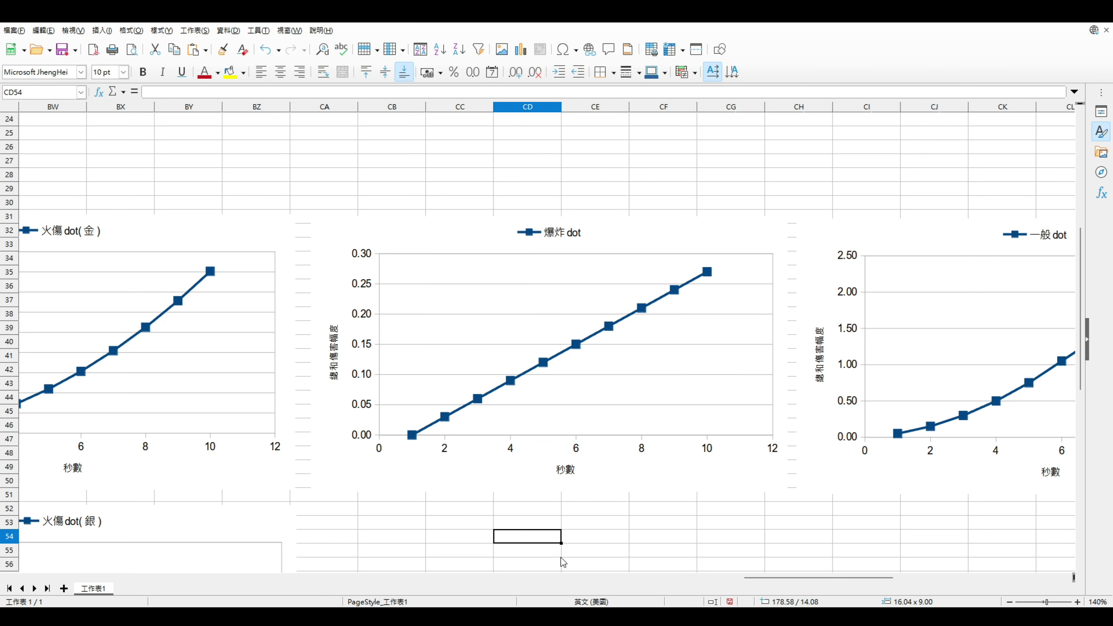
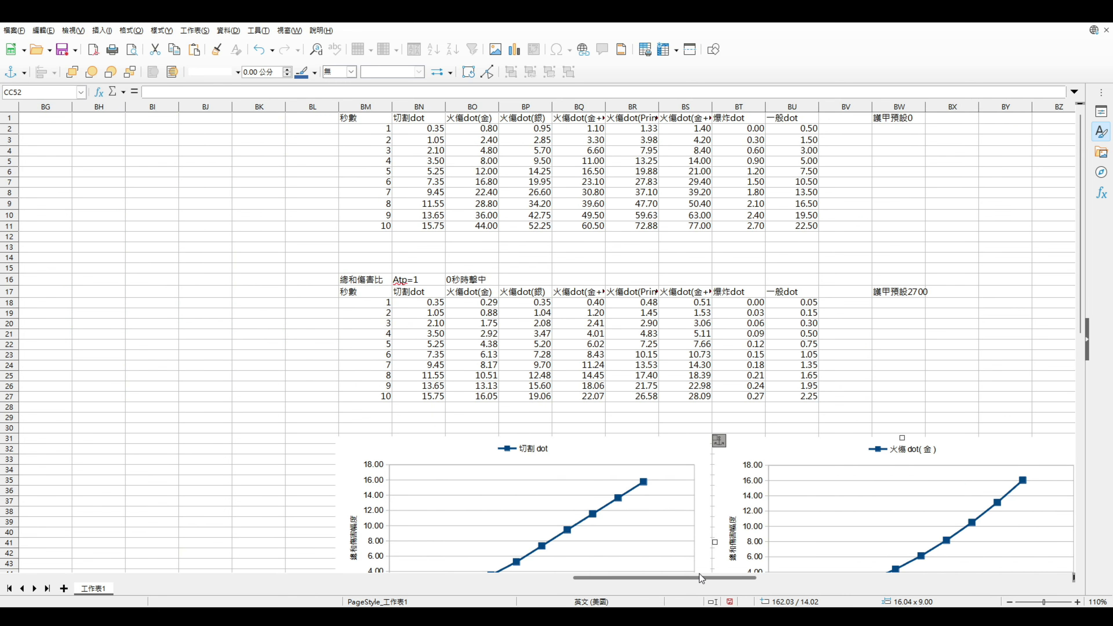
Step: Go from the armour 0 and 2700 ratio tables to the 腐蝕 combination table and look at its 秒數 rows
left_click(746, 398)
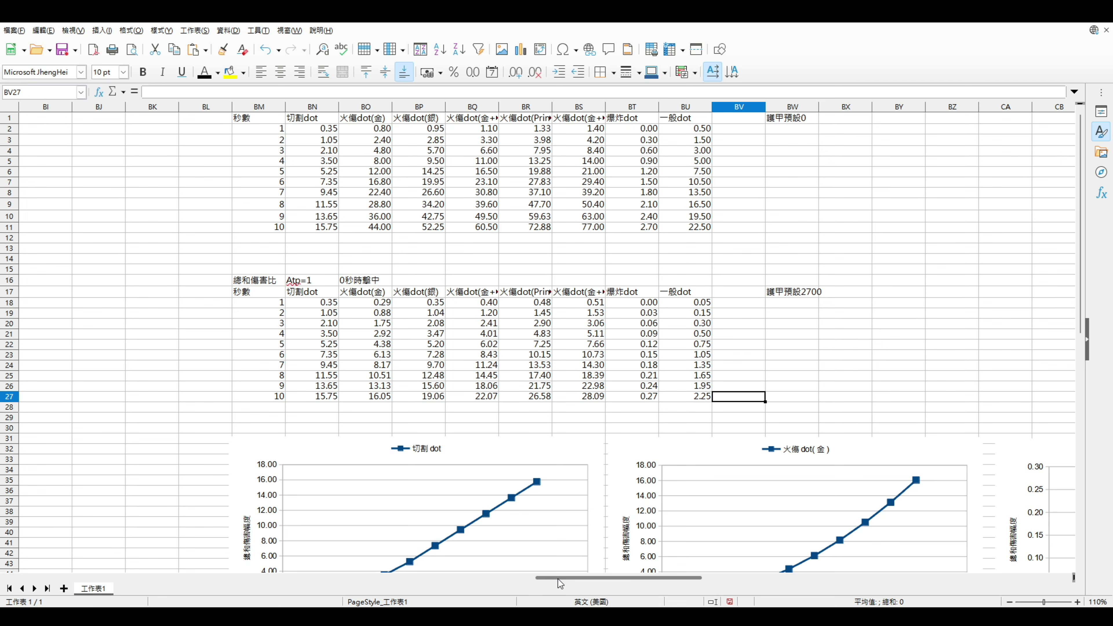
left_click_drag(558, 580, 579, 546)
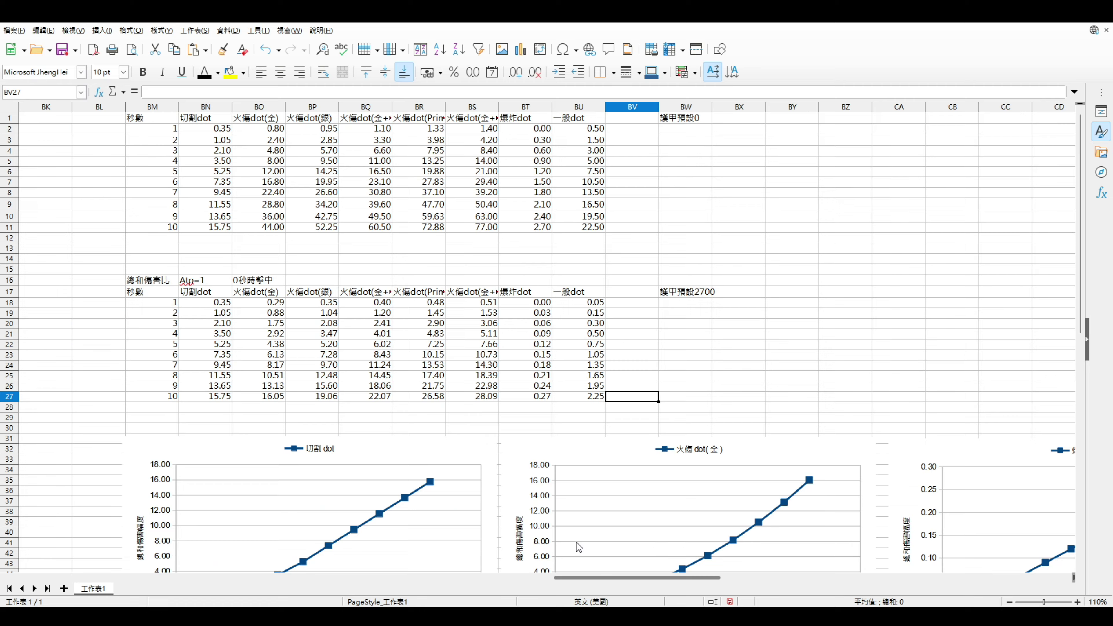
left_click_drag(625, 584, 125, 563)
scroll(366, 467, "down", 3)
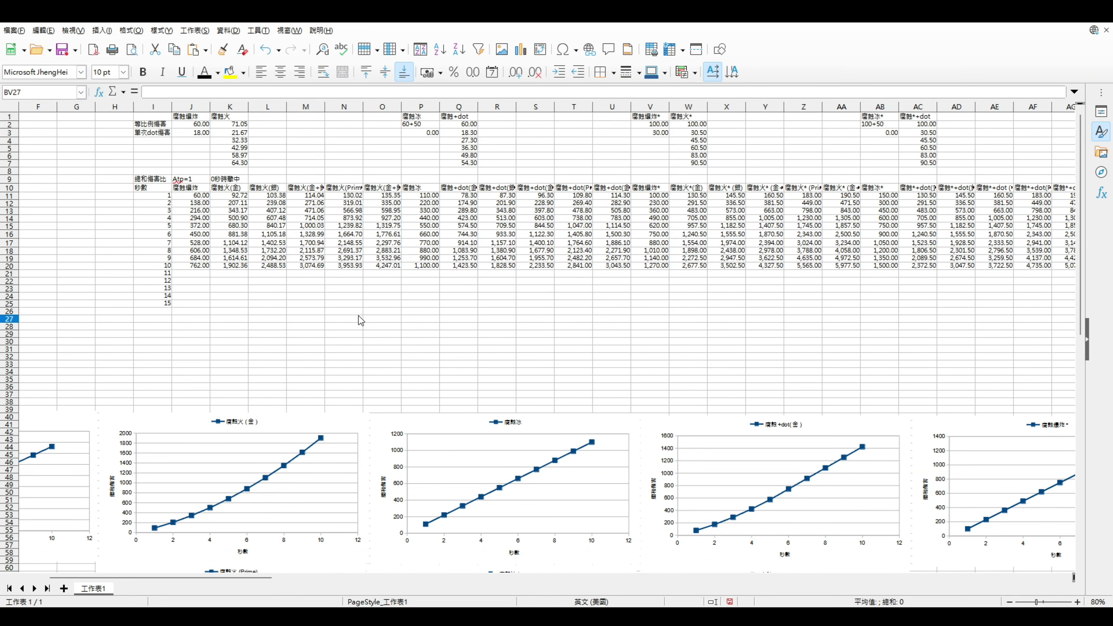
scroll(360, 321, "up", 5)
left_click(286, 142)
left_click(269, 286)
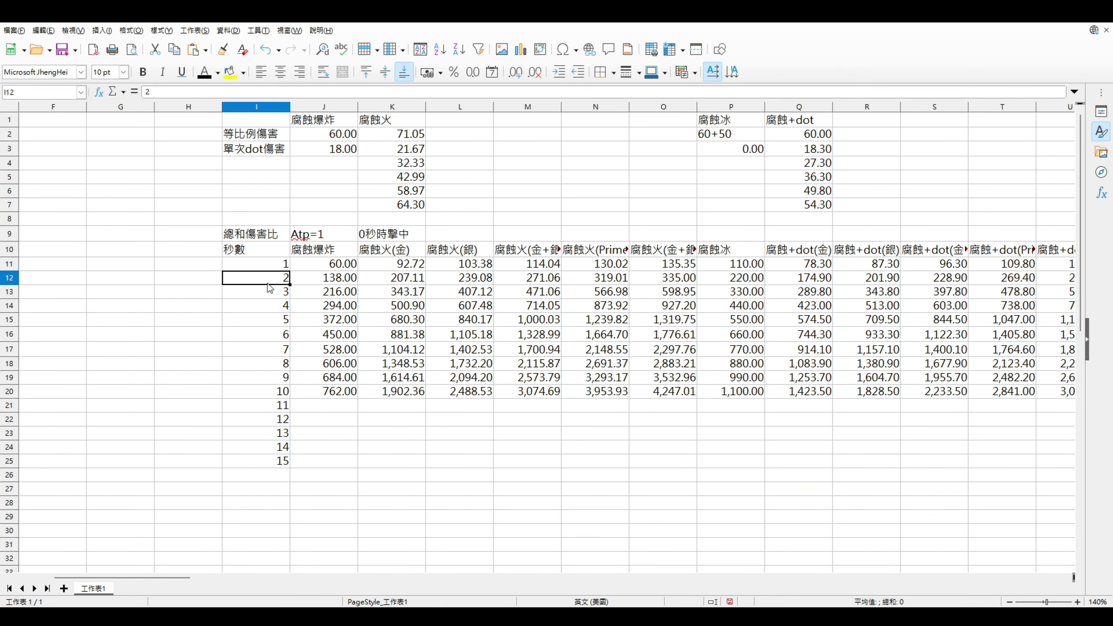
Step: Check the 單次dot傷害 entry of 腐蝕爆炸, and compare the 腐蝕爆炸 and 腐蝕火 columns
left_click(324, 149)
key("Down")
left_click(306, 178)
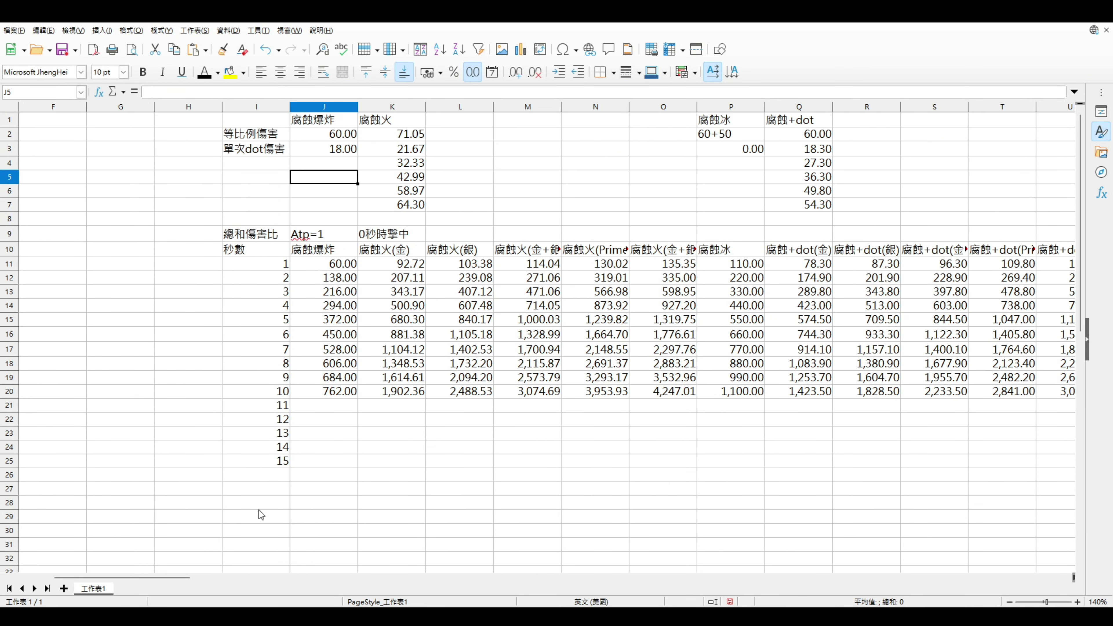
left_click(326, 128)
left_click(384, 126)
left_click(335, 128)
left_click(410, 130)
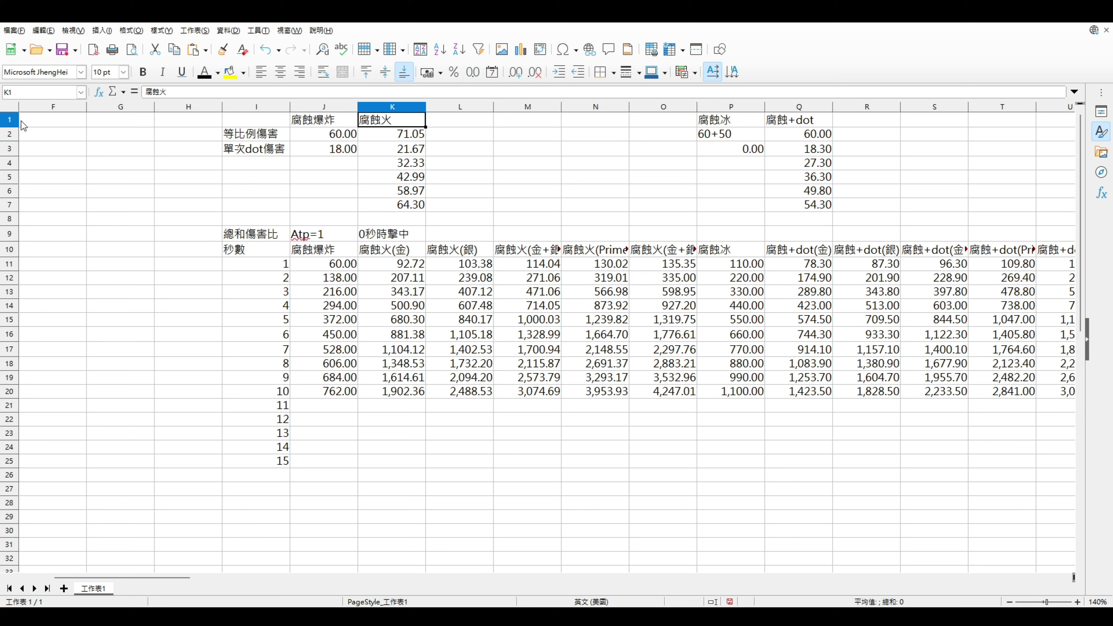
Step: Go through the combination headings from 腐蝕爆炸 and 腐蝕火 to 腐蝕冰 and 腐蝕+dot
left_click(350, 120)
left_click(393, 126)
left_click(331, 128)
left_click(393, 125)
left_click(730, 124)
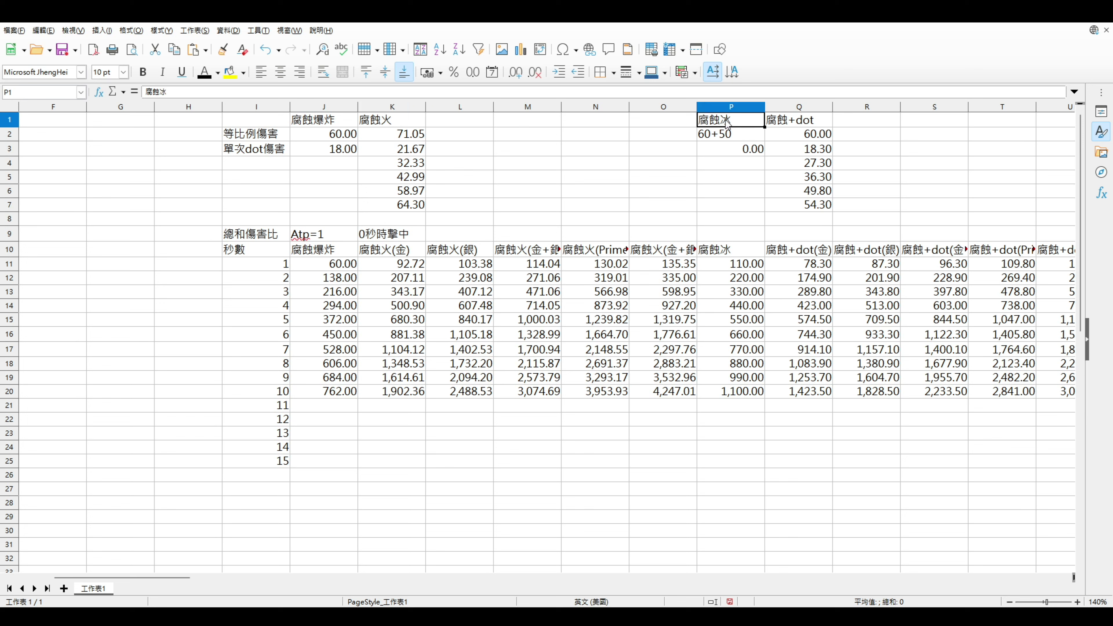
left_click(787, 126)
Step: Examine the starred 腐蝕爆炸* combination and its 等比例傷害 entry
left_click_drag(172, 579, 274, 584)
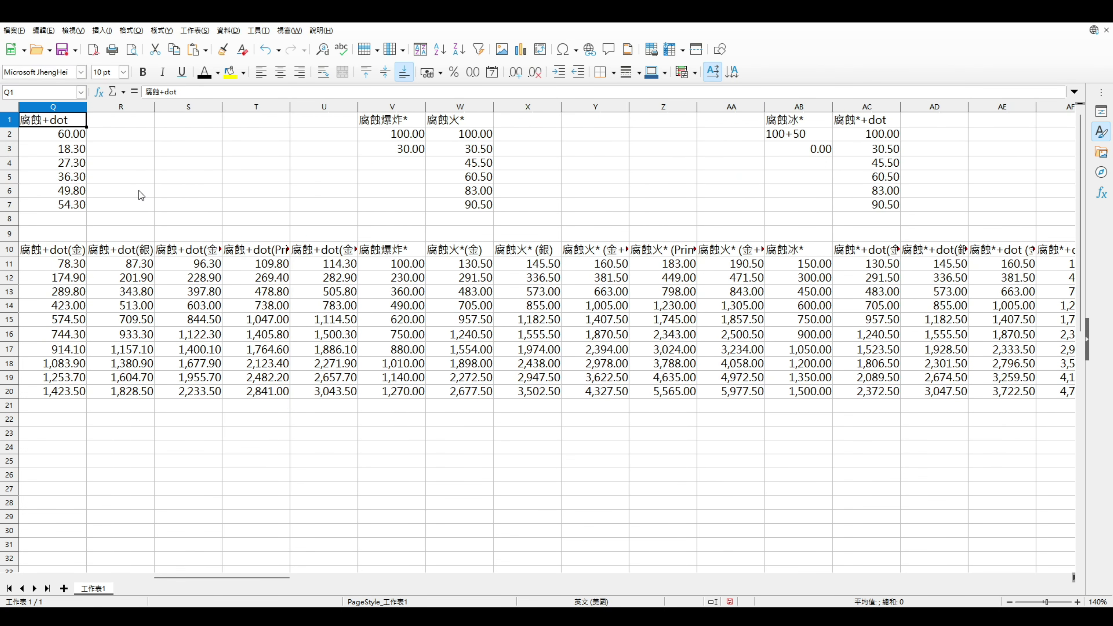
left_click(106, 127)
left_click(395, 126)
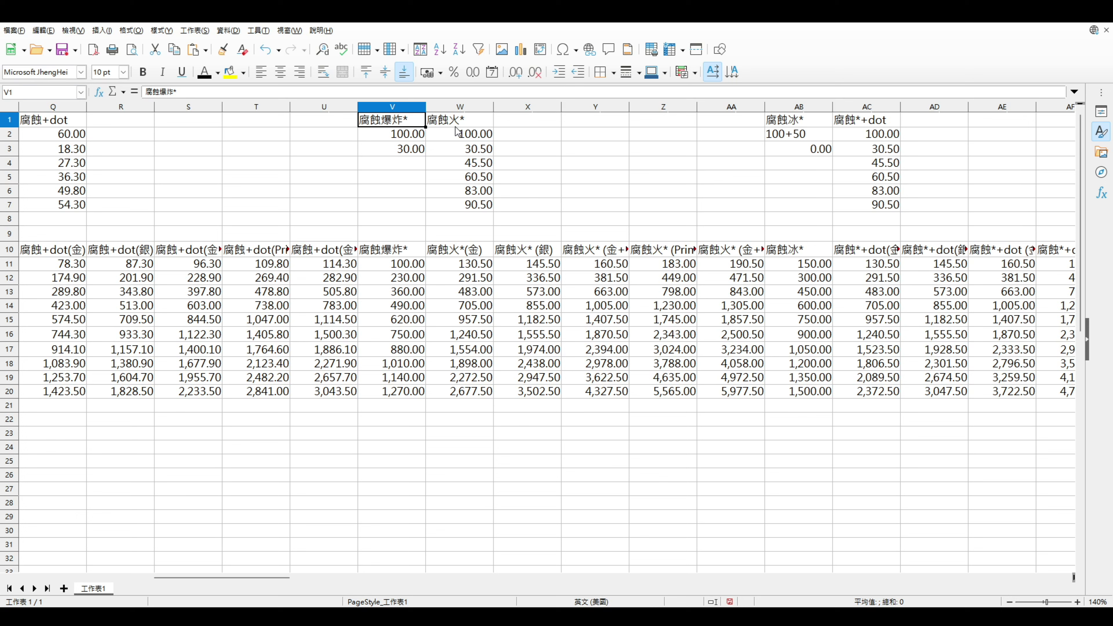
left_click(404, 137)
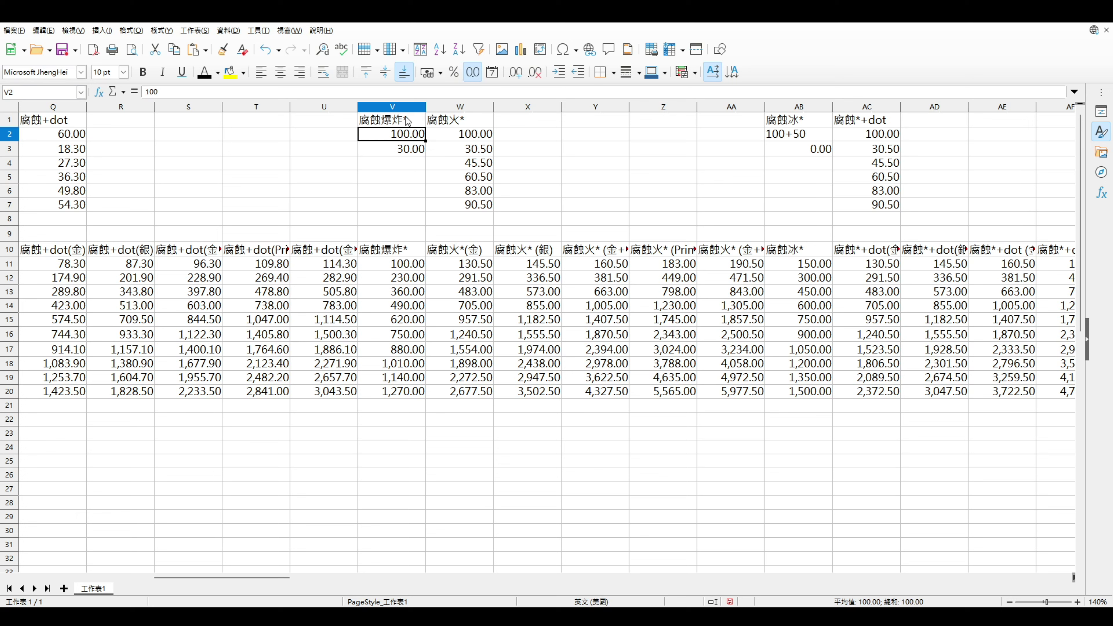
left_click(407, 121)
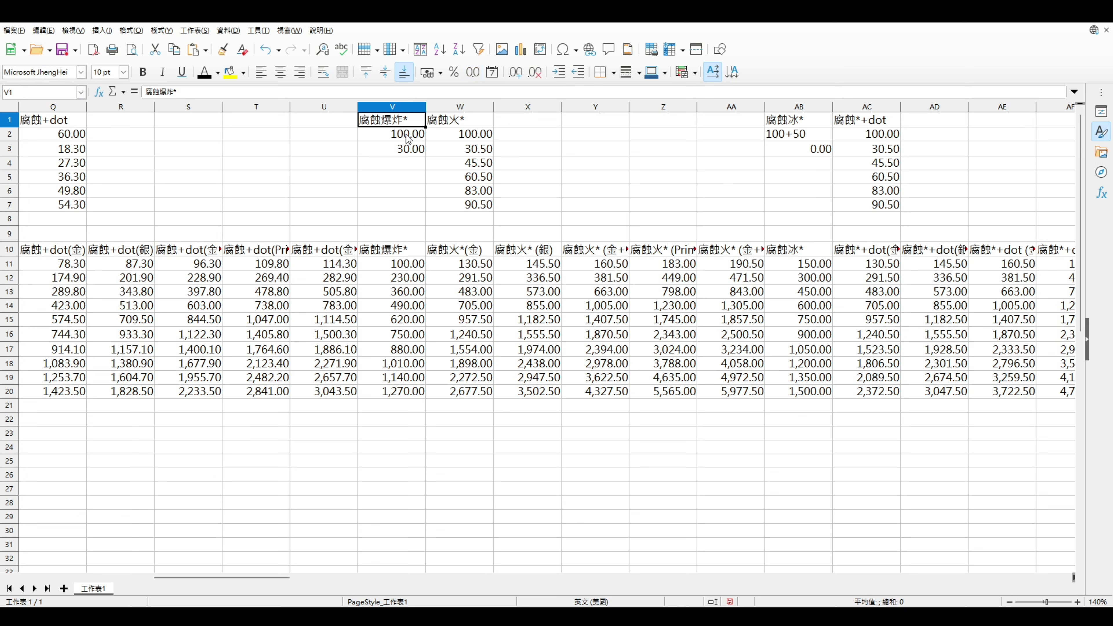
left_click(408, 134)
left_click(410, 125)
left_click(411, 137)
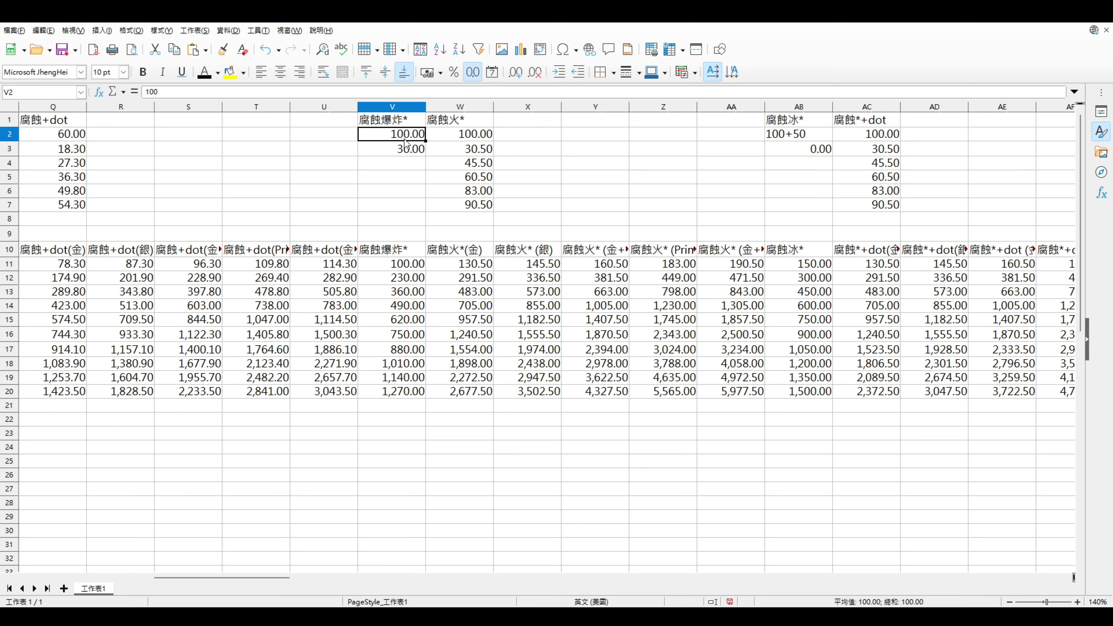
Step: Go through the remaining starred combinations 腐蝕火*, 腐蝕冰* and 腐蝕*+dot
left_click(452, 124)
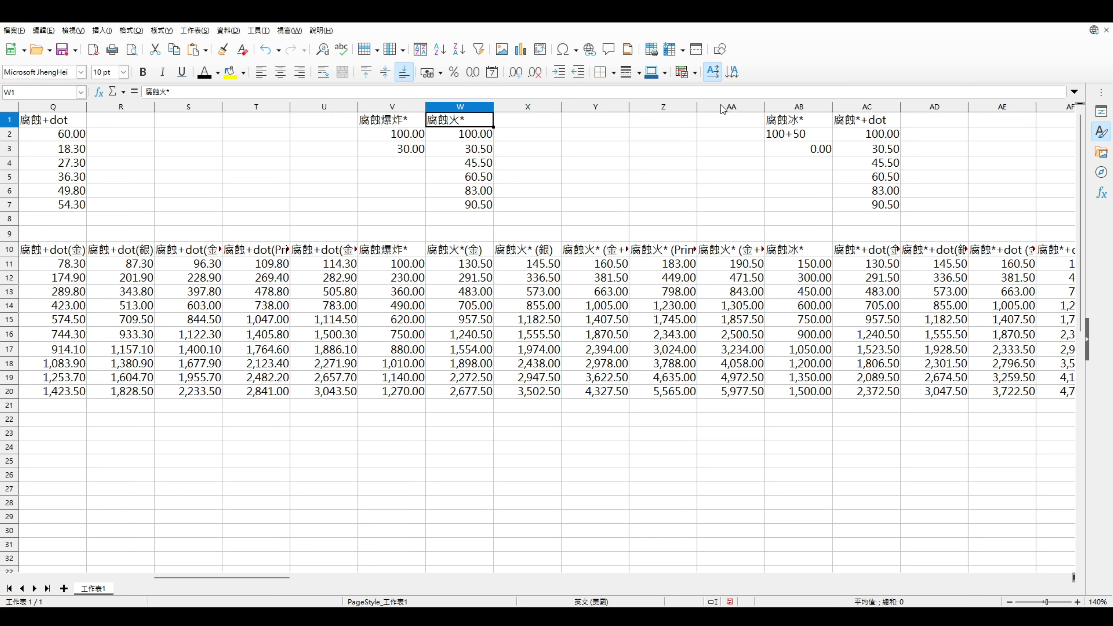
left_click(793, 119)
left_click(894, 124)
Step: Review the 病毒 combinations: 病毒+dot, 病毒火 and 病毒切
left_click_drag(281, 578, 401, 578)
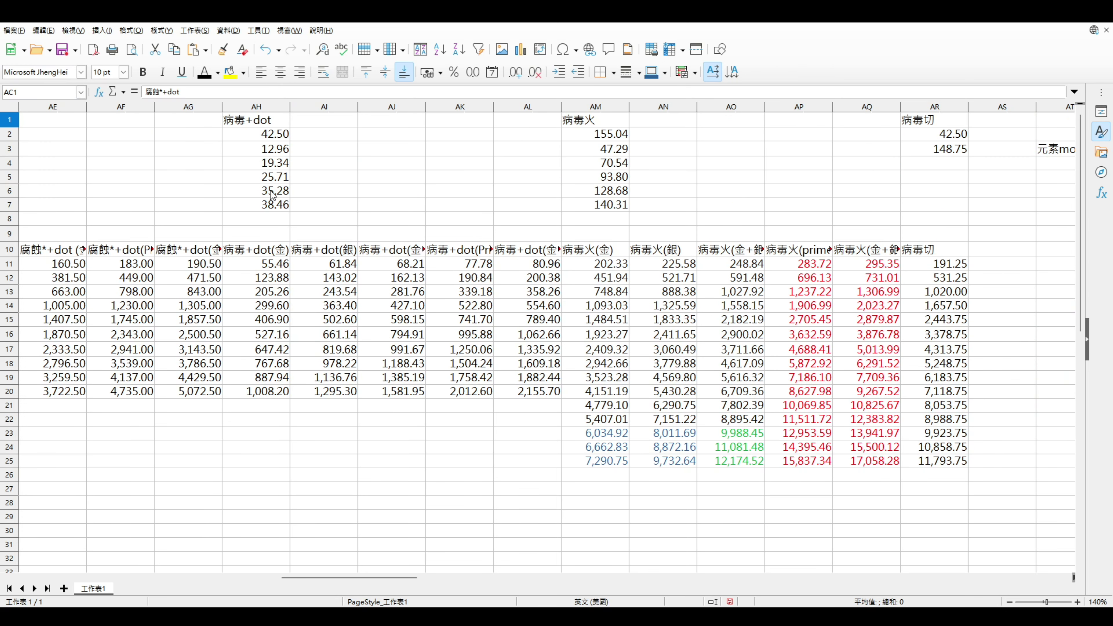
left_click(265, 124)
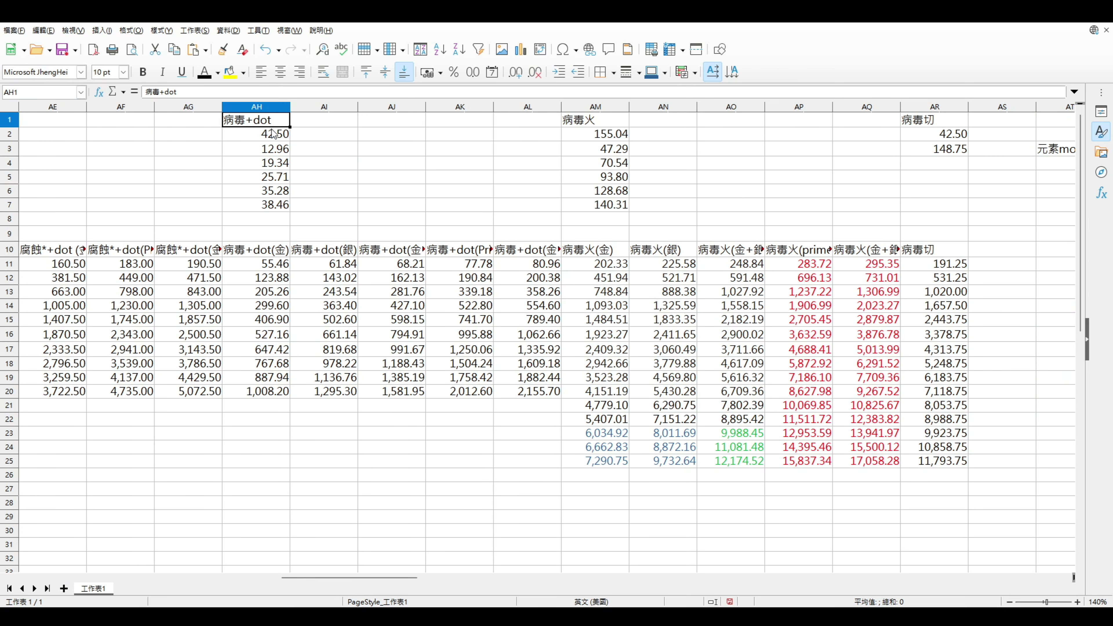
left_click(609, 126)
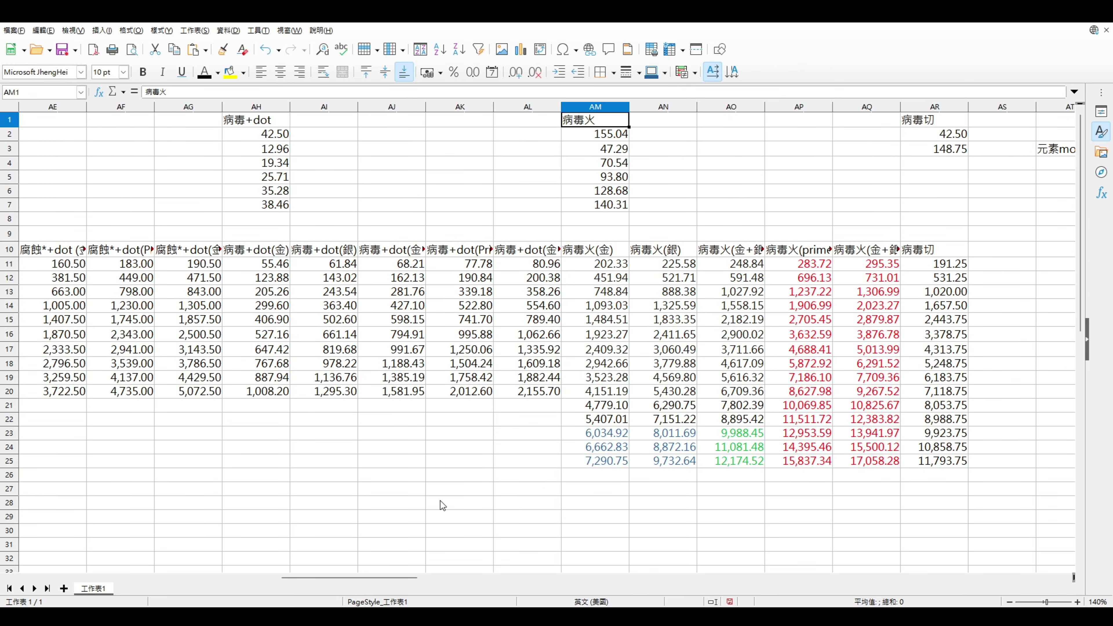
left_click(918, 126)
Step: Bring up the 元素mod% list and the dot-count table, and look at the 一般dot次數 heading
left_click_drag(326, 582, 403, 583)
left_click_drag(550, 151, 592, 251)
left_click(789, 406)
left_click(592, 251)
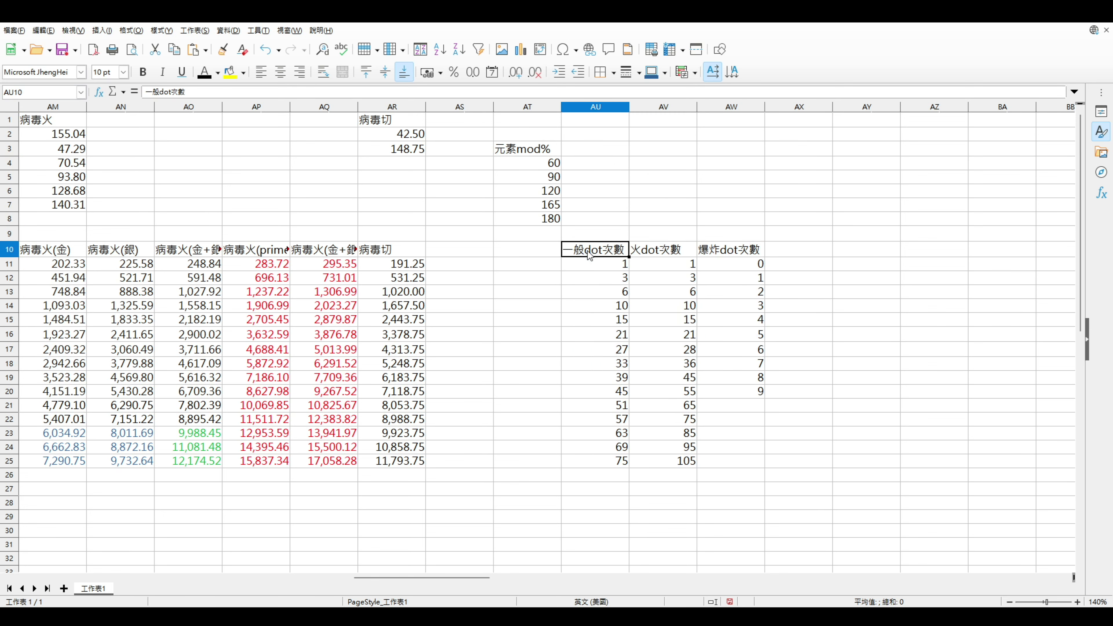
left_click(501, 246)
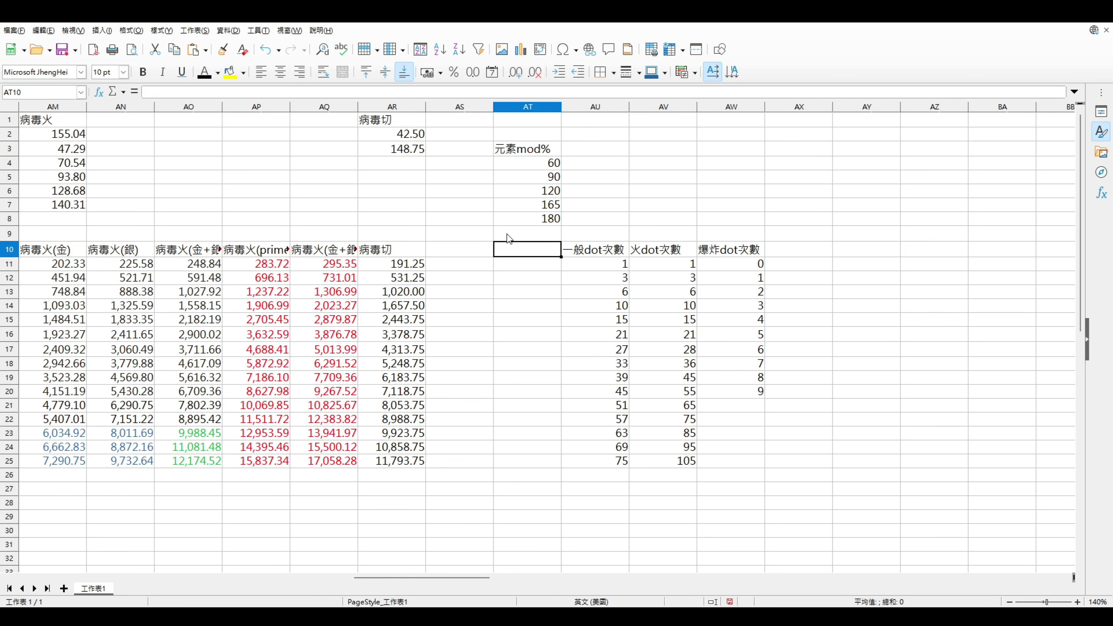
left_click(602, 254)
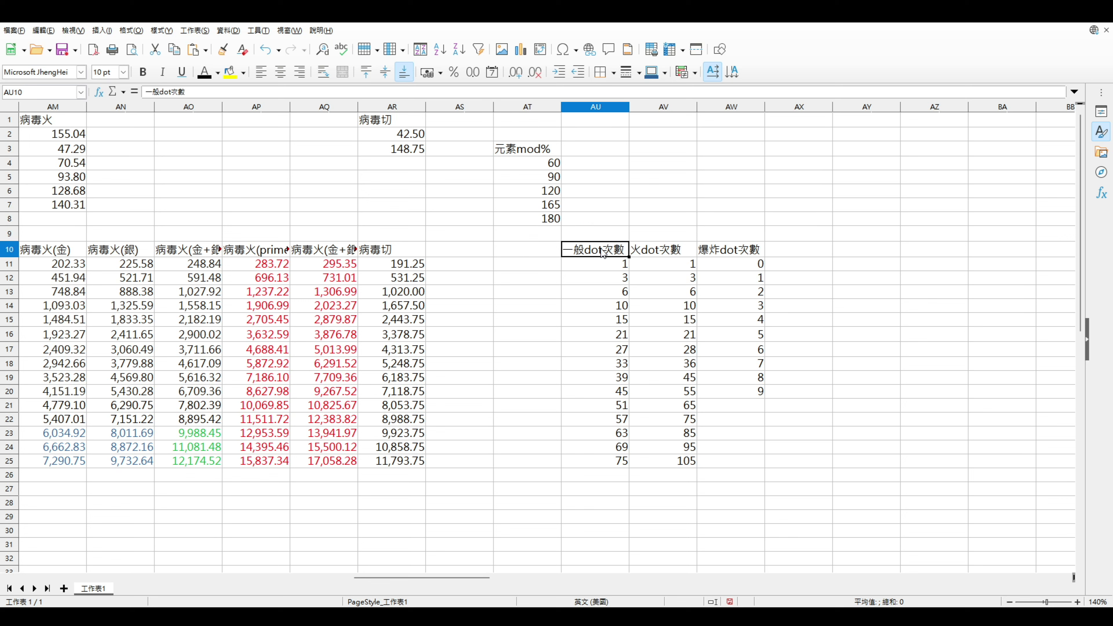
Step: Compare the first 一般dot次數 entries in rows 11 and 12 with the tenth-second entry in row 20
left_click_drag(608, 262, 610, 284)
left_click(610, 280)
left_click(611, 263)
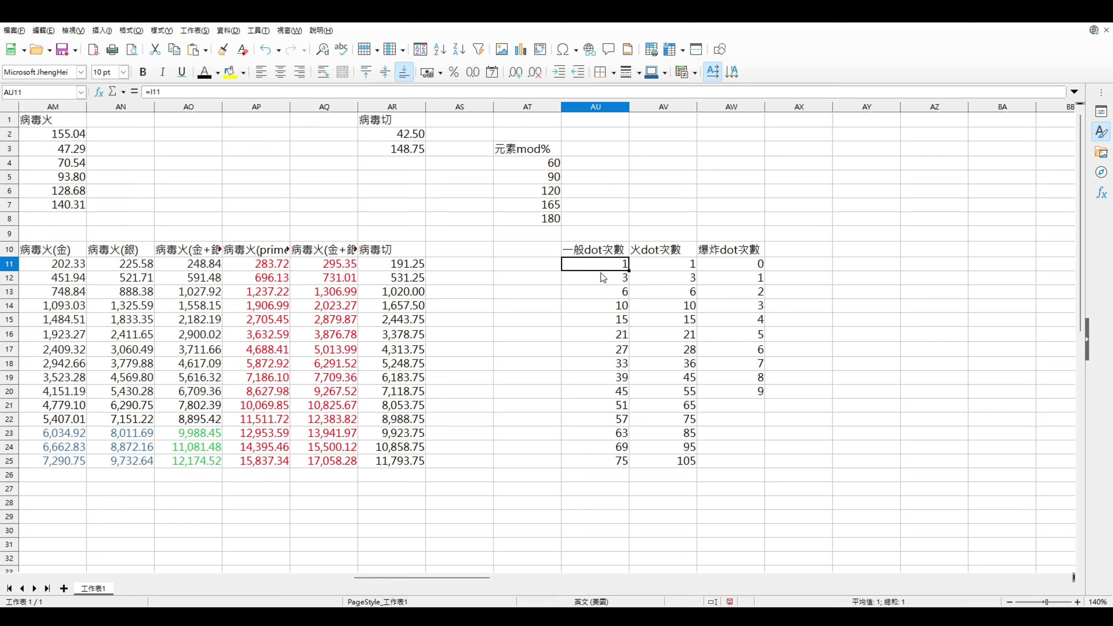
left_click(612, 390)
left_click(604, 263)
left_click(603, 390)
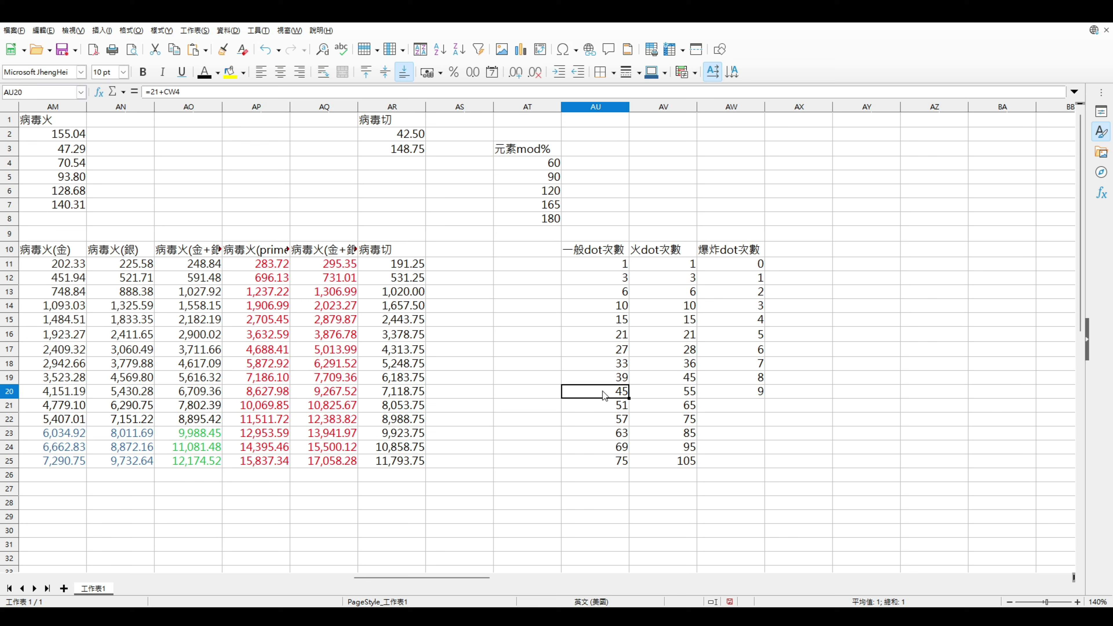
Step: Step down the 一般dot次數 column from row 11 to row 18 to follow how the count accumulates
left_click(596, 268)
key("Down")
key("Down")
key("Down")
key("Down")
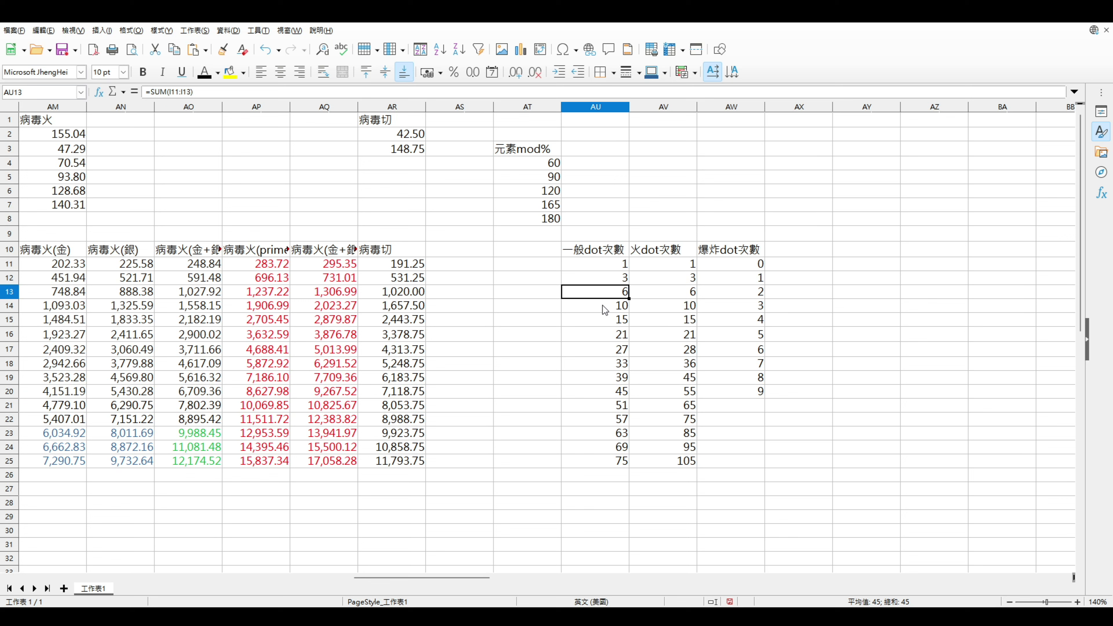
key("Down")
key("Down")
key("Down")
key("Down")
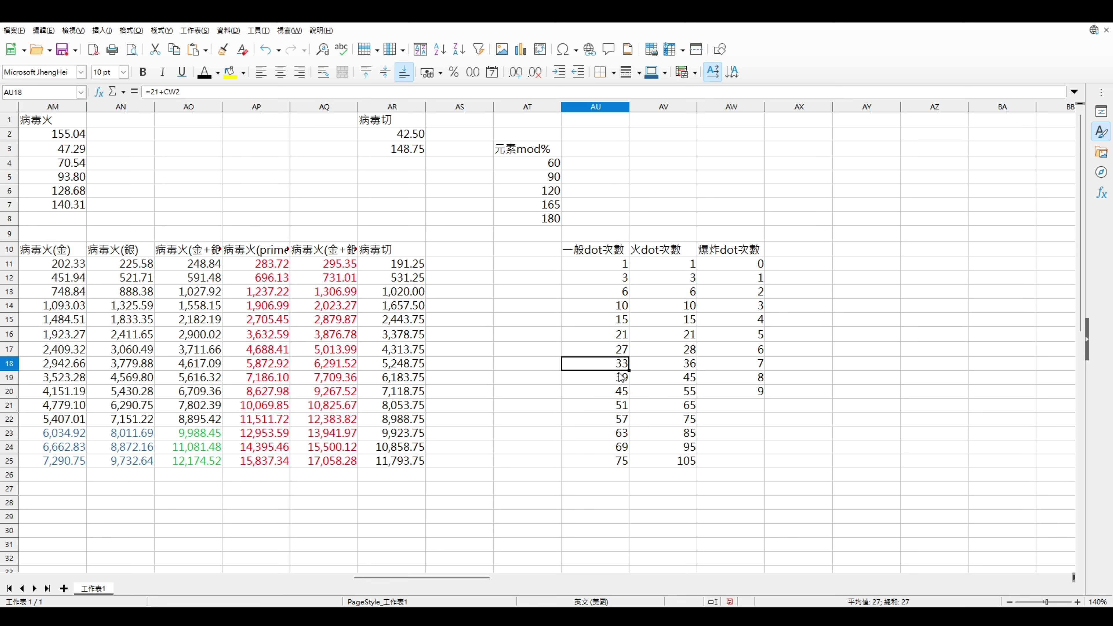
Step: Inspect the 一般dot次數 formulas second by second from AU11 to AU17
left_click(601, 277)
left_click(516, 288)
left_click(549, 265)
left_click(580, 265)
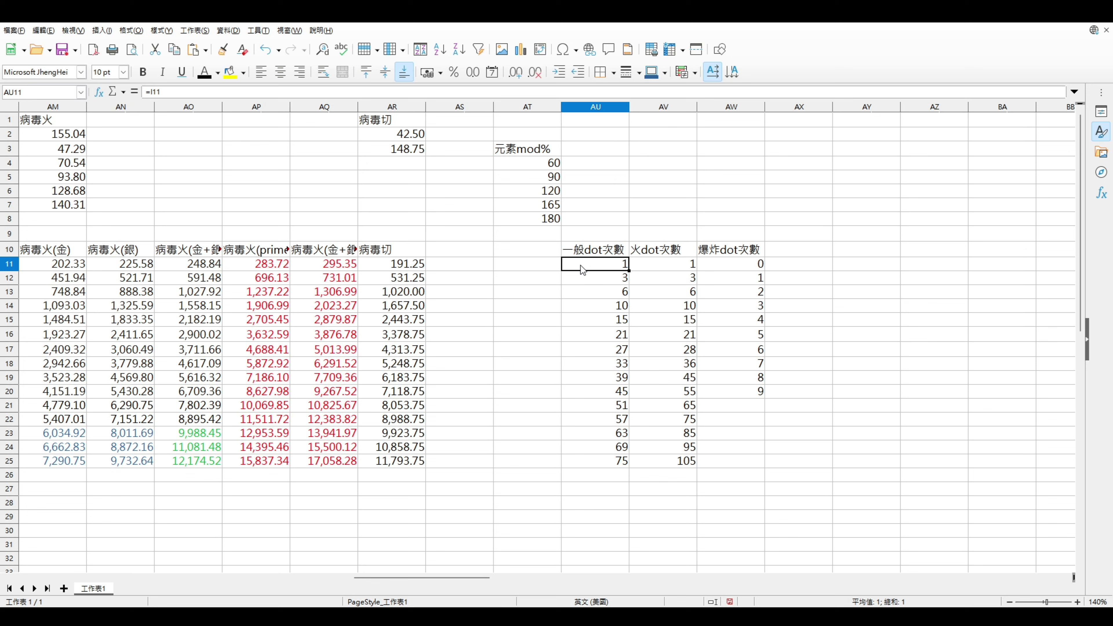
left_click(588, 282)
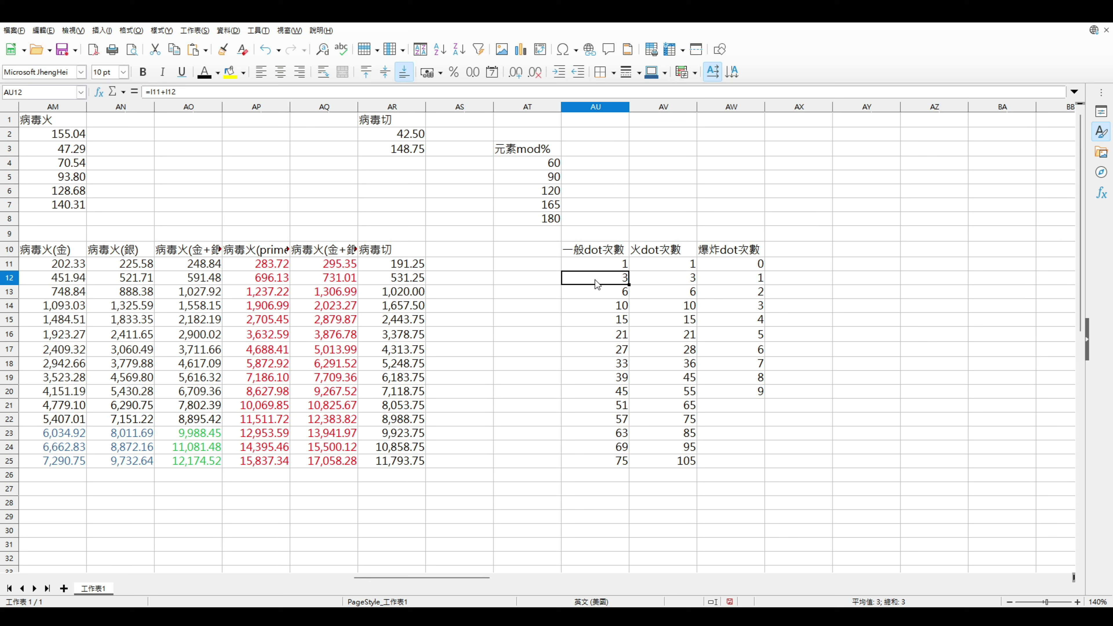
left_click(601, 287)
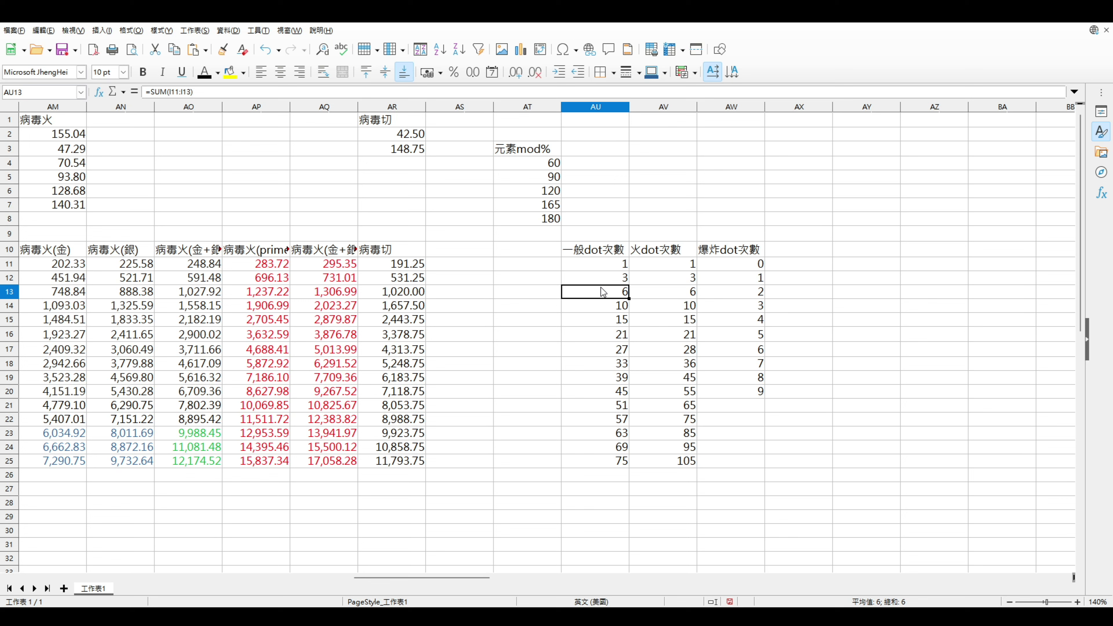
left_click(606, 307)
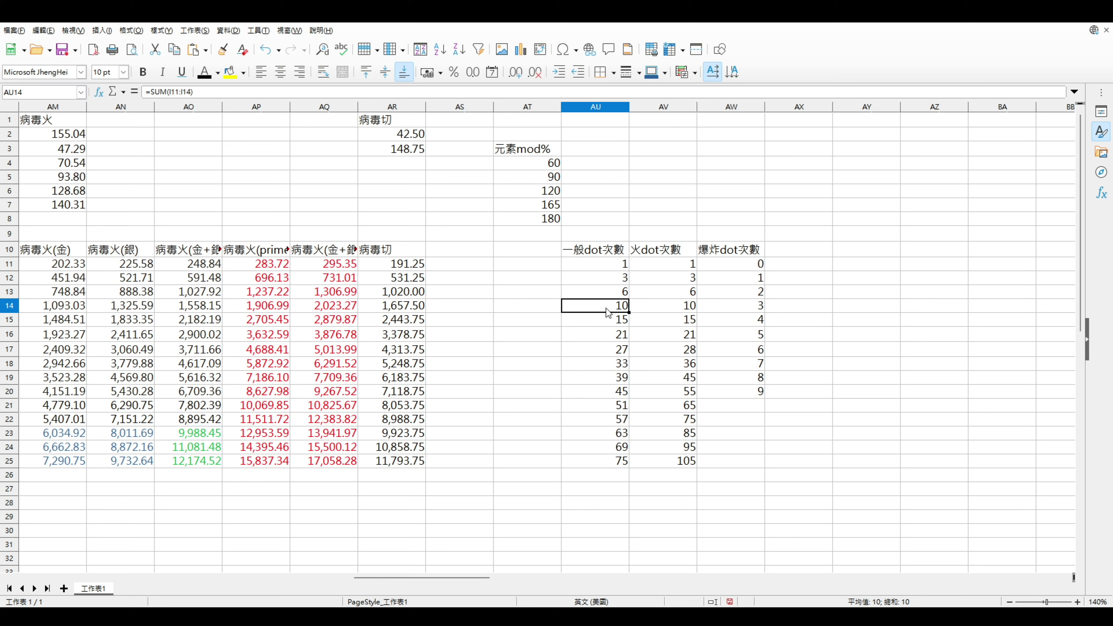
left_click(613, 320)
left_click(619, 335)
left_click(622, 350)
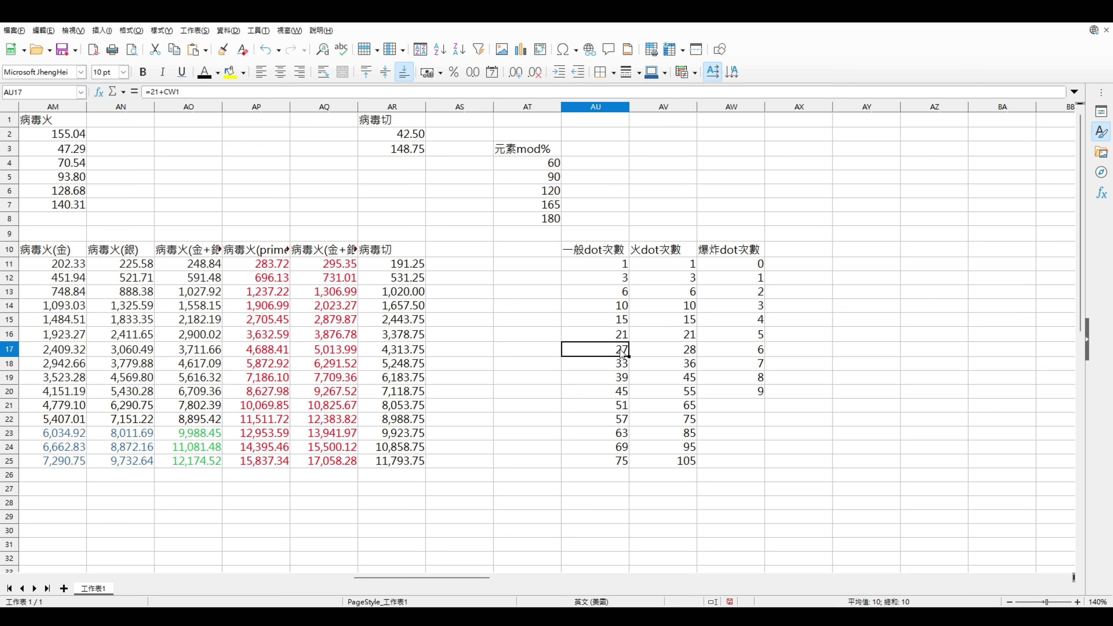
Step: Compare the 一般dot次數 formulas of the sixth and seventh seconds in AU16 and AU17, referring back to AU11
left_click(618, 338)
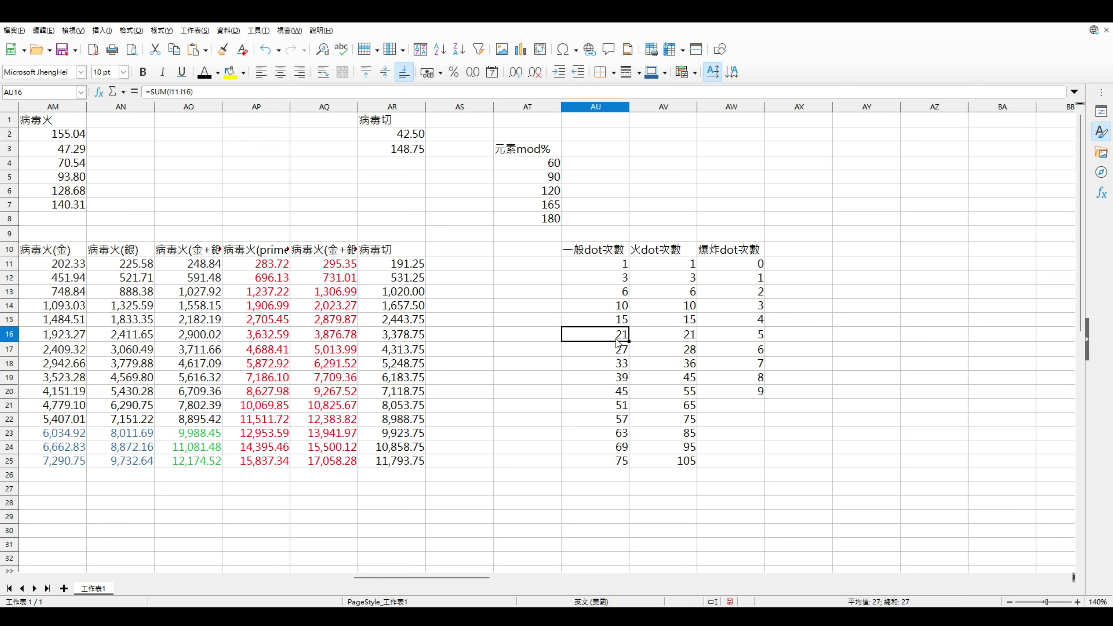
left_click(594, 350)
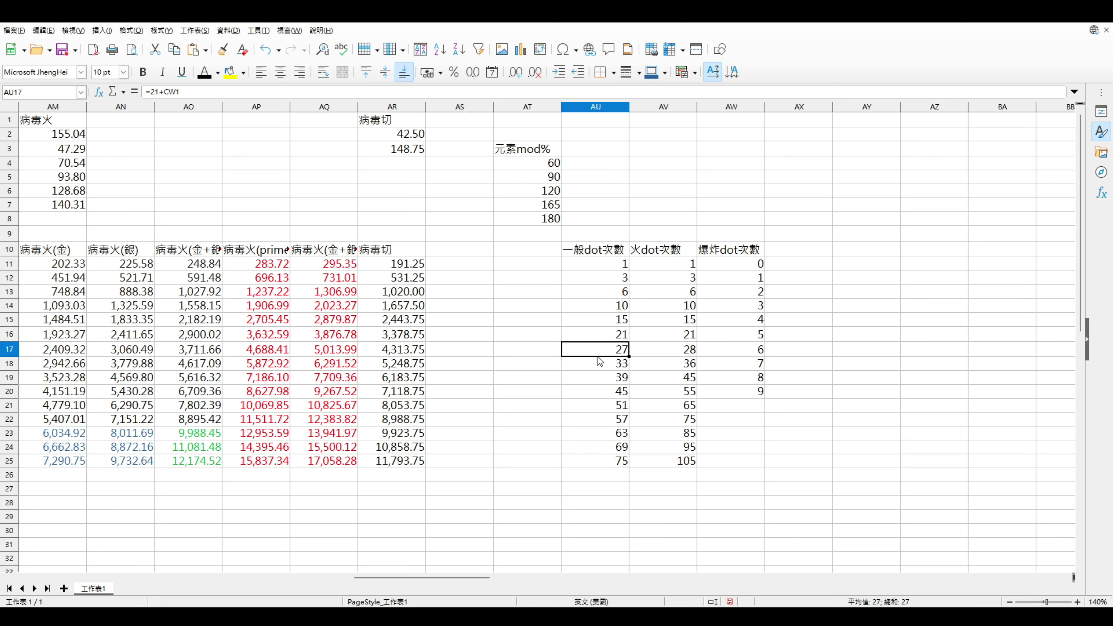
left_click(591, 263)
left_click(592, 350)
key("Up")
key("Down")
Step: Check the 一般dot次數 entries from AU16 through AU22, ending on the tenth-second entry in AU20
left_click(613, 336)
left_click(613, 351)
left_click(609, 366)
left_click(608, 378)
left_click(610, 392)
left_click(614, 406)
left_click(616, 419)
left_click(592, 390)
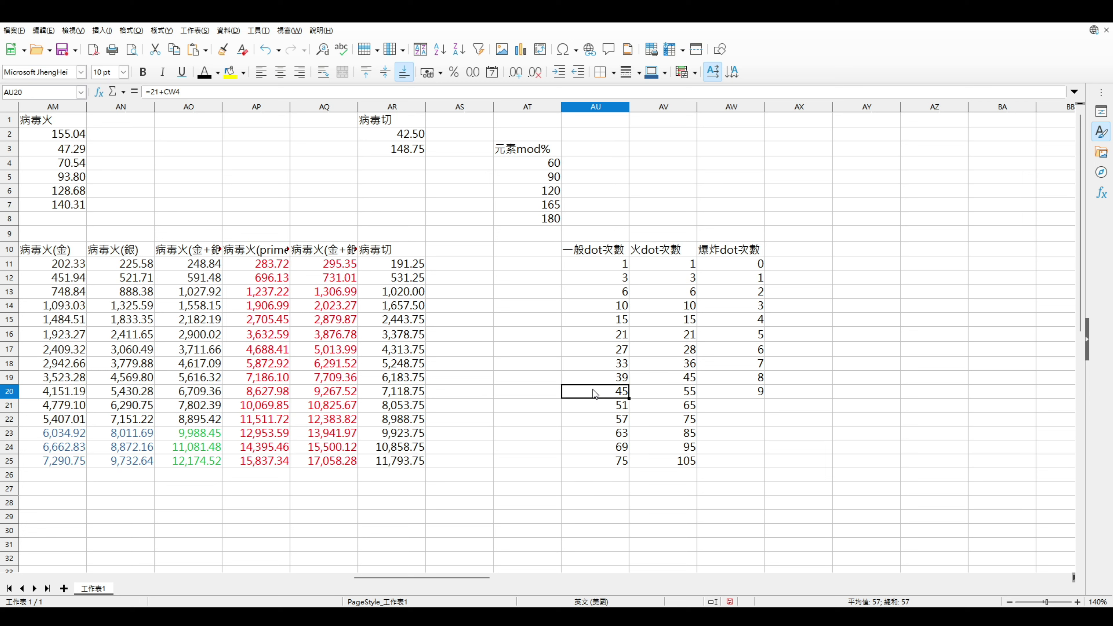
Step: Check the 一般dot次數 entries in AU18 and AU19, and the opening 火dot次數 entries from AV11 to AV14
left_click(595, 363)
left_click(592, 378)
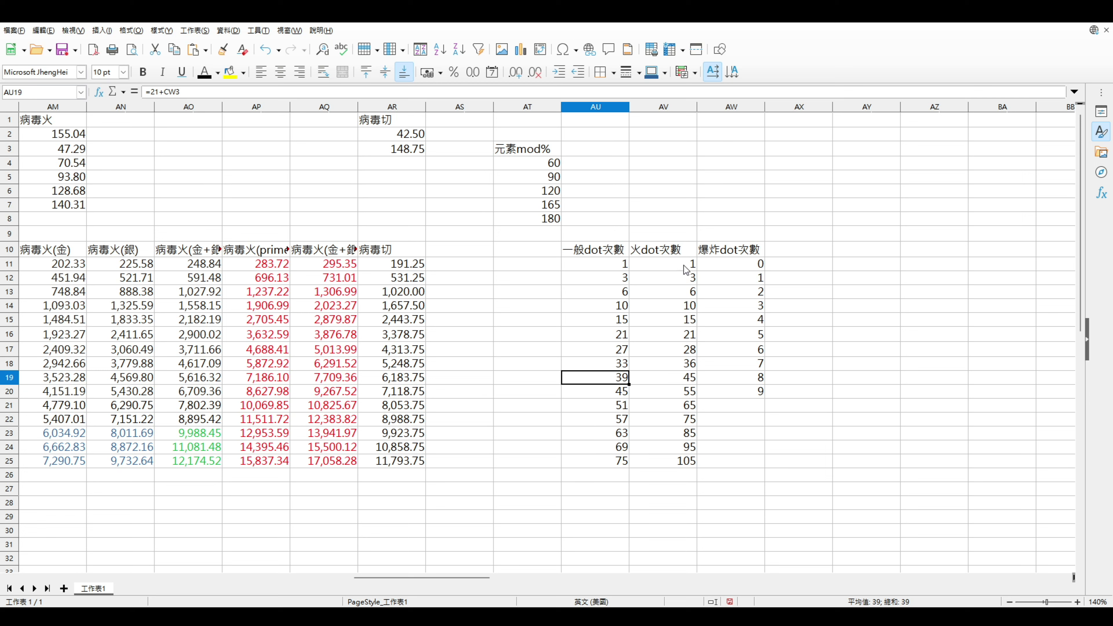
left_click_drag(681, 266, 675, 307)
left_click(675, 308)
left_click(690, 277)
left_click(682, 265)
Step: Inspect the 火dot次數 formulas row by row from AV12 down to AV18
left_click(682, 283)
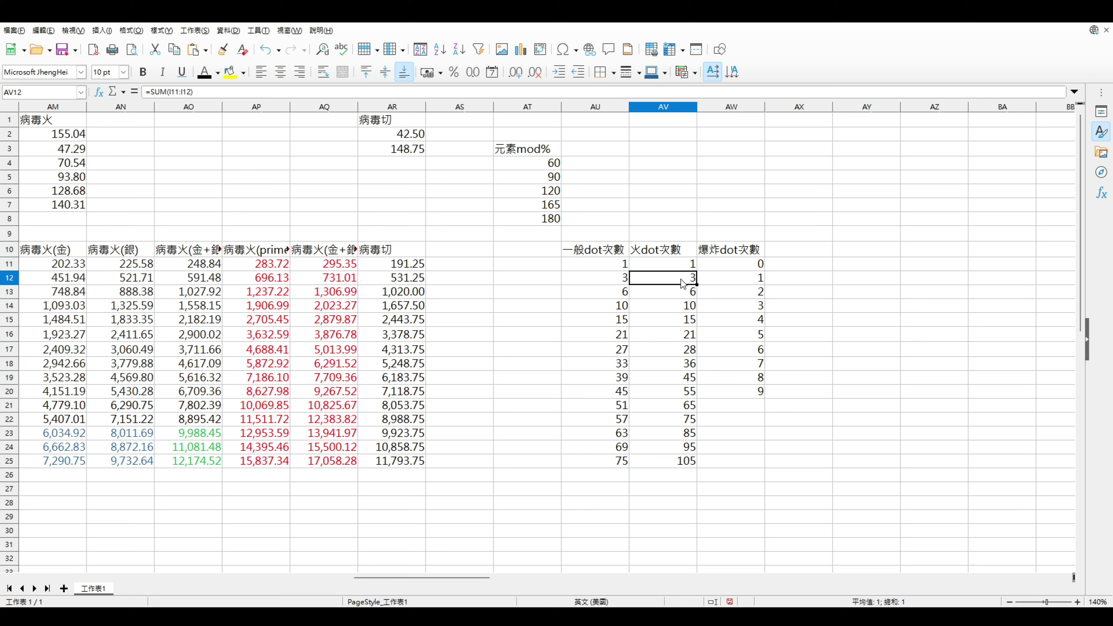
left_click(682, 294)
left_click(677, 308)
left_click(673, 334)
left_click(674, 350)
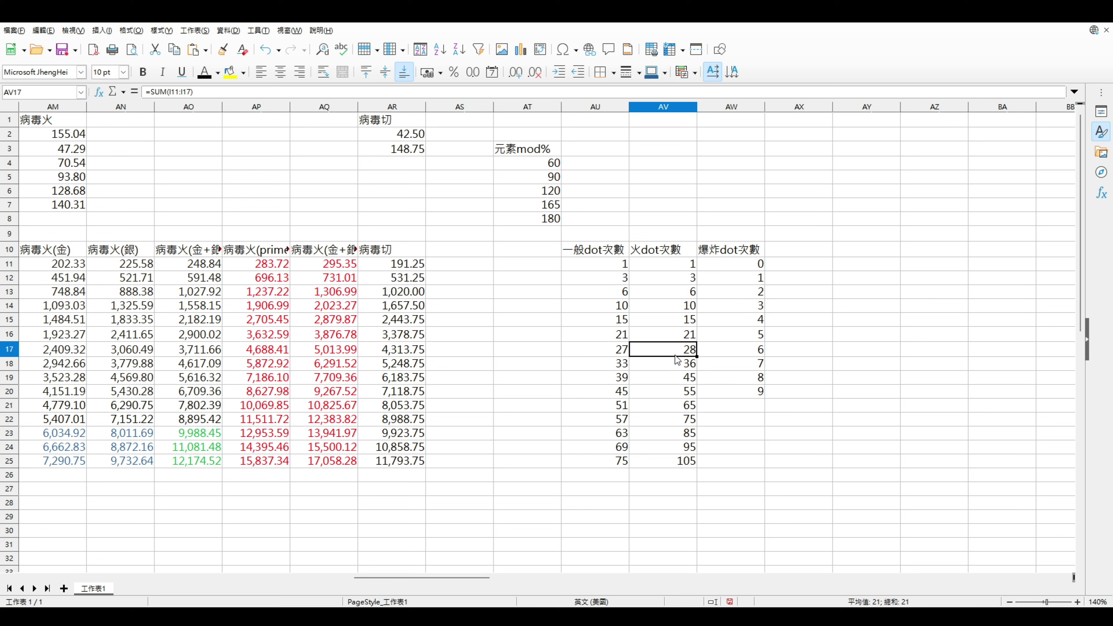
left_click(667, 366)
Step: Compare the 火dot次數 entries of the sixth and seventh seconds in AV16 and AV17, ending on the column heading
left_click(669, 348)
left_click(668, 340)
left_click(669, 344)
left_click(669, 341)
left_click(669, 345)
left_click(669, 340)
left_click(669, 344)
left_click(674, 255)
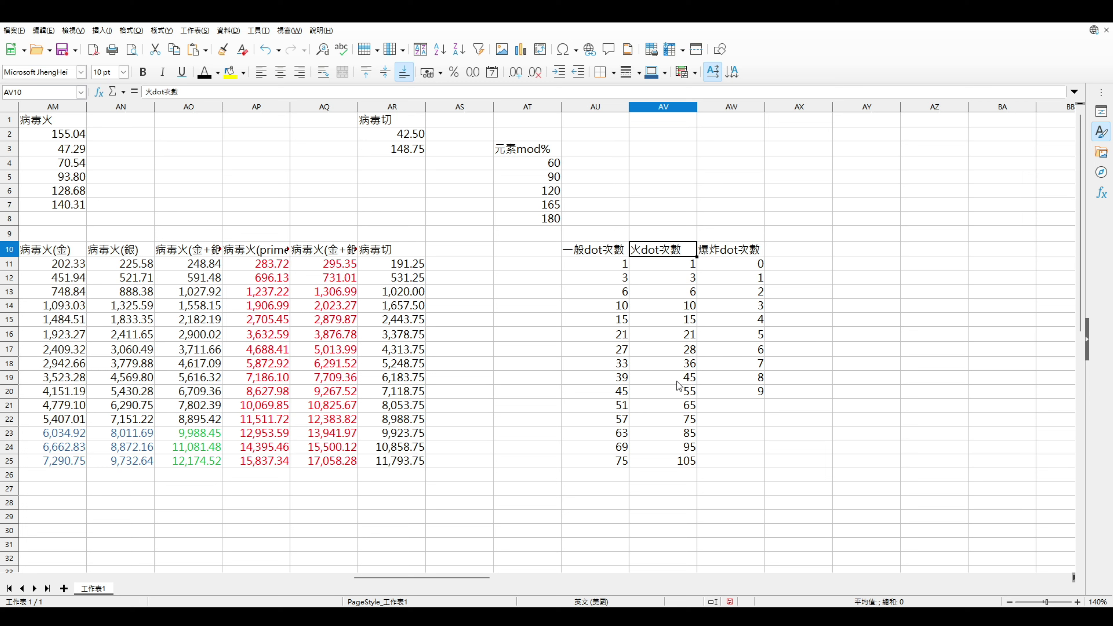
Step: Compare the 一般dot次數 and 火dot次數 columns down to their fifteenth-second entries in AU25 and AV25
left_click(684, 451)
left_click(616, 351)
left_click(618, 263)
left_click(611, 380)
left_click(620, 450)
left_click(615, 466)
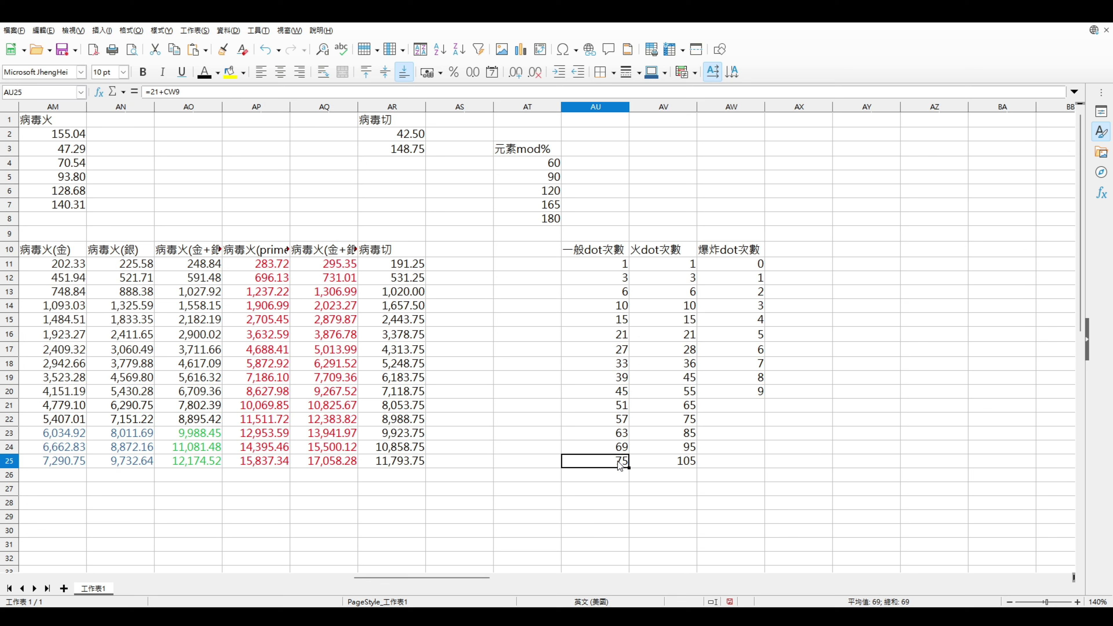
left_click(680, 436)
left_click(667, 461)
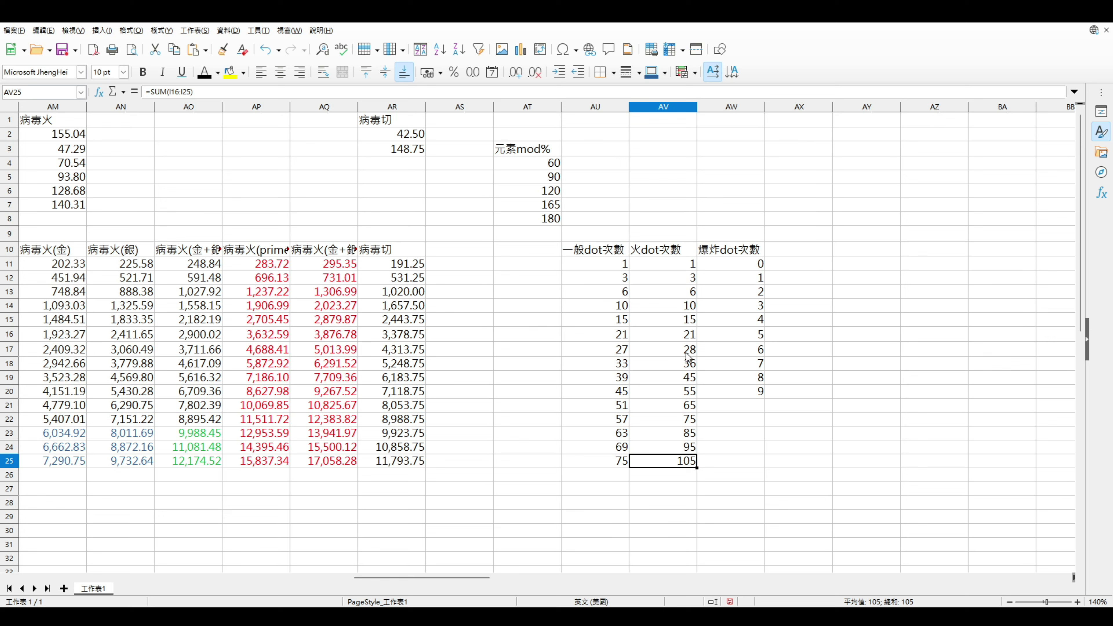
Step: Review the 火dot次數 entries in AV11:AV12 against the sixth-second entry in AV16 and the tenth-second entry in AV20
left_click_drag(678, 269, 682, 283)
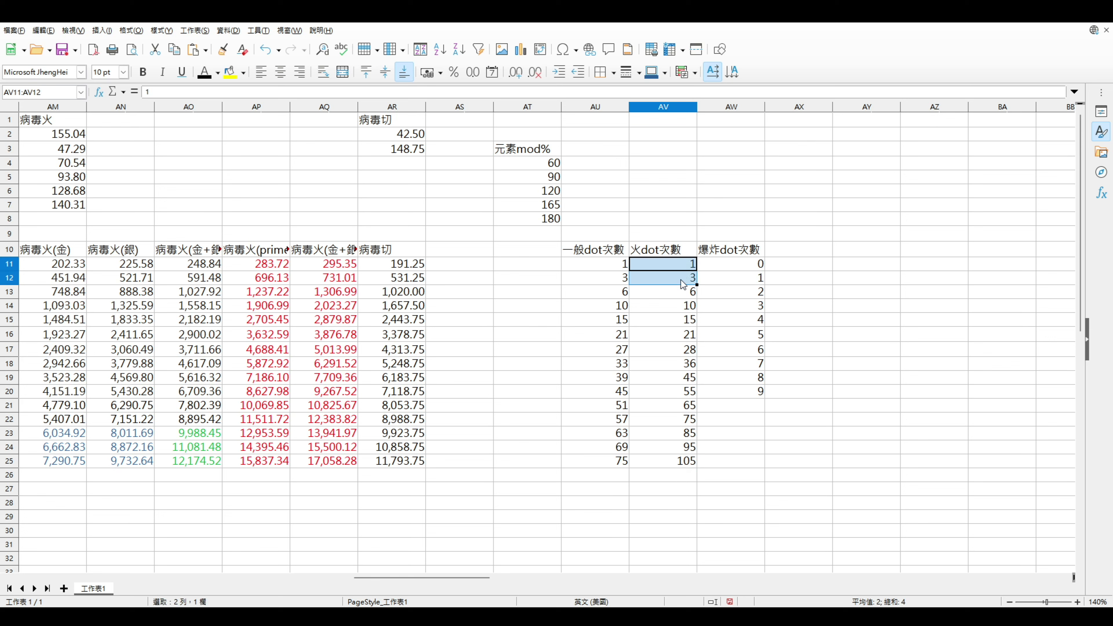
left_click(681, 283)
left_click_drag(678, 389, 678, 332)
left_click(679, 331)
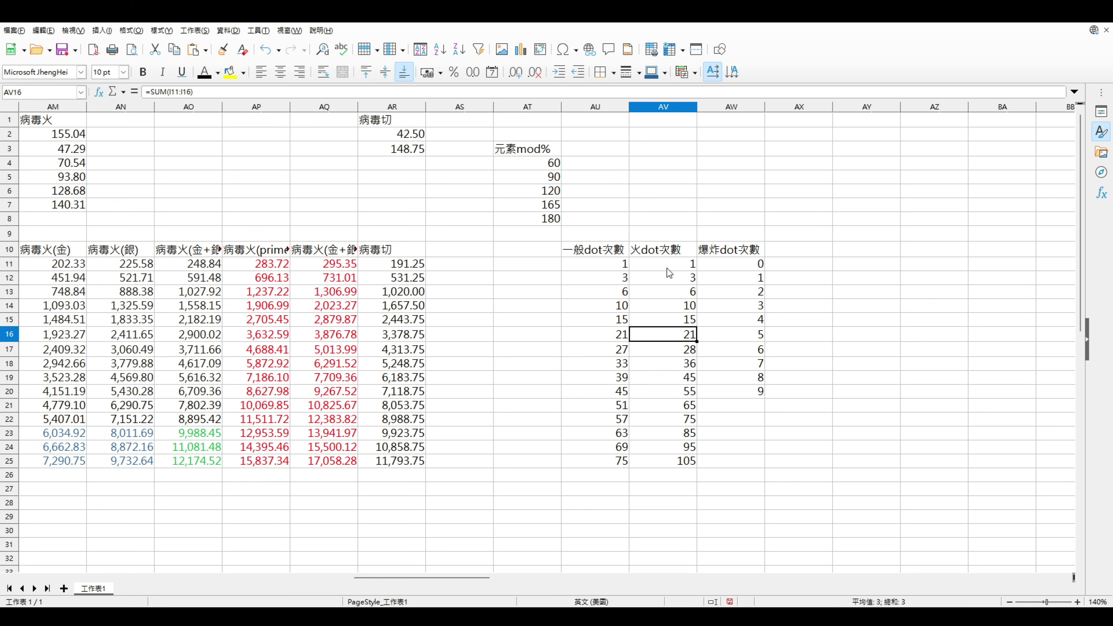
left_click_drag(667, 268, 668, 279)
left_click(668, 380)
left_click(663, 393)
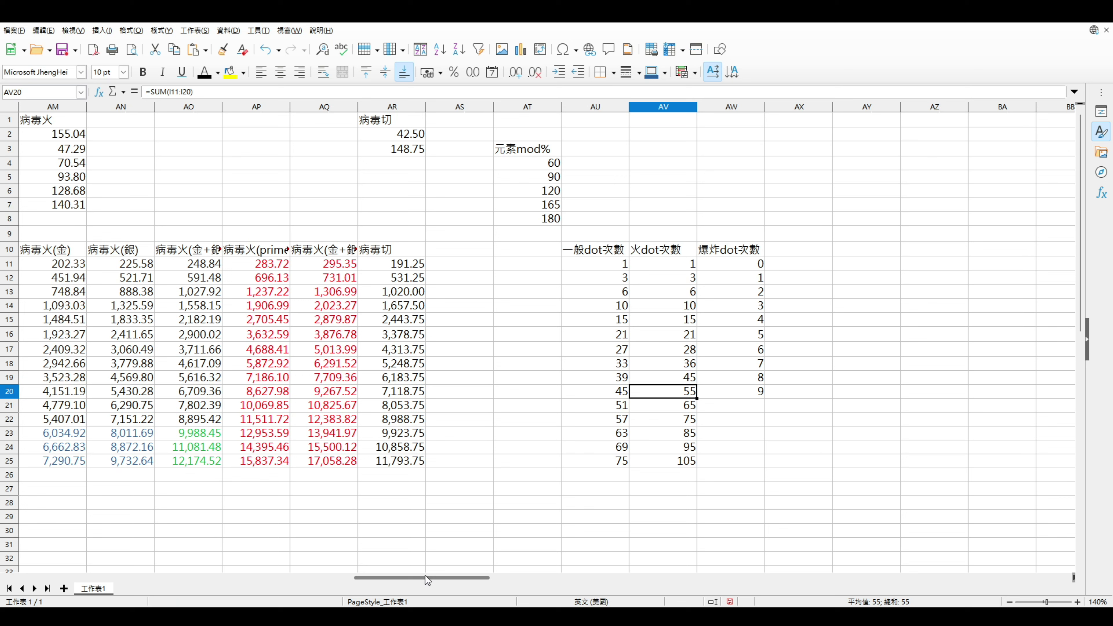
Step: Examine the 爆炸dot次數 column from AW11 to AW20, starting with the first-second entry
left_click_drag(756, 265, 745, 387)
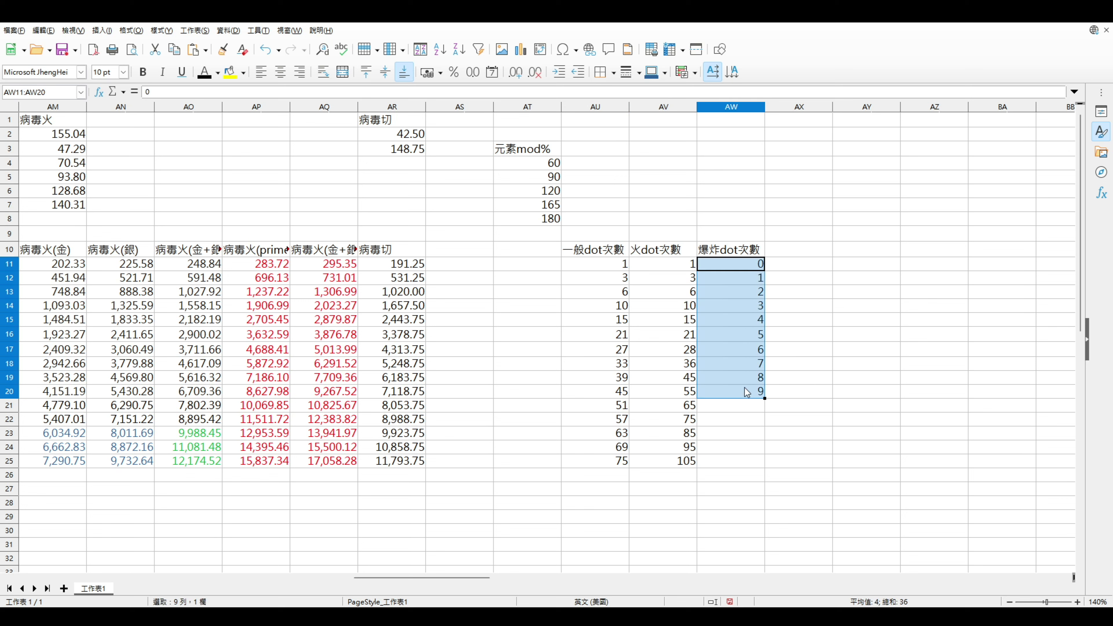
left_click(779, 253)
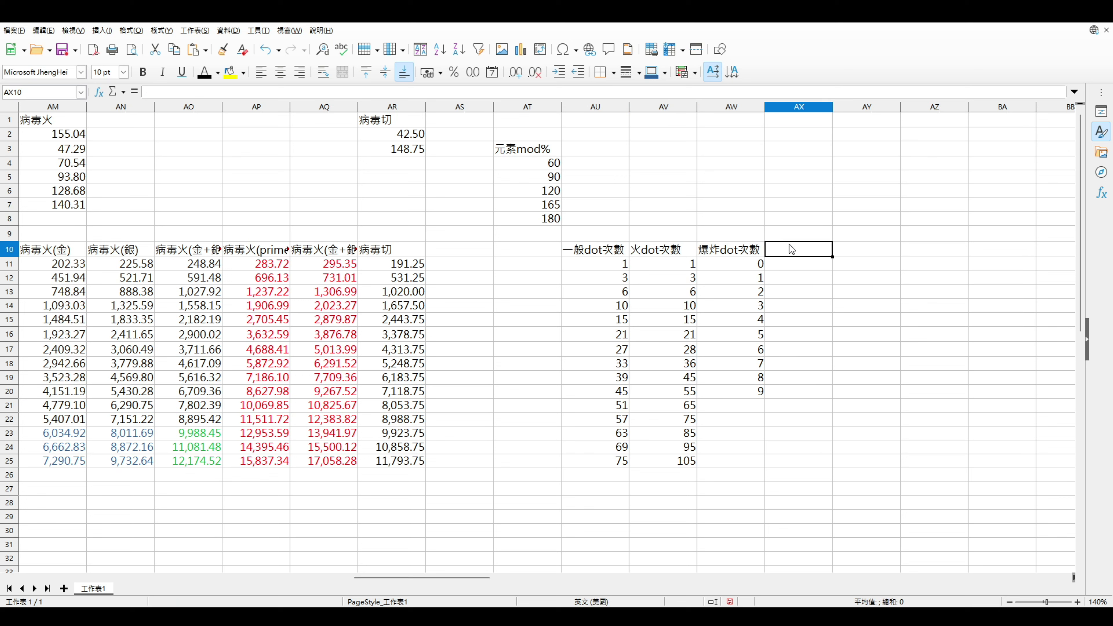
left_click(796, 265)
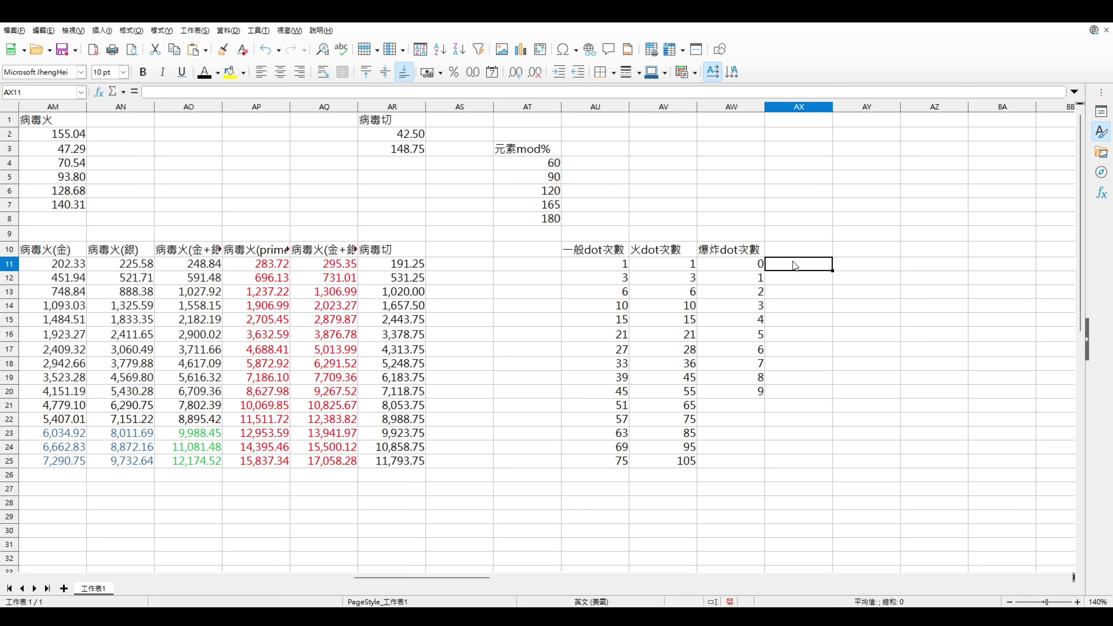
left_click(744, 269)
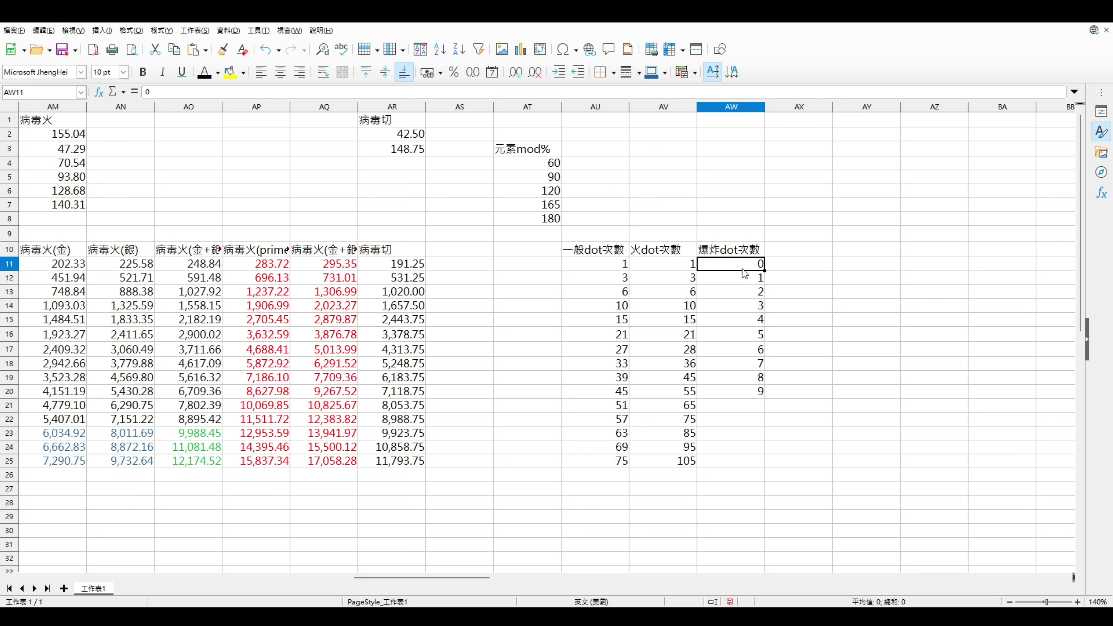
left_click_drag(745, 273, 736, 392)
left_click(723, 407)
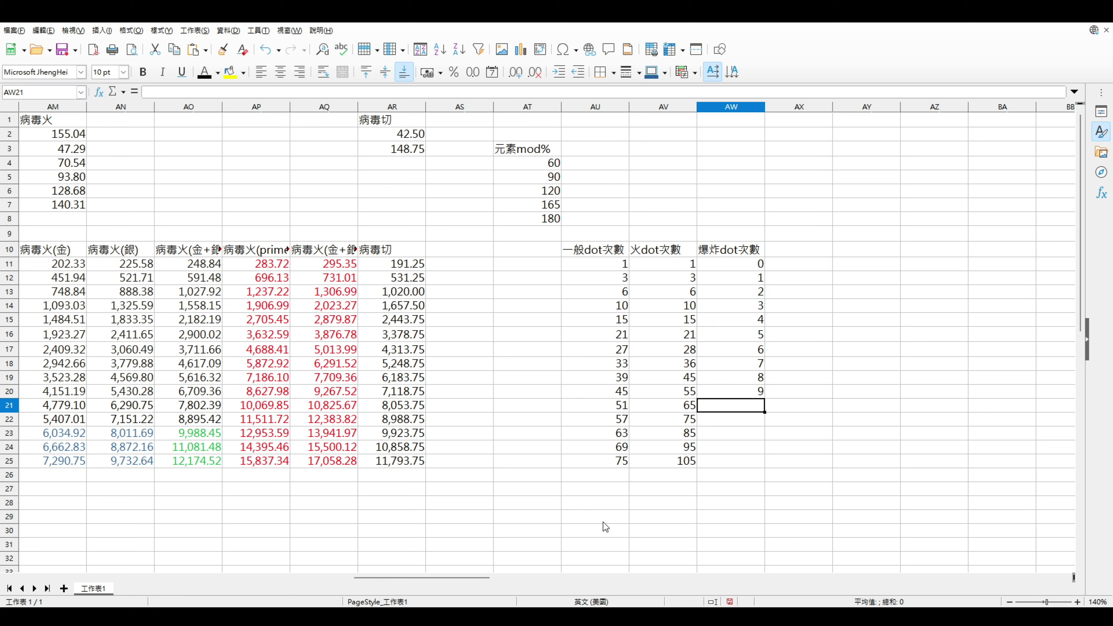
Step: Compare the ninth- and tenth-second entries across the three dot-count columns, highlighting AT20:AW20
left_click_drag(614, 378, 552, 397)
left_click(571, 379)
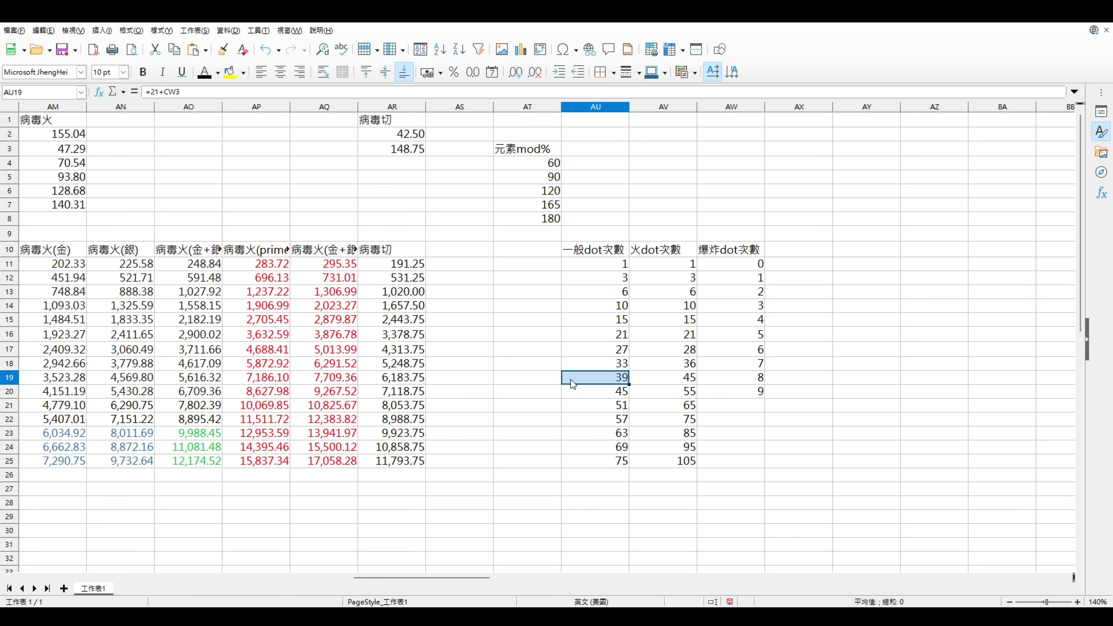
left_click(721, 380)
left_click(726, 389)
left_click_drag(526, 391, 731, 394)
Step: Examine the 等比例傷害 values in row 2 alongside the 單次dot傷害 values in row 3
left_click_drag(462, 568, 175, 571)
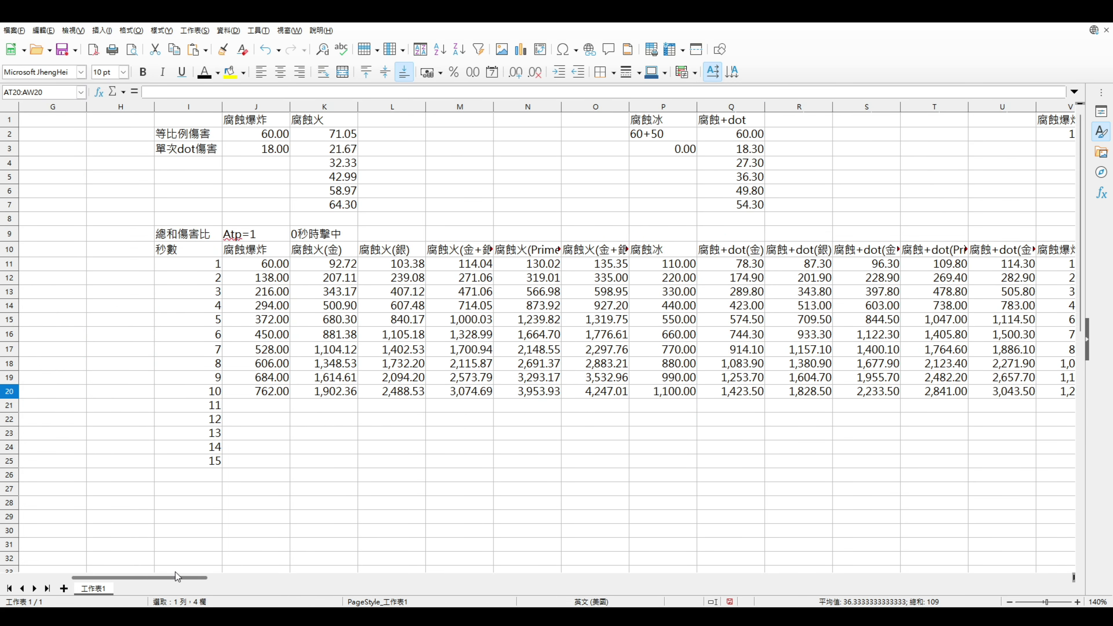
left_click(173, 135)
left_click_drag(185, 138, 505, 144)
left_click(14, 135)
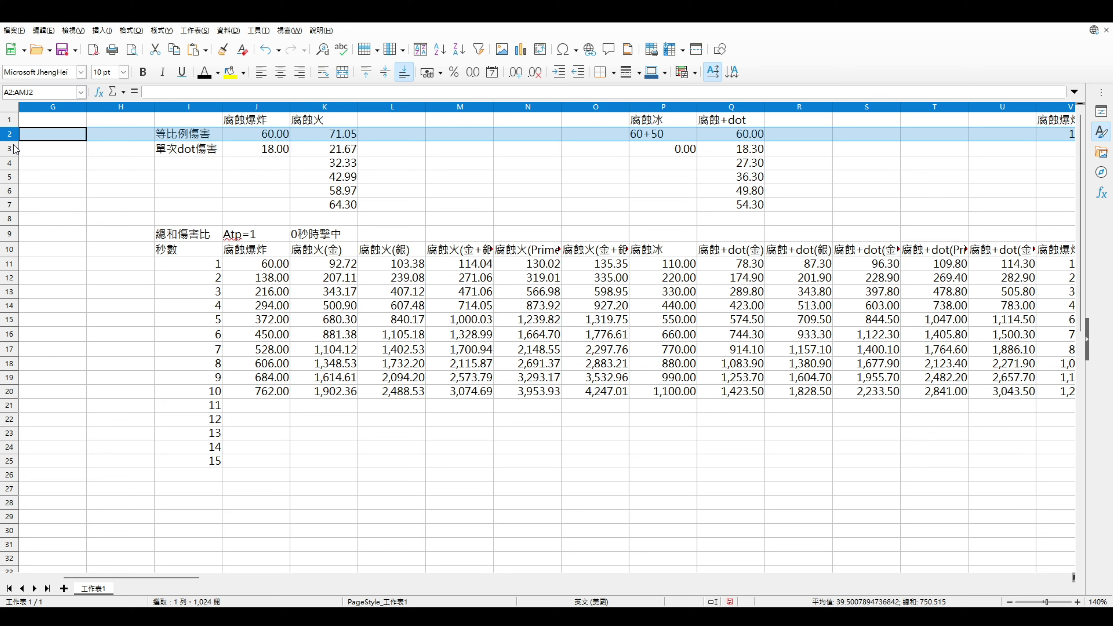
left_click(13, 143)
left_click(12, 137)
left_click(11, 143)
left_click(11, 137)
left_click(9, 143)
left_click(9, 136)
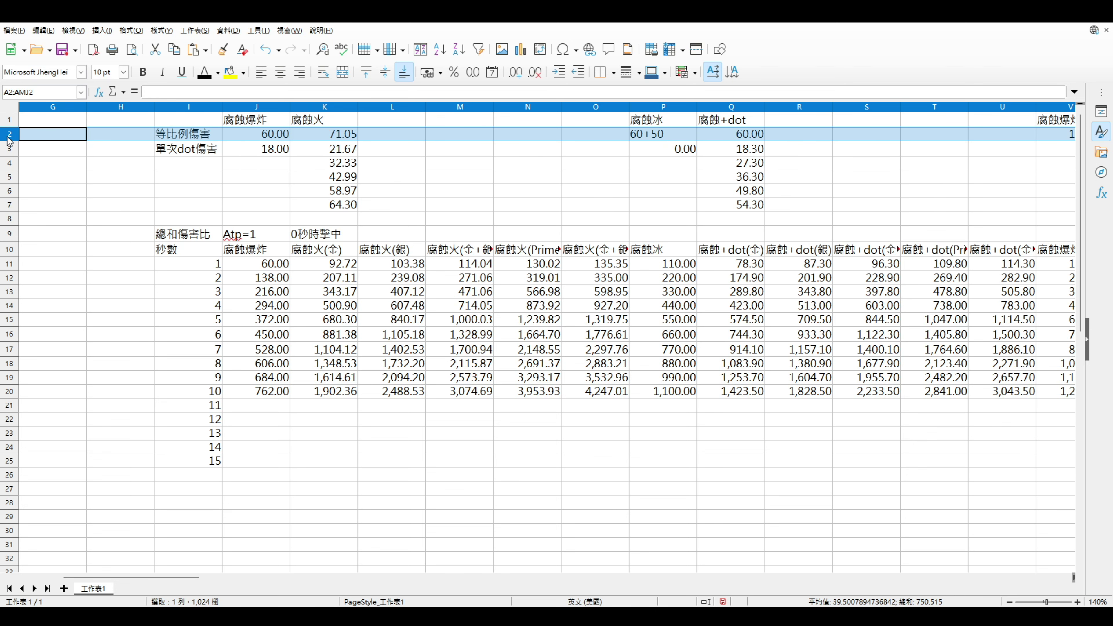
Step: Check the 等比例傷害 value of 腐蝕爆炸 in J2 together with its heading and the whole of row 2
left_click_drag(191, 135, 256, 136)
left_click(256, 135)
left_click(255, 120)
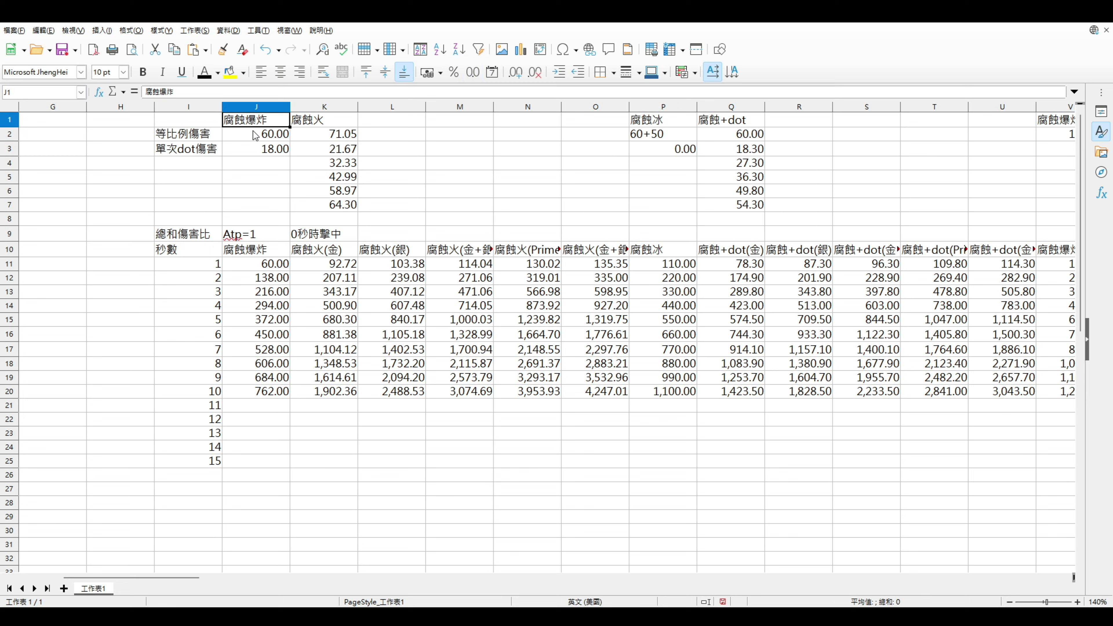
left_click(254, 135)
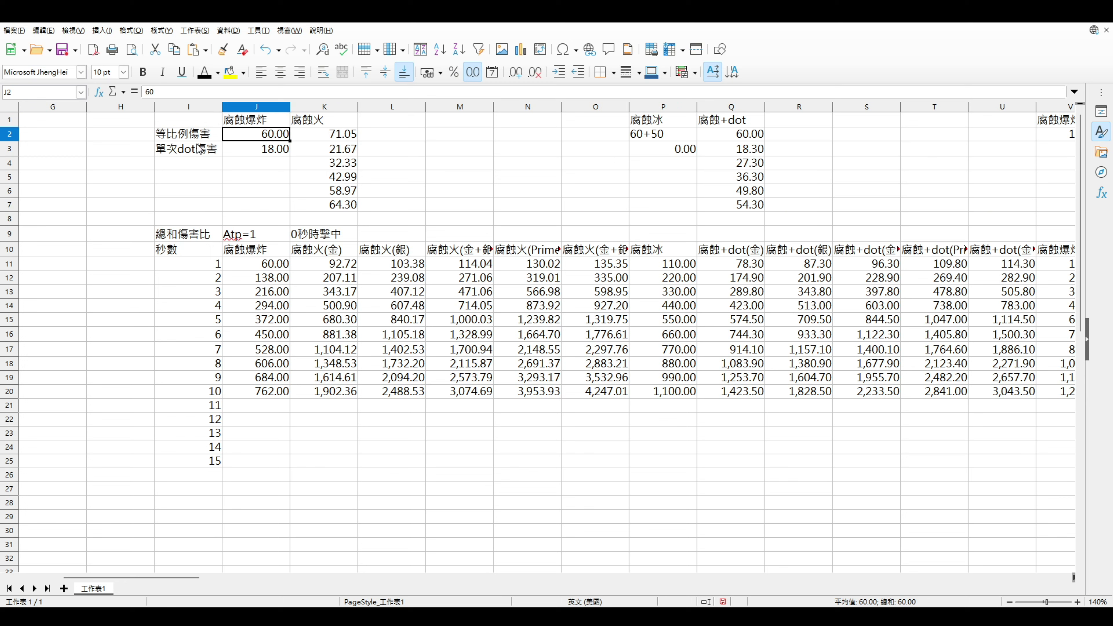
left_click(12, 137)
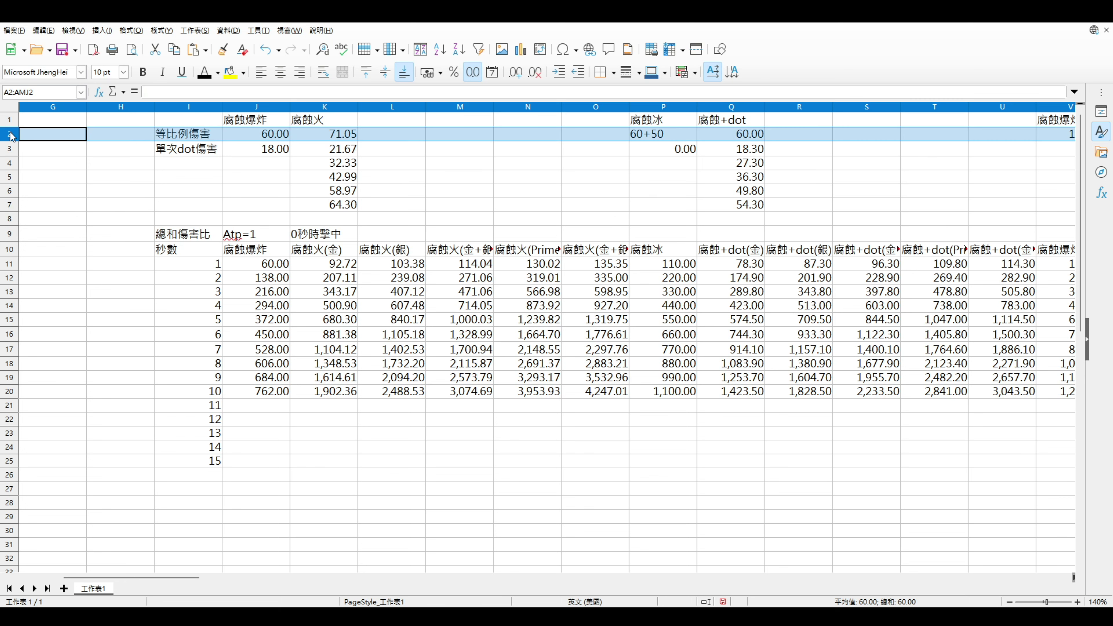
mouse_move(244, 117)
left_mouse_down()
mouse_move(247, 143)
mouse_move(250, 127)
left_mouse_up()
left_click(254, 133)
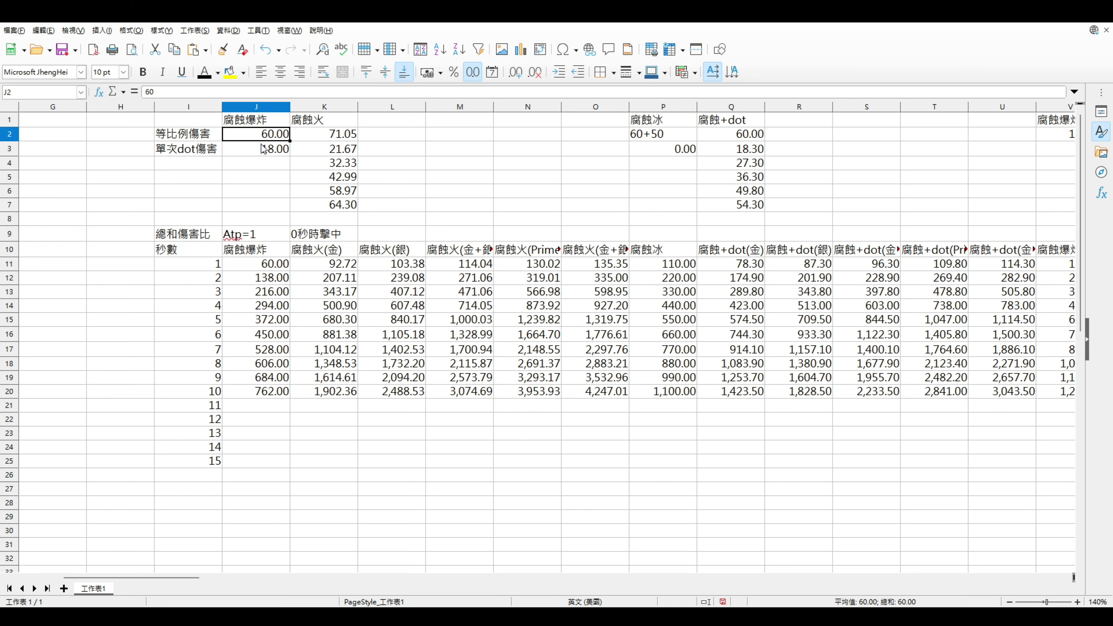
Step: Compare the 等比例傷害 values of 腐蝕爆炸, 腐蝕火 and 病毒+dot in J2, K2 and AH2
left_click(17, 139)
left_click(253, 142)
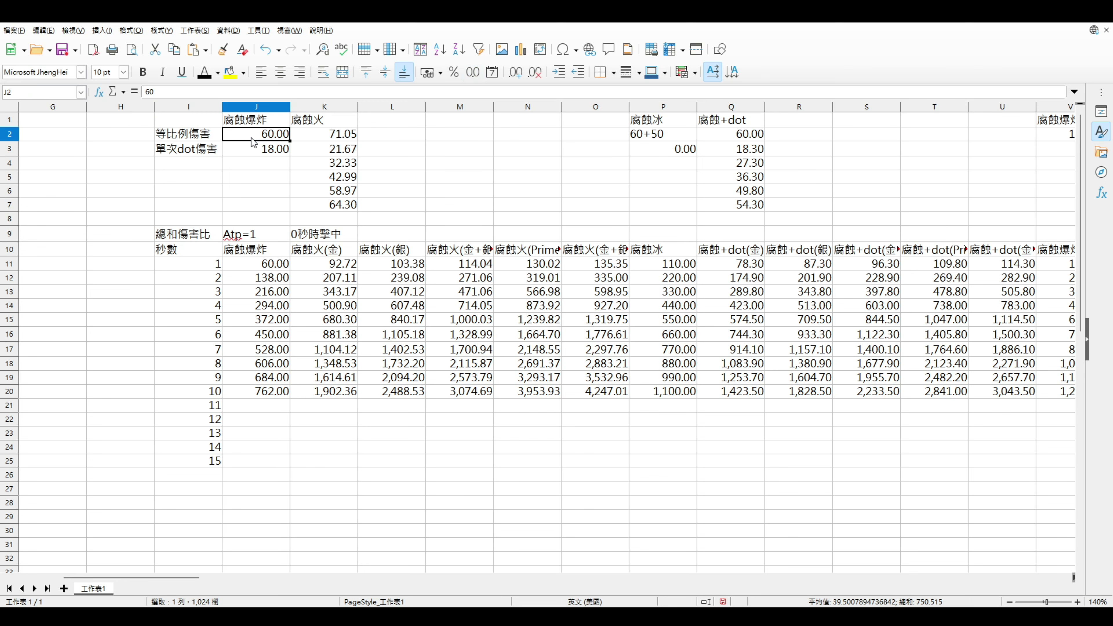
left_click(15, 141)
left_click(348, 136)
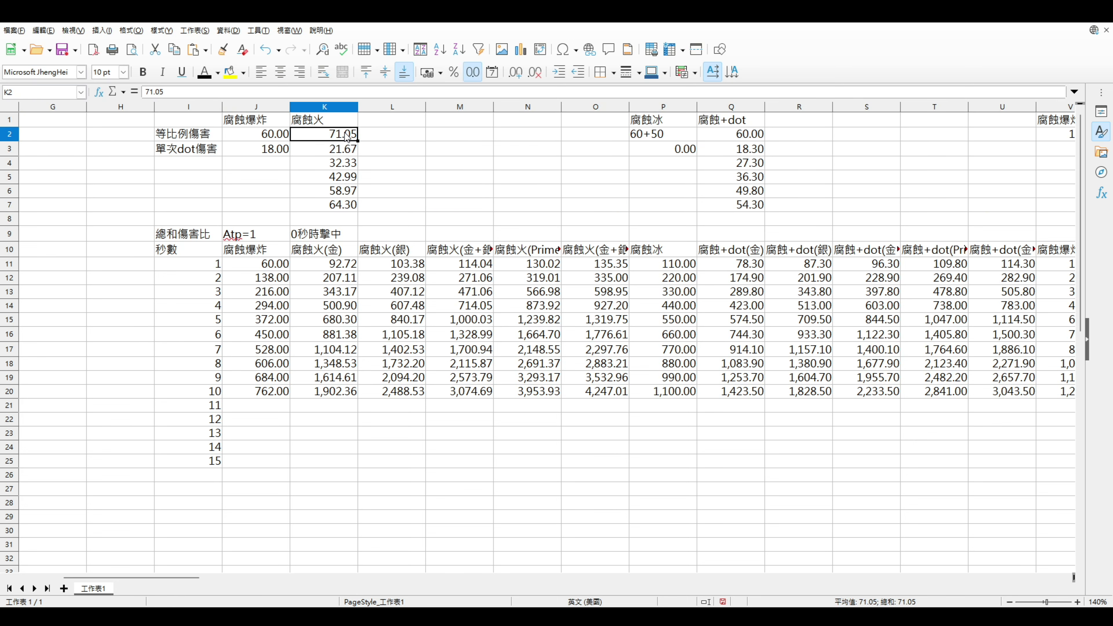
left_click(11, 140)
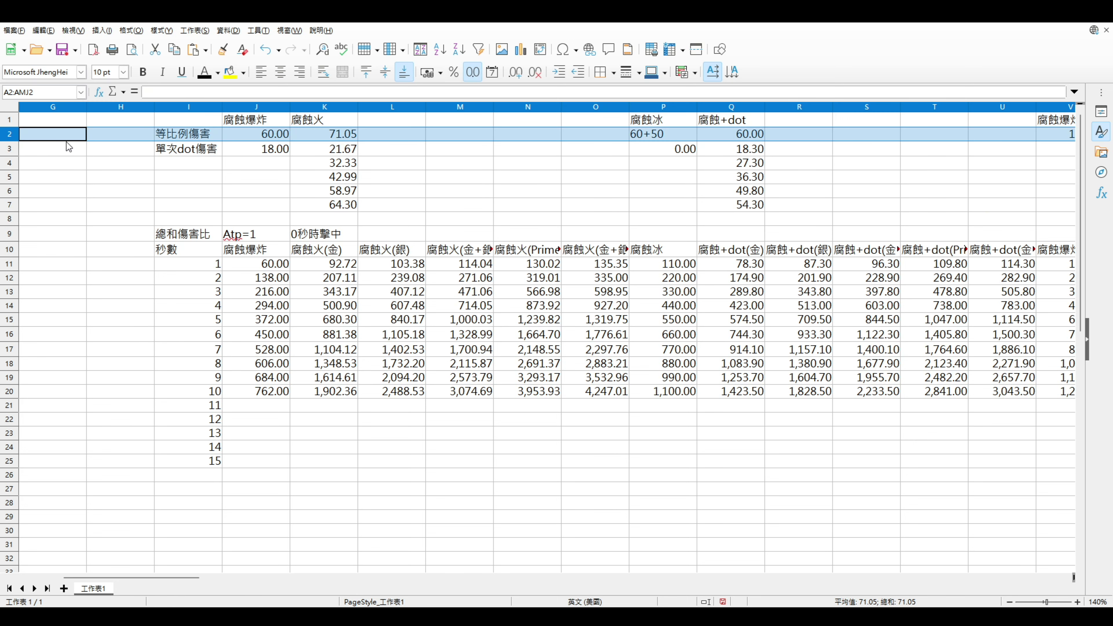
left_click_drag(186, 583, 362, 578)
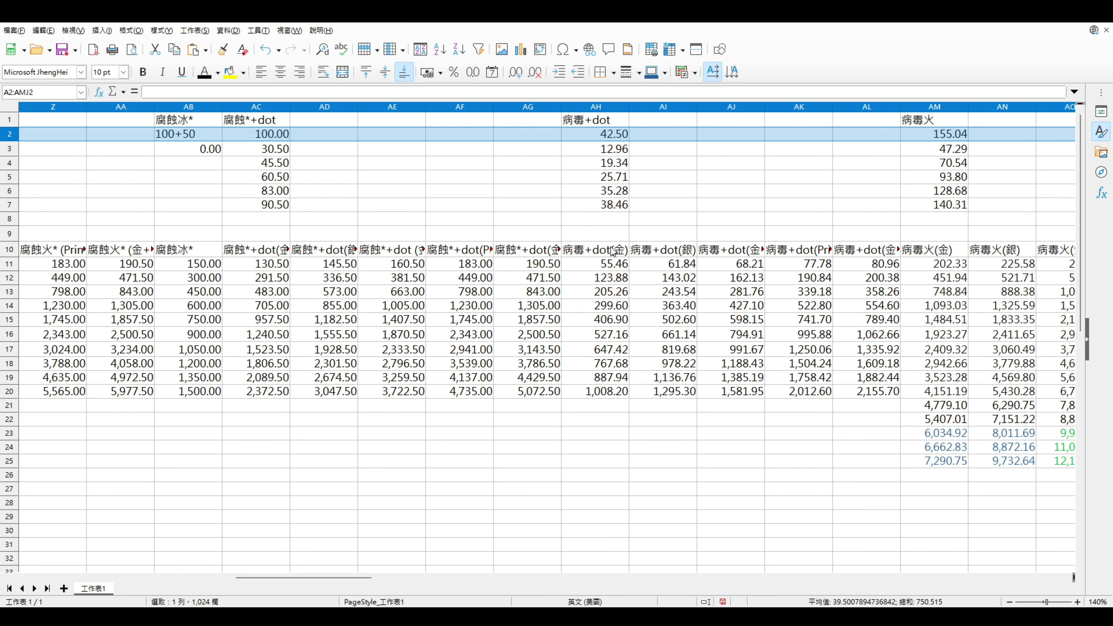
left_click(610, 137)
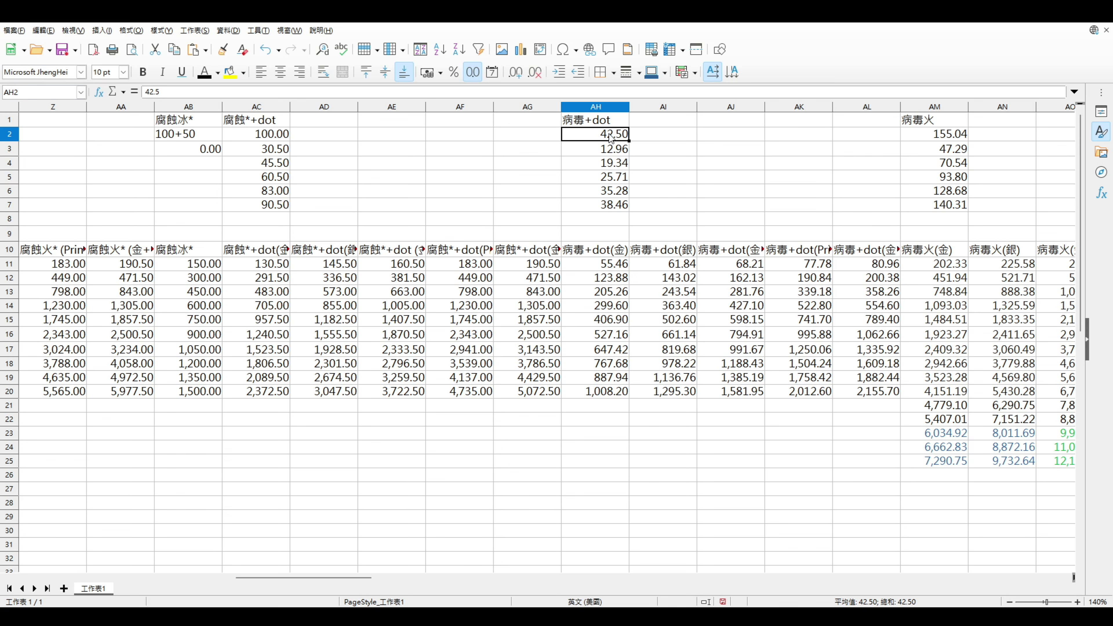
Step: Return to the 單次dot傷害 label and inspect the 腐蝕爆炸 formula in J3
left_click_drag(352, 578, 157, 581)
left_click(355, 150)
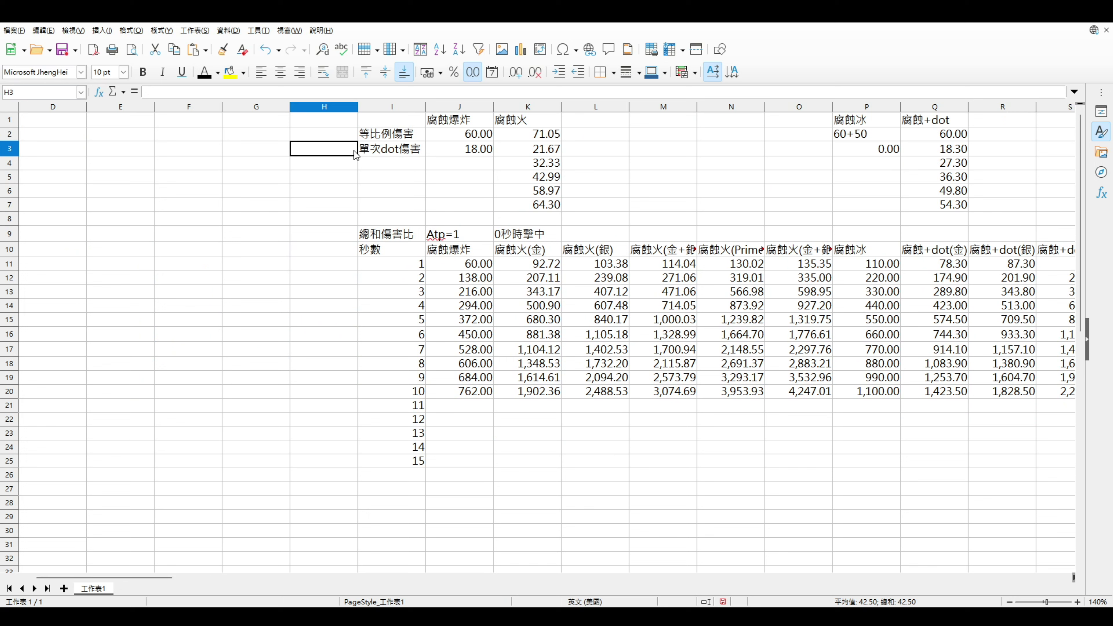
left_click(395, 156)
left_click_drag(456, 153, 465, 122)
left_click(454, 138)
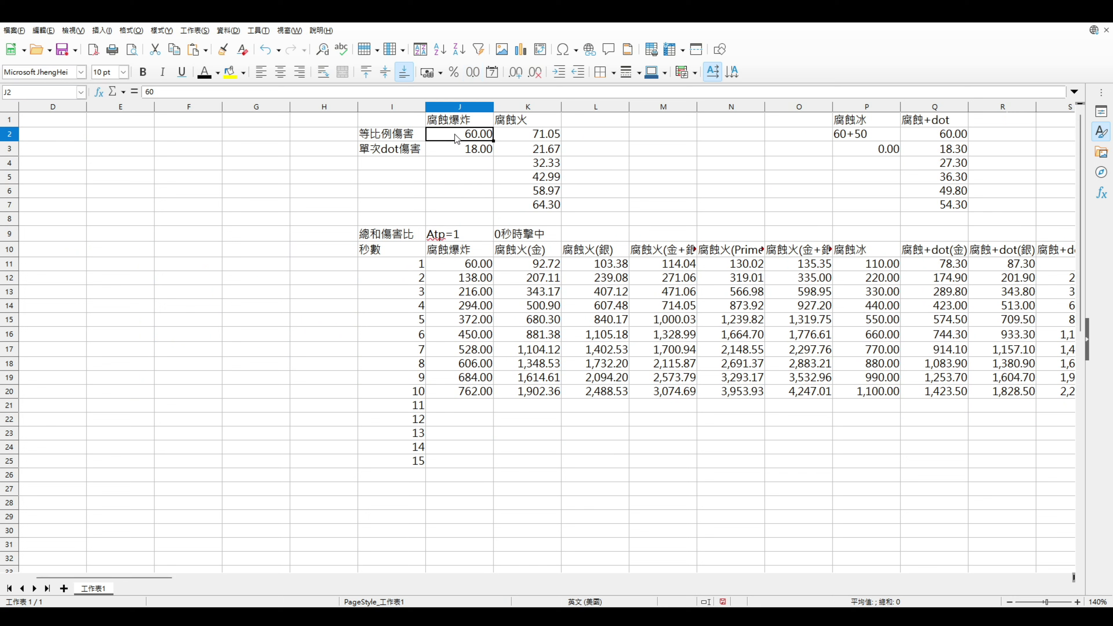
left_click(467, 151)
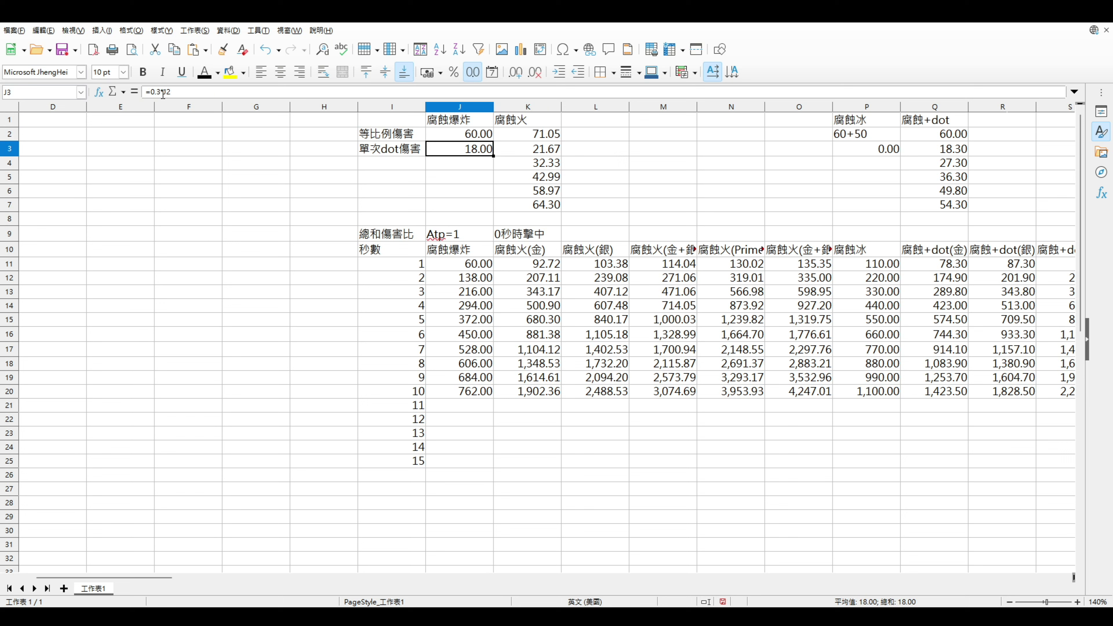
Step: Compare 等比例傷害 with 單次dot傷害 for 腐蝕爆炸 in J2 and J3 and for 腐蝕火 in K2 and K3
left_click(460, 128)
left_click(462, 152)
left_click(465, 135)
left_click(456, 150)
left_click(546, 132)
left_click(542, 152)
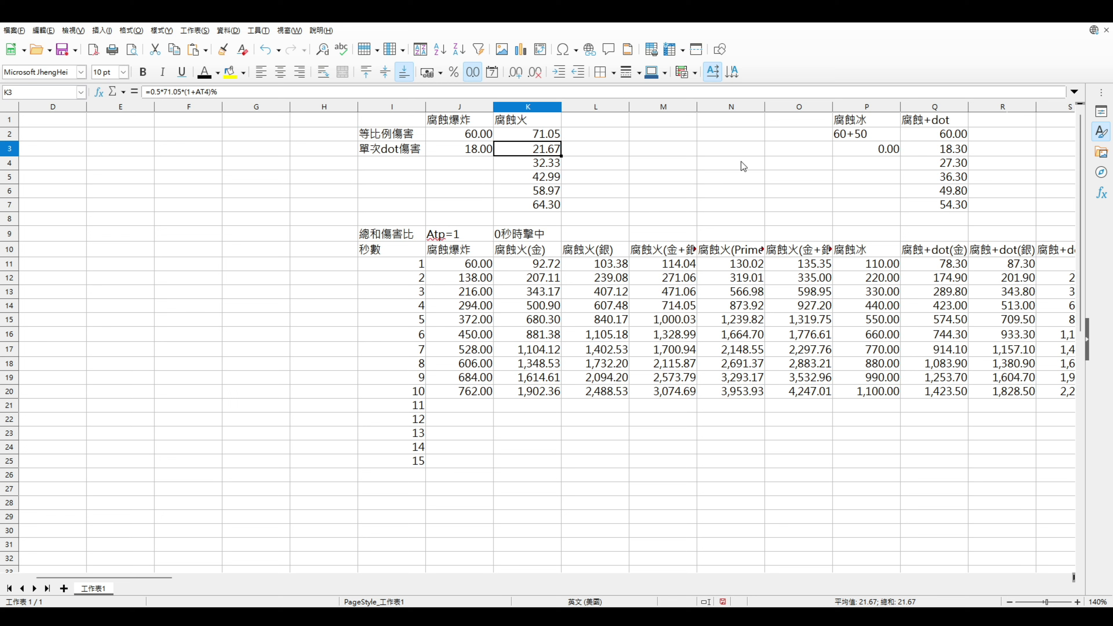
Step: Inspect the 單次dot傷害 entries of 腐蝕冰, 腐蝕+dot, 腐蝕爆炸* and 腐蝕火* in P3, Q4, V3 and W3
left_click(897, 151)
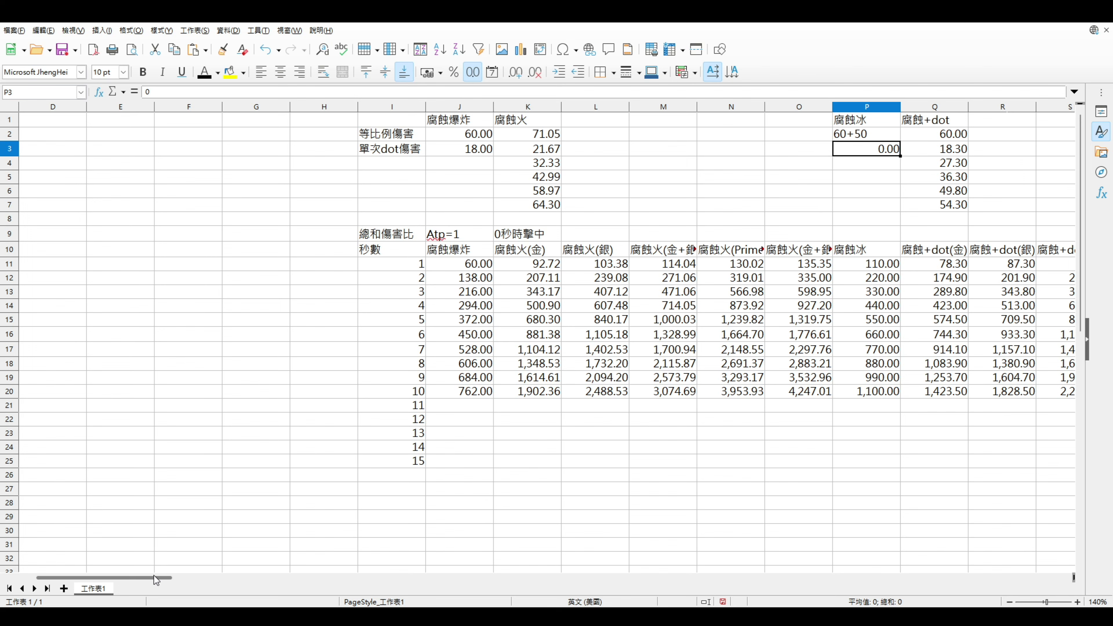
left_click_drag(164, 580, 211, 580)
left_click(551, 161)
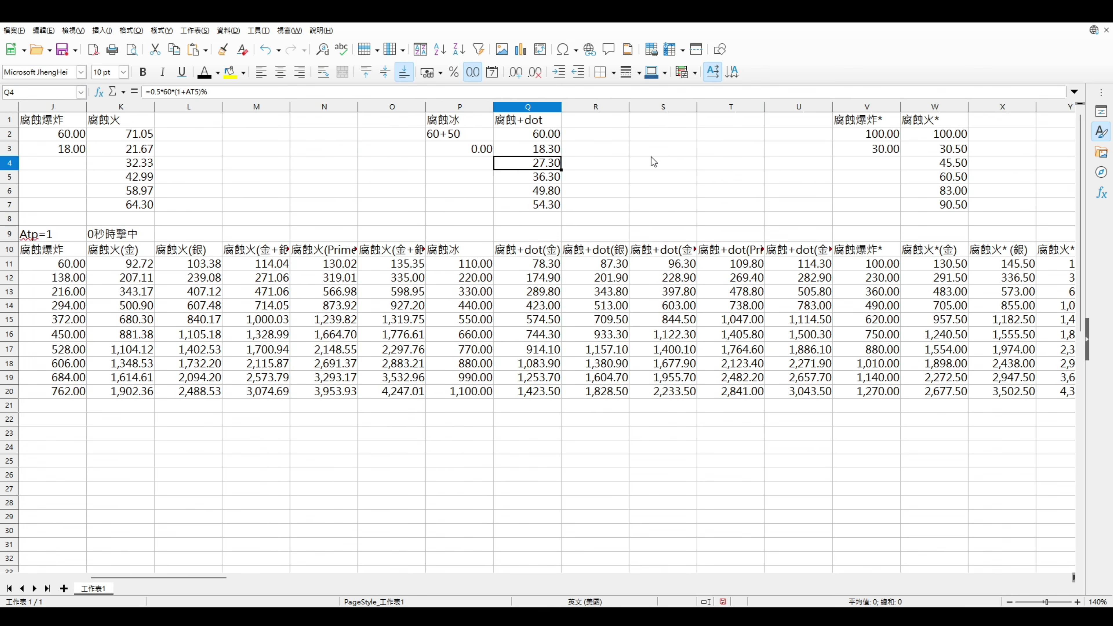
left_click(894, 152)
left_click(903, 152)
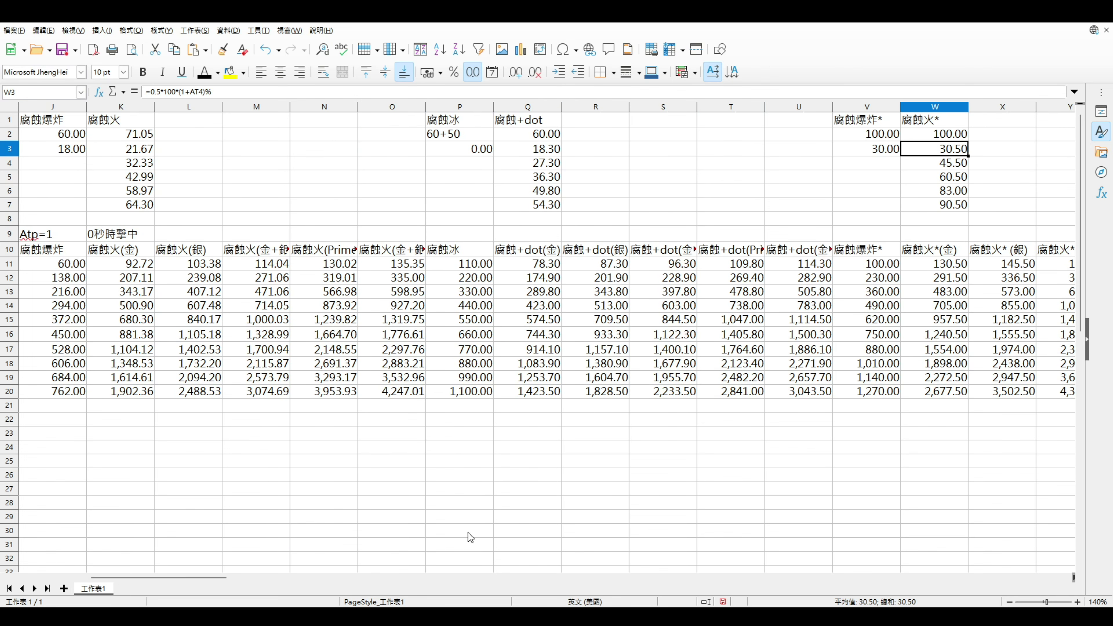
left_click_drag(217, 577, 151, 567)
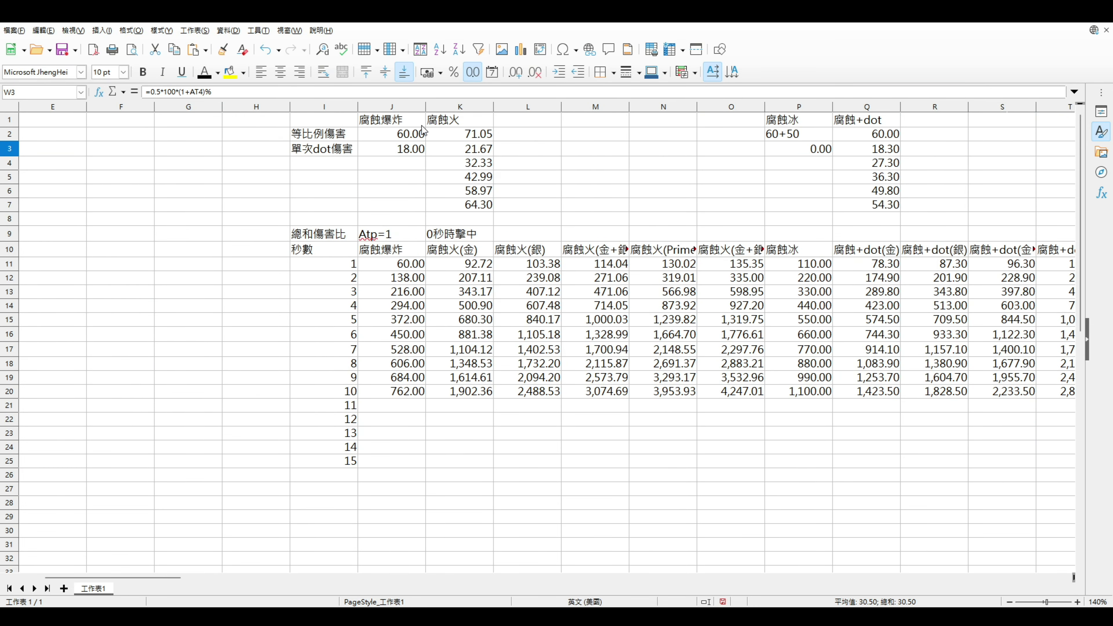
Step: Examine the 腐蝕火 等比例傷害 and 單次dot傷害 values in K2:K7 against the 腐蝕+dot values in Q4:Q7
left_click(411, 122)
left_click(452, 127)
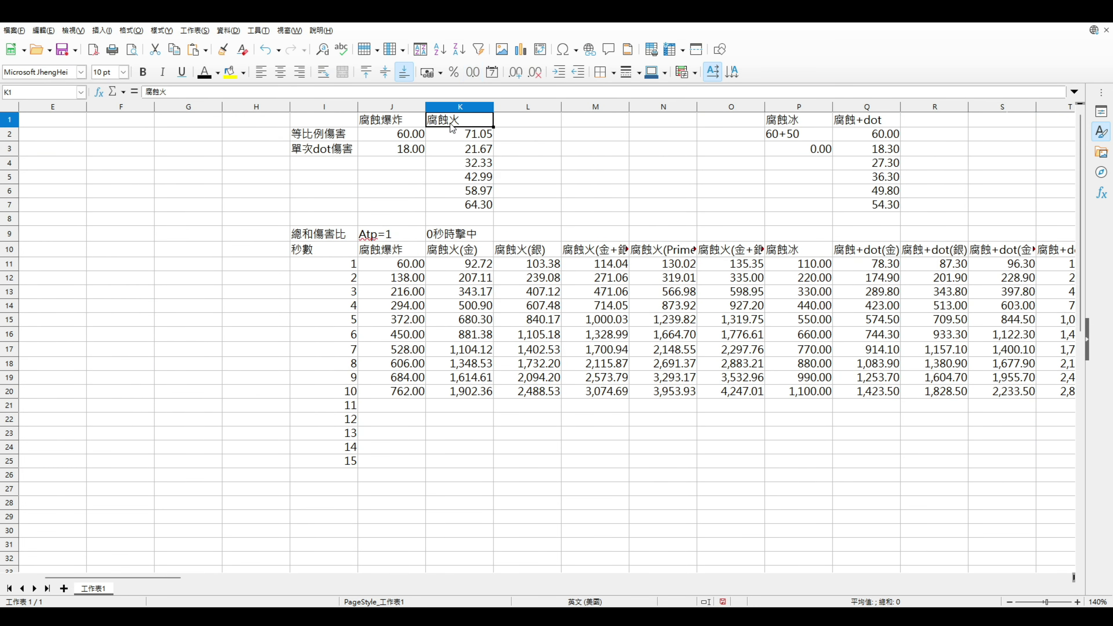
left_click(456, 135)
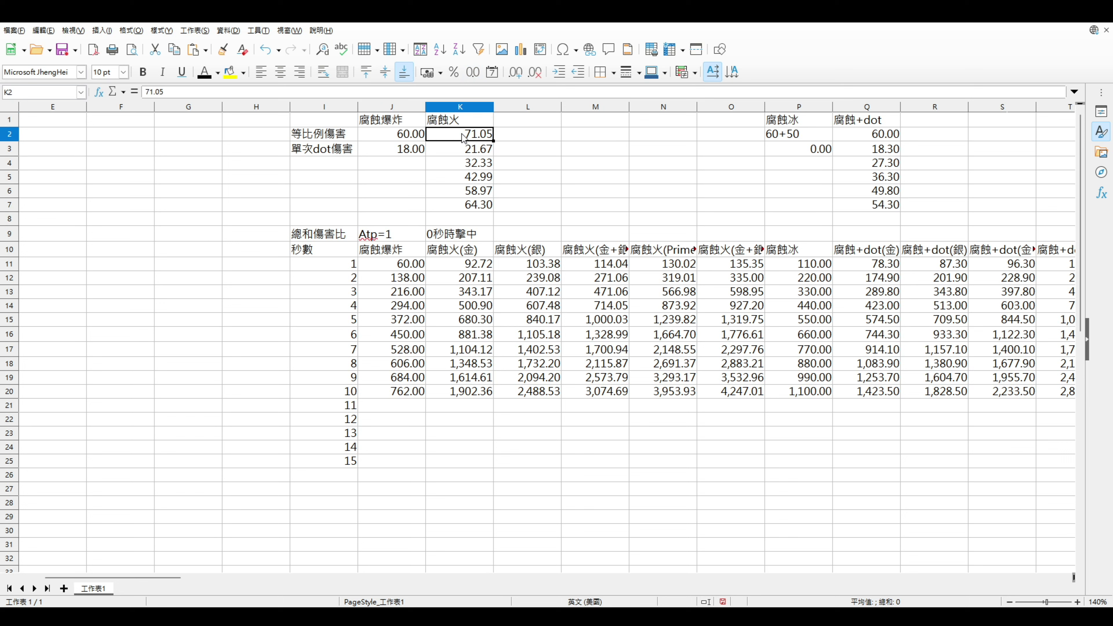
left_click(468, 149)
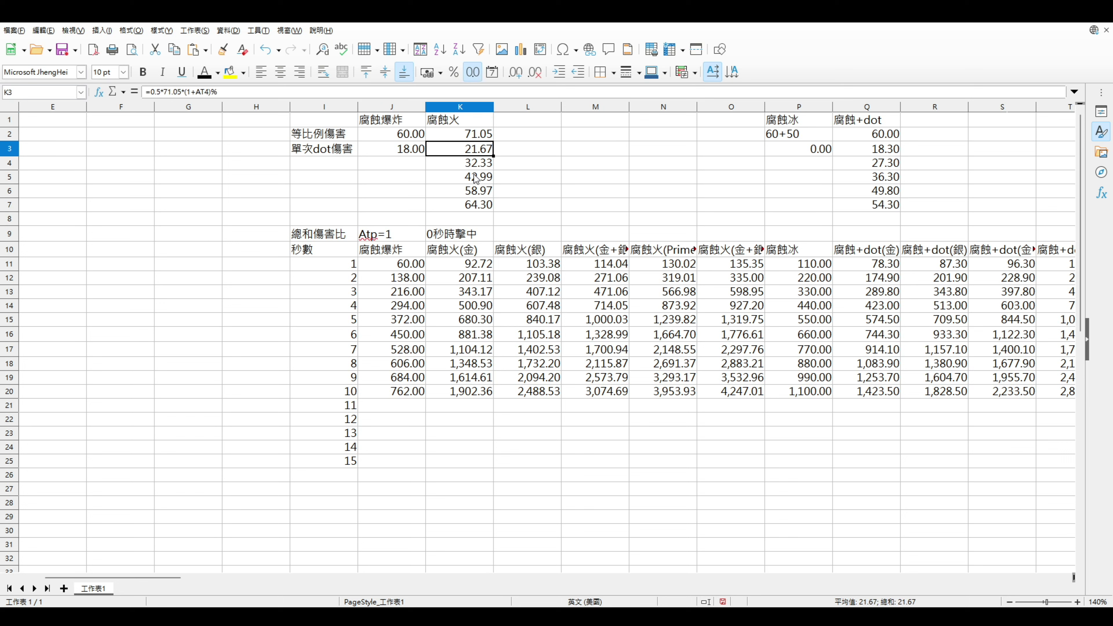
left_click_drag(477, 171, 480, 204)
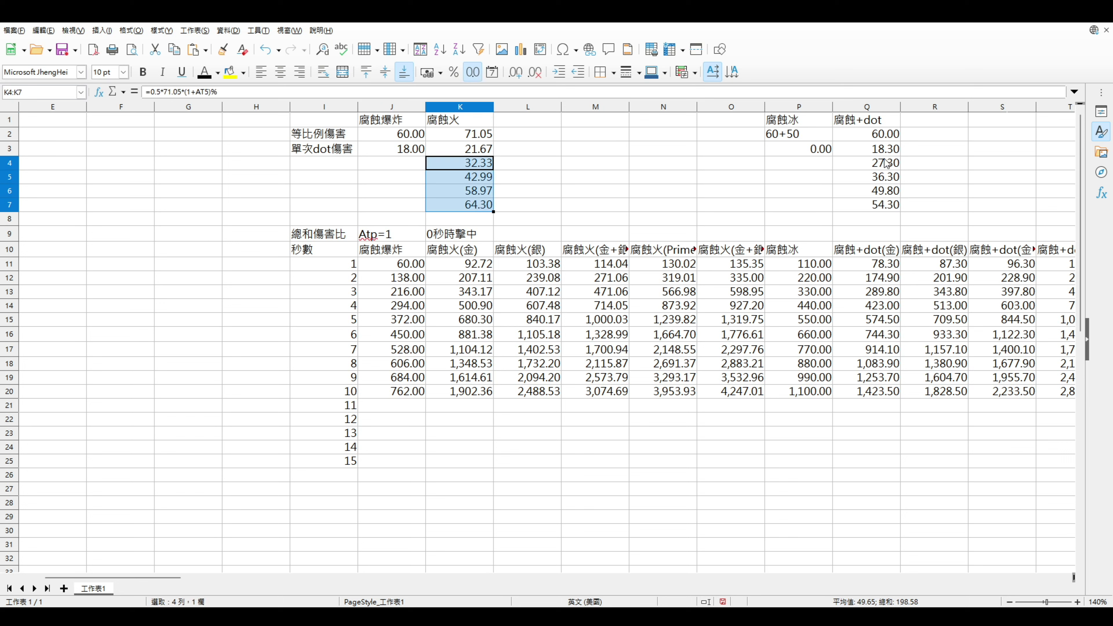
left_click_drag(885, 163, 874, 206)
left_click_drag(477, 151, 479, 193)
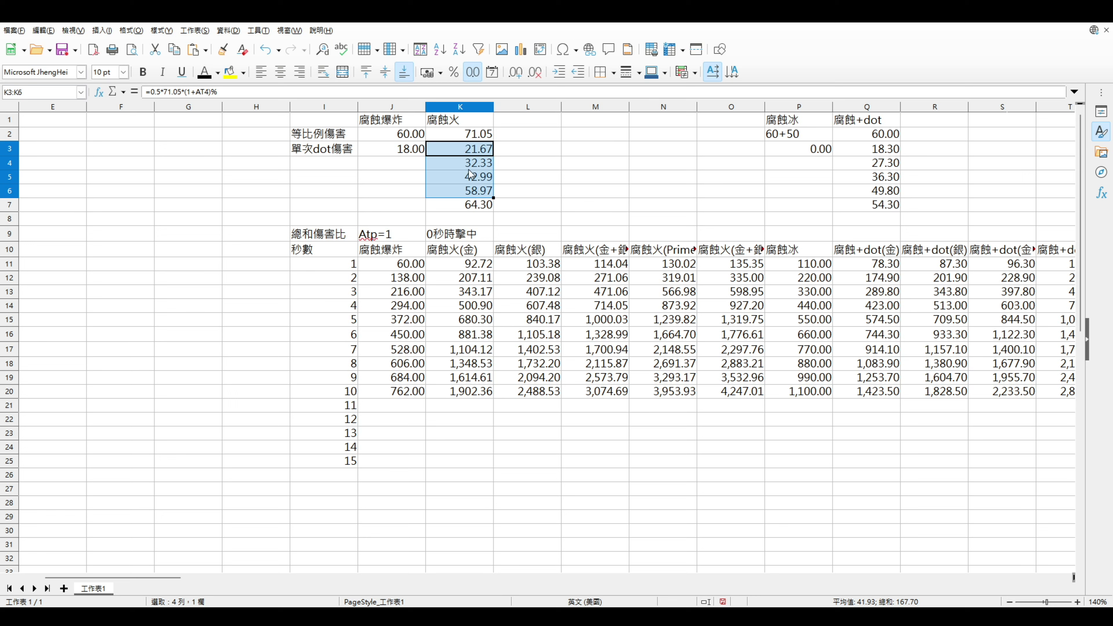
left_click(471, 171)
left_click(478, 149)
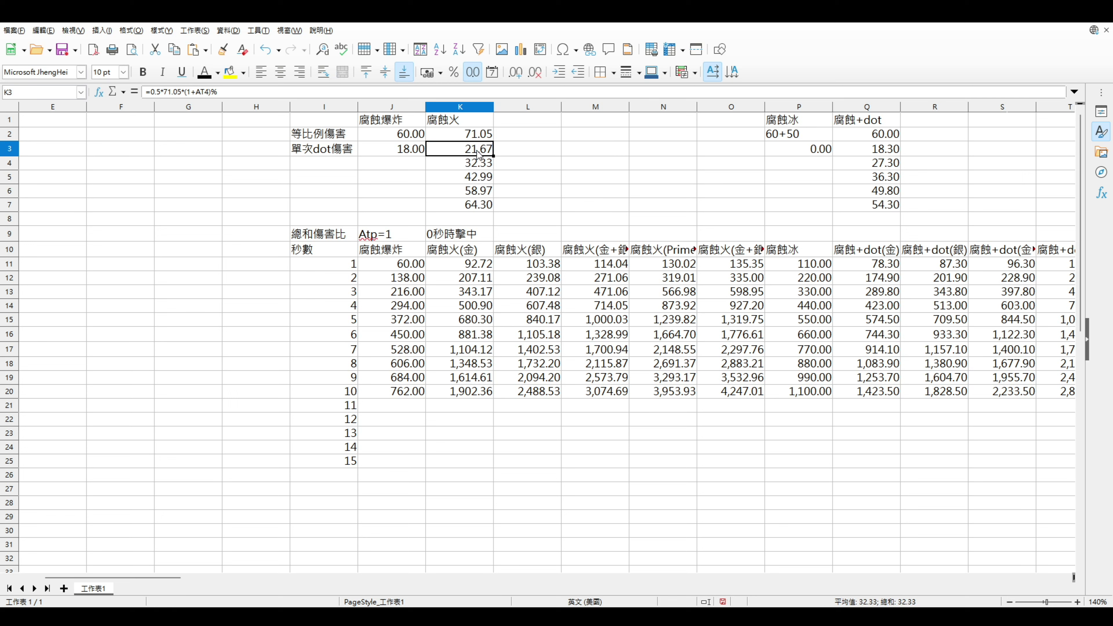
Step: Inspect the 腐蝕+dot 等比例傷害 value in Q2 and the 單次dot傷害 formulas in Q4 through Q6
left_click(465, 122)
left_click(883, 133)
left_click(892, 165)
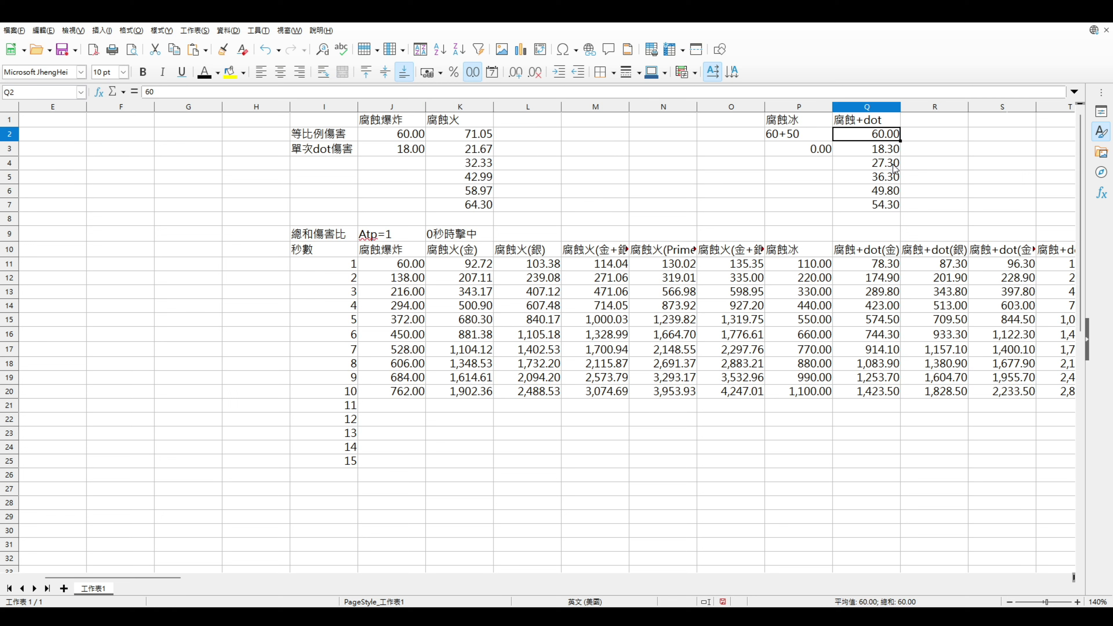
left_click(890, 178)
left_click(885, 195)
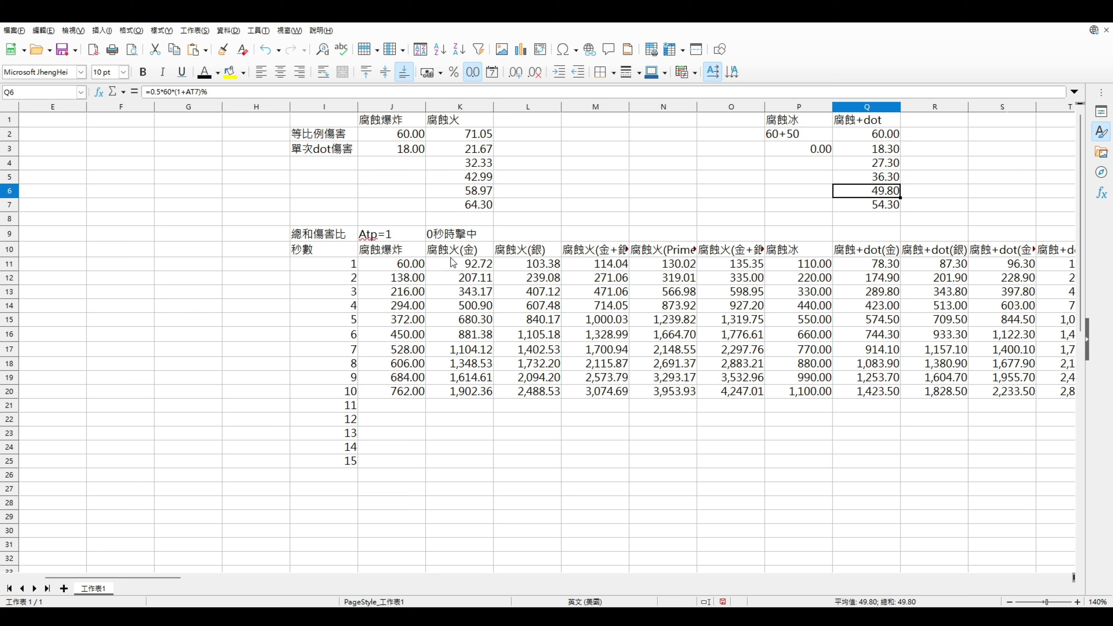
Step: Check the 腐蝕火 單次dot傷害 formulas one by one in K3 through K7
left_click(488, 166)
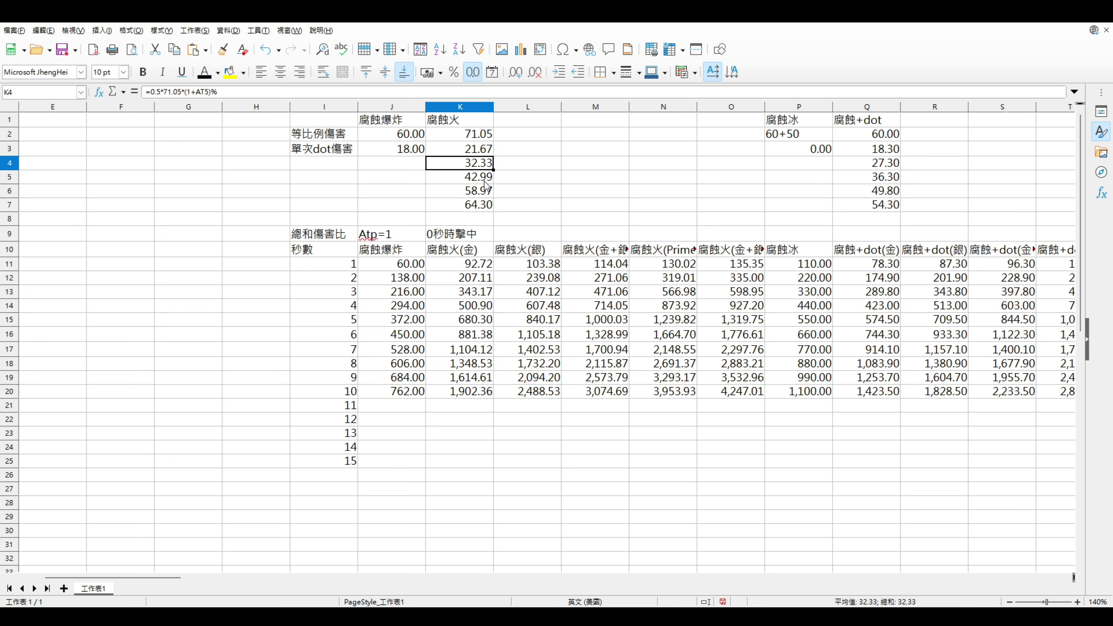
left_click(475, 151)
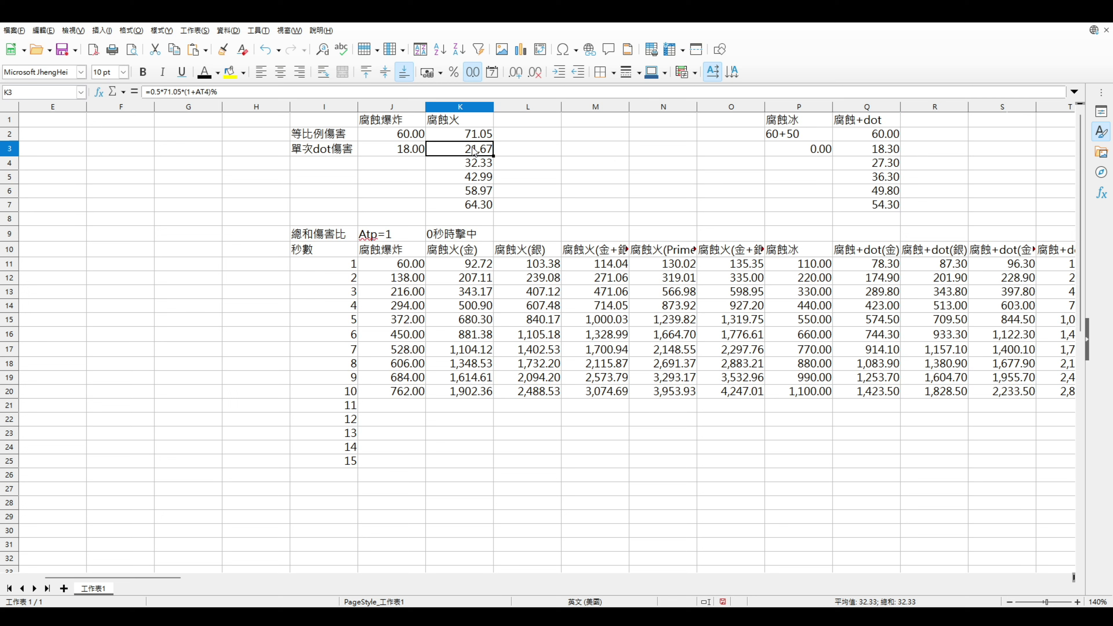
left_click(475, 167)
left_click(477, 181)
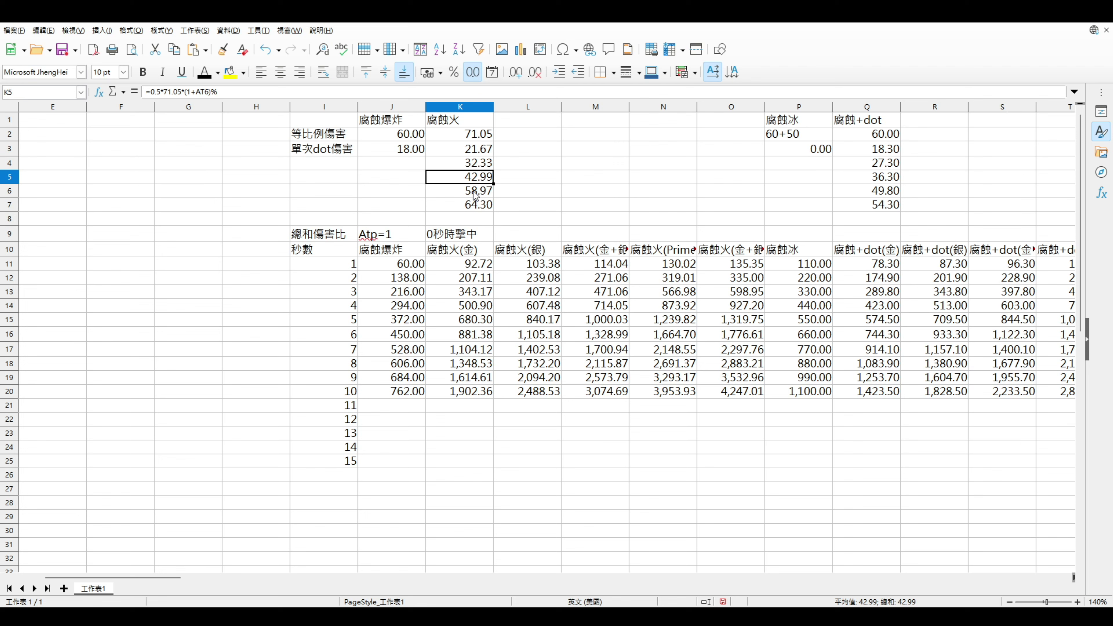
left_click(475, 194)
left_click(475, 213)
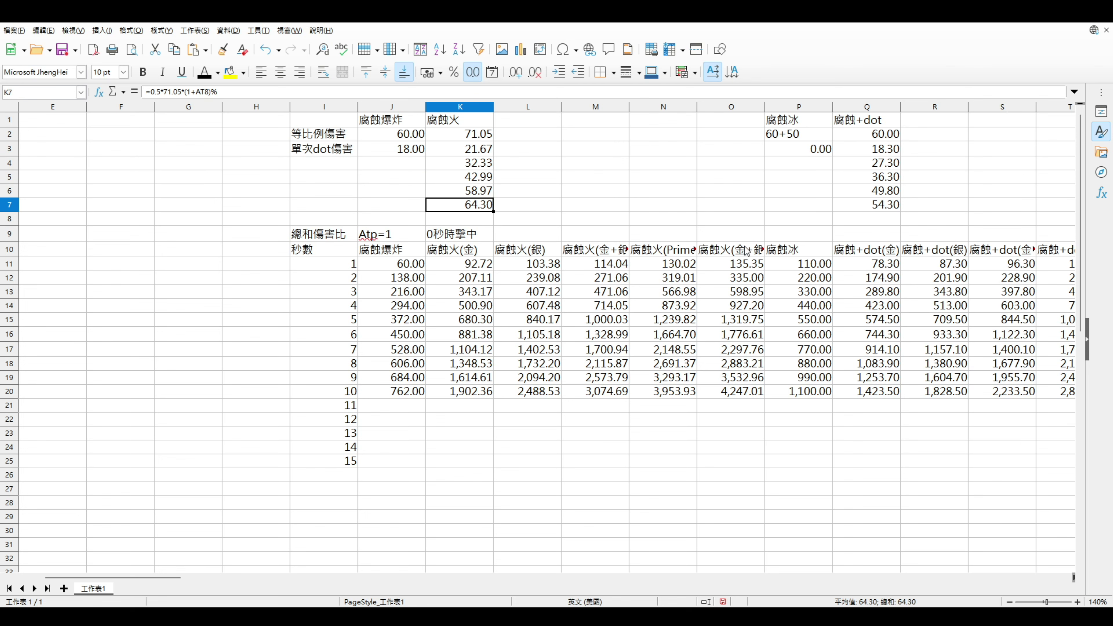
Step: Compare the cumulative damage columns of 腐蝕火 in K10:O19 with the 腐蝕+dot block in Q1:U20
left_click(880, 166)
key("ctrl+Down")
key("ctrl+Down")
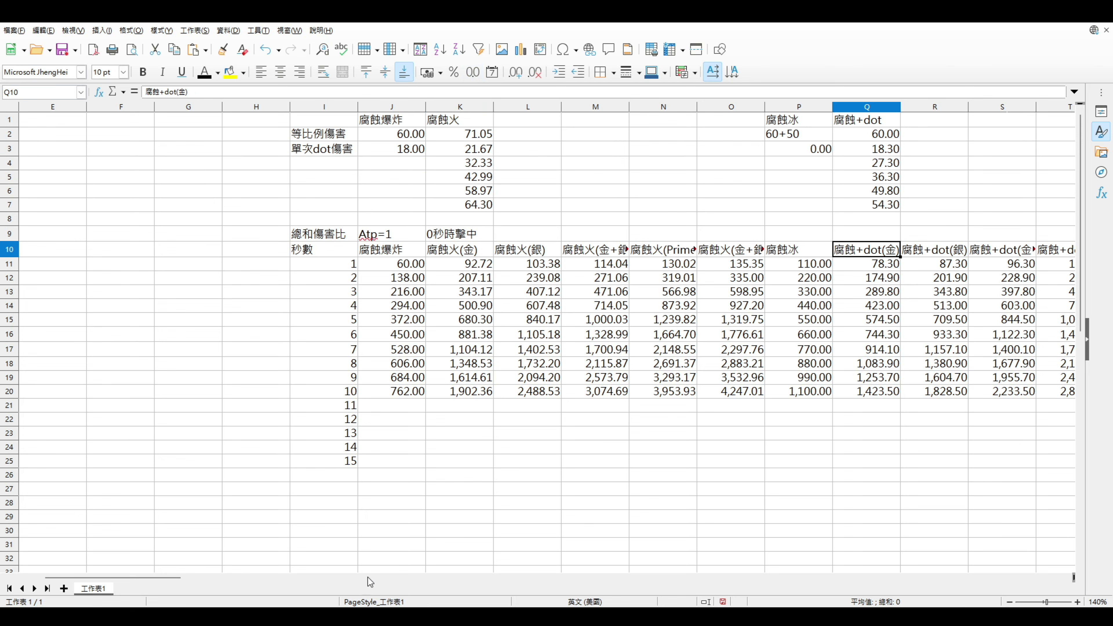
left_click_drag(184, 577, 230, 578)
left_click_drag(325, 249, 82, 378)
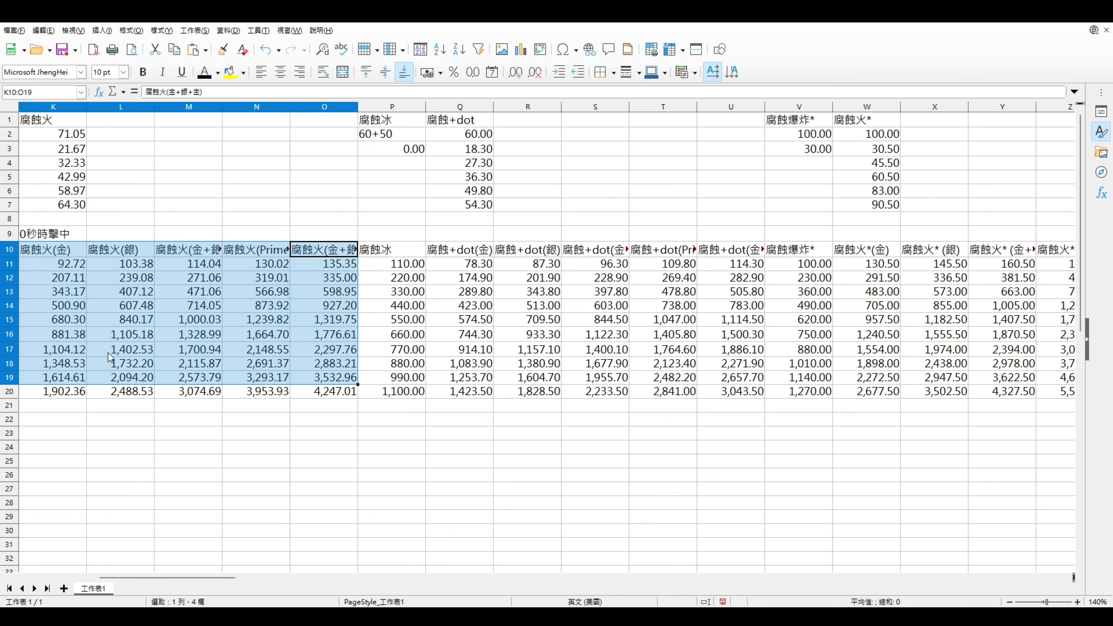
left_click_drag(460, 122, 728, 393)
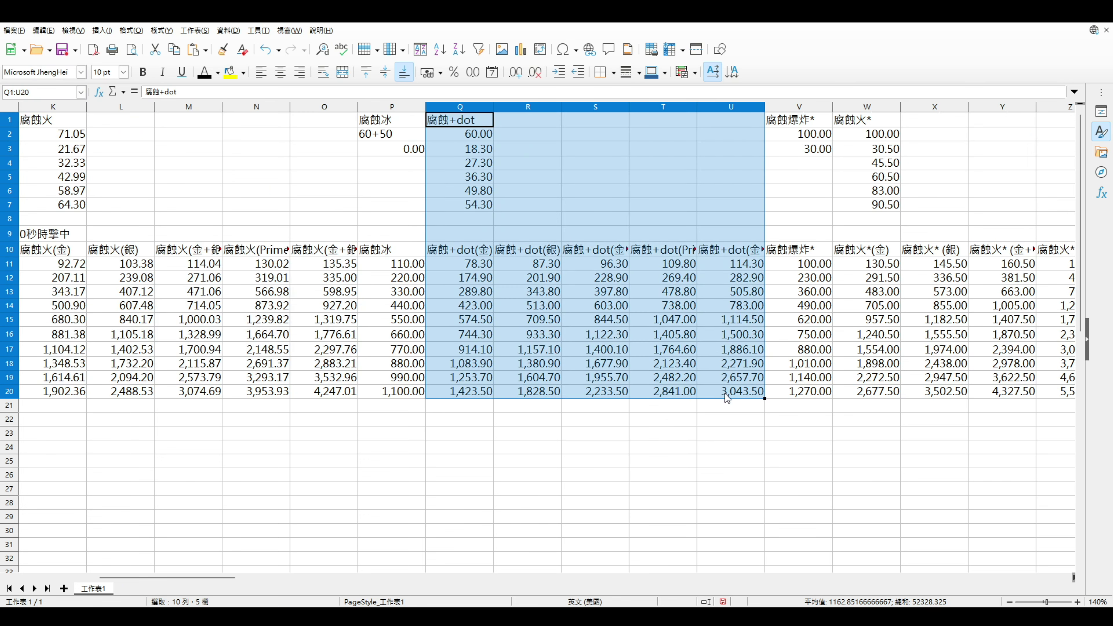
left_click_drag(212, 578, 250, 585)
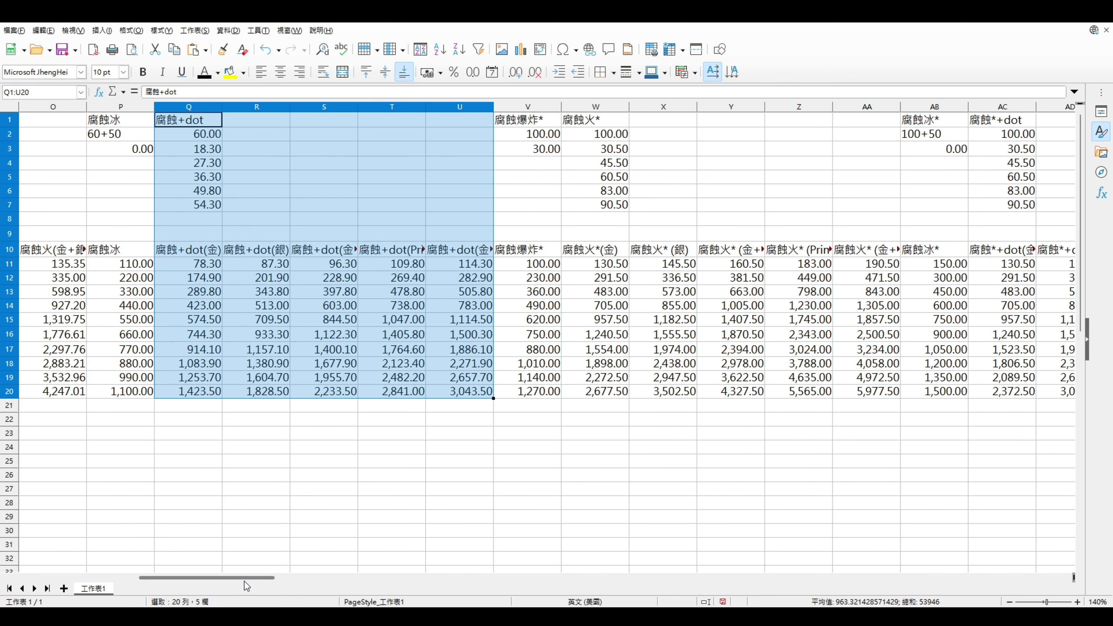
left_click_drag(242, 581, 241, 581)
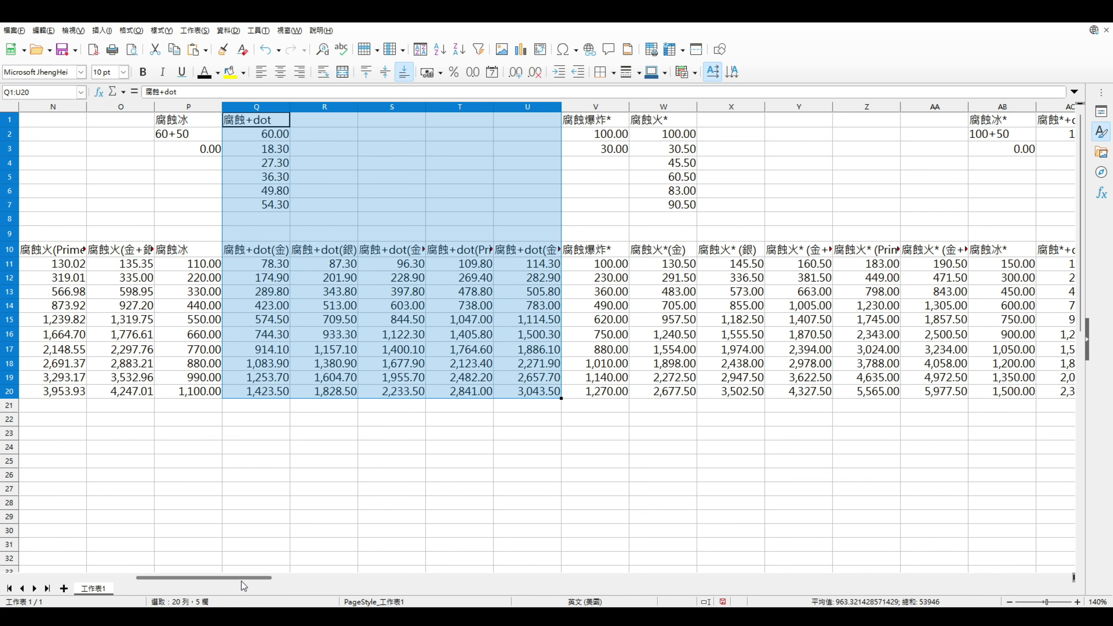
Step: Review the base values of 腐蝕+dot and the per-second totals in its 金+銀 column, S10:S20
left_click(366, 237)
left_click(387, 209)
left_click_drag(400, 168, 404, 237)
left_click(396, 134)
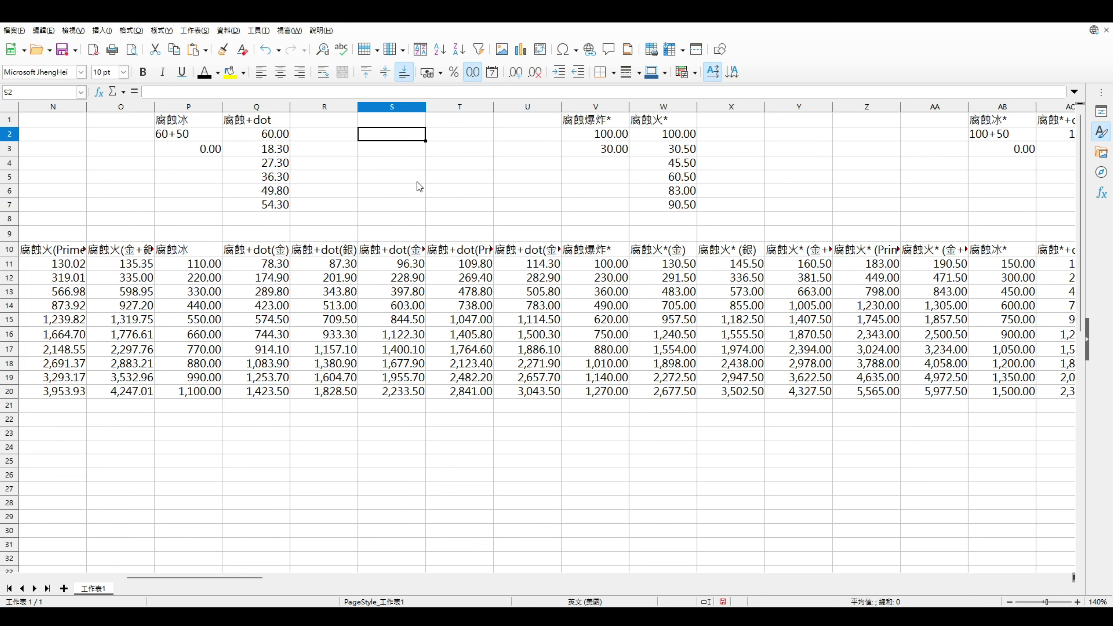
left_click_drag(409, 254, 403, 394)
Step: Review the total-damage table in rows 10 to 20 and its assumptions Atp=1 and 0秒時擊中
left_click_drag(239, 580, 175, 581)
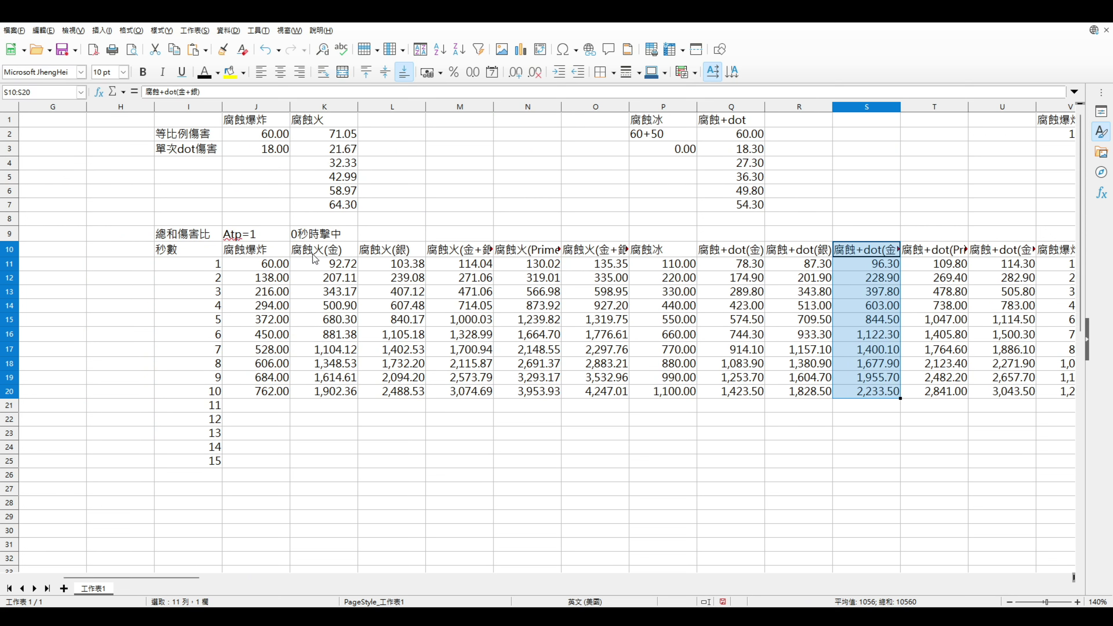
left_click_drag(84, 249, 26, 254)
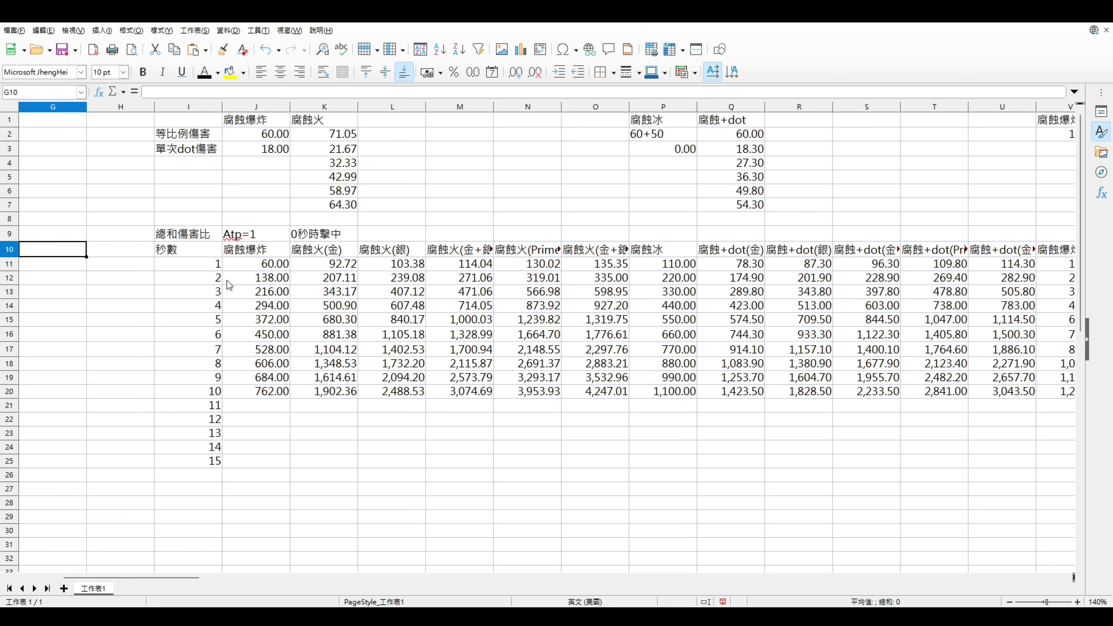
left_click_drag(10, 253, 8, 392)
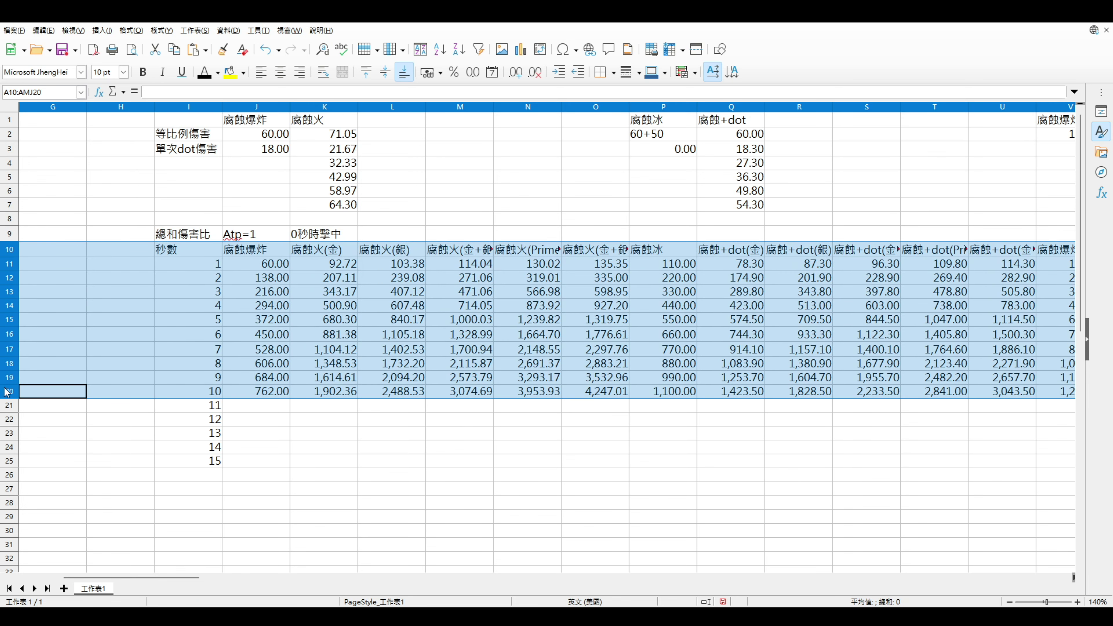
left_click(251, 235)
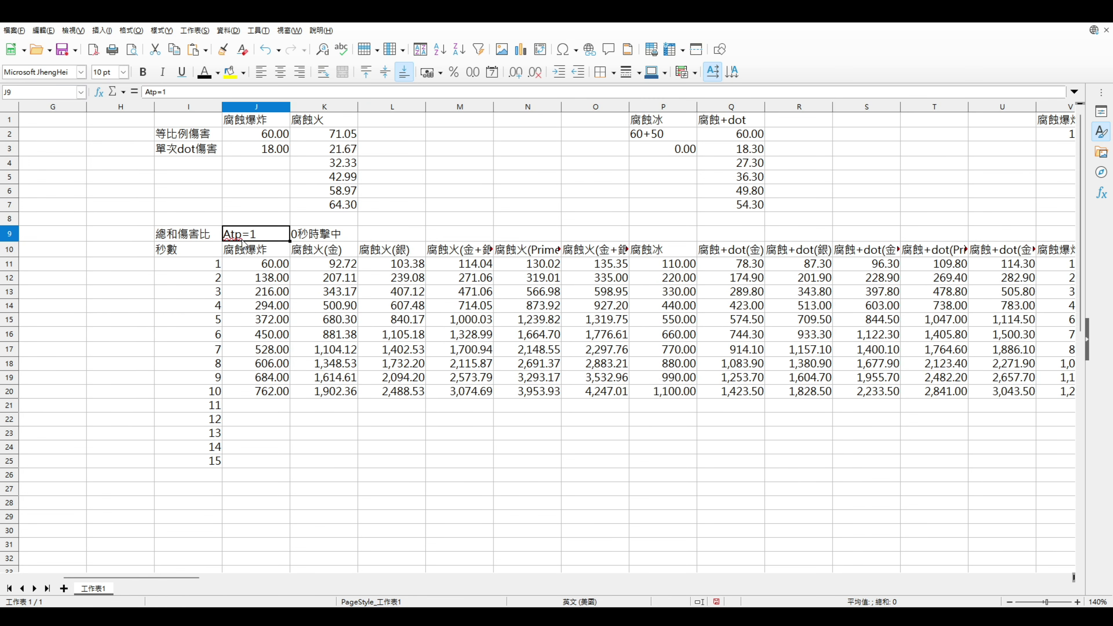
left_click(339, 236)
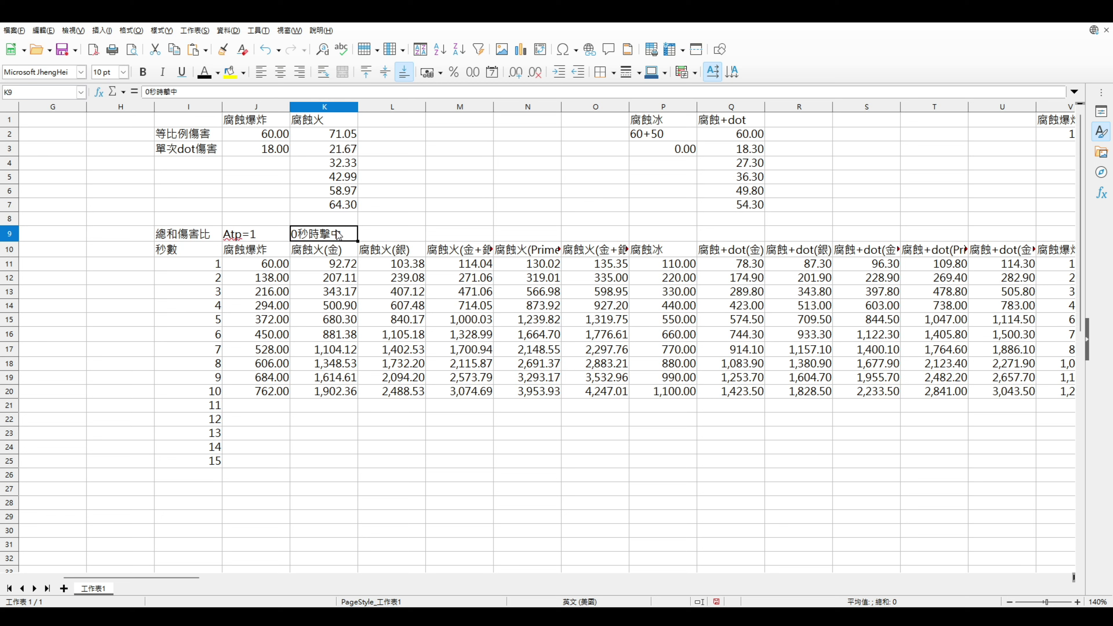
Step: Inspect the first-second total-damage formulas of 腐蝕火(金) and 腐蝕爆炸 in row 11
left_click(332, 266)
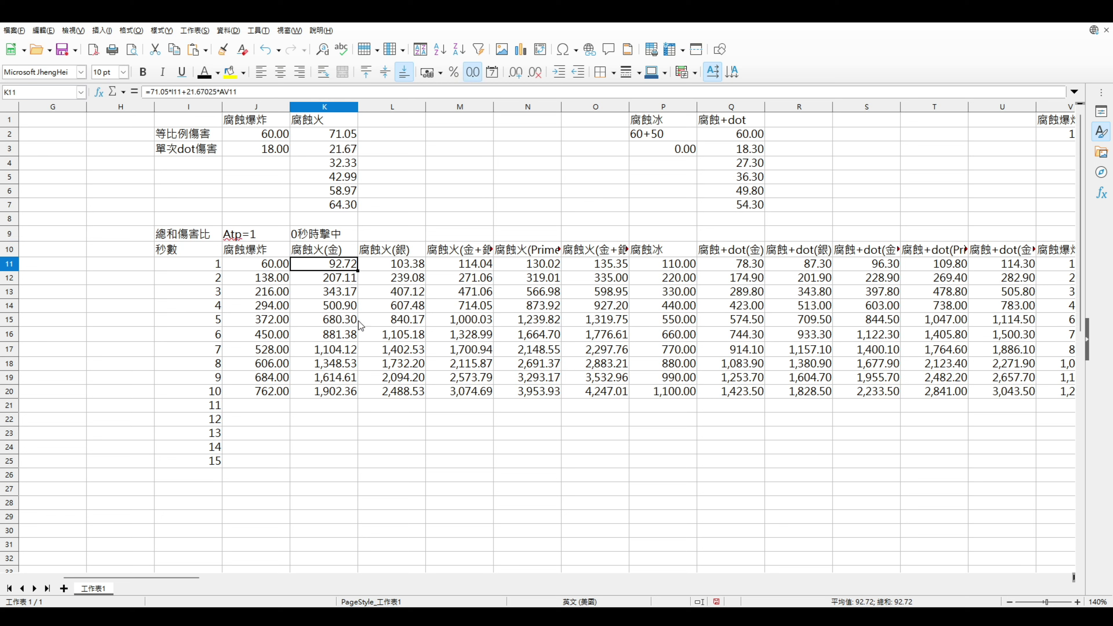
left_click(372, 276)
left_click(108, 266)
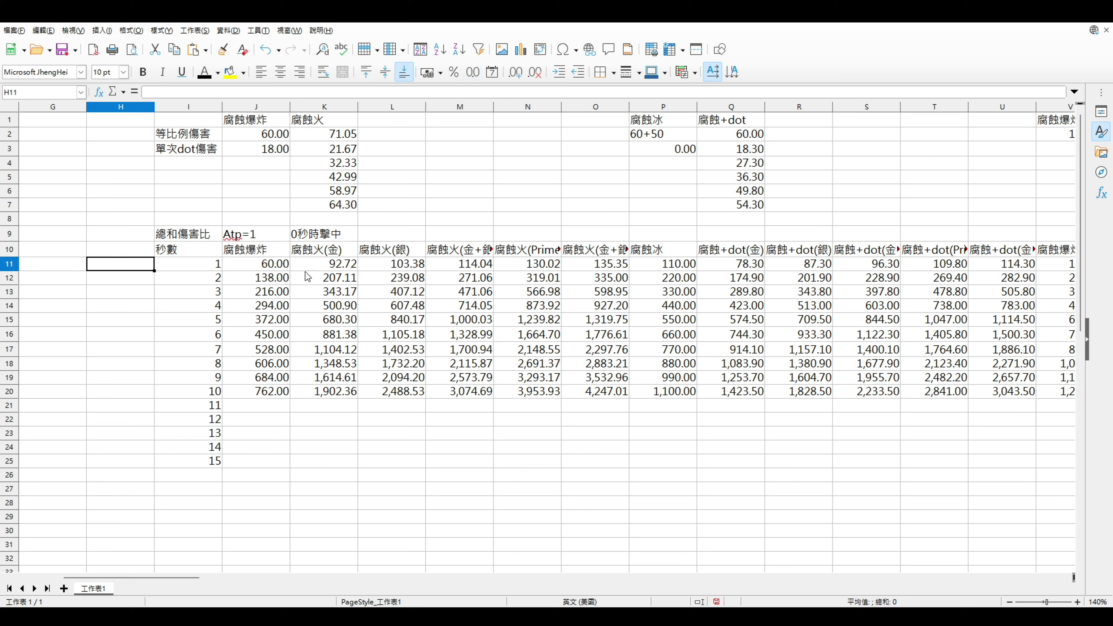
left_click(261, 248)
left_click(260, 268)
left_click(209, 269)
left_click(249, 269)
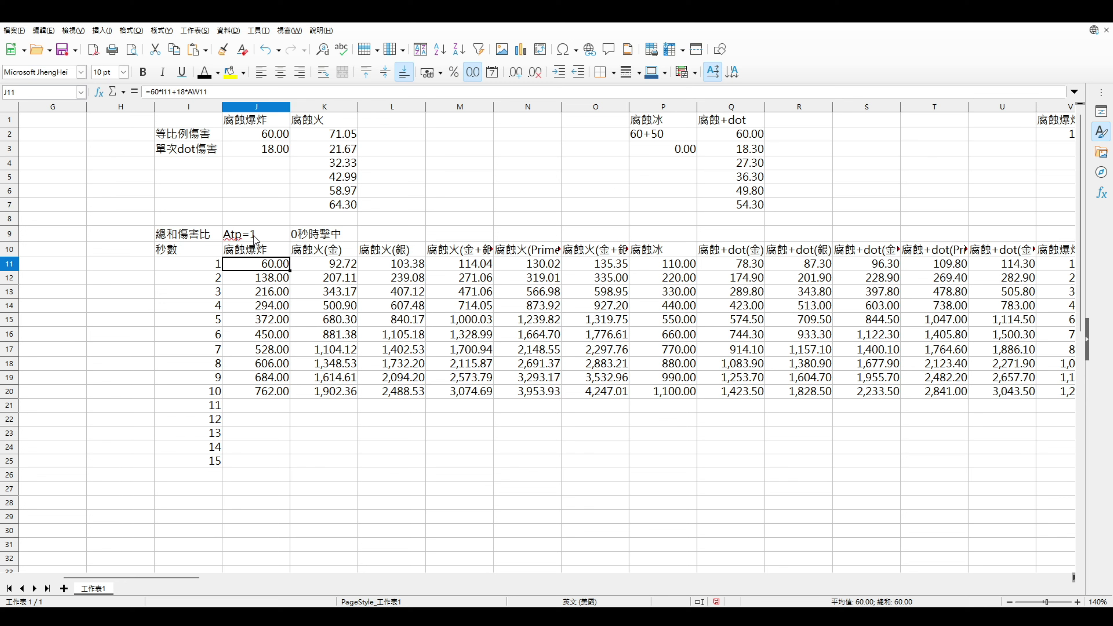
Step: Trace the 腐蝕爆炸 totals from its proportional and dot damage values through seconds 1, 2, 3 and 10
left_click(282, 138)
left_click(274, 272)
left_click(285, 283)
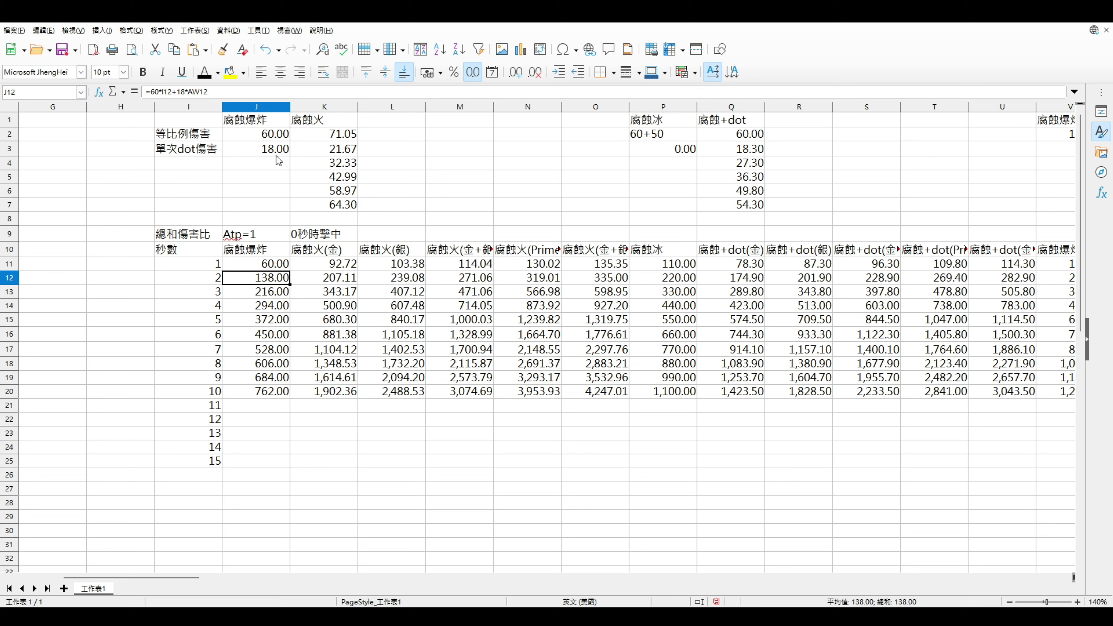
left_click(275, 154)
left_click(274, 280)
left_click(252, 294)
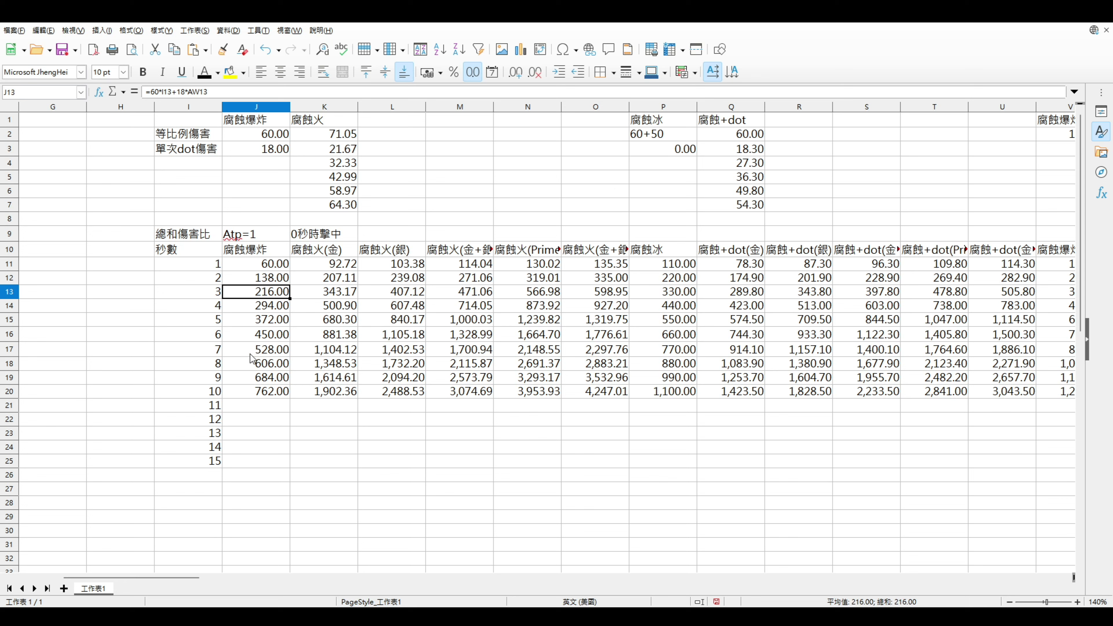
left_click(251, 363)
left_click(259, 391)
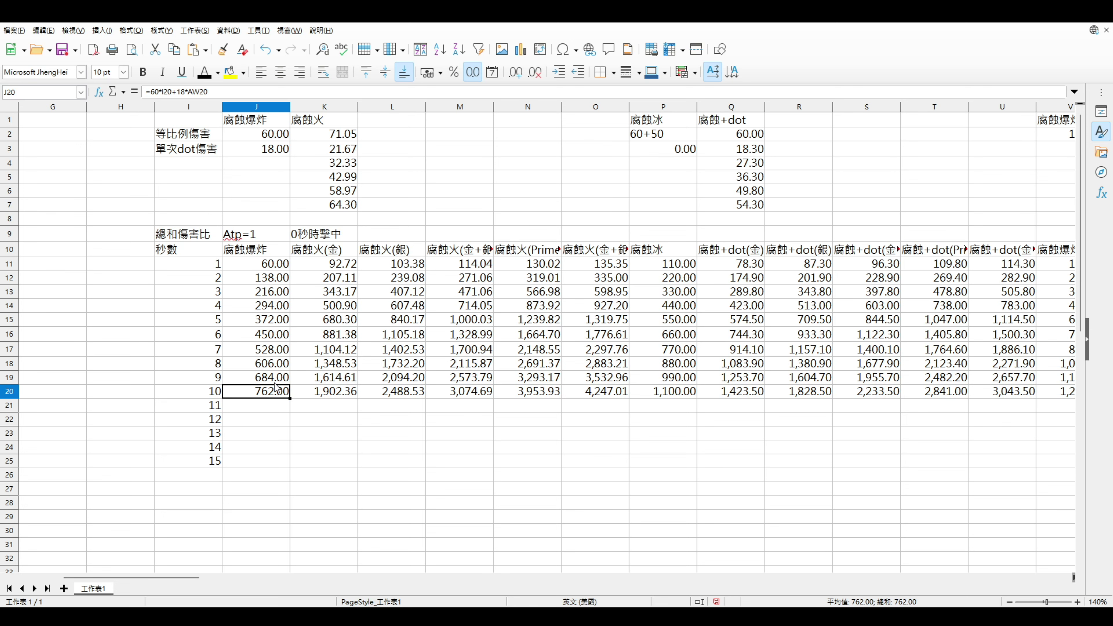
Step: Compare the 腐蝕爆炸 line chart with its table totals from second 1 to second 10
scroll(275, 384, "down", 8)
left_click_drag(190, 578, 136, 576)
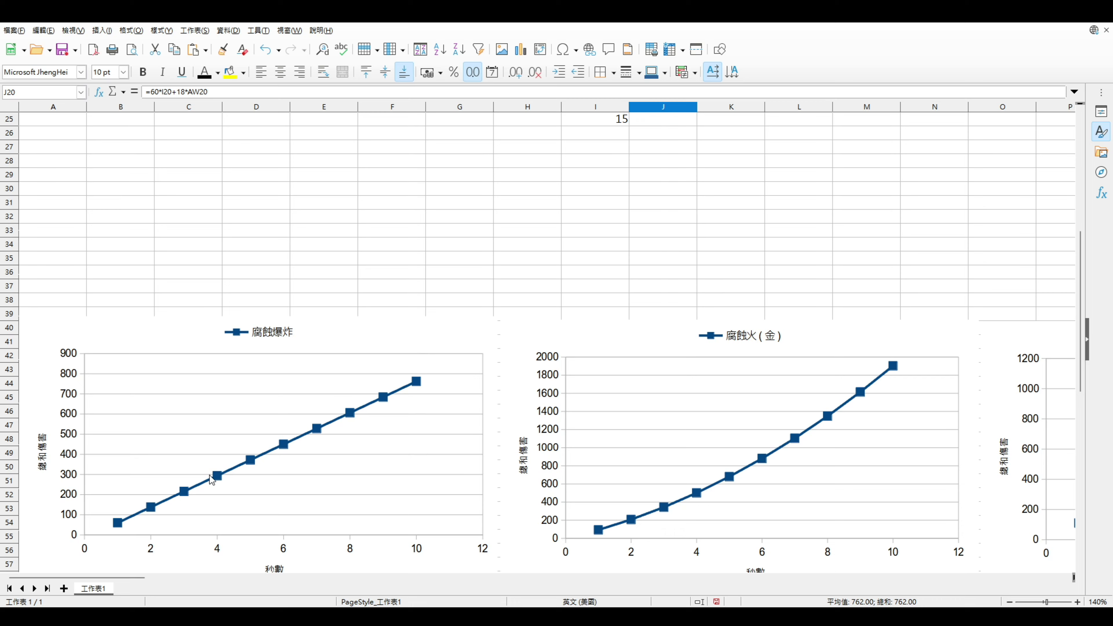
scroll(217, 480, "up", 8)
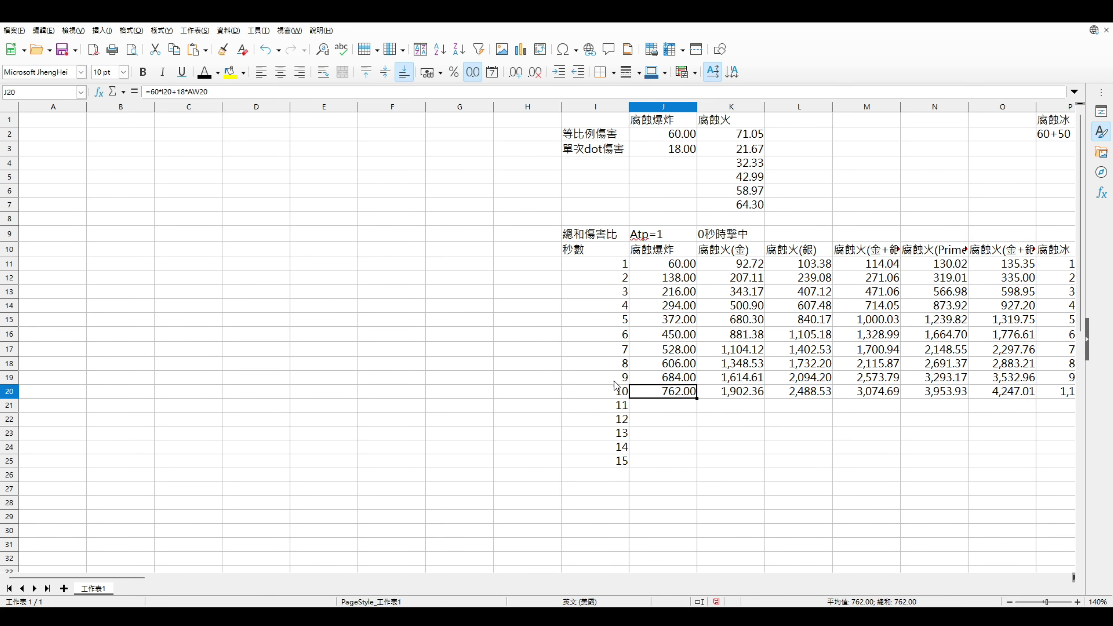
left_click_drag(664, 392, 655, 267)
left_click(655, 268)
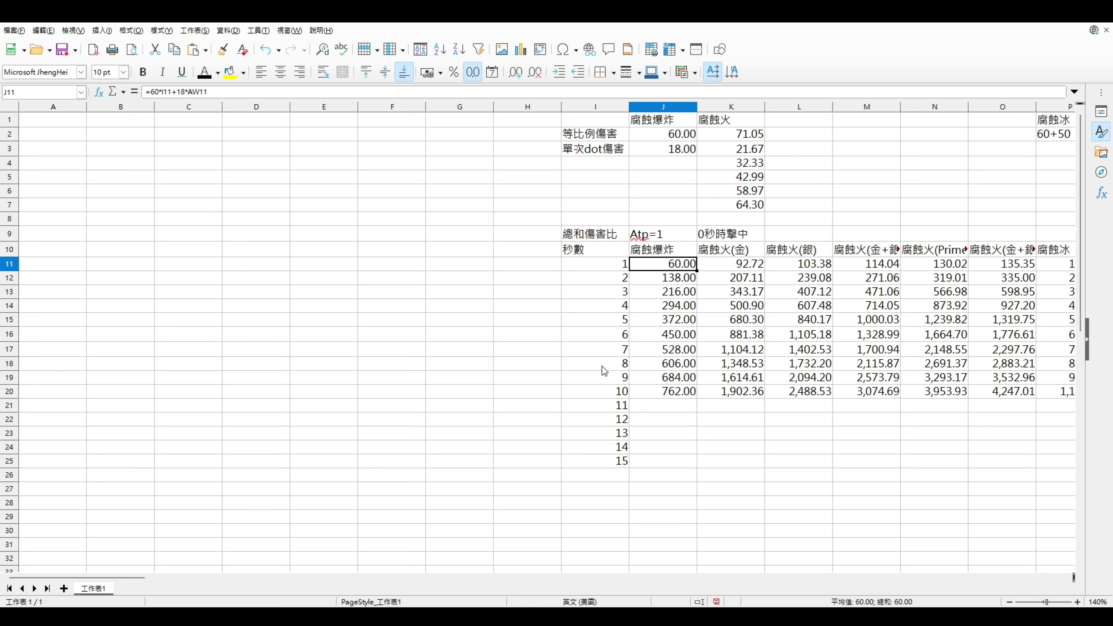
left_click_drag(128, 576, 134, 584)
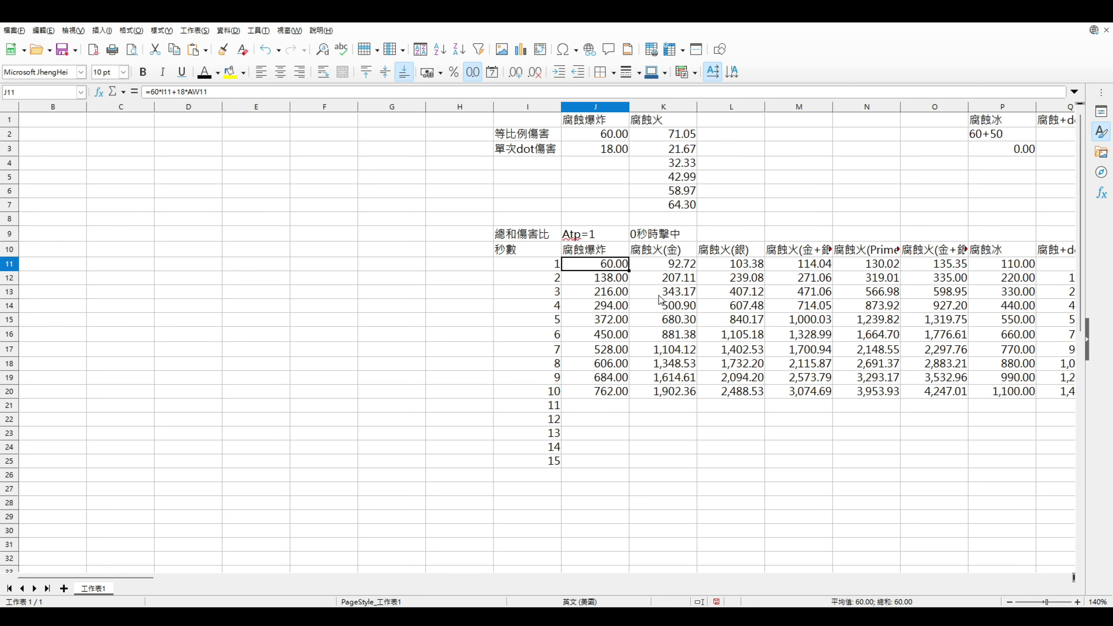
left_click(609, 281)
left_click_drag(596, 268, 596, 394)
left_click(596, 392)
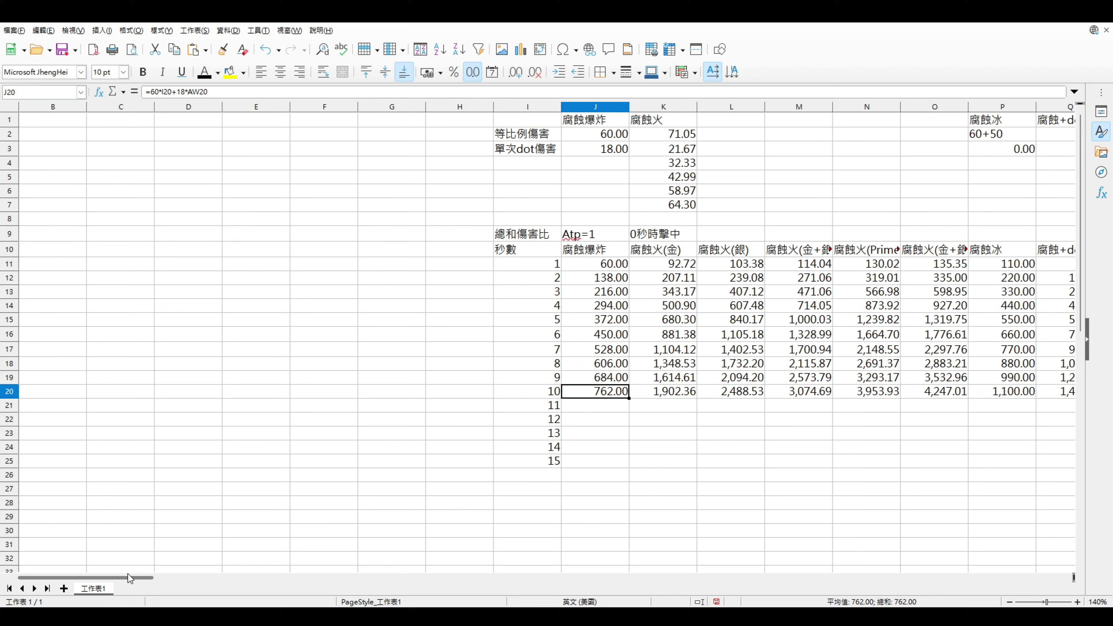
Step: Examine the 10-second totals of 腐蝕火(金) and 腐蝕火(銀) along with the 秒數 and Atp=1 labels
left_click_drag(96, 579, 145, 580)
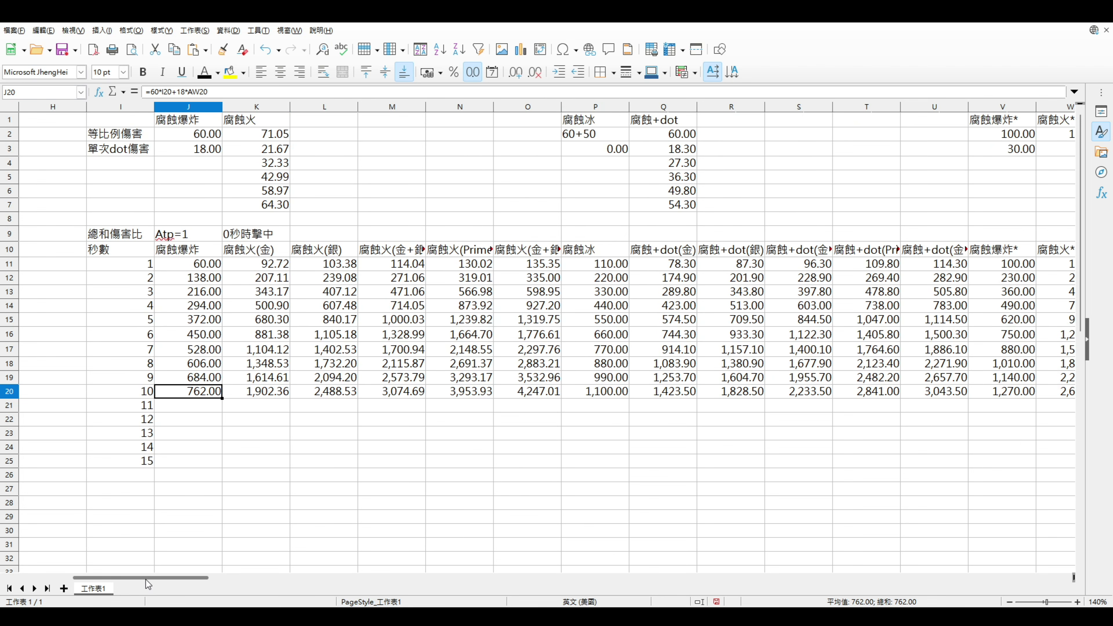
left_click_drag(249, 393, 330, 400)
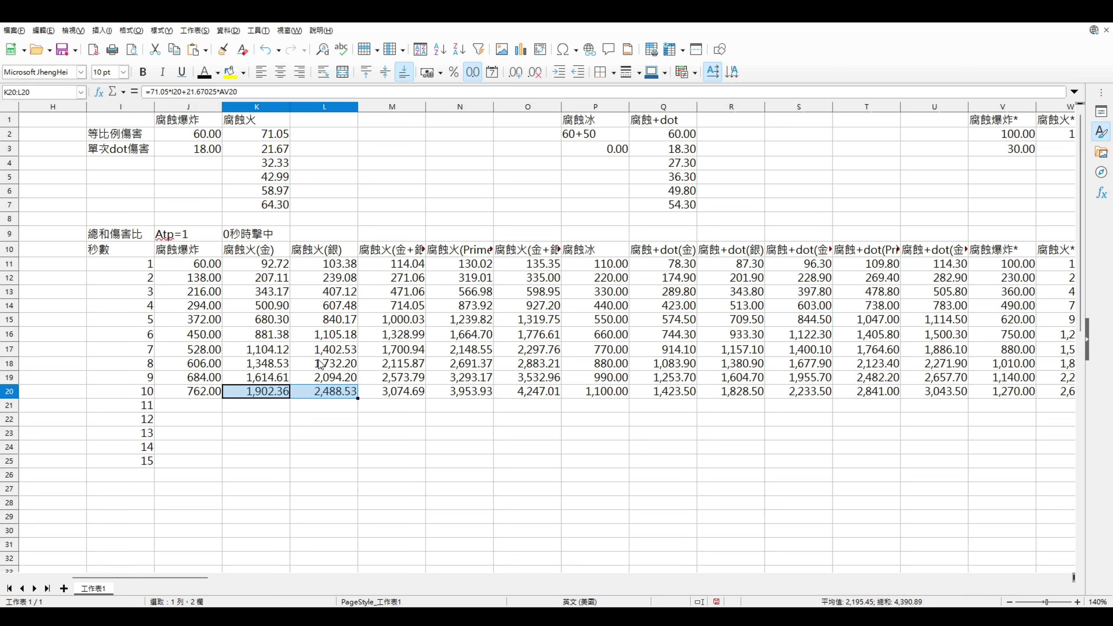
left_click(143, 369)
left_click(147, 397)
left_click_drag(101, 239, 123, 250)
left_click(126, 251)
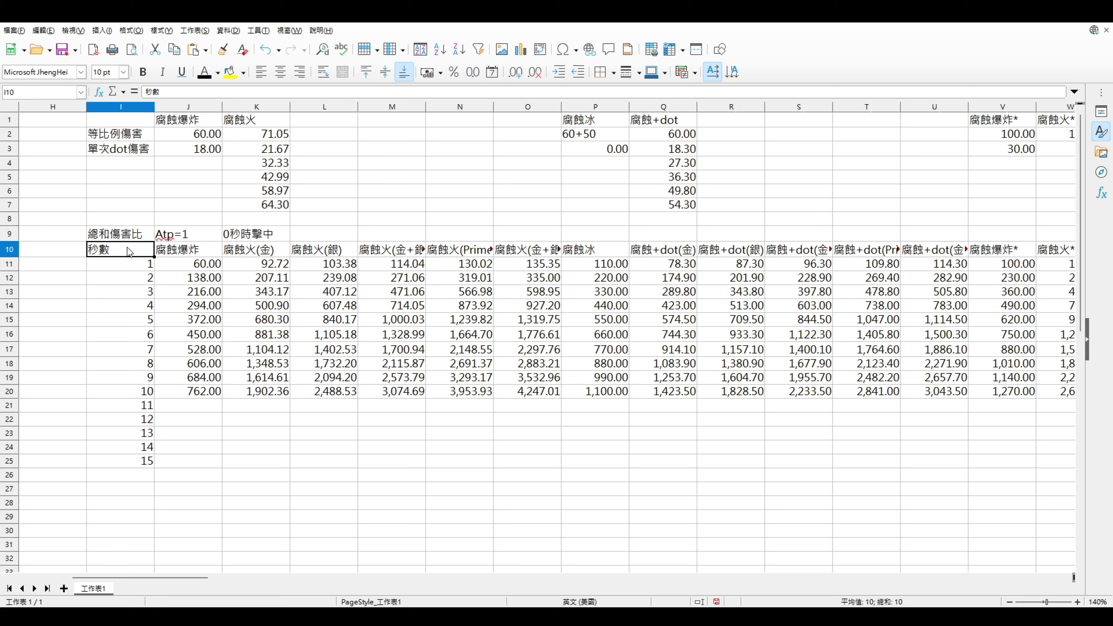
left_click(180, 239)
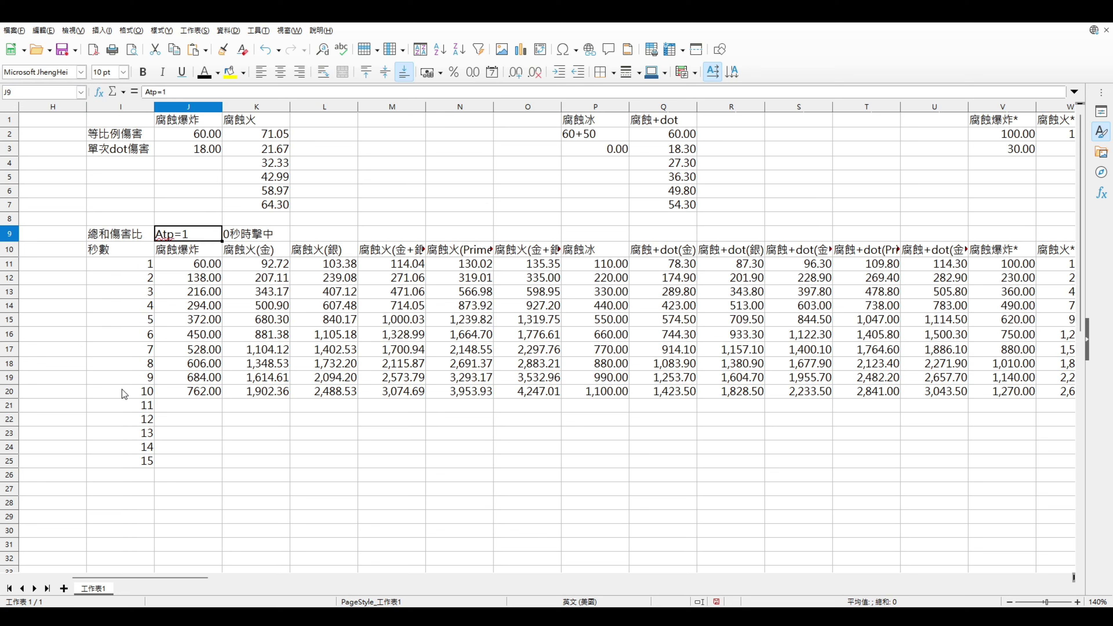
Step: Compare the 10-second totals in row 20 across the 腐蝕爆炸, 腐蝕火 and 腐蝕+dot columns
left_click_drag(171, 397, 377, 400)
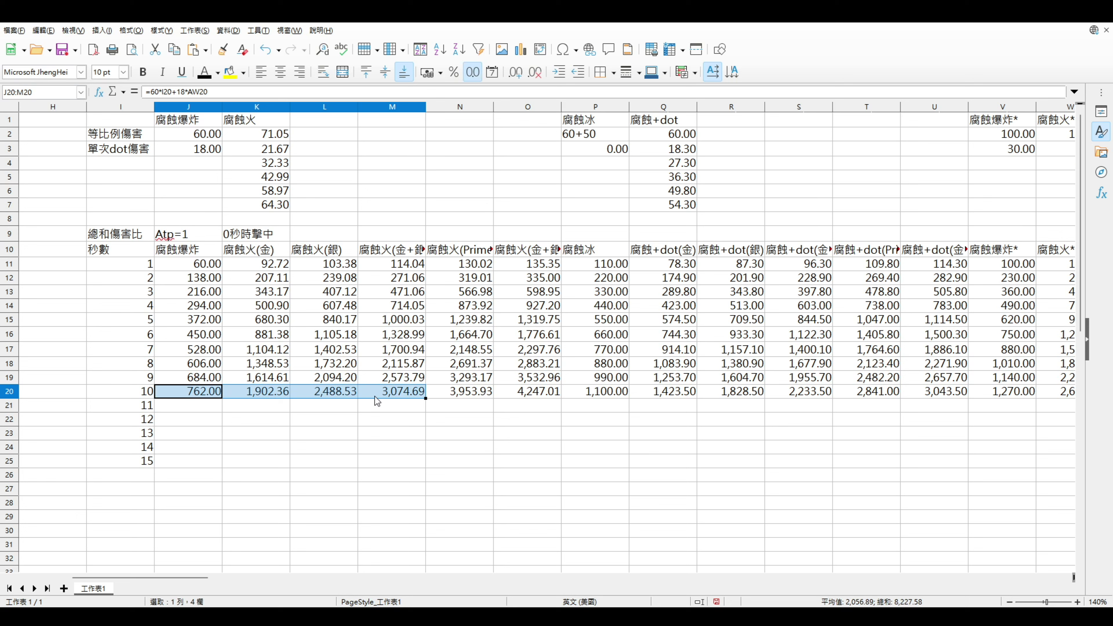
left_click_drag(160, 396, 398, 403)
left_click(438, 394)
left_click_drag(354, 401, 417, 396)
left_click(472, 397)
left_click_drag(228, 398, 894, 395)
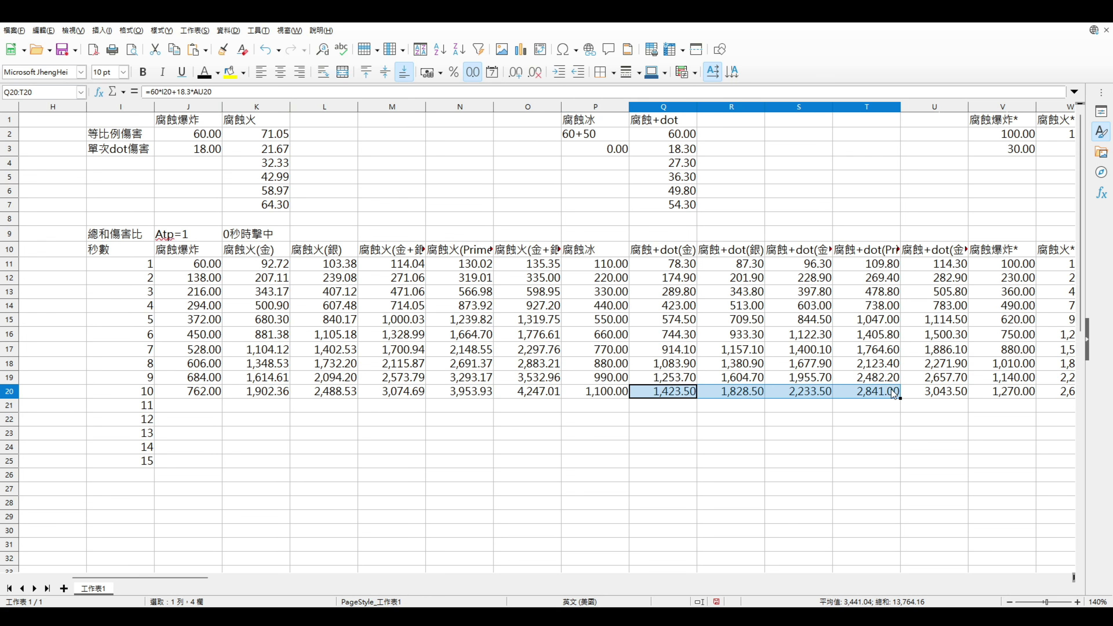
left_click(956, 392)
left_click_drag(679, 397, 783, 394)
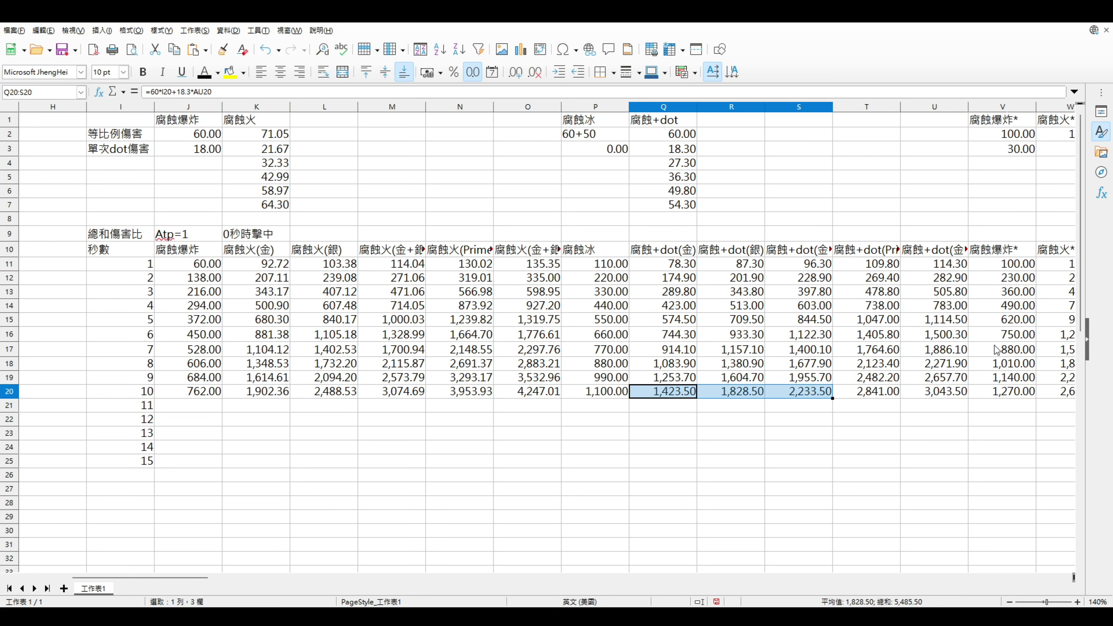
Step: Check the 10-second totals of 腐蝕爆炸 and 腐蝕火(金) against those of the 腐蝕+dot variants
left_click(197, 394)
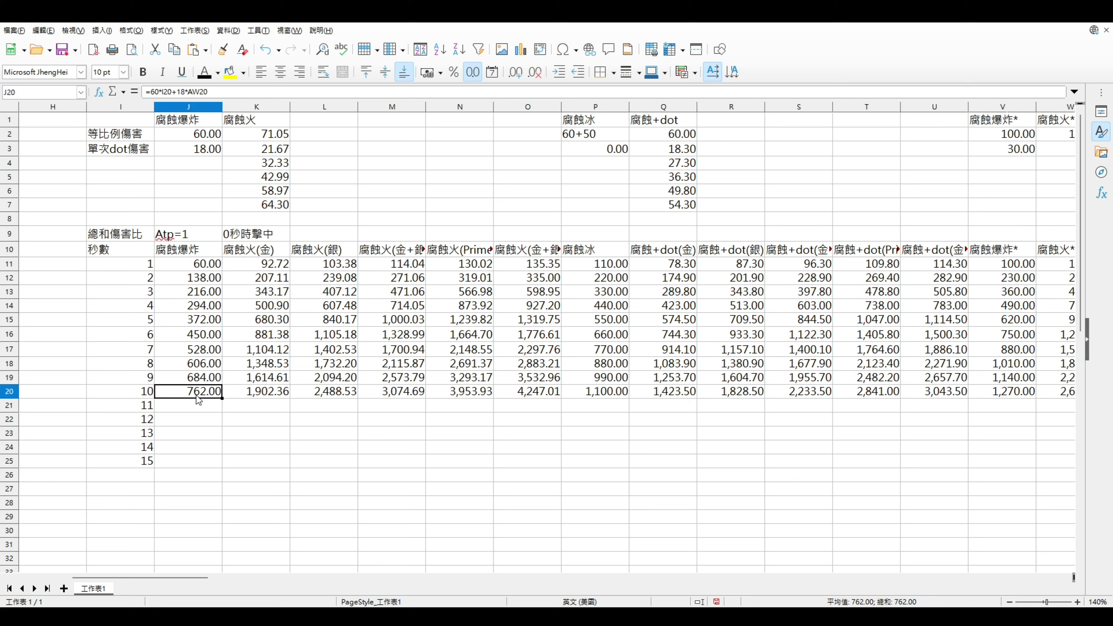
left_click(265, 394)
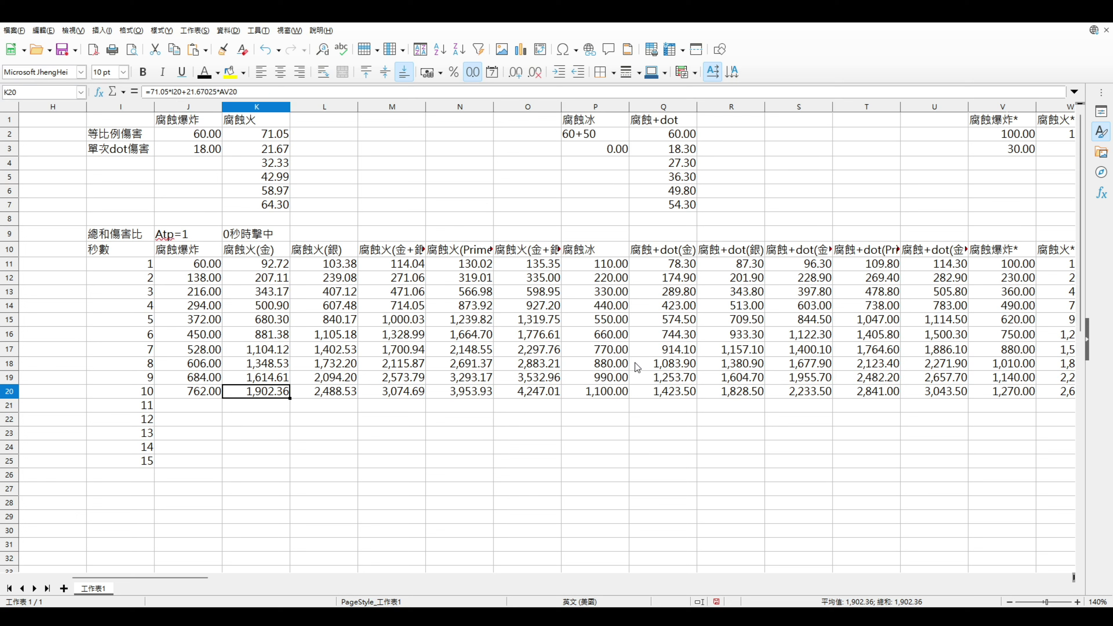
left_click(664, 395)
key("shift+Right")
key("shift+Right")
key("shift+Right")
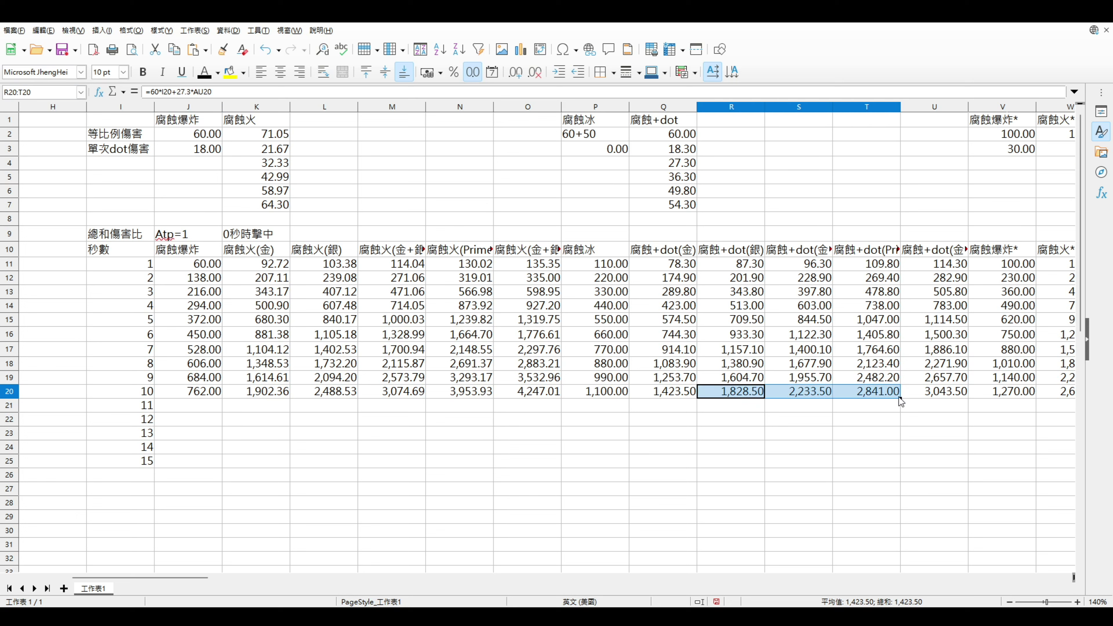
key("Right")
Step: Compare the 10-second total of 腐蝕爆炸 with 腐蝕火(金) and 腐蝕火(銀), including the proportional damage of 腐蝕火
left_click(202, 395)
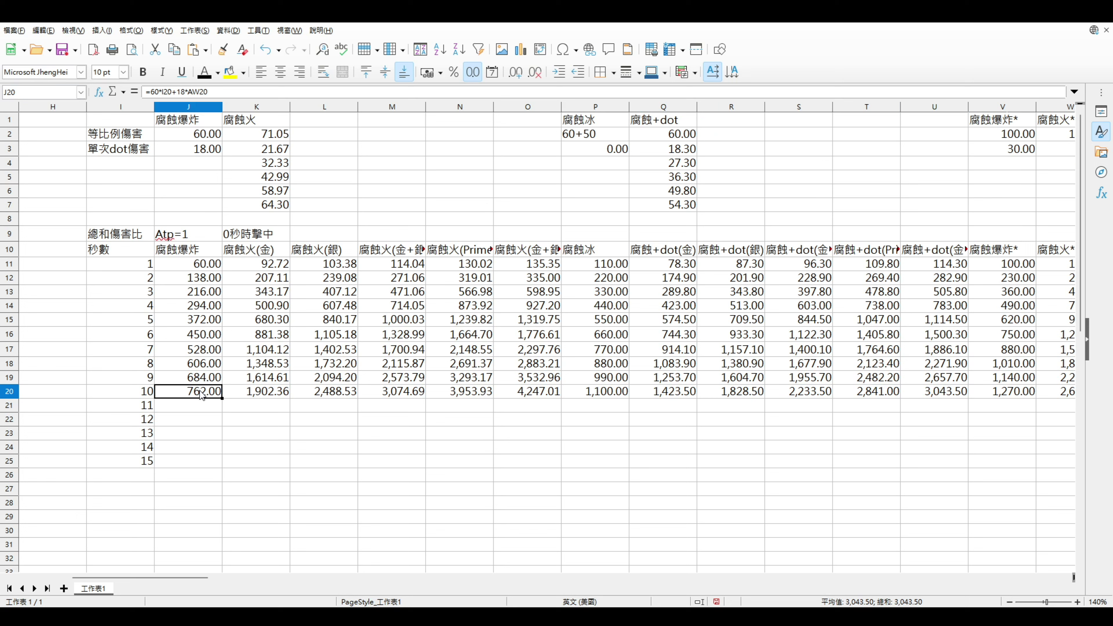
left_click(261, 394)
left_click(279, 140)
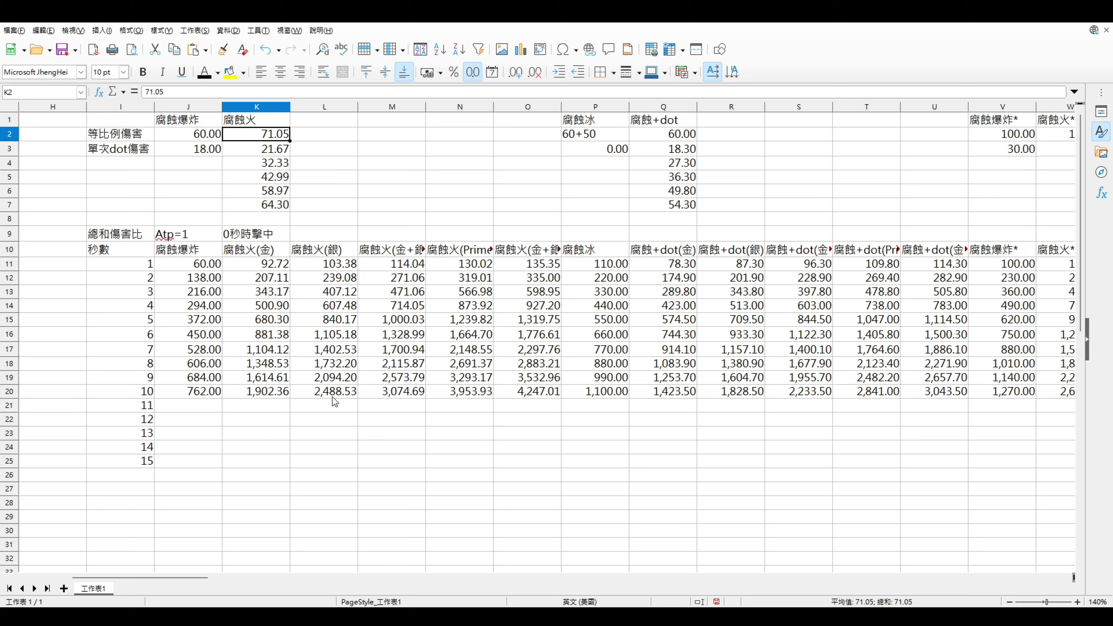
left_click(324, 393)
left_click(198, 406)
left_click(200, 394)
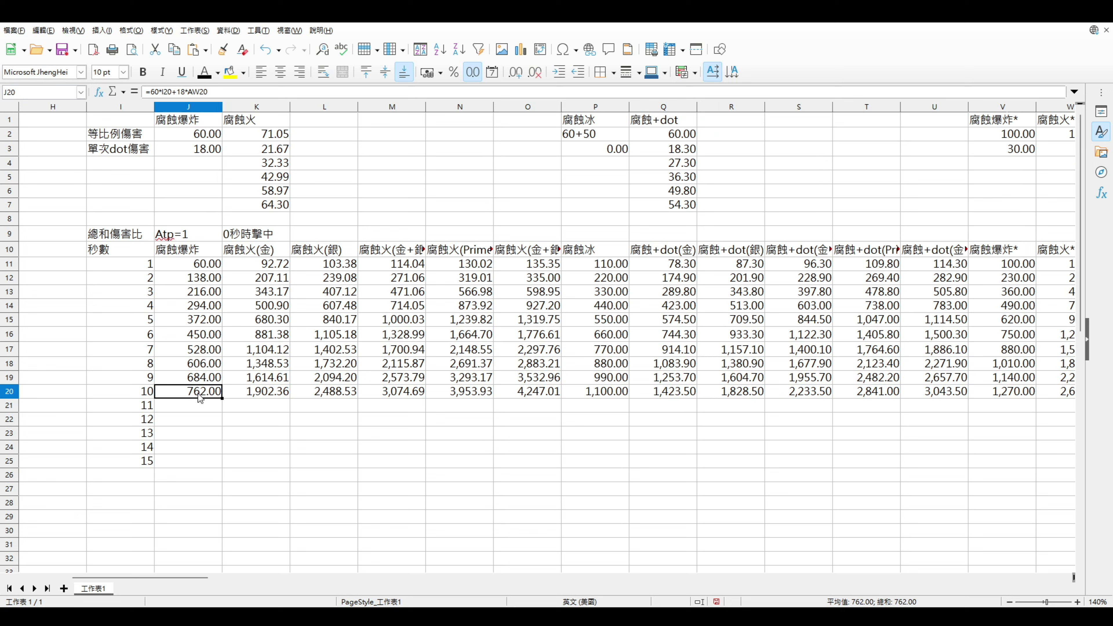
left_click(326, 392)
left_click(197, 393)
left_click(303, 393)
left_click(194, 393)
Step: Follow the 腐蝕爆炸 column from its heading down to the 10-second total
left_click(220, 277)
left_click(199, 253)
left_click(195, 361)
left_click(197, 380)
left_click(199, 393)
Step: Follow the growth of the 腐蝕火(金) totals from second 1 to second 10, alongside the 10-second 腐蝕火(銀) total
left_click(277, 249)
mouse_move(277, 250)
left_mouse_down()
mouse_move(267, 263)
mouse_move(272, 250)
mouse_move(307, 250)
mouse_move(263, 250)
left_mouse_up()
left_click(262, 377)
left_click(263, 391)
left_click_drag(320, 391, 314, 390)
left_click(312, 391)
left_click_drag(280, 266, 261, 391)
left_click(272, 278)
left_click_drag(267, 263, 270, 391)
left_click(270, 391)
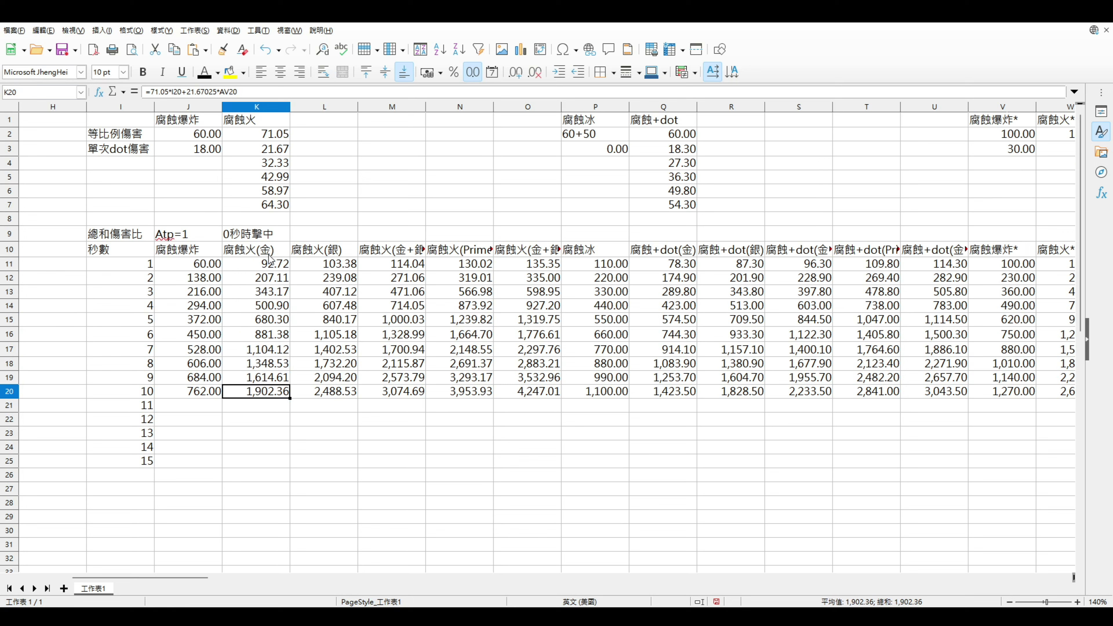
Step: Compare the 10-second totals of the 腐蝕火 columns from 金 through Prime, K20:N20
left_click_drag(274, 263, 466, 395)
left_click(466, 394)
left_click_drag(229, 391, 477, 397)
Step: Examine the total-damage charts for 腐蝕火, 腐蝕冰 and 腐蝕+dot below the table
scroll(471, 394, "down", 1)
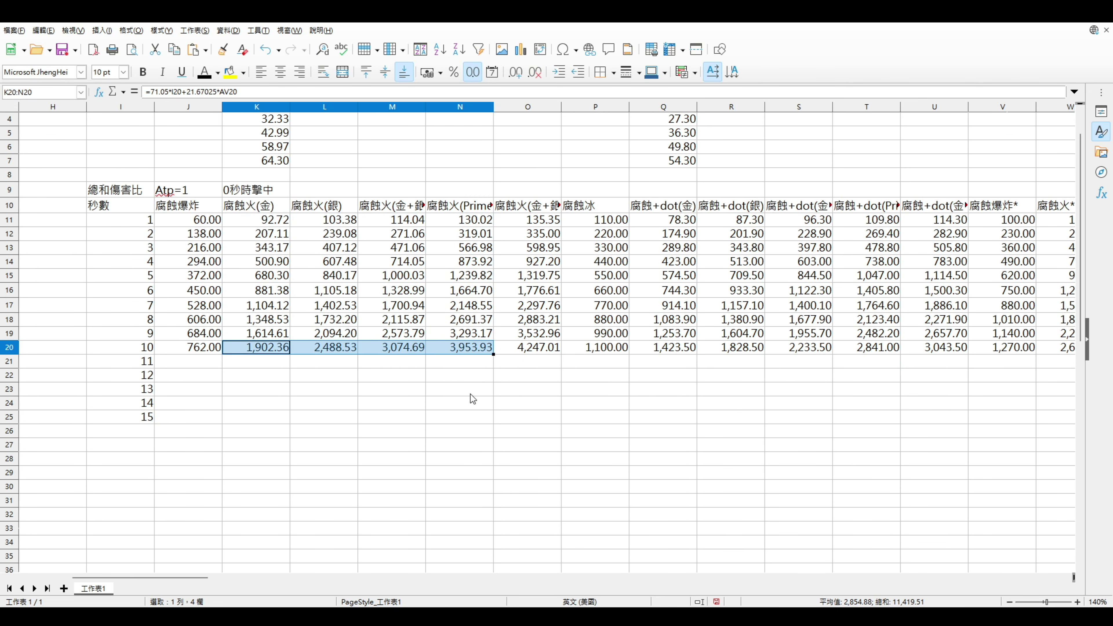
scroll(467, 395, "down", 6)
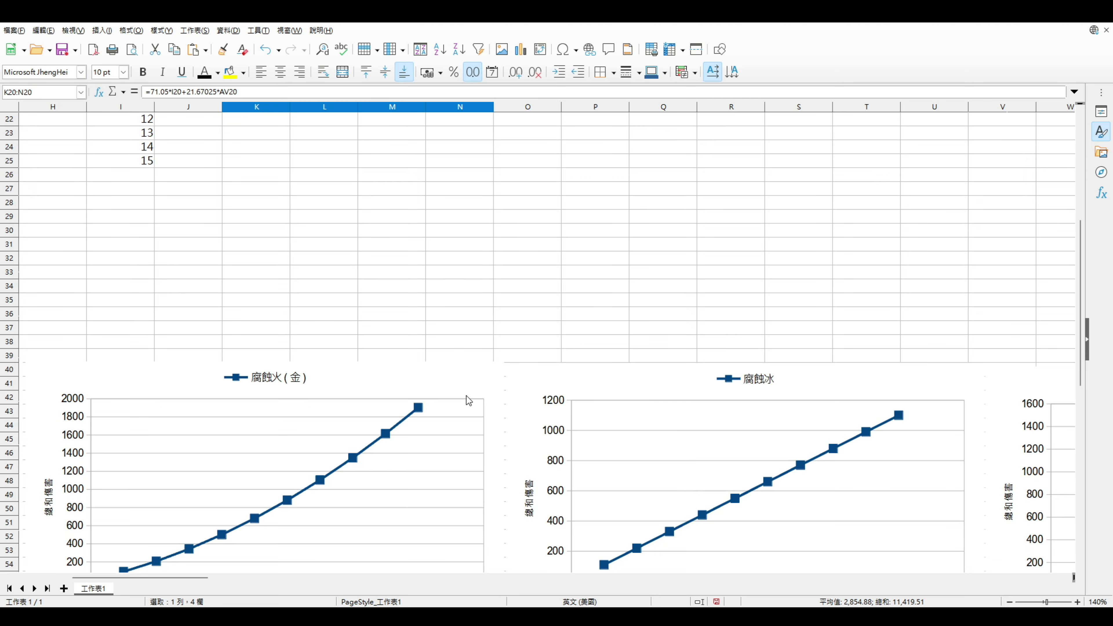
scroll(466, 396, "down", 6)
scroll(467, 396, "up", 3)
scroll(466, 396, "down", 6)
scroll(466, 396, "down", 3)
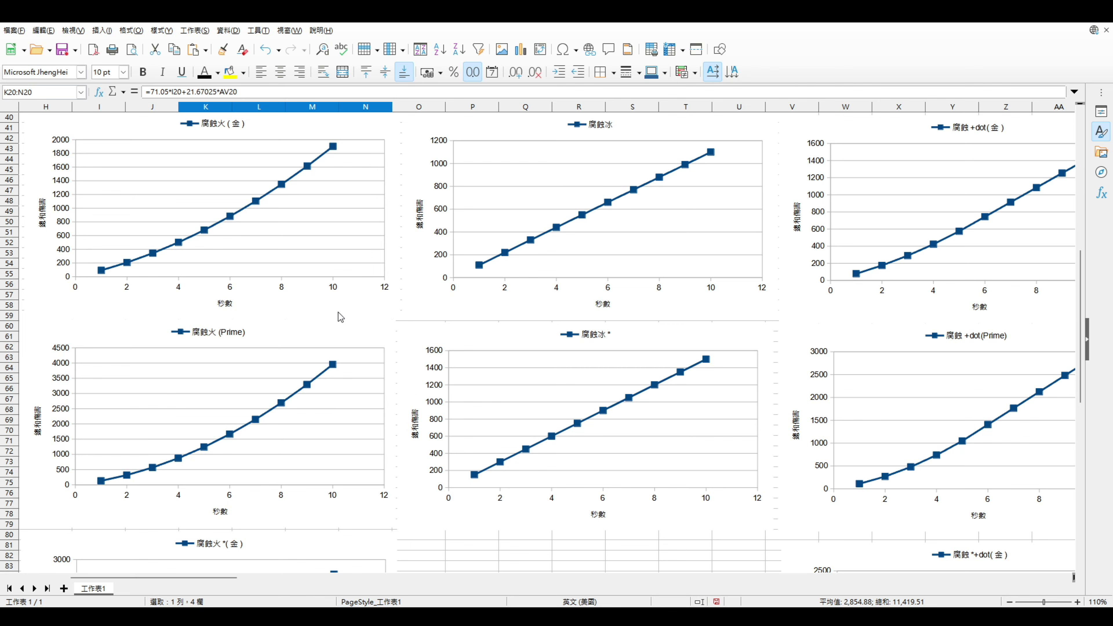
scroll(172, 488, "down", 5)
left_click_drag(239, 578, 186, 578)
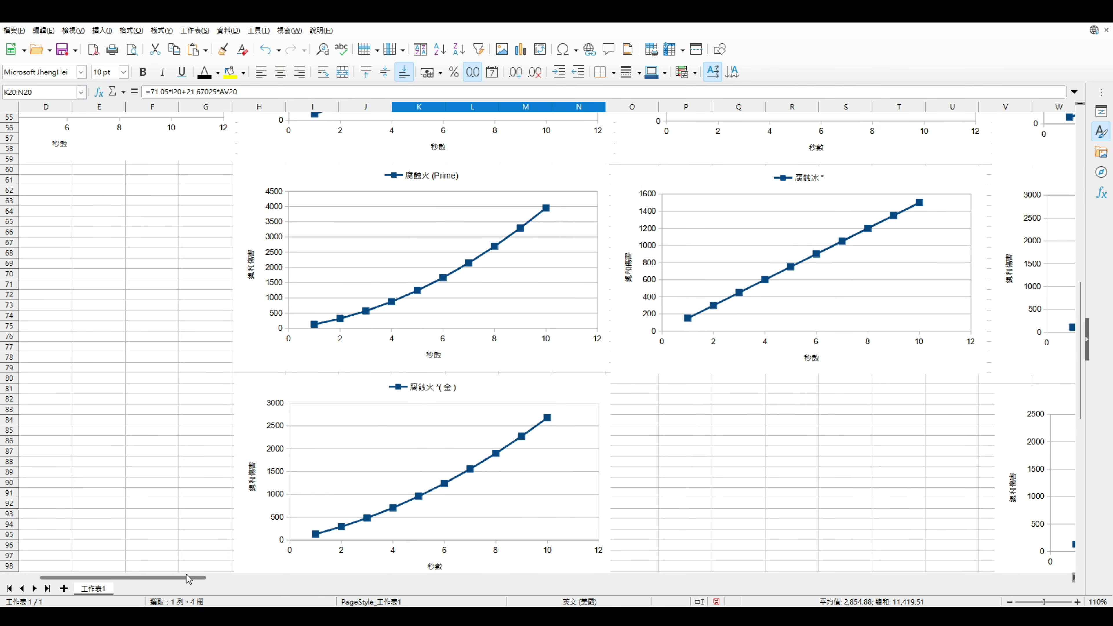
Step: Examine the total-damage charts for 腐蝕火*(金) and 腐蝕火*(Prime) below the other 腐蝕火 charts
scroll(497, 432, "down", 5)
scroll(499, 434, "down", 5)
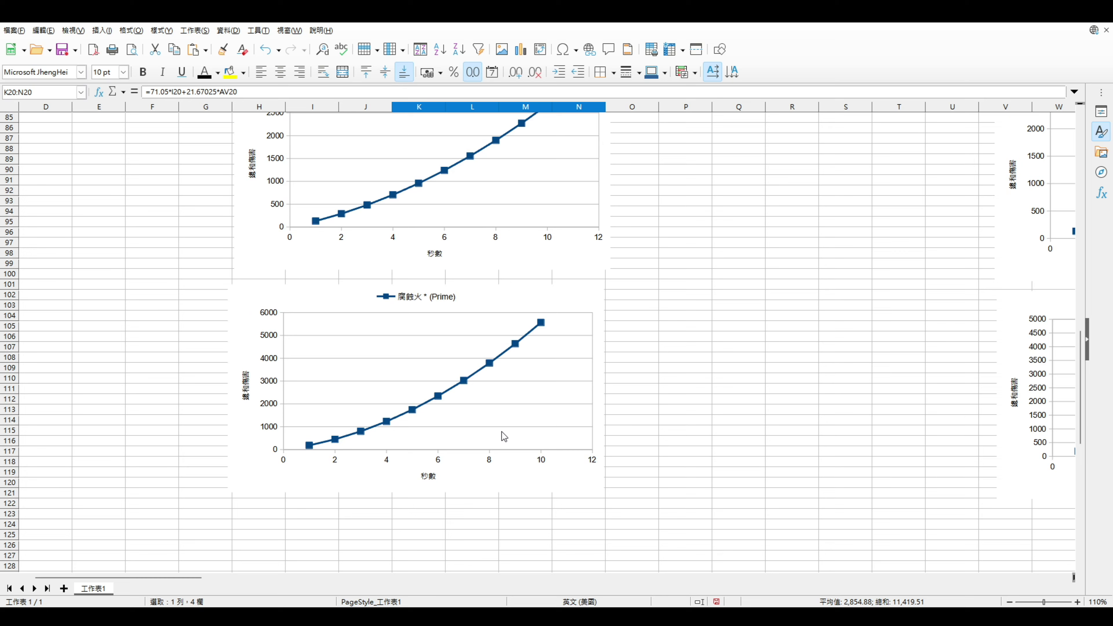
scroll(503, 442, "up", 1)
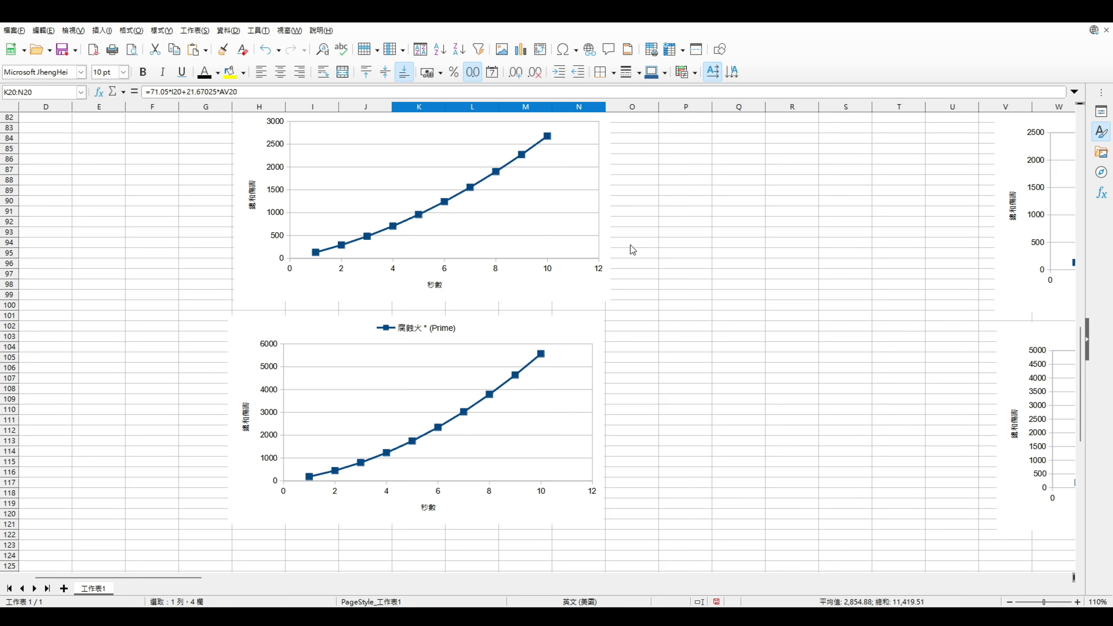
scroll(537, 370, "up", 19)
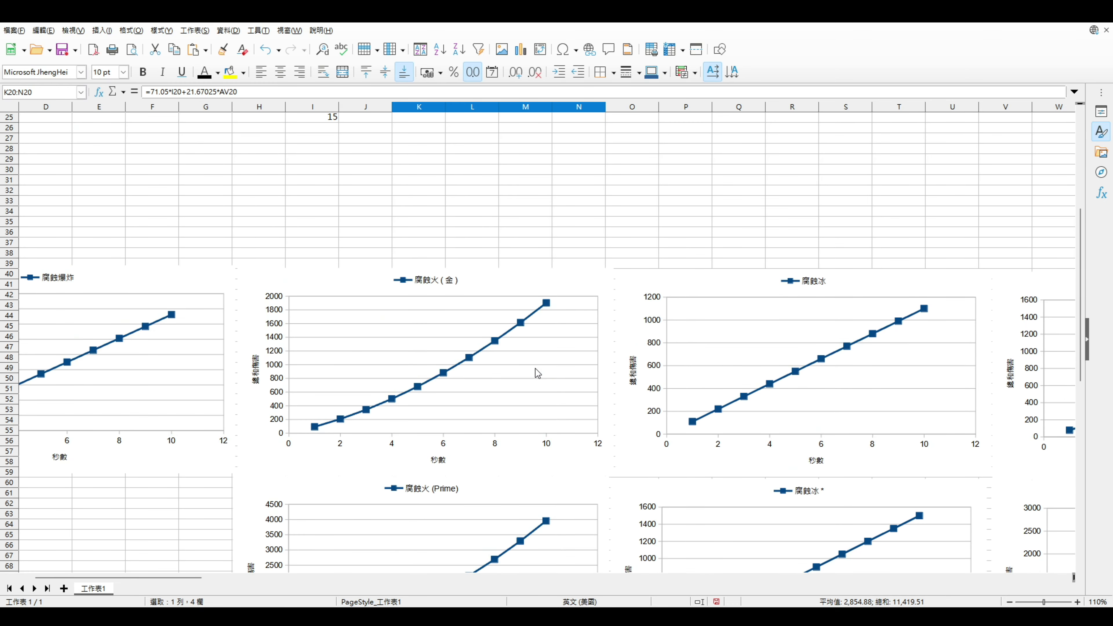
Step: Follow the 腐蝕火(銀) column in the table down to its 10-second total in L20
scroll(533, 369, "up", 6)
left_click(460, 215)
left_click(467, 227)
left_click(470, 248)
left_click(473, 259)
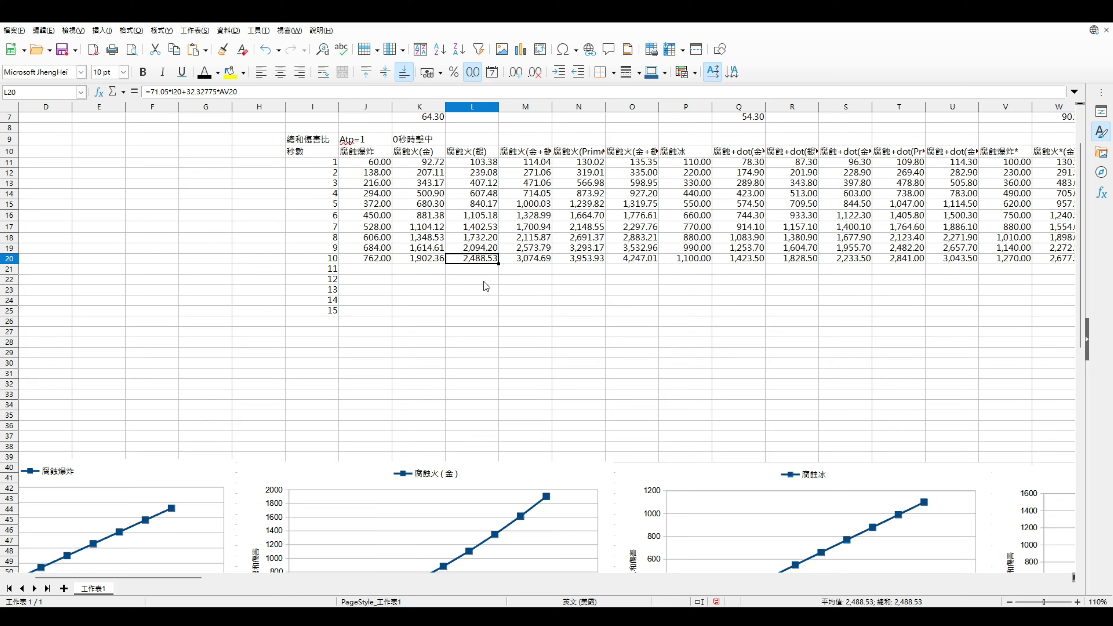
Step: Survey all the total-damage charts together at a 55% overview, from 腐蝕爆炸 across to the +dot builds
scroll(484, 281, "down", 6)
scroll(483, 281, "down", 6)
scroll(485, 287, "down", 3, "ctrl")
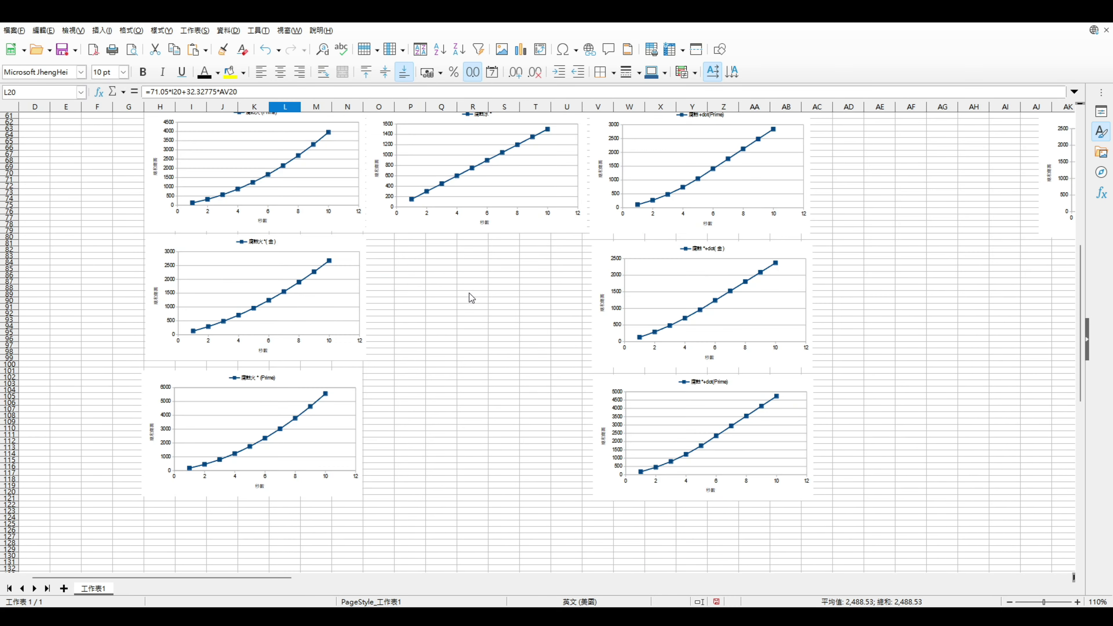
scroll(357, 368, "down", 2, "ctrl")
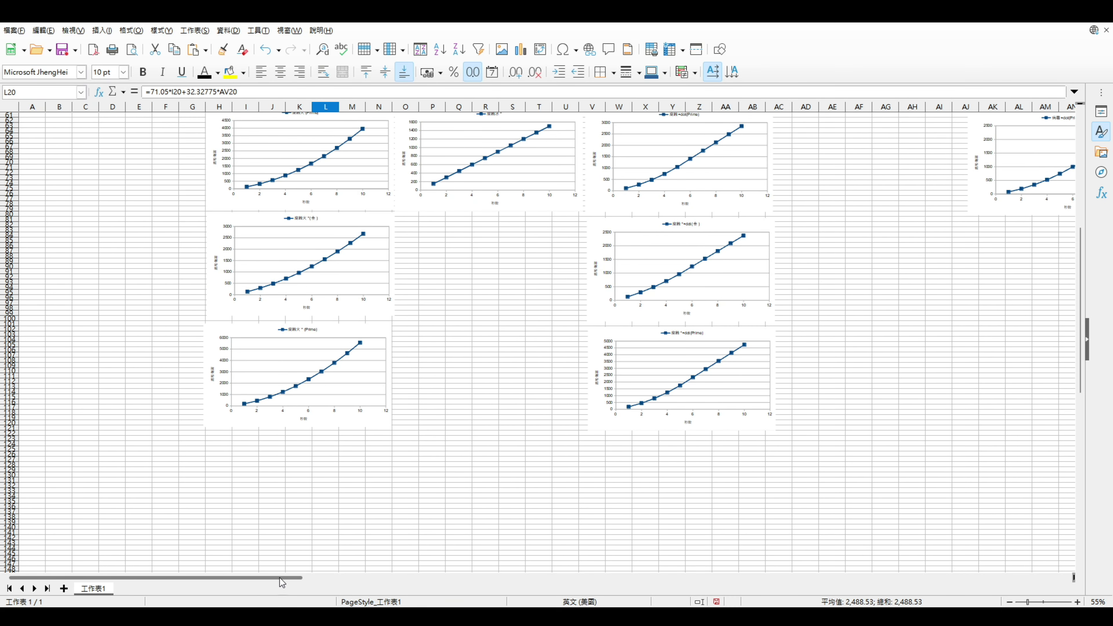
scroll(368, 432, "up", 8)
scroll(367, 432, "left", 1)
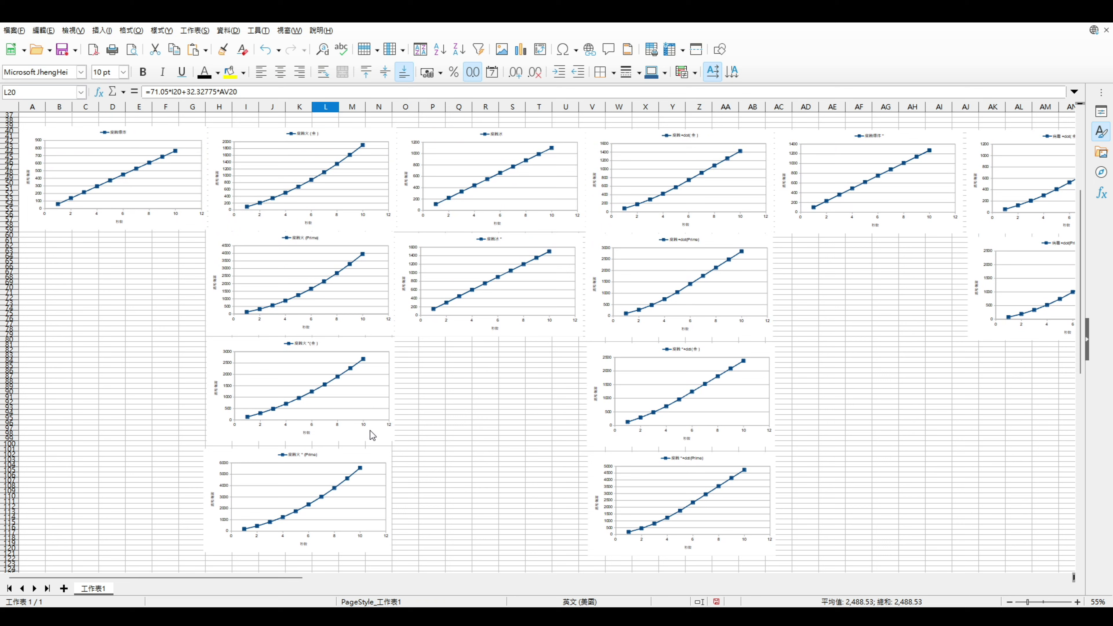
left_click(431, 402)
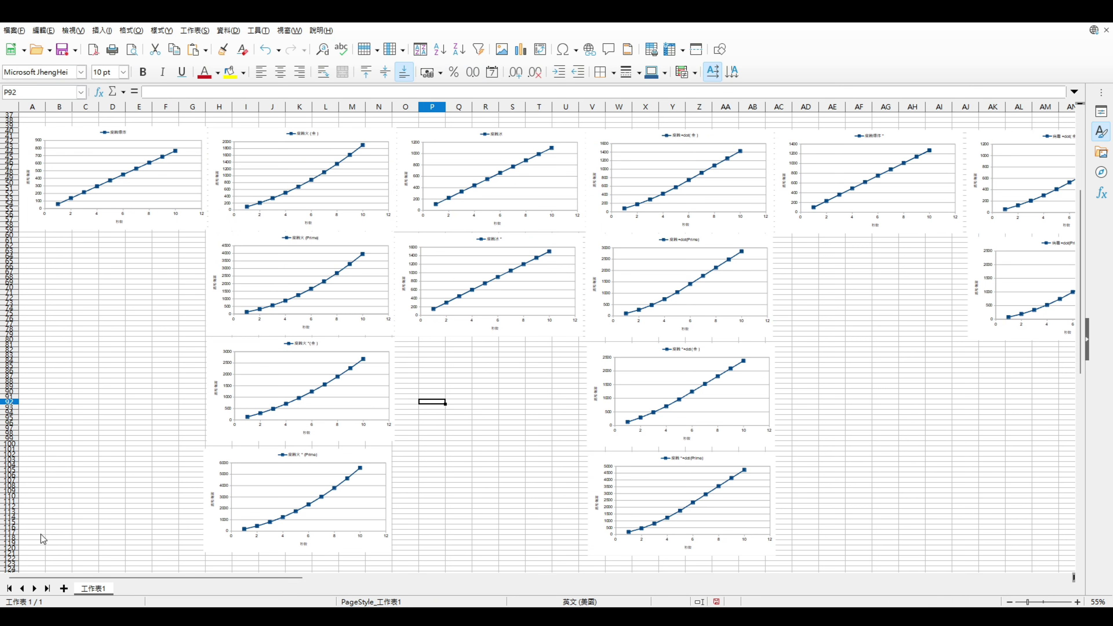
left_click_drag(38, 536, 197, 407)
key("Down")
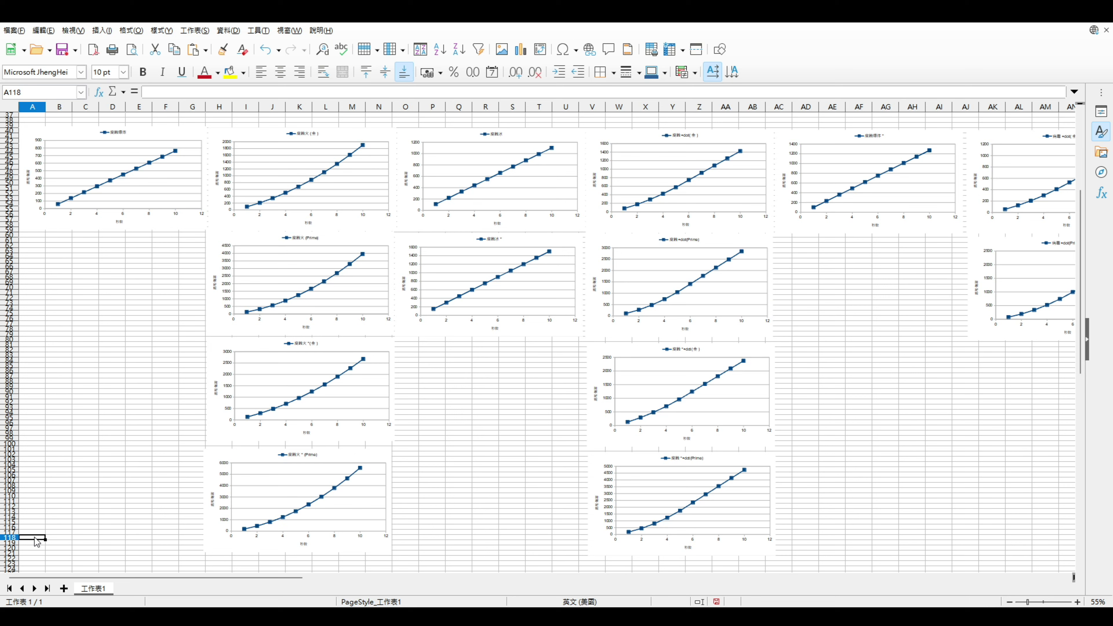
left_click_drag(37, 540, 198, 269)
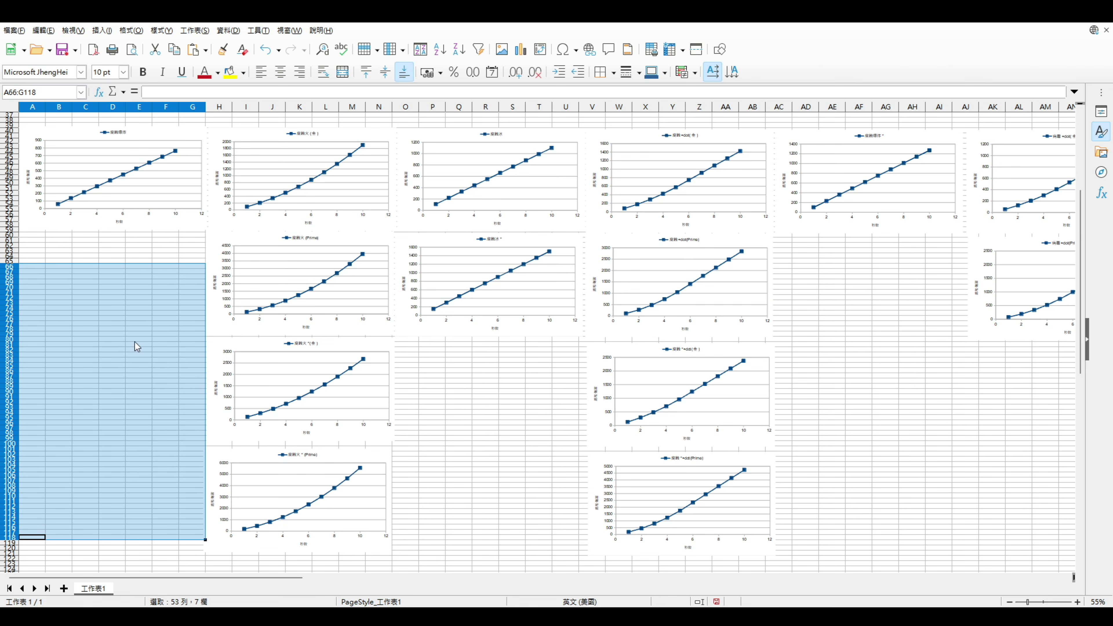
left_click(114, 419)
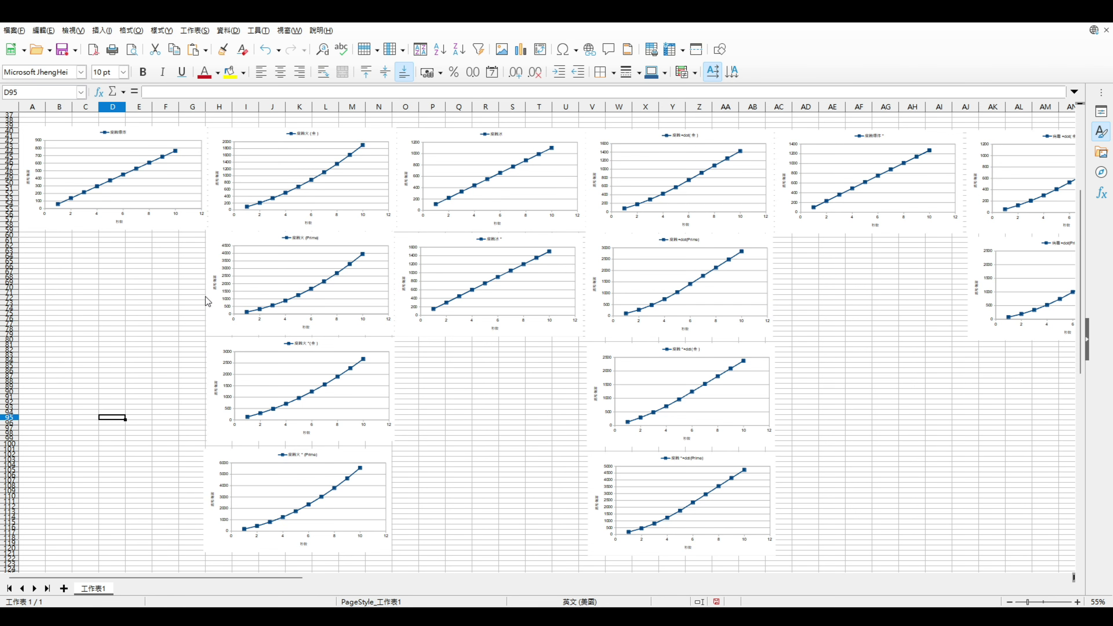
Step: Examine the 腐蝕火 charts up close, from 腐蝕火(金) down to 腐蝕火*(Prime), beside the 腐蝕冰 charts
scroll(469, 464, "up", 4)
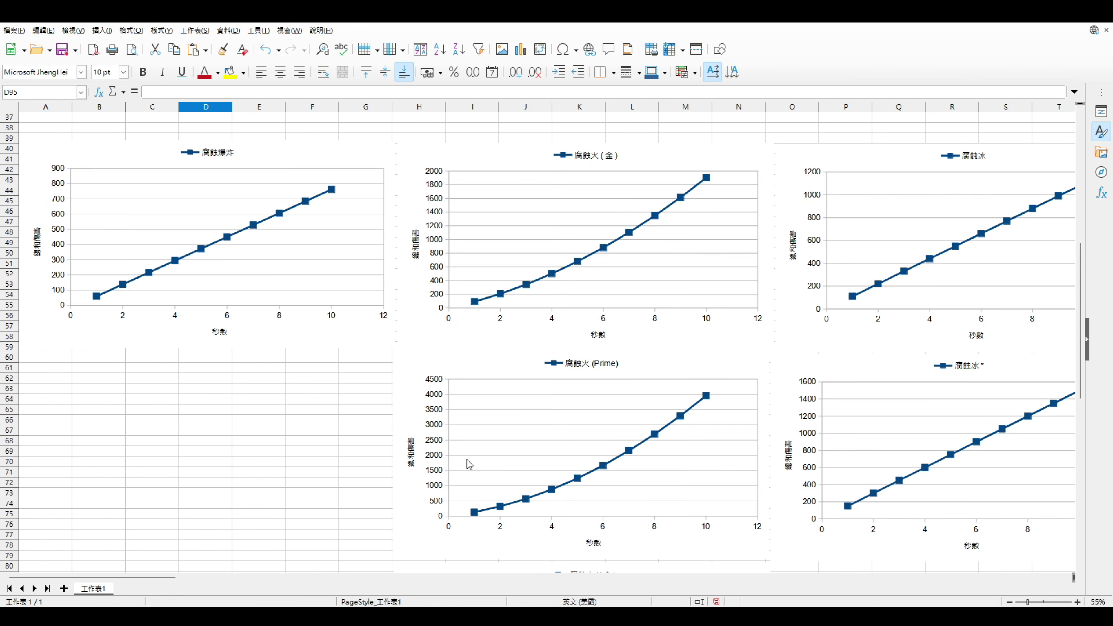
scroll(170, 571, "right", 5)
scroll(210, 520, "down", 14)
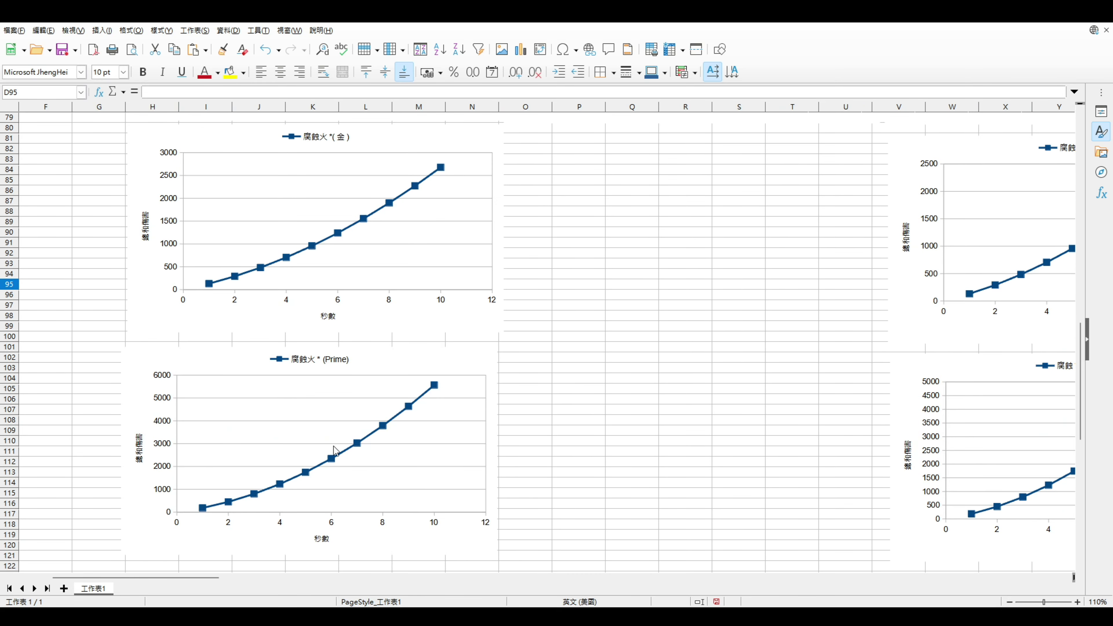
scroll(252, 486, "up", 5)
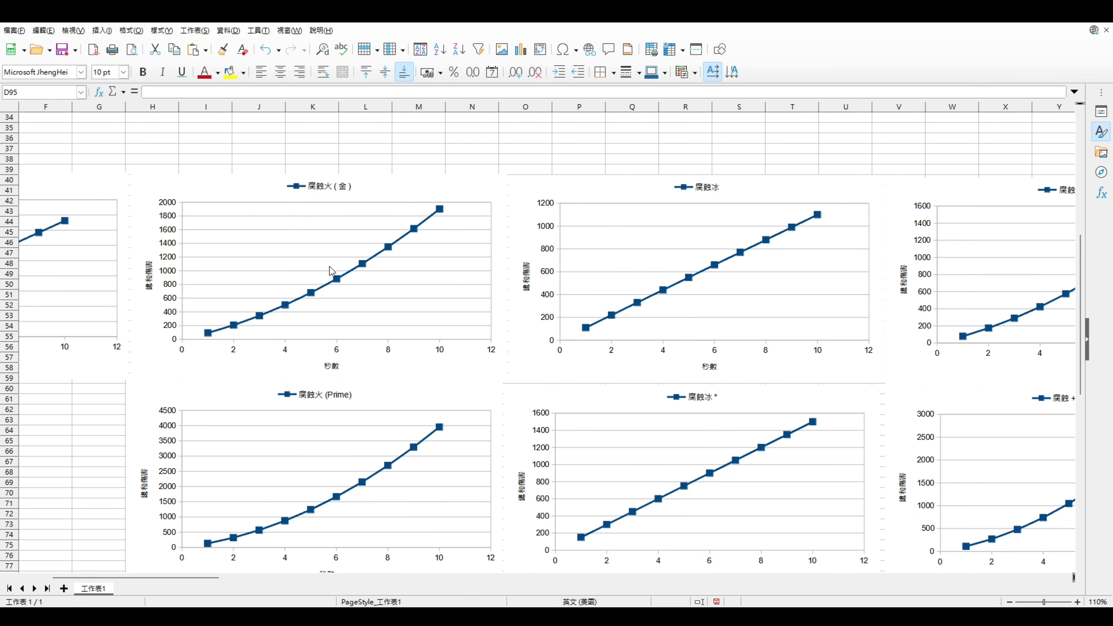
scroll(375, 390, "up", 20)
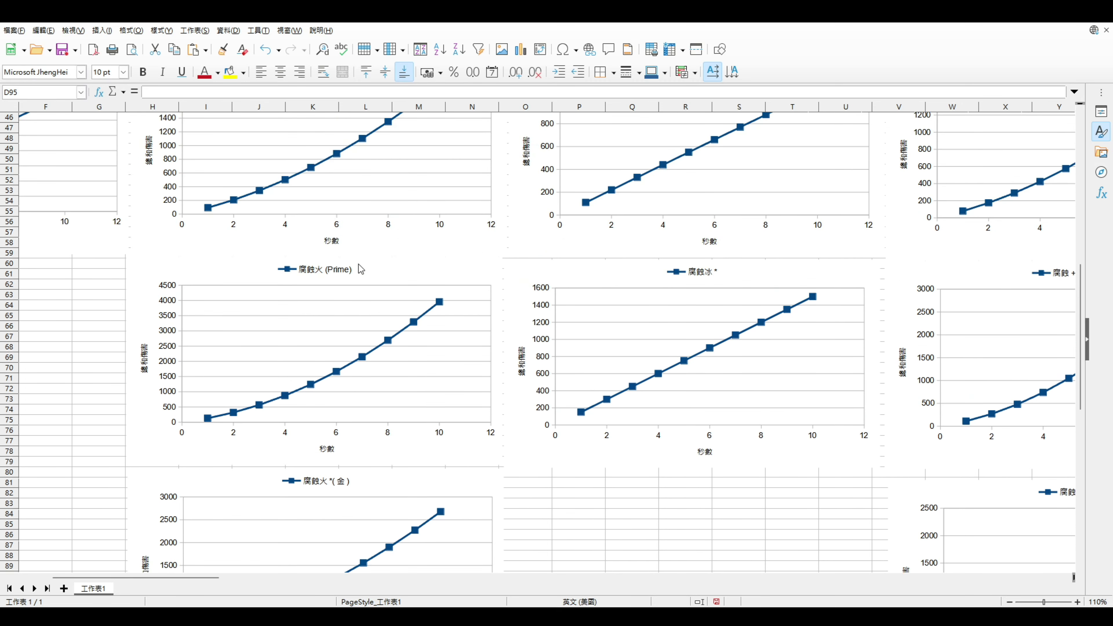
Step: Compare the late-second totals of the 腐蝕火 variants in columns L to O, returning to the 腐蝕火(金) heading
left_click(525, 323)
left_click(472, 323)
left_click(472, 268)
left_click(472, 302)
left_click(472, 312)
key("Left")
key("Left")
key("Right")
key("Right")
key("Right")
left_click(463, 237)
left_click(366, 226)
left_click(313, 226)
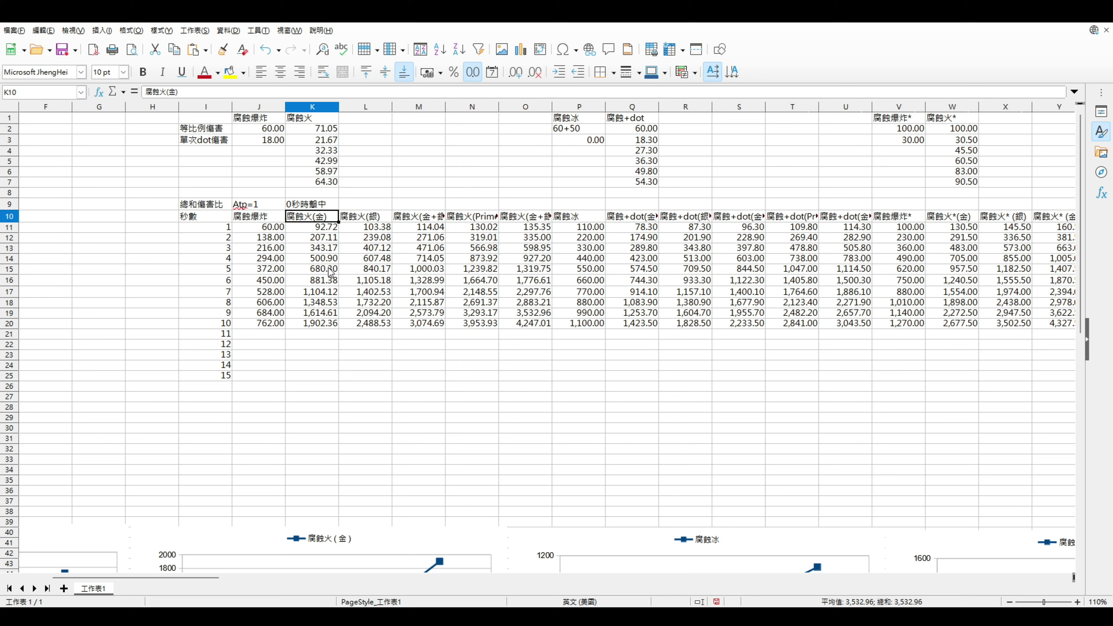
Step: Compare the 腐蝕火(金) and 腐蝕火(銀) totals for seconds 8 through 10
left_click(326, 302)
left_click(317, 324)
left_click(319, 312)
left_click(366, 312)
left_click(370, 324)
left_click(321, 324)
left_click(321, 313)
left_click(365, 313)
left_click(364, 302)
left_click(382, 249)
left_click(375, 312)
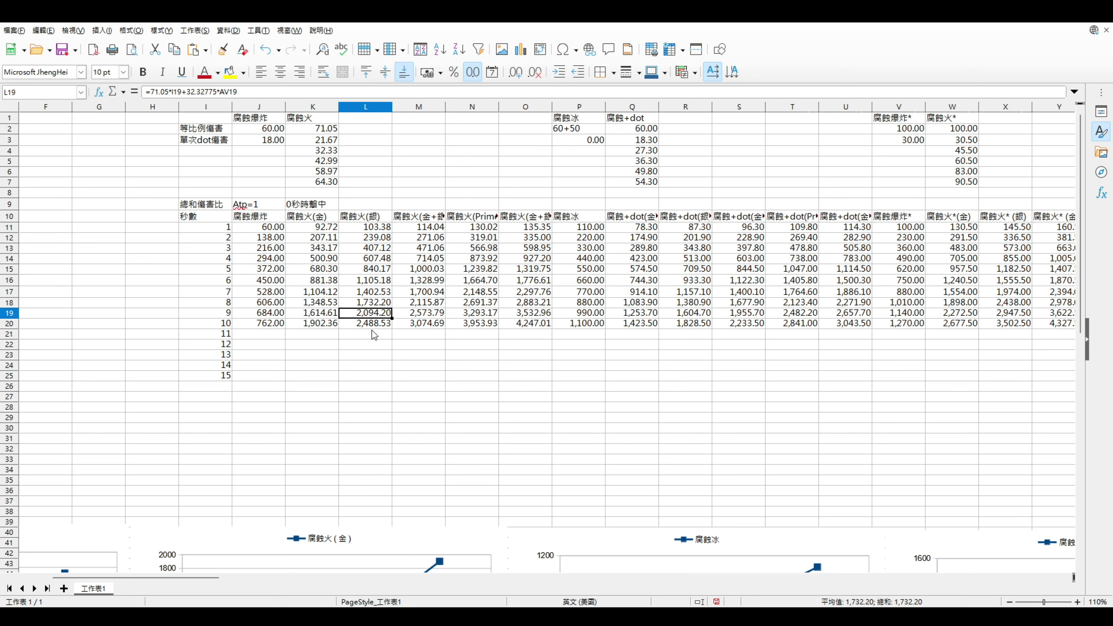
left_click(370, 334)
Step: Check the 腐蝕冰 totals for seconds 9 and 10 against its 60+50 base damage in P2
left_click(584, 313)
left_click(586, 324)
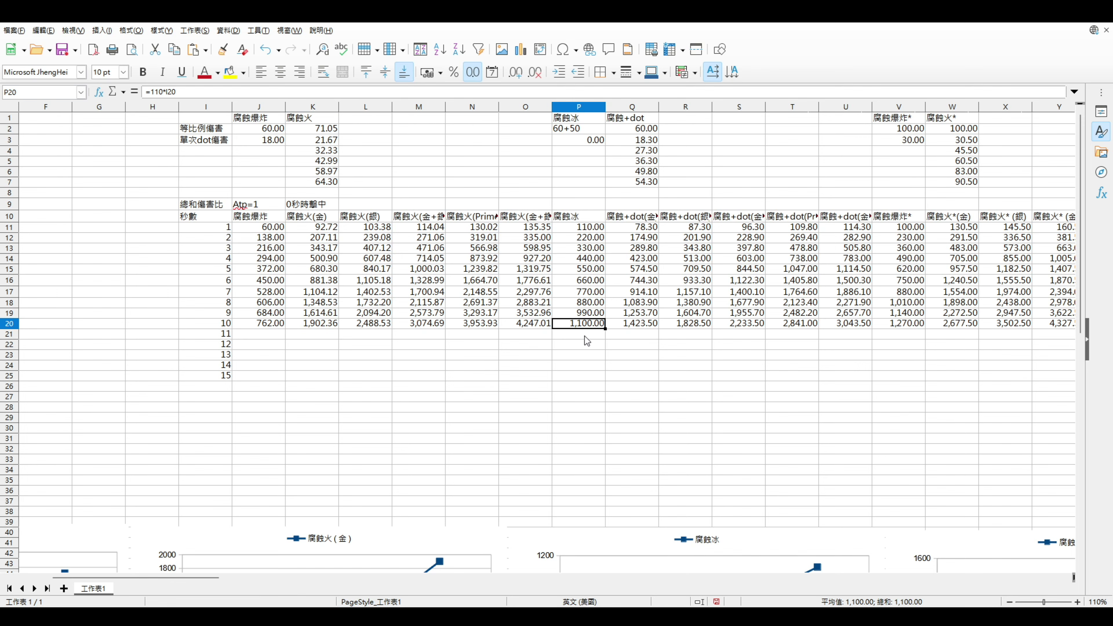
left_click_drag(171, 578, 180, 579)
scroll(180, 578, "up", 5)
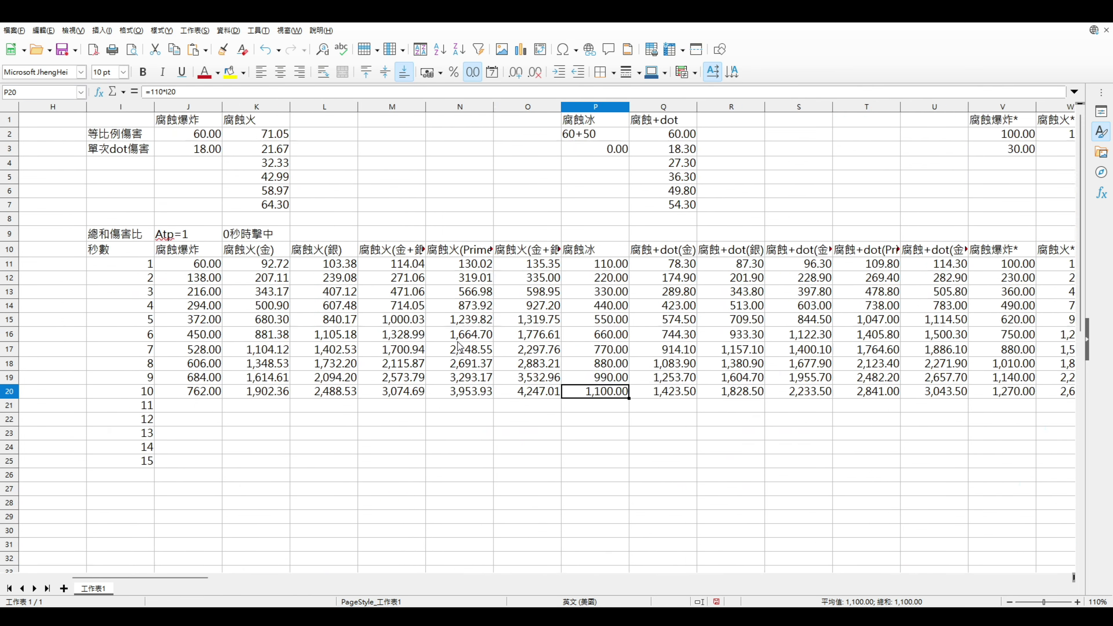
left_click_drag(142, 581, 202, 580)
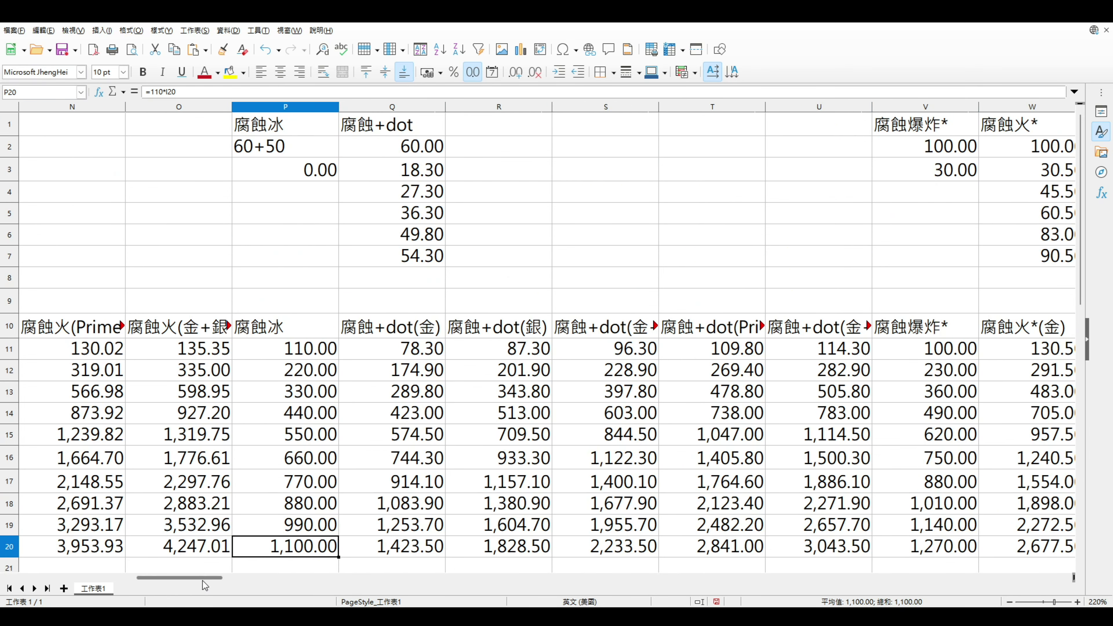
left_click(283, 154)
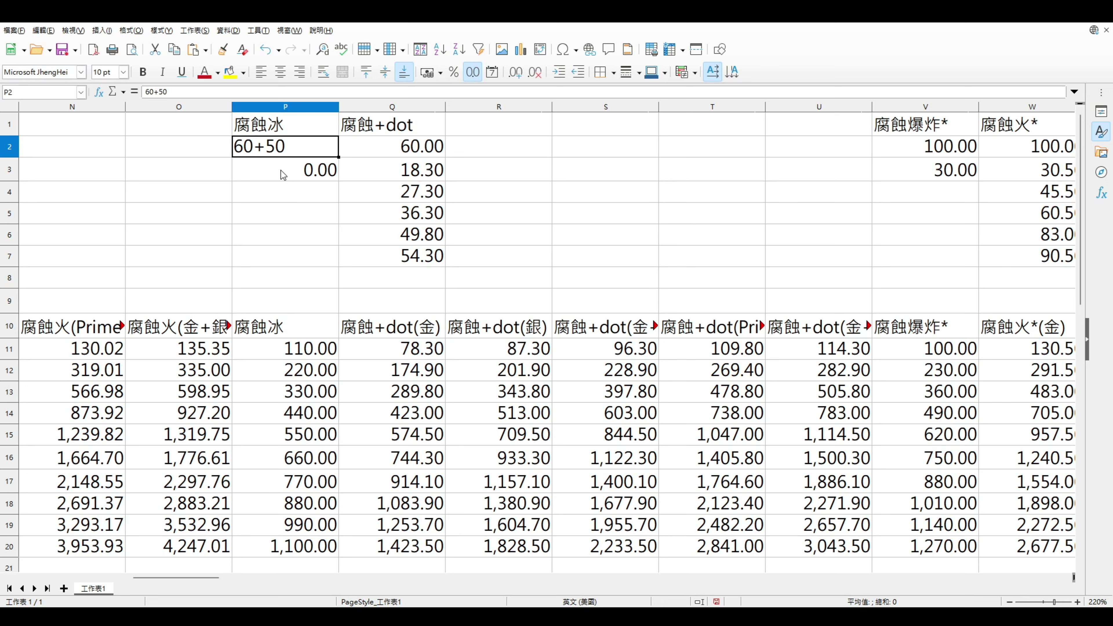
Step: Compare the base damage values of 腐蝕+dot, 腐蝕爆炸* and 腐蝕火* in row 2 with that of 腐蝕冰
left_click(424, 154)
left_click(926, 151)
left_click(406, 158)
left_click(942, 153)
left_click(1004, 148)
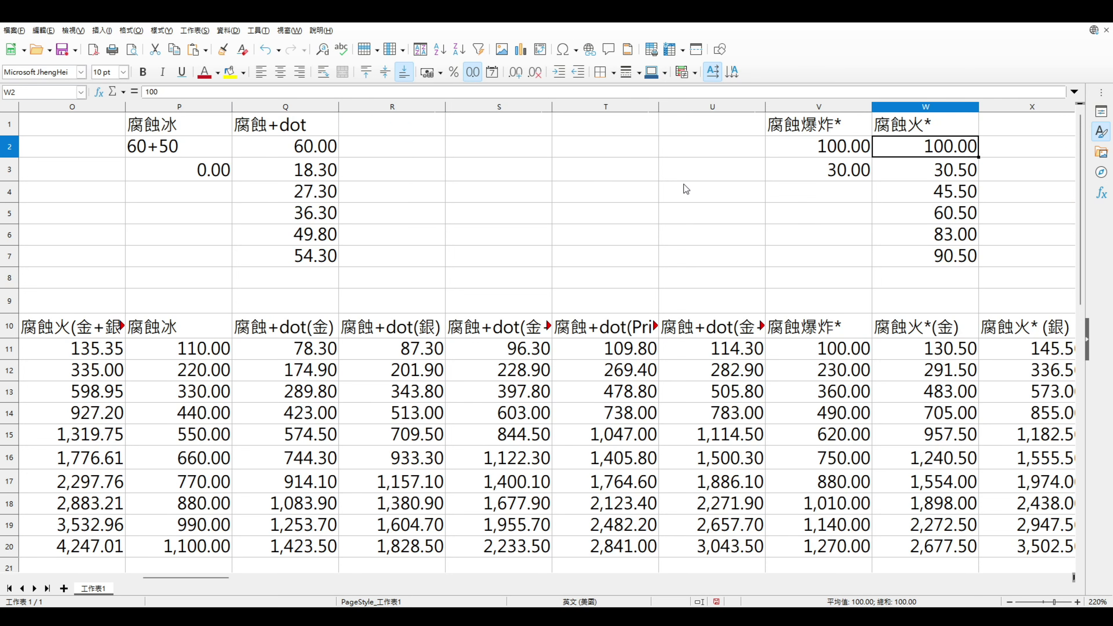
scroll(202, 576, "left", 3)
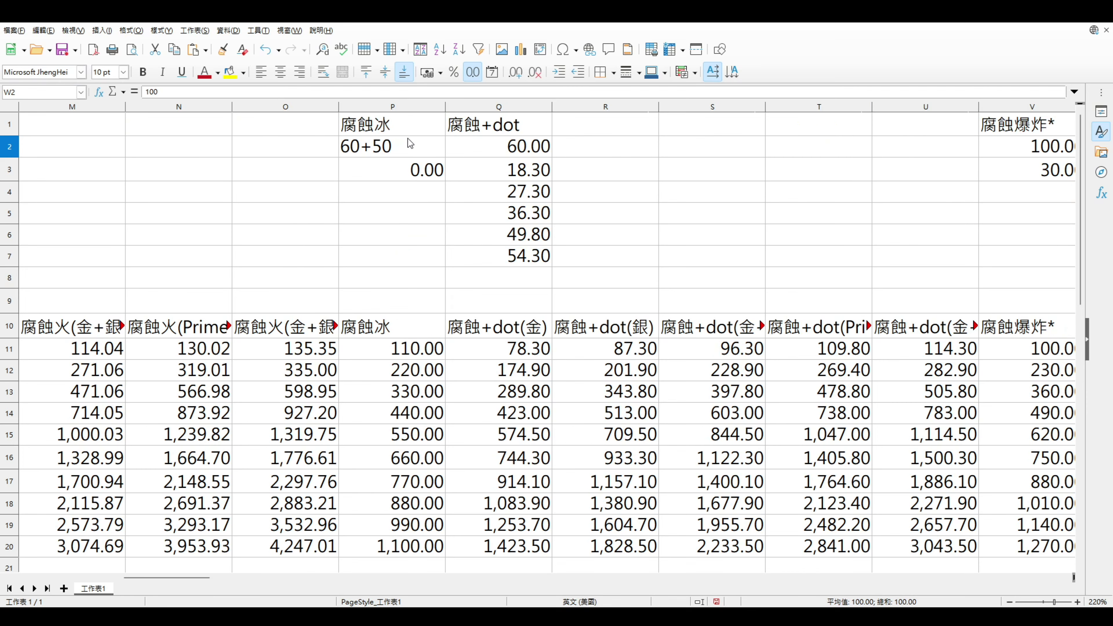
left_click(403, 150)
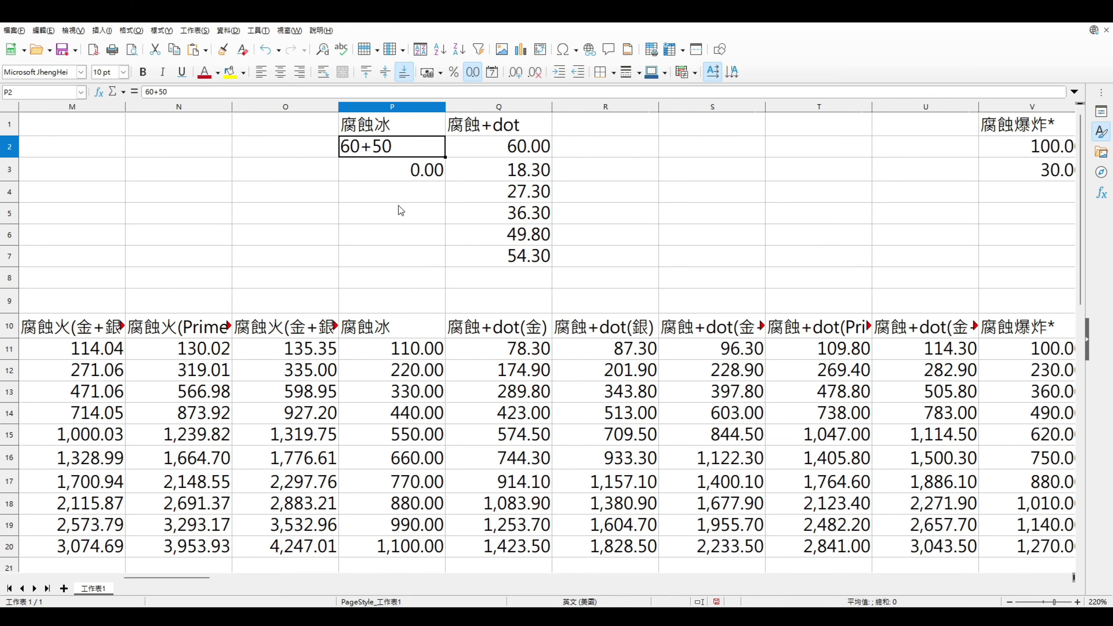
Step: Follow the 腐蝕冰 totals from second 1 to second 10, P11:P20
scroll(405, 169, "down", 1)
left_click_drag(391, 281, 391, 478)
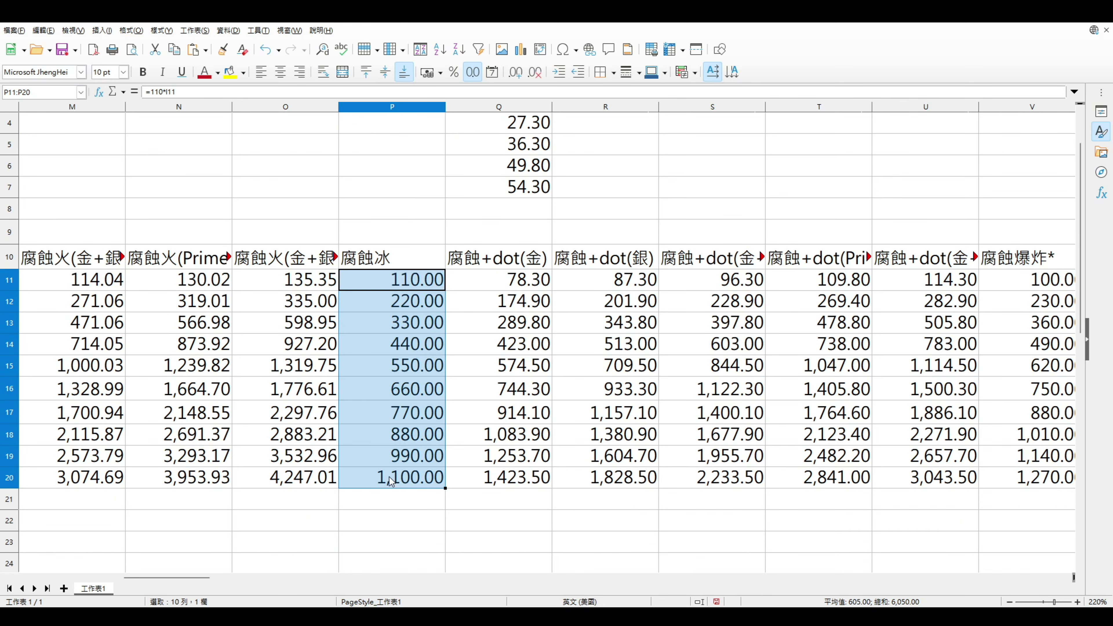
left_click(391, 477)
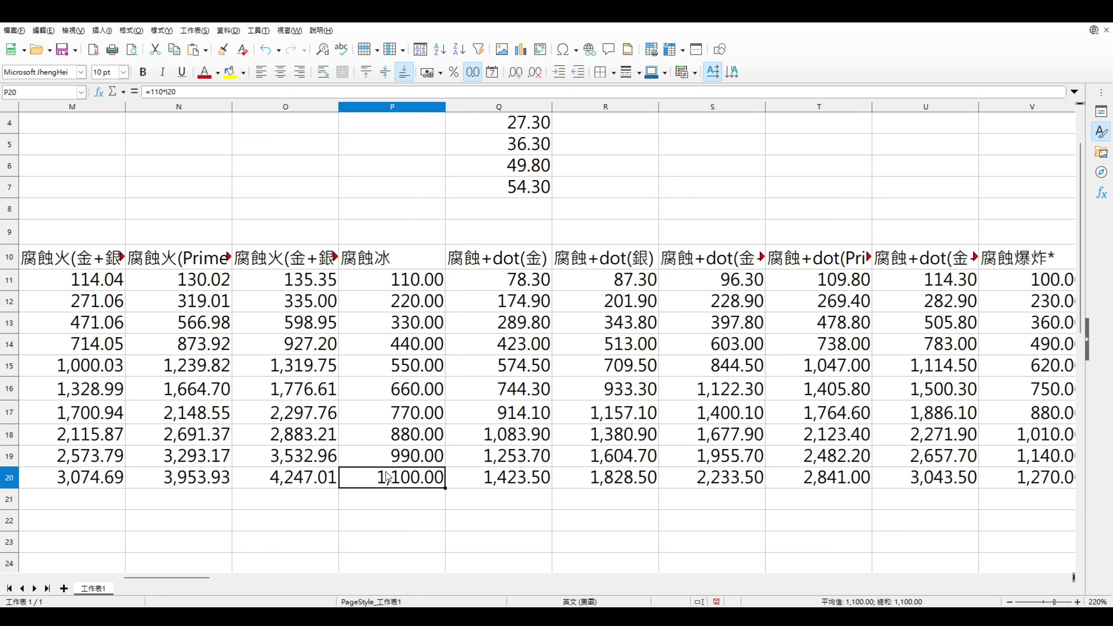
Step: Compare the 10-second totals of 腐蝕爆炸 in J20 and 腐蝕冰 in P20
scroll(442, 478, "left", 3)
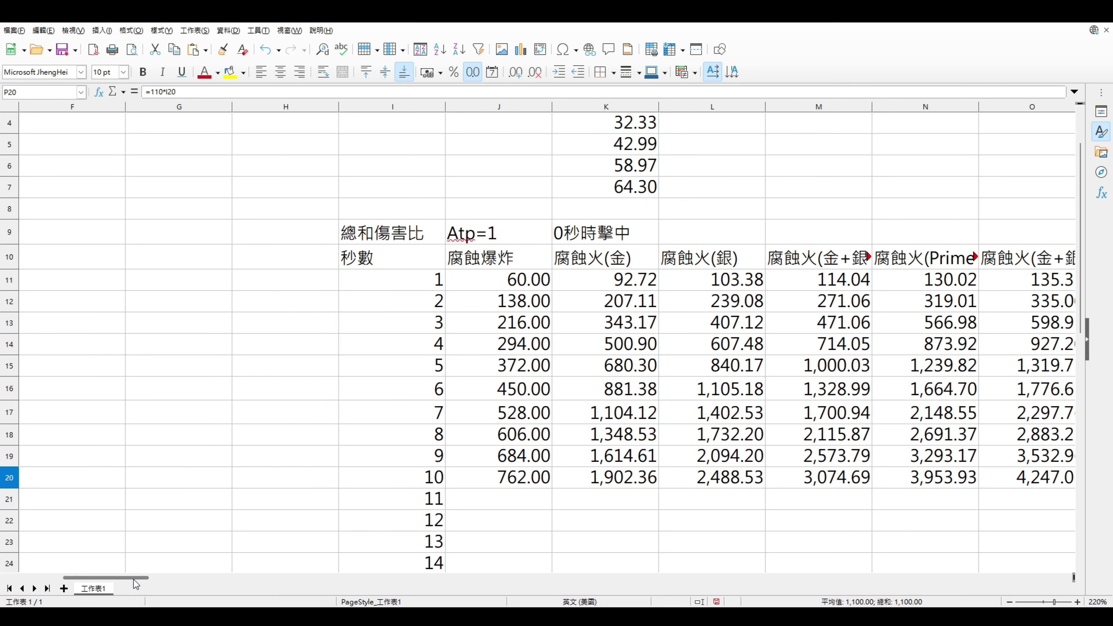
left_click(501, 479)
scroll(504, 483, "right", 2)
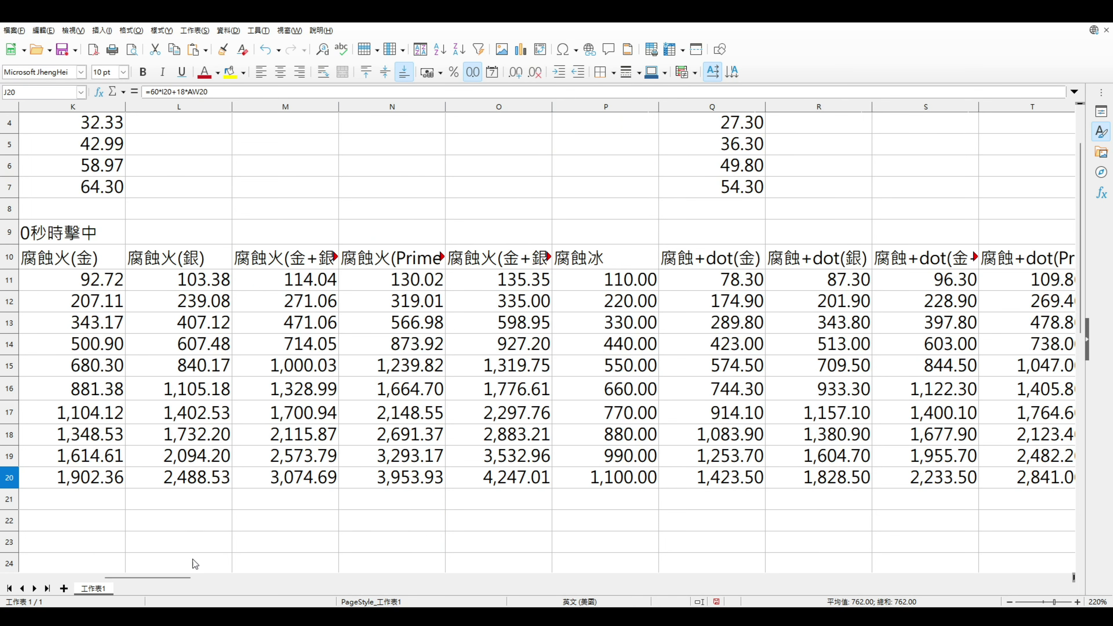
left_click(577, 480)
scroll(598, 478, "left", 1)
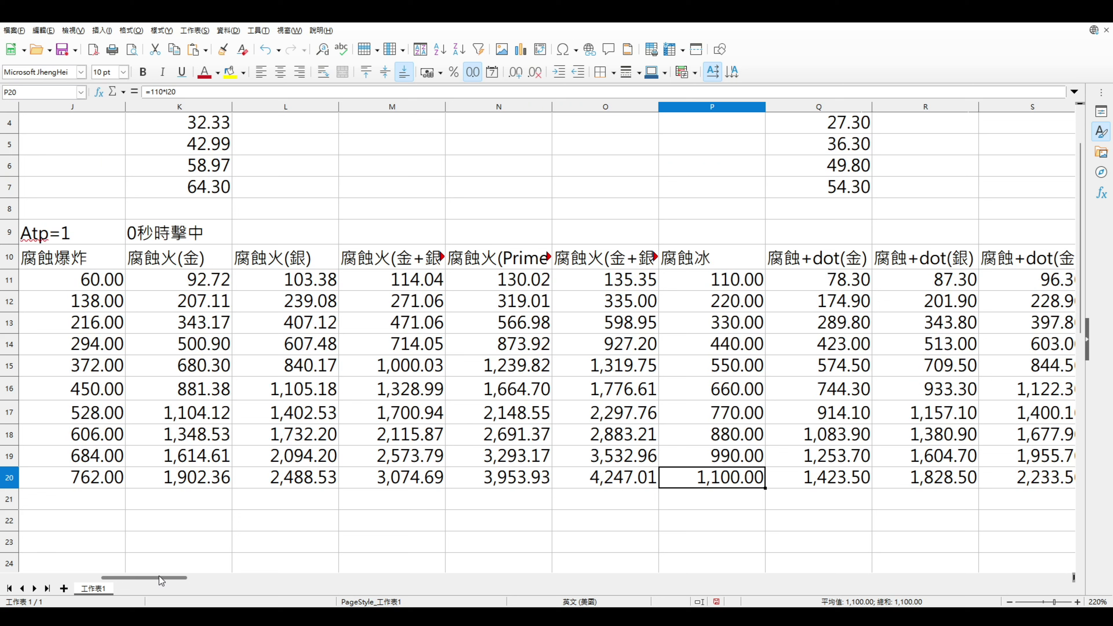
left_click(68, 481)
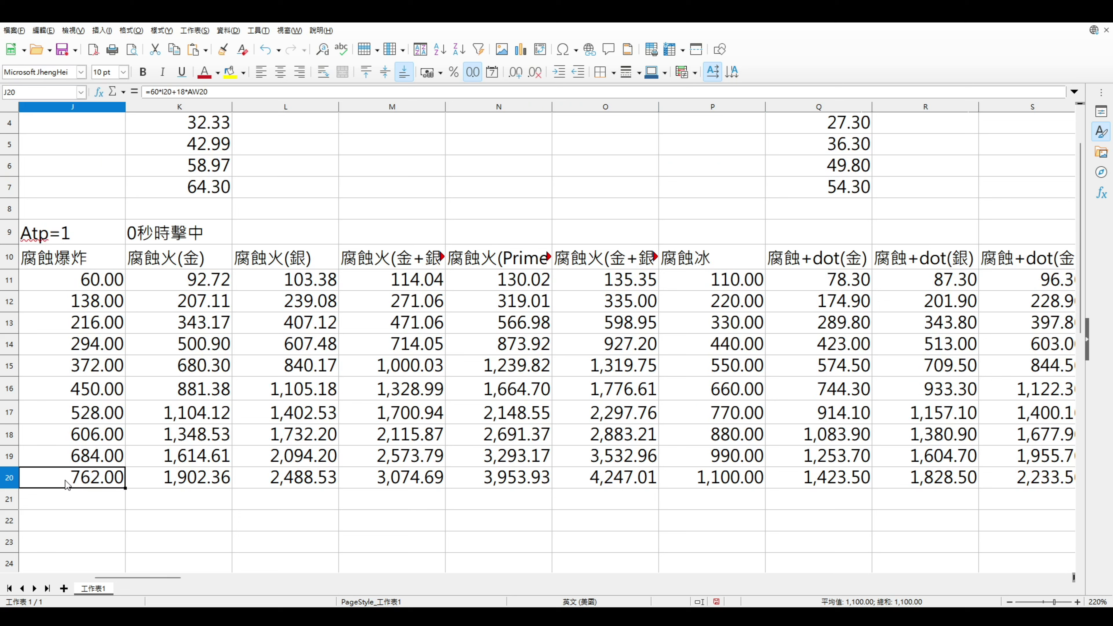
left_click(713, 482)
left_click(70, 480)
Step: Check the increase in the 腐蝕冰 total between seconds 9 and 10, P19 to P20
left_click(698, 459)
left_click(697, 477)
left_click(701, 460)
left_click(706, 476)
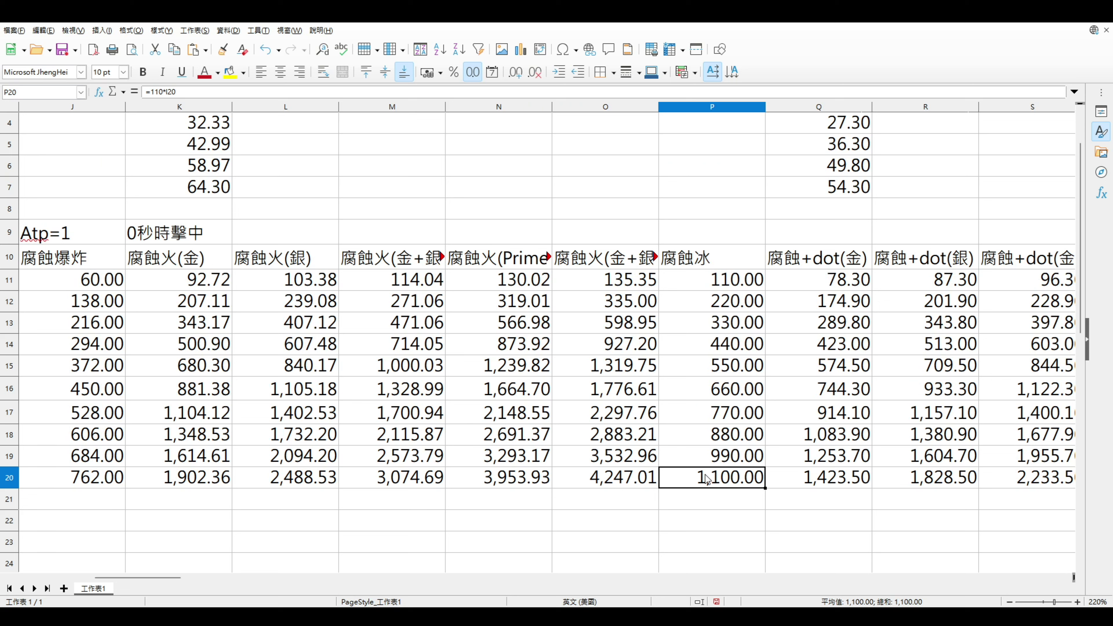
left_click(710, 456)
left_click(714, 477)
Step: Weigh the 腐蝕爆炸 10-second total against 腐蝕冰 again, including the 腐蝕爆炸 total at second 9
left_click(101, 478)
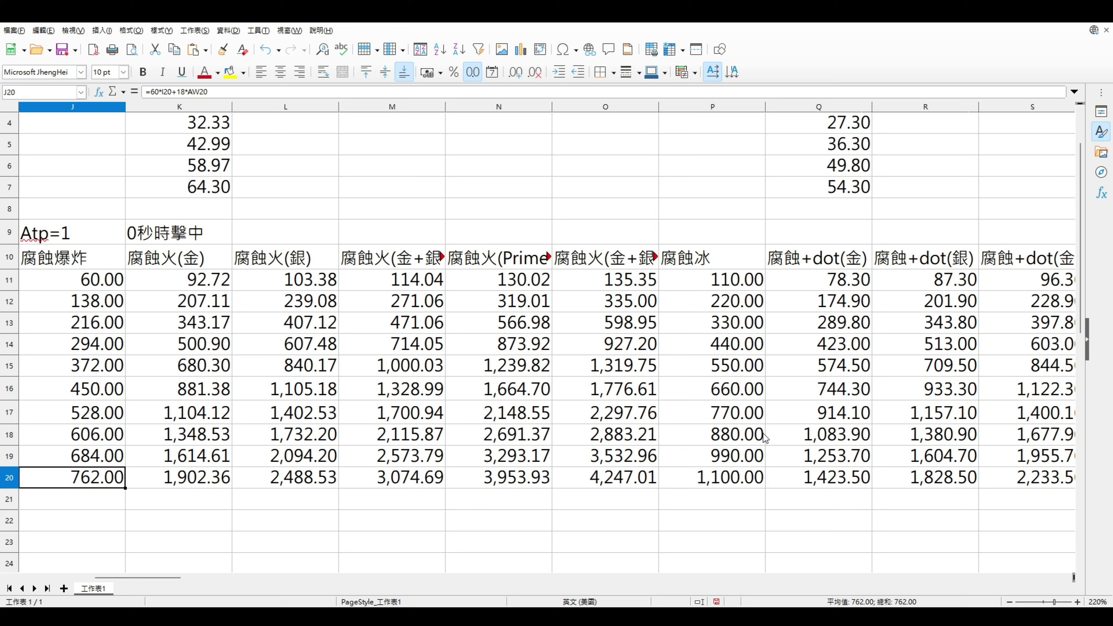
left_click(728, 483)
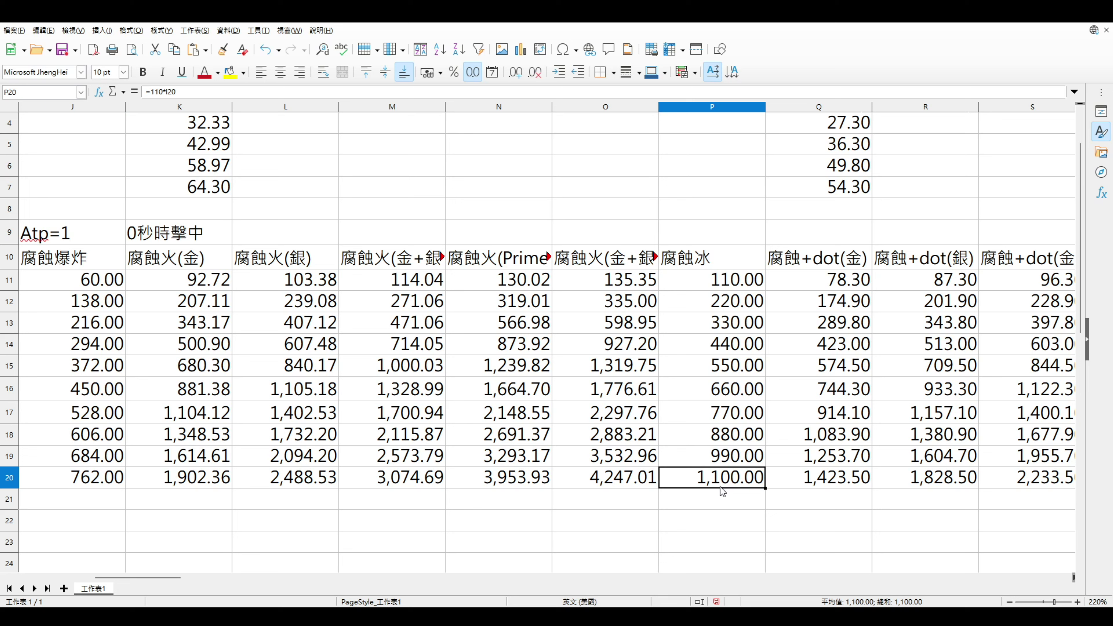
left_click(117, 474)
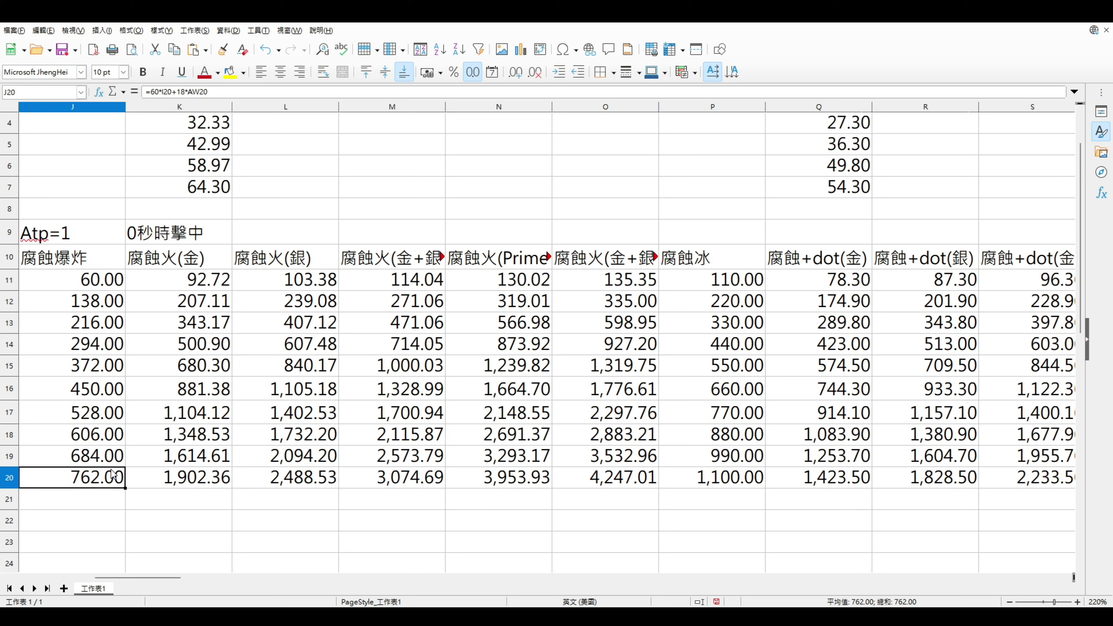
left_click(120, 458)
left_click(115, 470)
left_click(116, 463)
mouse_move(162, 577)
left_mouse_down()
mouse_move(146, 577)
mouse_move(161, 576)
left_mouse_up()
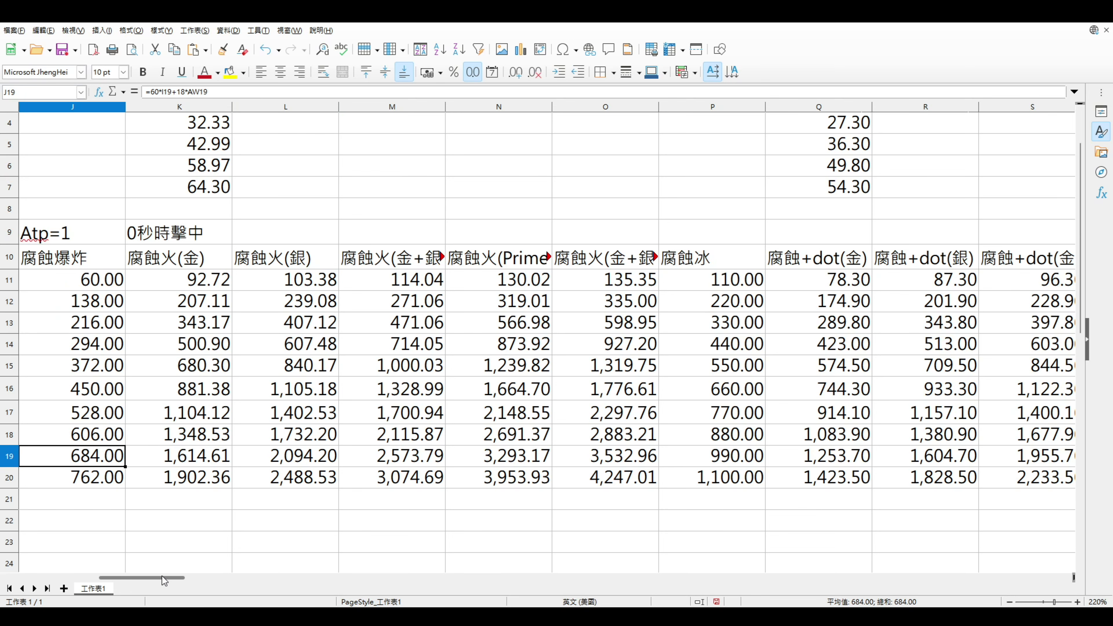
Step: Revisit the 腐蝕爆炸 total at second 10 in J20 against the 腐蝕冰 totals in column P
left_click(94, 481)
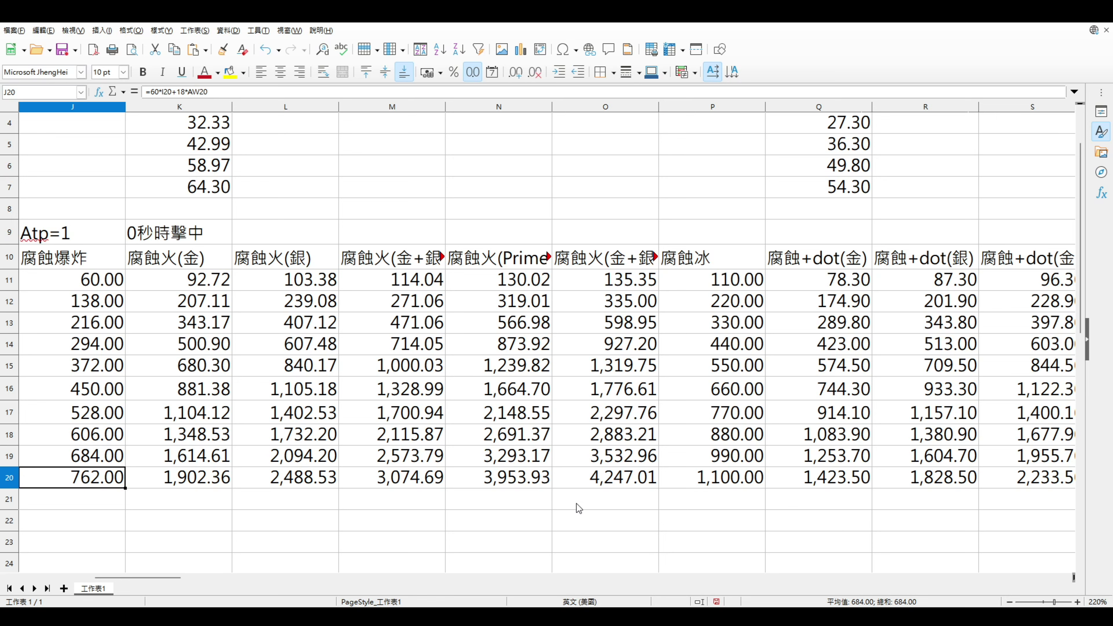
left_click(664, 500)
left_click(689, 468)
Step: Examine the 腐蝕+dot totals at second 10 in Q20:S20
left_click_drag(148, 577, 205, 577)
scroll(237, 467, "up", 1)
scroll(210, 458, "down", 1)
left_click_drag(198, 457, 391, 482)
left_click(214, 478)
Step: Review the line charts for 腐蝕冰, 腐蝕+dot and 腐蝕*+dot, in both the 金 and Prime versions of the dot builds
scroll(392, 486, "down", 4)
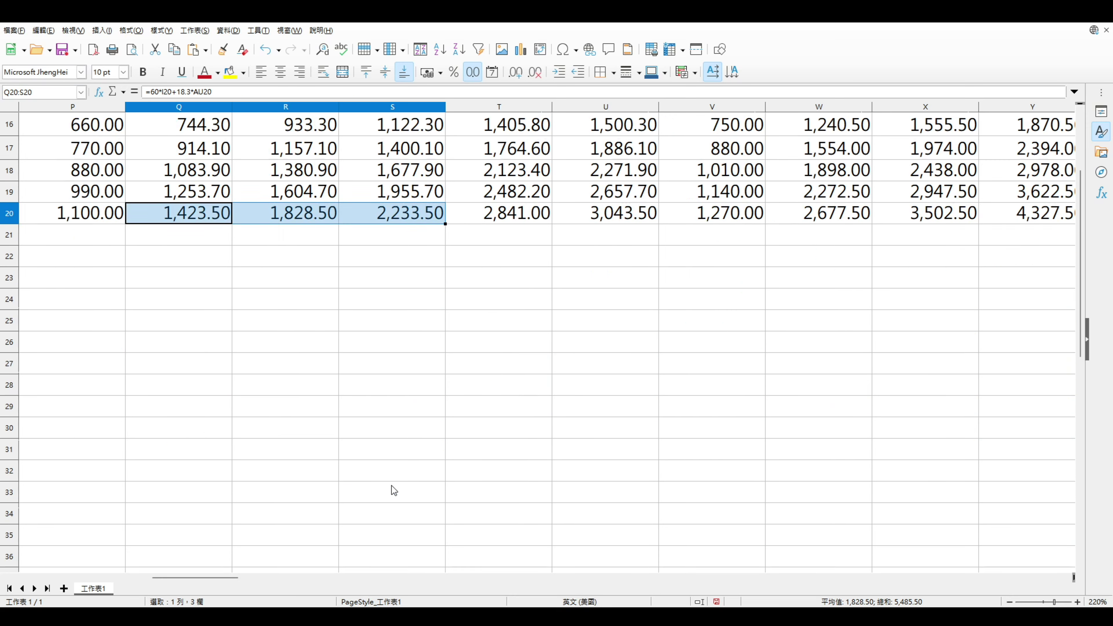
scroll(390, 486, "down", 3)
left_click_drag(319, 578, 267, 578)
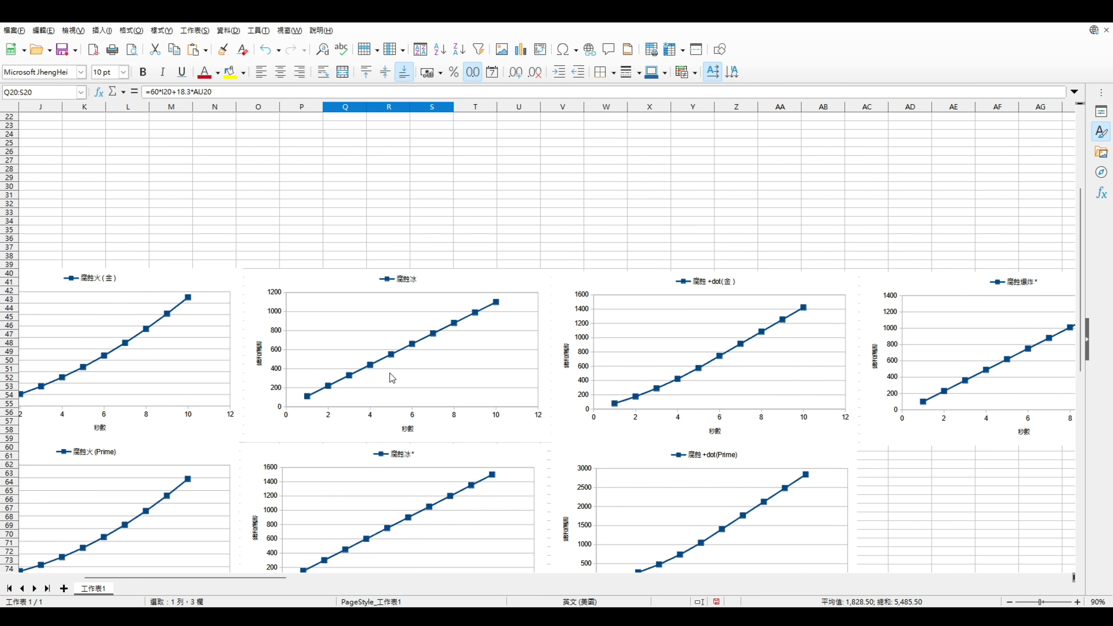
scroll(378, 480, "down", 5)
scroll(360, 447, "up", 5)
left_click_drag(265, 578, 318, 578)
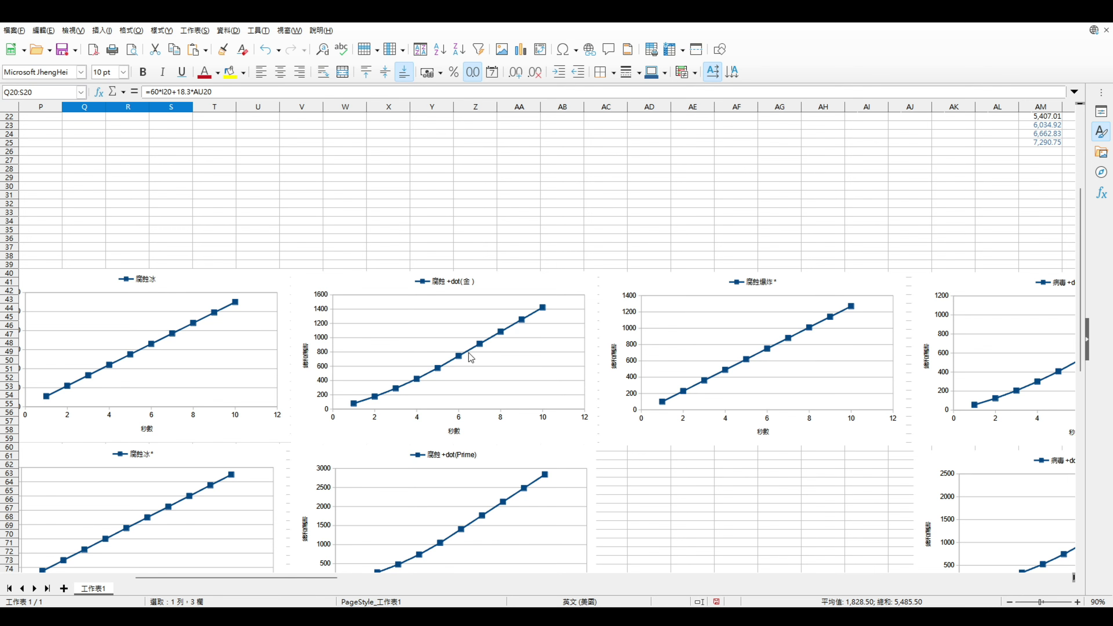
scroll(572, 311, "down", 16)
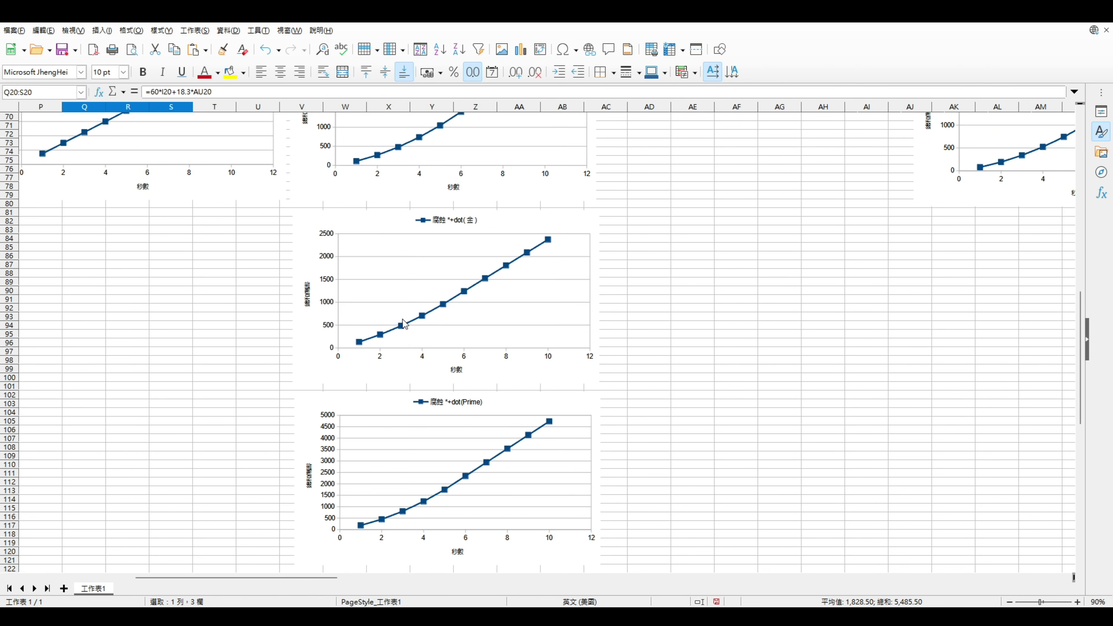
scroll(471, 456, "up", 8)
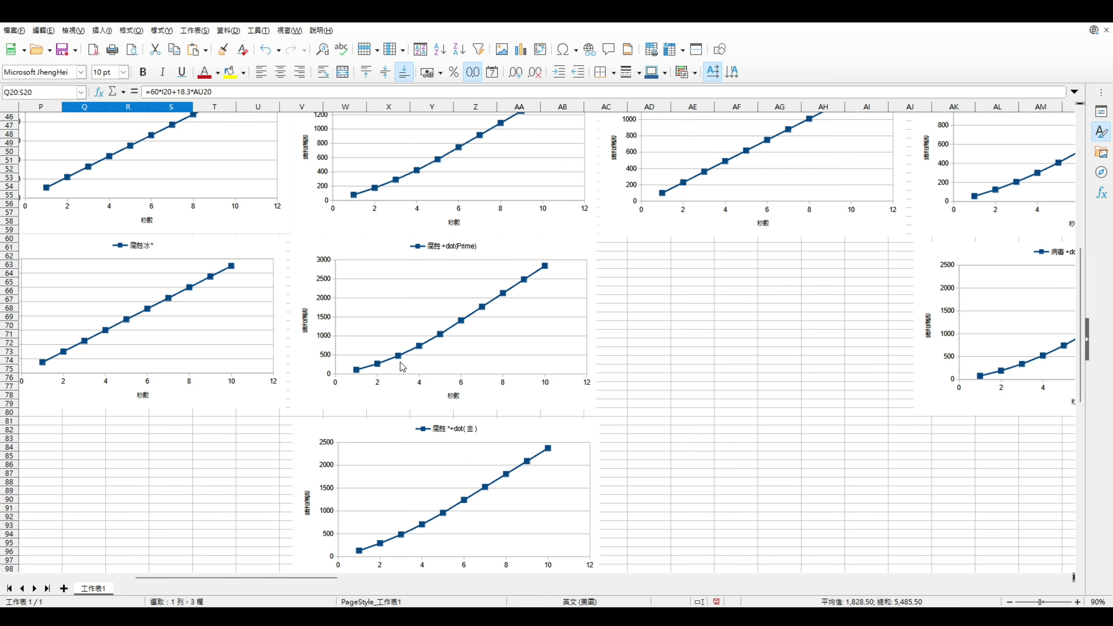
scroll(500, 355, "up", 15)
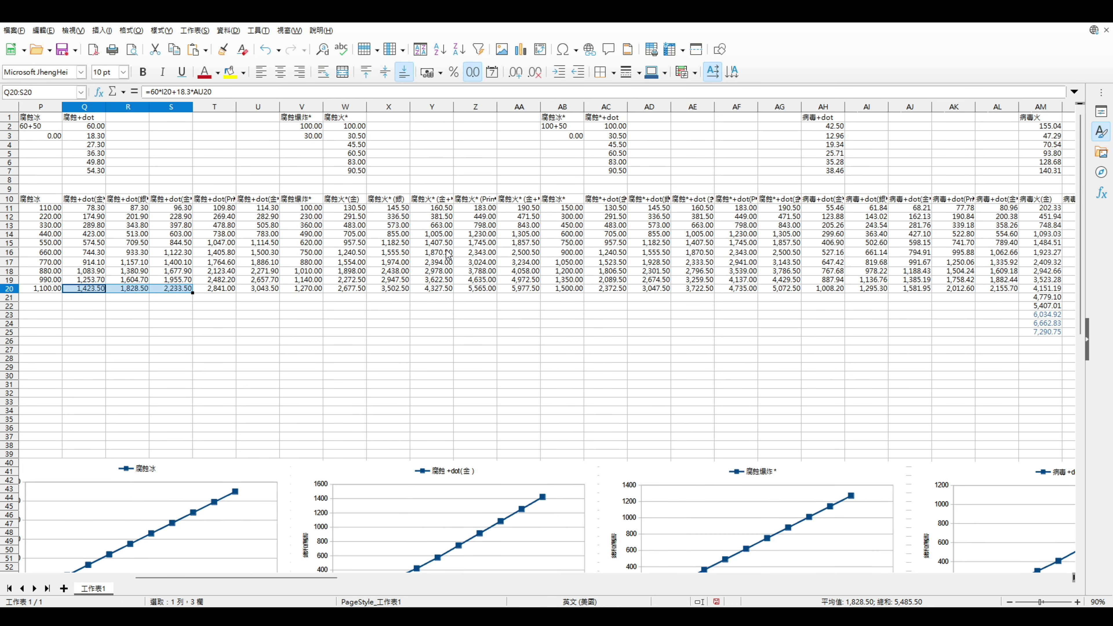
Step: Highlight the second-10 totals of the starred 腐蝕 builds, V20:AC20
scroll(561, 232, "up", 5)
left_click_drag(224, 578, 272, 578)
left_click_drag(285, 510, 456, 514)
left_click(482, 514)
scroll(502, 519, "down", 4)
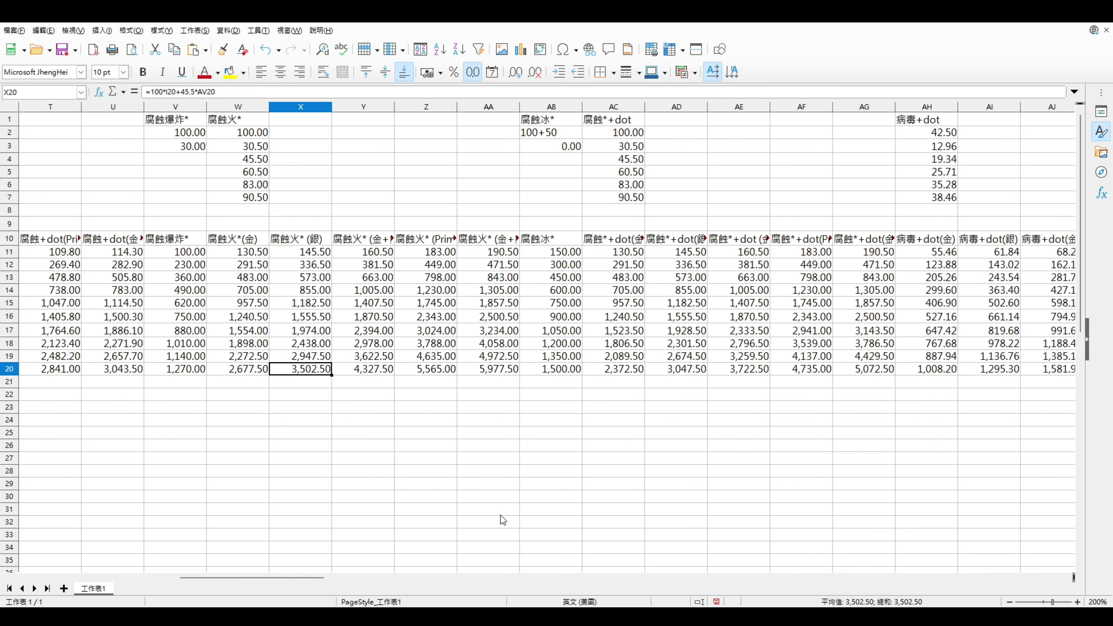
left_click_drag(175, 371, 611, 377)
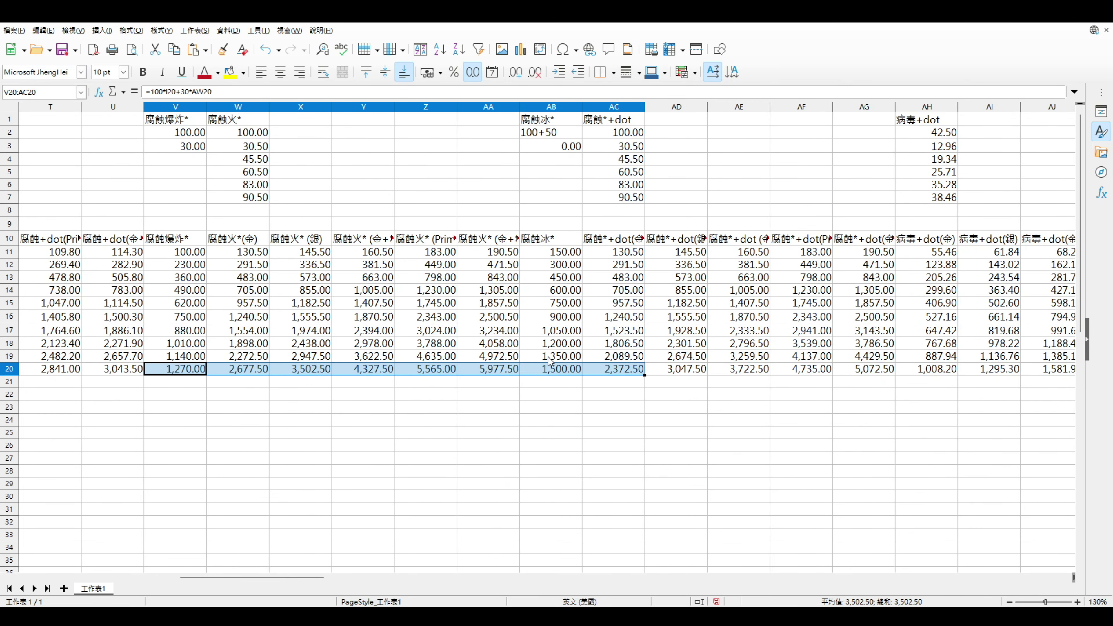
Step: Check the 腐蝕火* base damage in W2, its second-10 totals in AA20 and Z20, and the full build name in AA10
left_click(238, 136)
left_click(504, 371)
mouse_move(504, 373)
left_mouse_down()
mouse_move(346, 372)
mouse_move(504, 373)
left_mouse_up()
left_click_drag(304, 578, 297, 579)
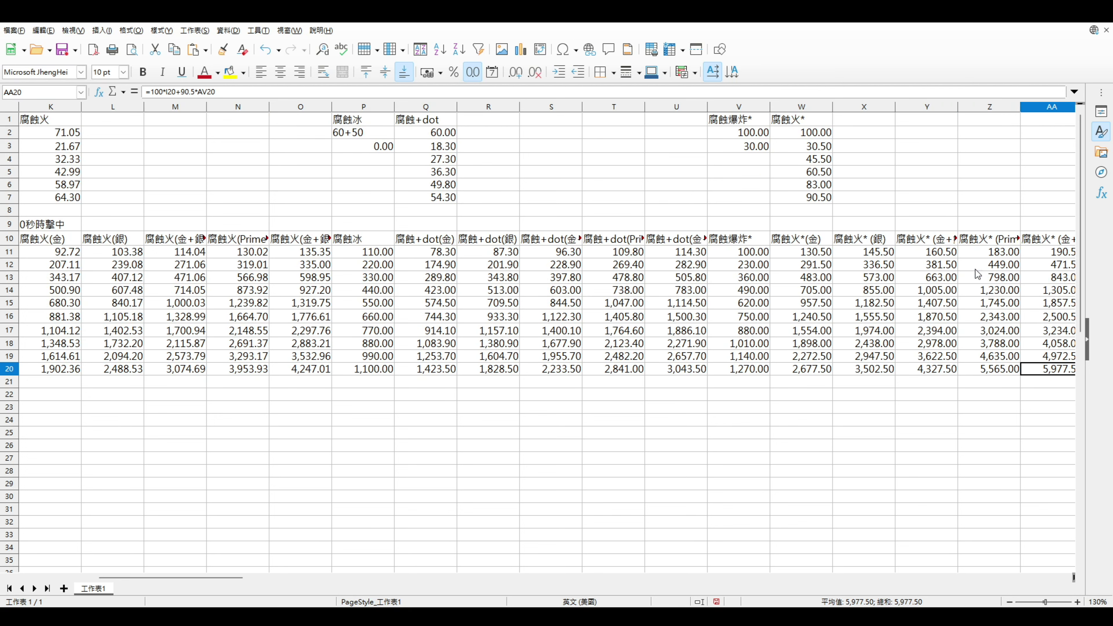
left_click(989, 369)
left_click(1046, 240)
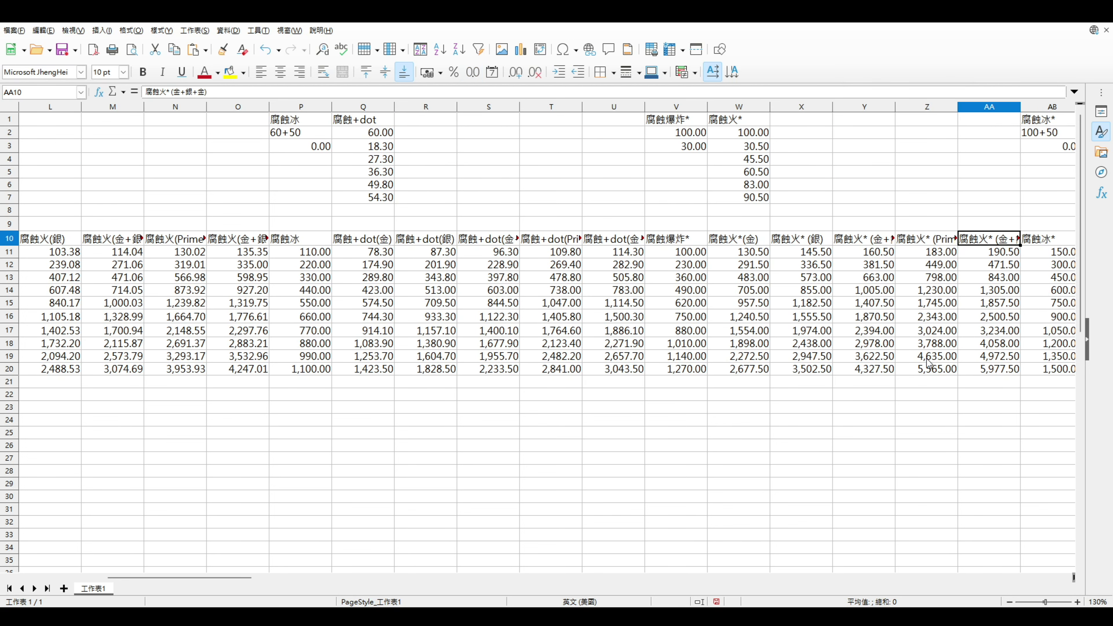
Step: Compare the second-10 totals of 腐蝕火*(金) in W20 and 腐蝕火*(Prime) in Z20, including AA20
left_click(929, 368)
left_click_drag(237, 578, 234, 579)
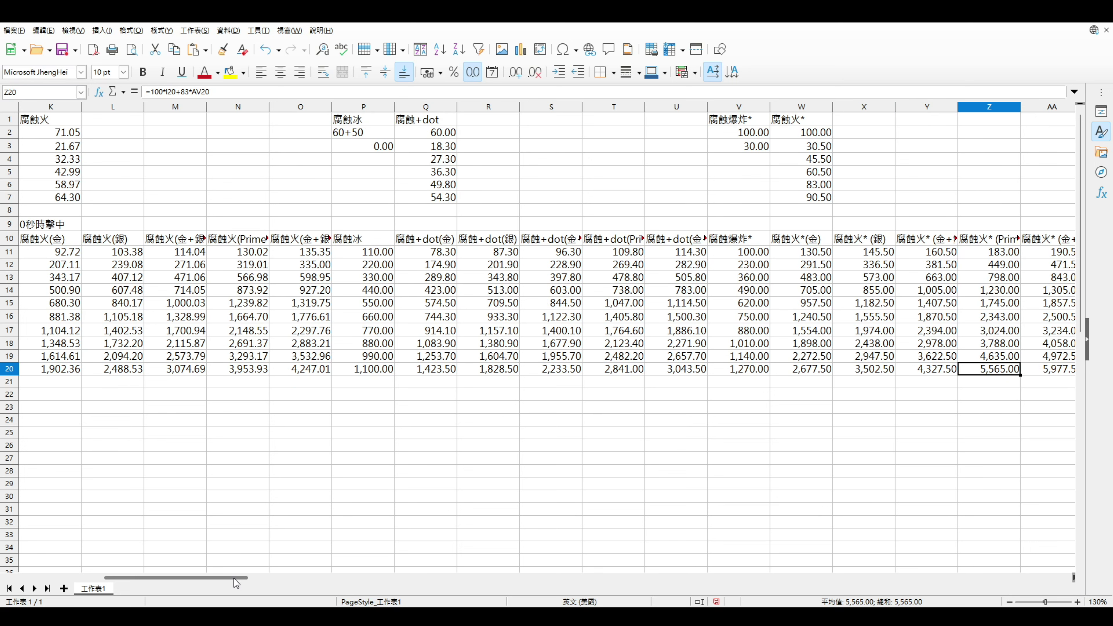
left_click(808, 372)
left_click(1047, 371)
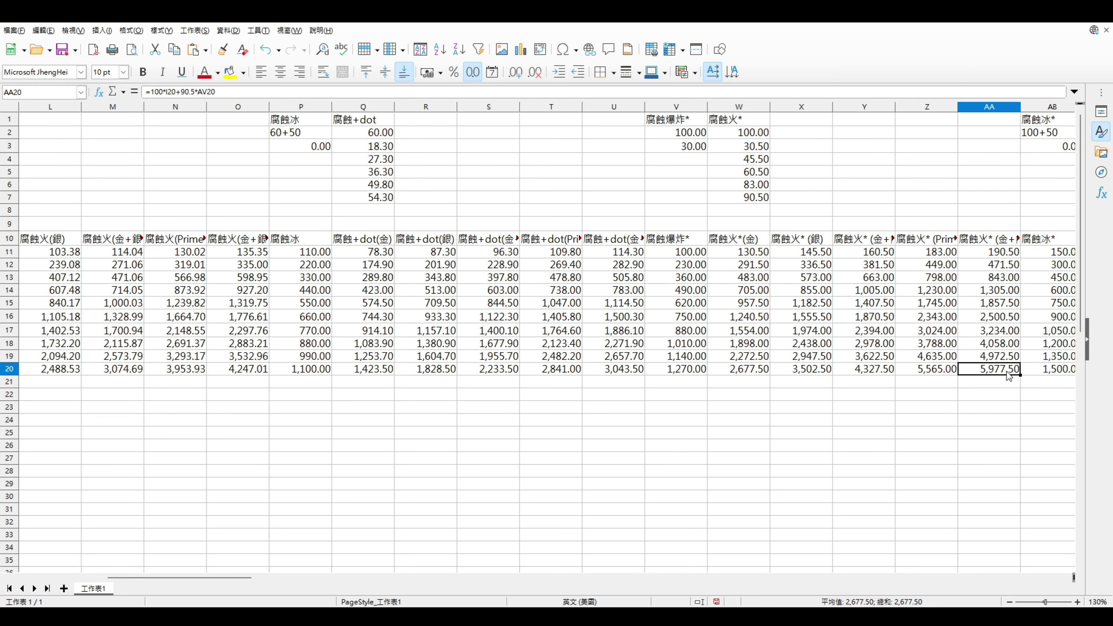
left_click(927, 370)
left_click(739, 381)
left_click(927, 371)
left_click(764, 375)
left_click(942, 375)
left_click(746, 384)
left_click(759, 371)
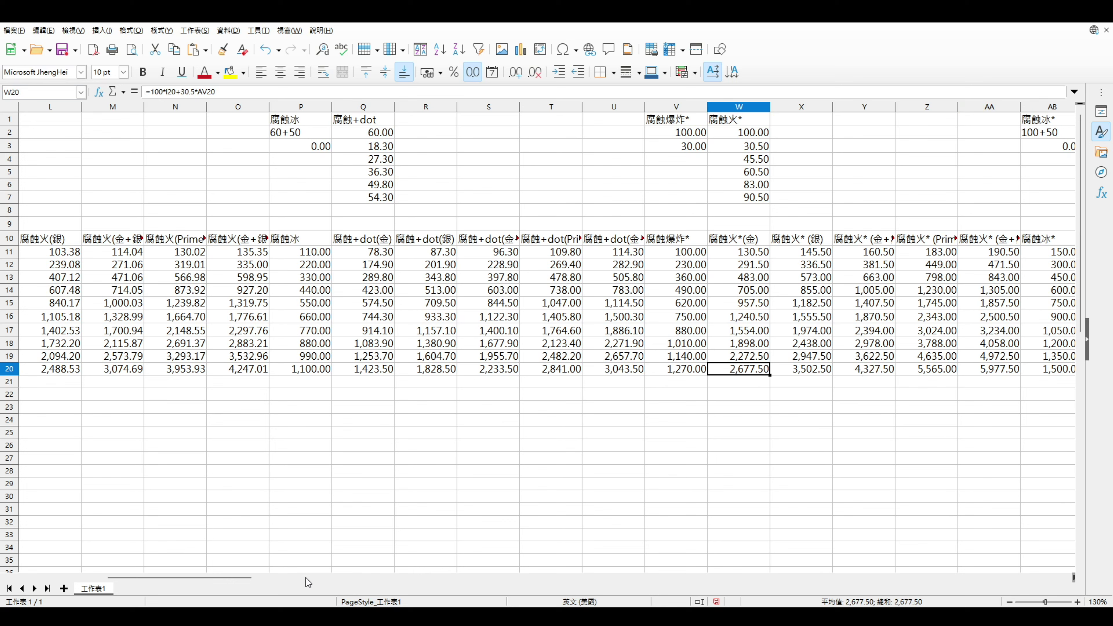
Step: Compare the second-10 totals of 腐蝕火(金) in K20 and 腐蝕火(Prime) in N20
scroll(240, 580, "left", 2)
left_click(365, 373)
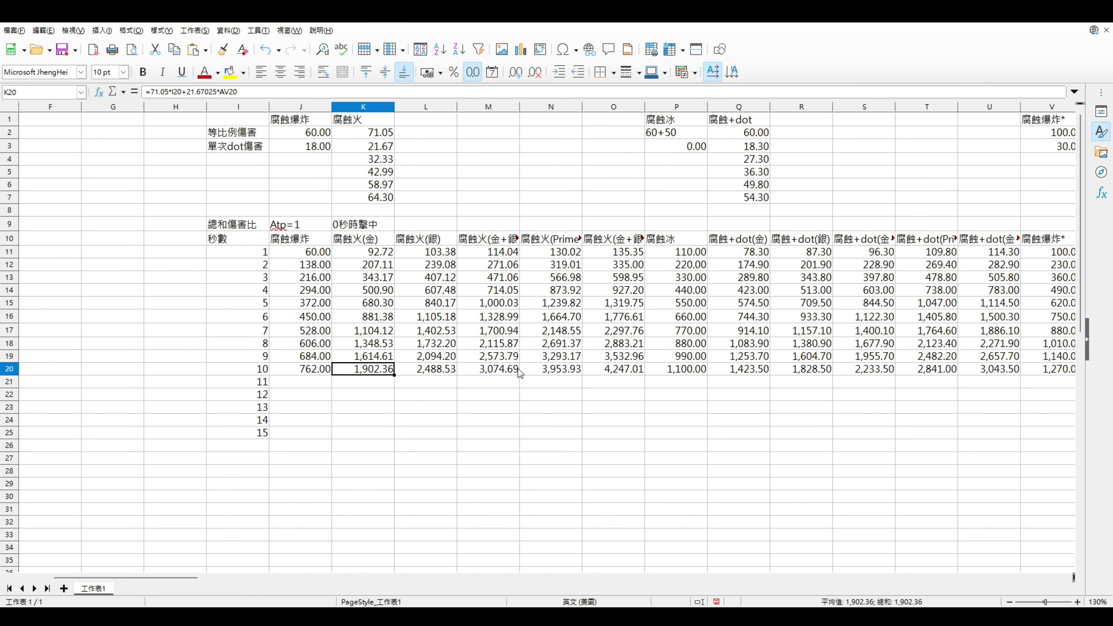
left_click(530, 371)
left_click(364, 369)
left_click(548, 370)
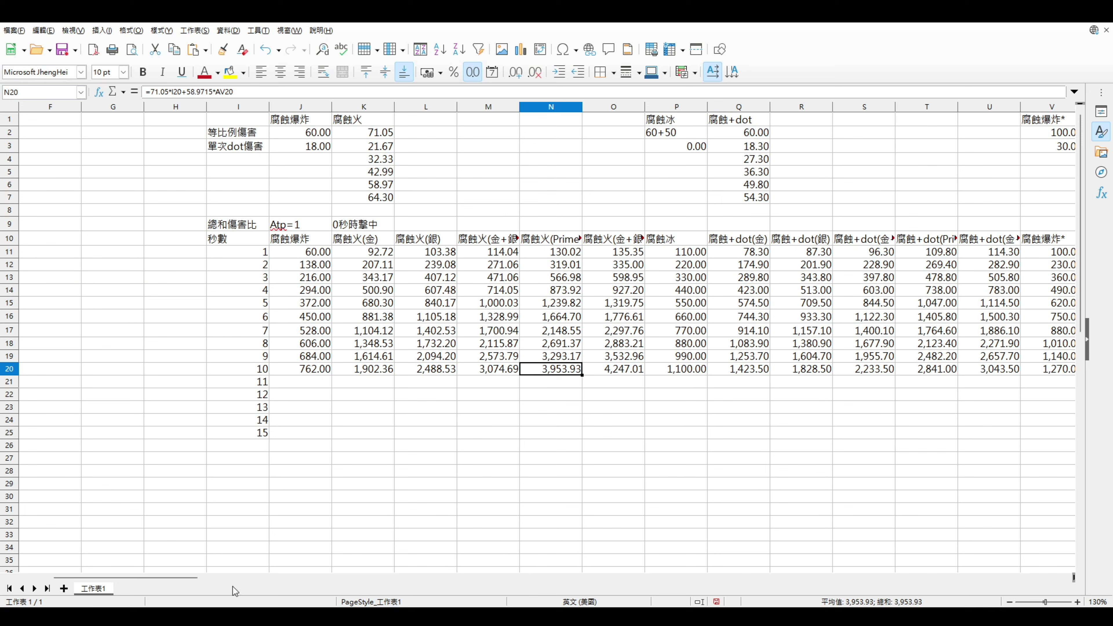
Step: Compare the second-10 totals of 腐蝕+dot(金) in Q20 and 腐蝕+dot(Prime) in T20
scroll(152, 579, "right", 2)
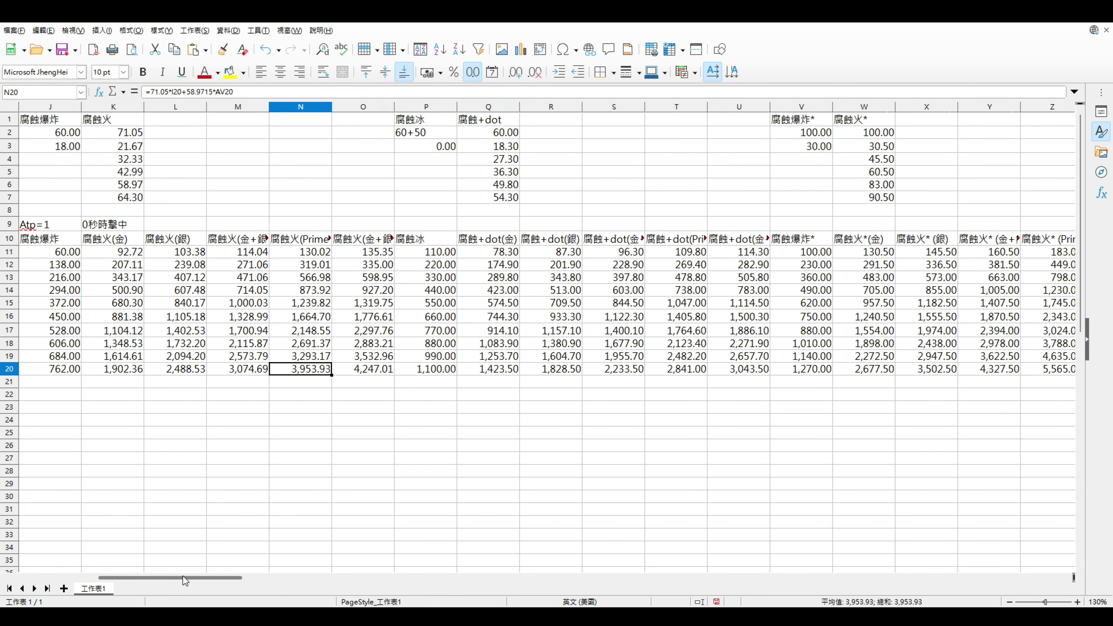
scroll(183, 576, "right", 1)
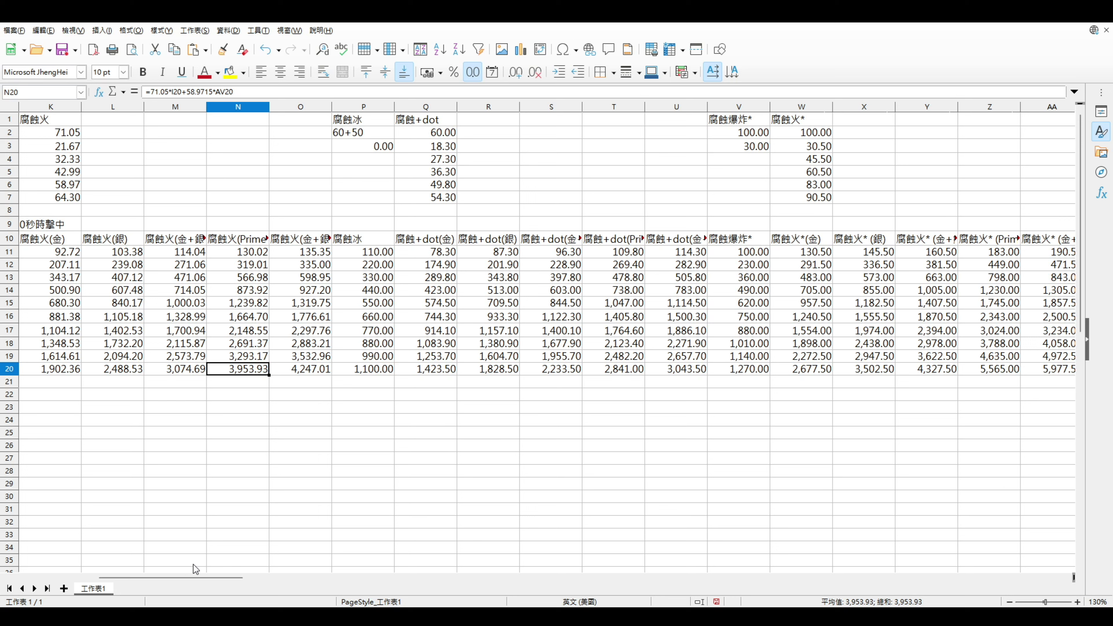
left_click(634, 369)
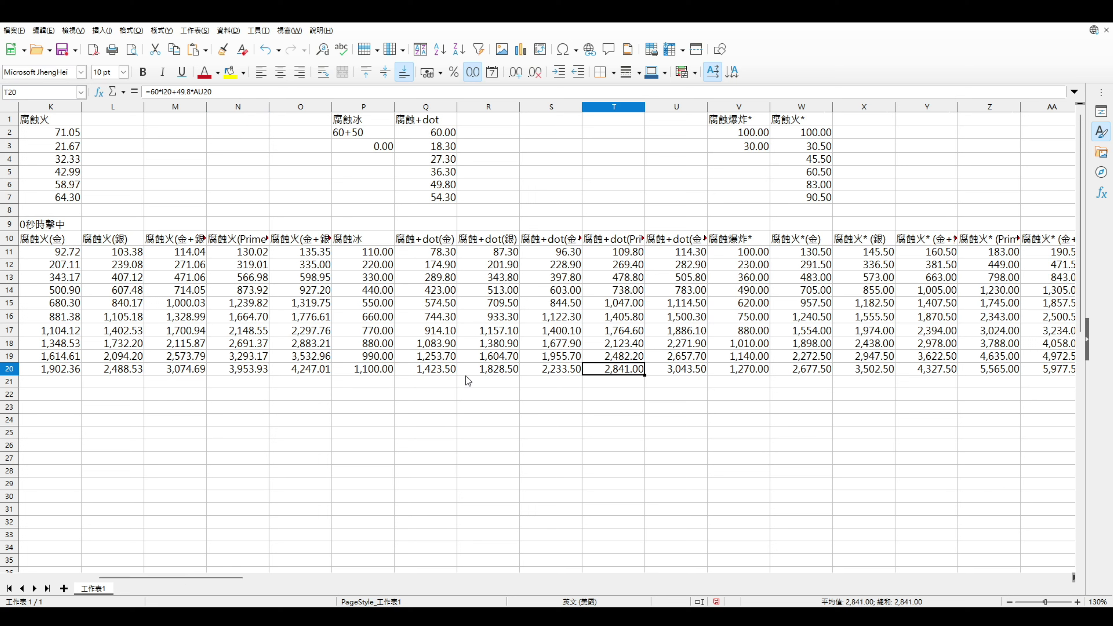
left_click(435, 370)
left_click(613, 370)
left_click(419, 370)
Step: Trace the 腐蝕+dot column S10:S20 and weigh its second-10 total in S20 against the Prime total in T20
left_click(533, 371)
left_click_drag(551, 239, 551, 369)
left_click(569, 371)
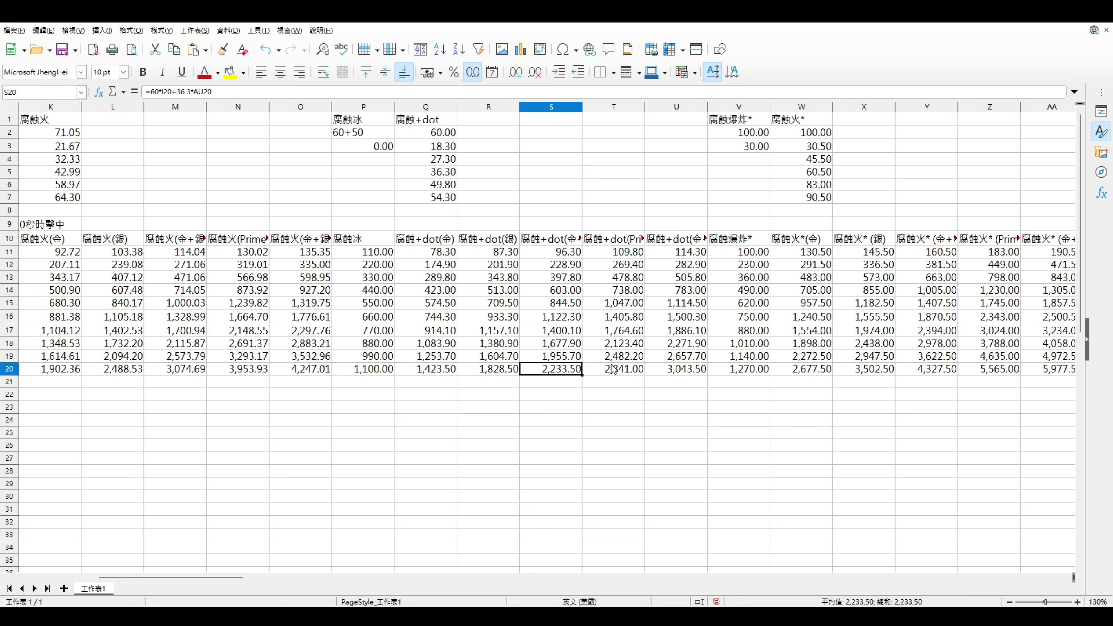
left_click(614, 370)
left_click(558, 373)
left_click(601, 373)
left_click(556, 373)
left_click(605, 371)
left_click(555, 372)
left_click(604, 370)
left_click(554, 372)
left_click(619, 372)
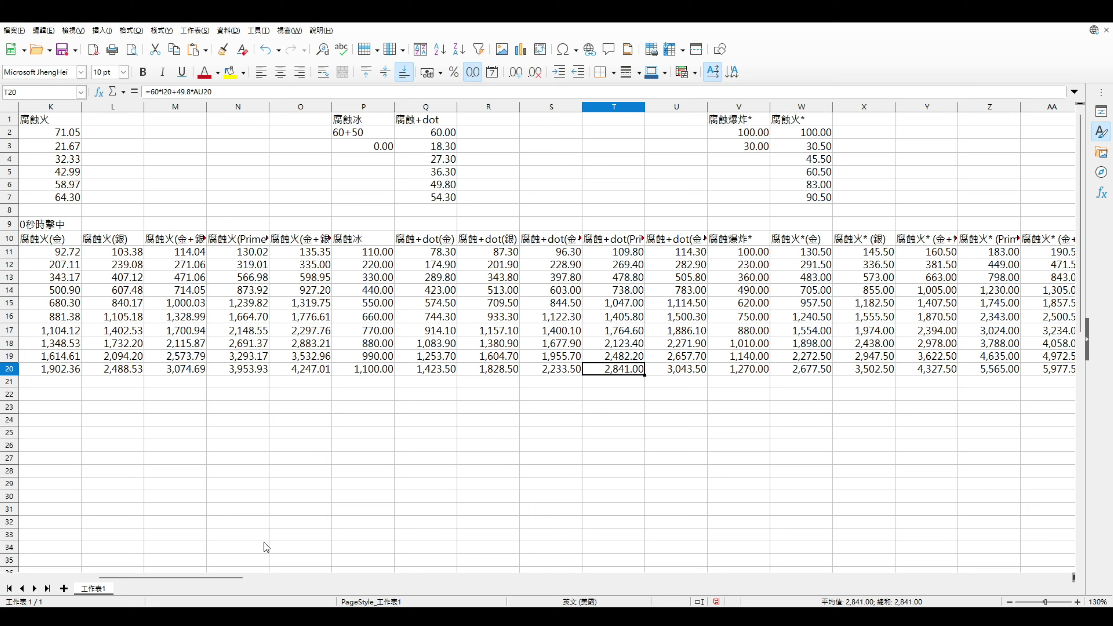
Step: Inspect the 病毒+dot damage formula in AH3, including its 4.25 multiplier, leaving it unedited
left_click_drag(226, 577, 379, 576)
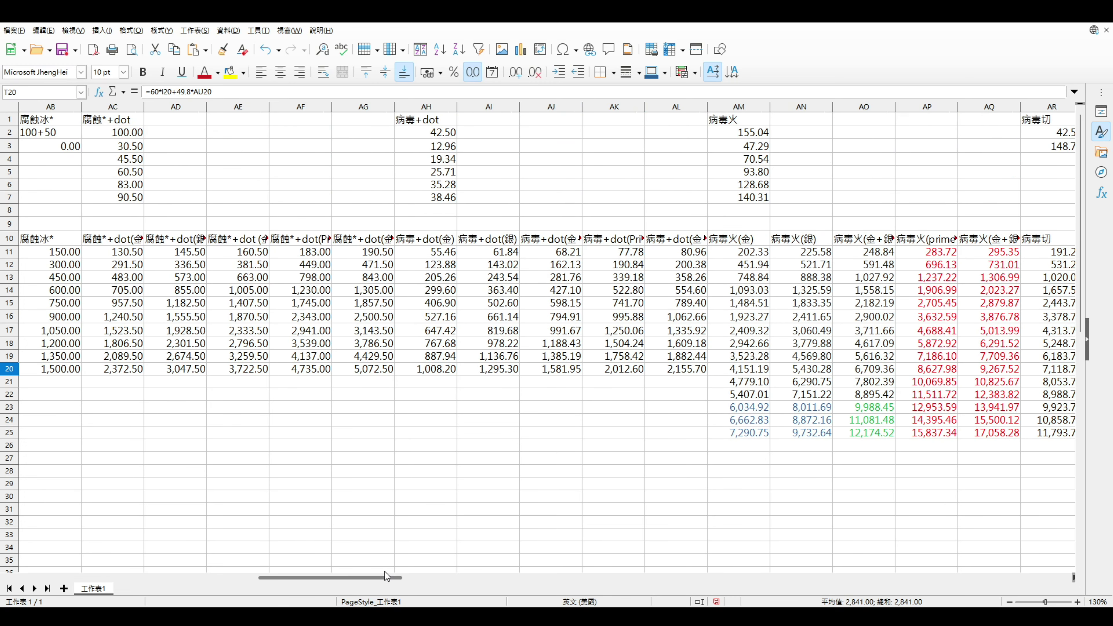
scroll(309, 250, "right", 3)
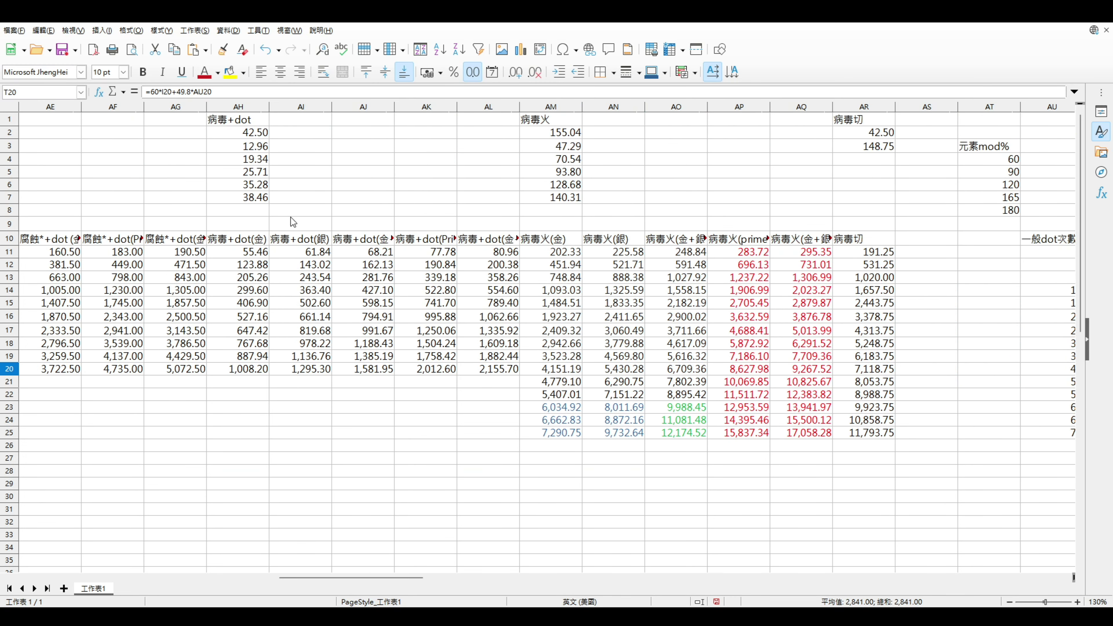
left_click(258, 151)
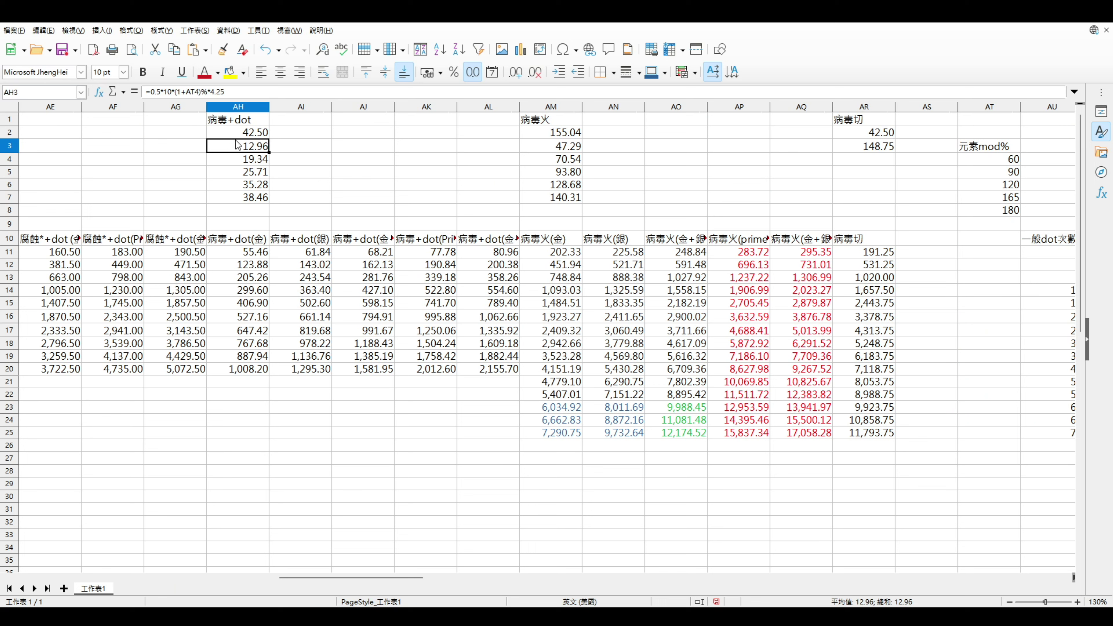
left_click(170, 93)
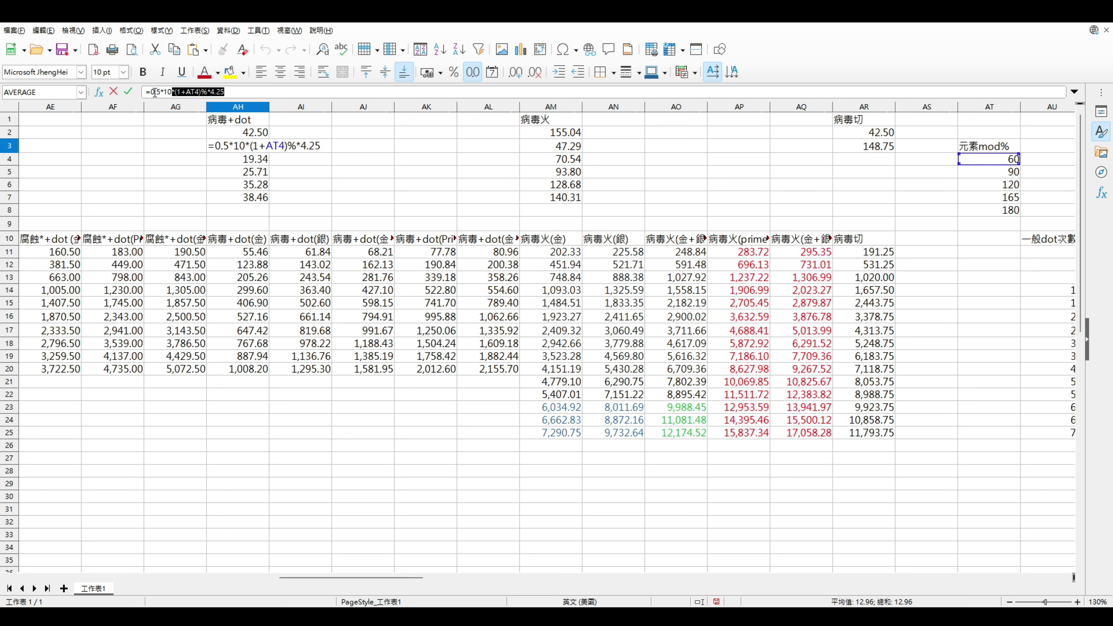
left_click(115, 92)
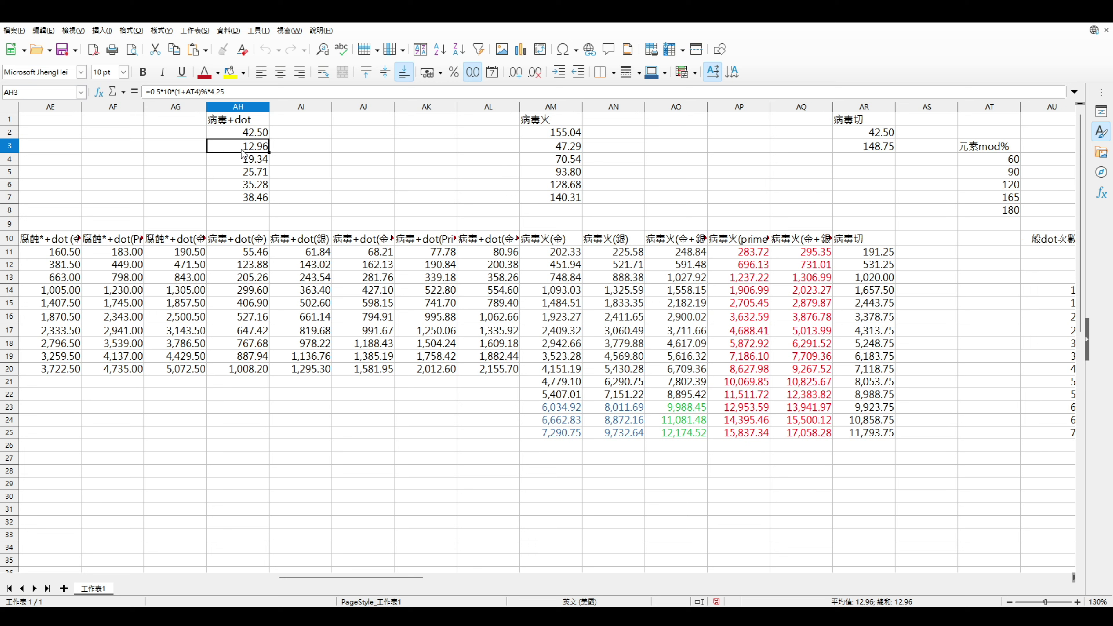
left_click(227, 92)
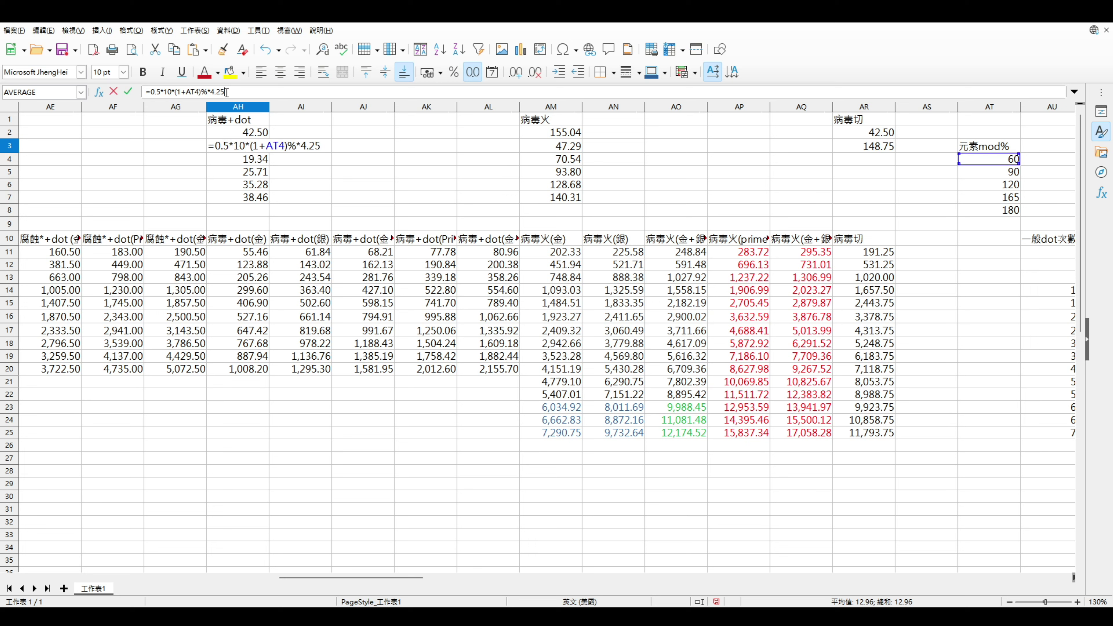
left_click(229, 92)
left_click(117, 93)
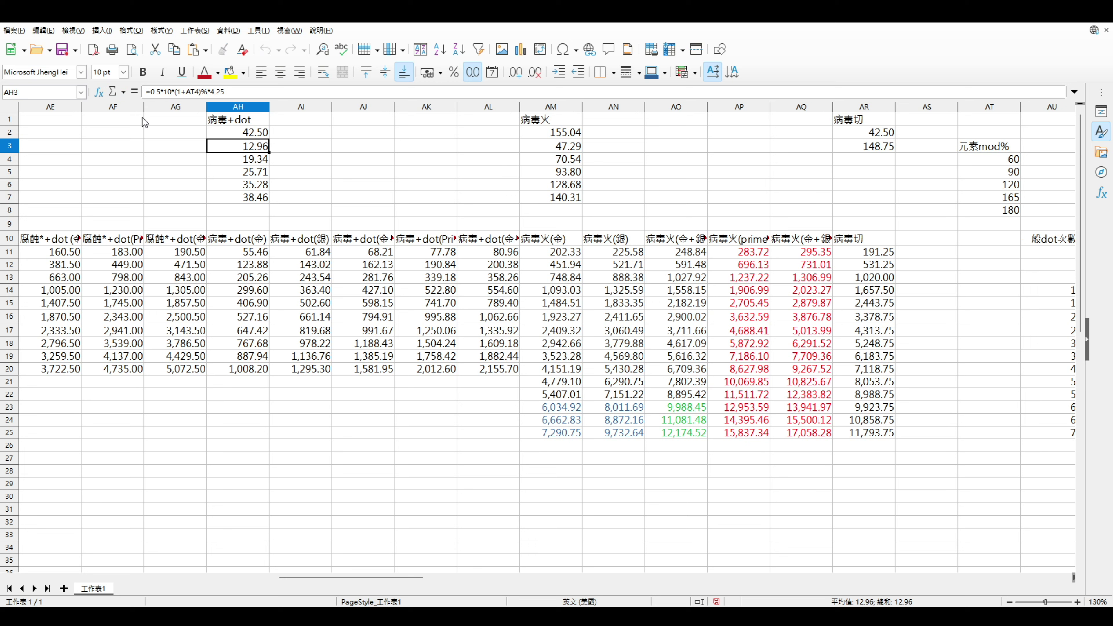
Step: Go through the 病毒+dot base and single-dot damage values in AH2:AH7
left_click(254, 133)
left_click(256, 143)
left_click(262, 164)
left_click(261, 172)
left_click(258, 188)
left_click(260, 201)
left_click(261, 177)
left_click(261, 185)
left_click(263, 200)
Step: Examine the 病毒+dot totals over time in AH12:AL19 and the second-10 totals in AL20 and AH20
left_click_drag(259, 274, 465, 368)
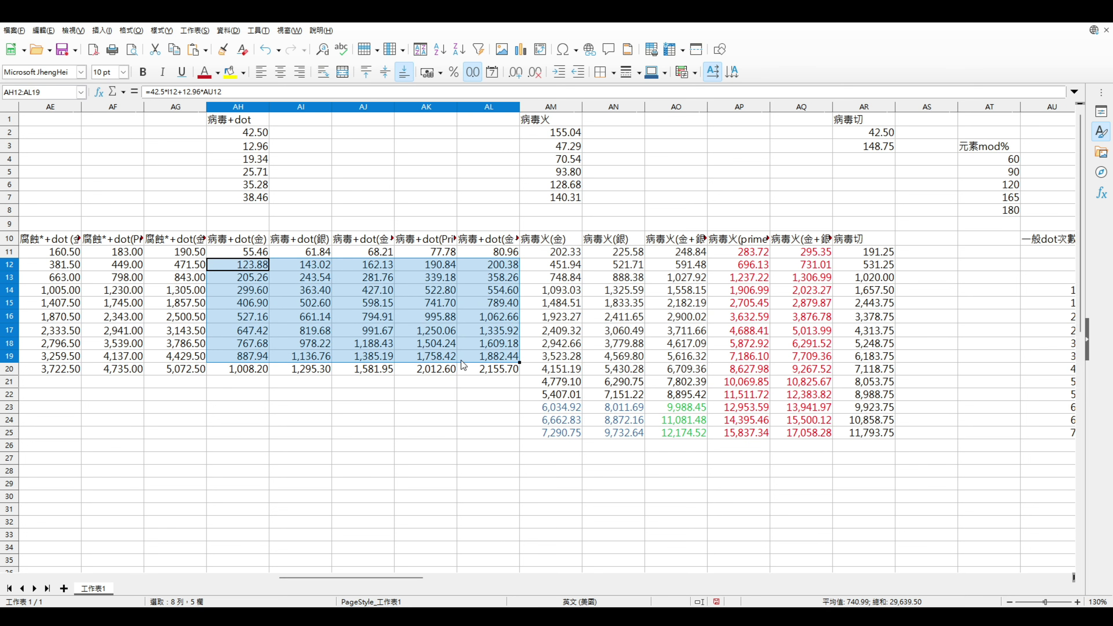
left_click(465, 368)
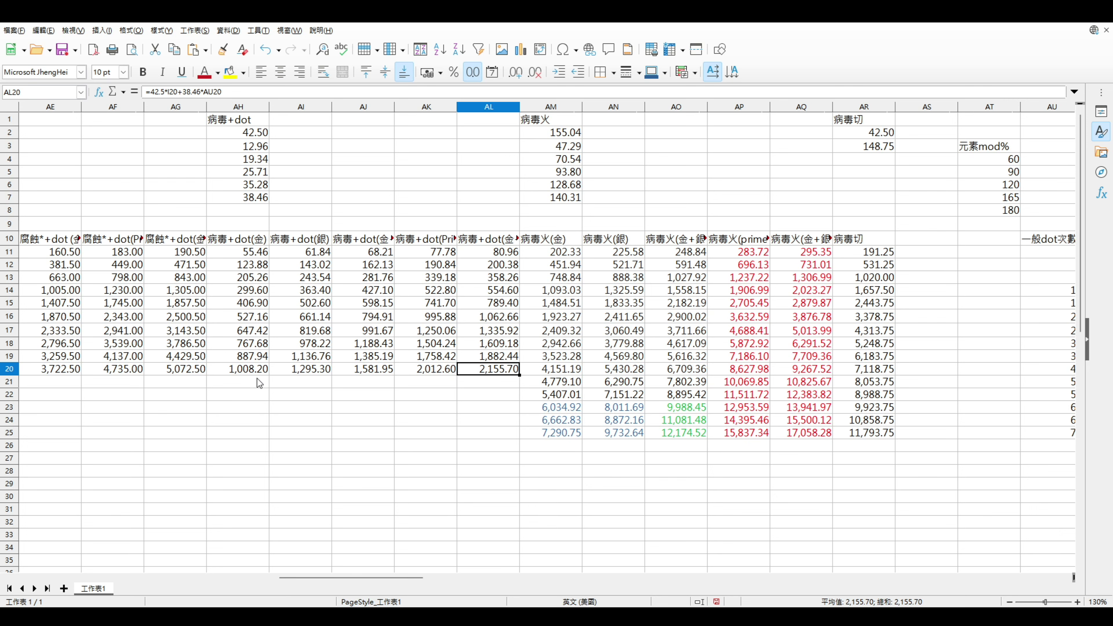
left_click(259, 371)
Step: Compare the 病毒+dot(金) total in AH20 with 腐蝕爆炸 in J20, 腐蝕冰 in P20 and 腐蝕火(金) in K20
left_click_drag(357, 577, 161, 563)
left_click(196, 375)
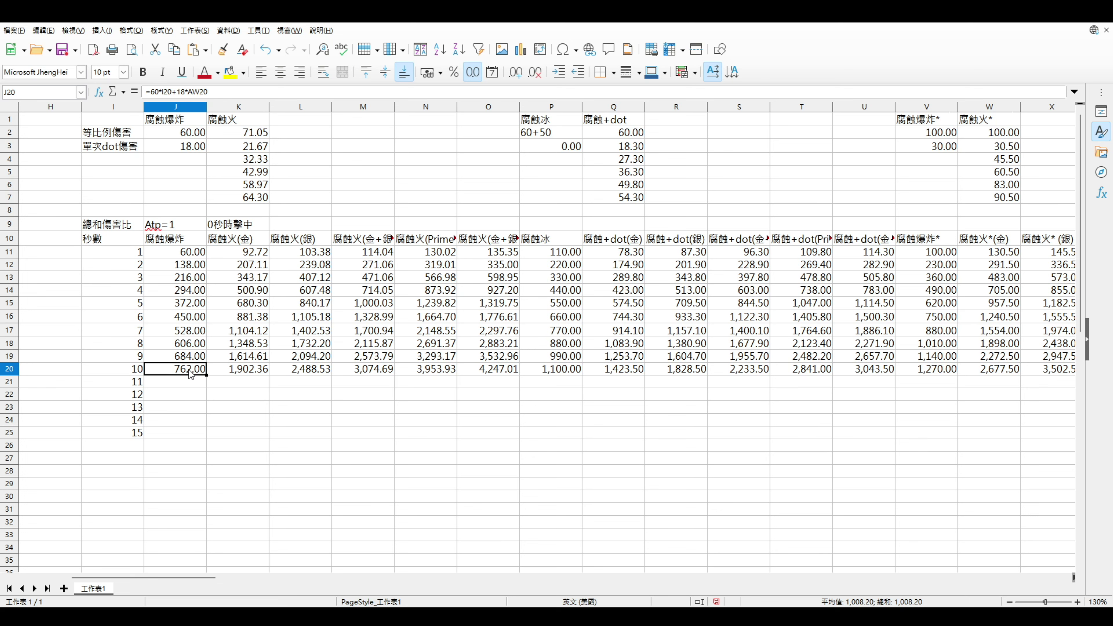
left_click(552, 372)
left_click_drag(179, 578, 225, 497)
left_click_drag(247, 253, 247, 370)
left_click(245, 372)
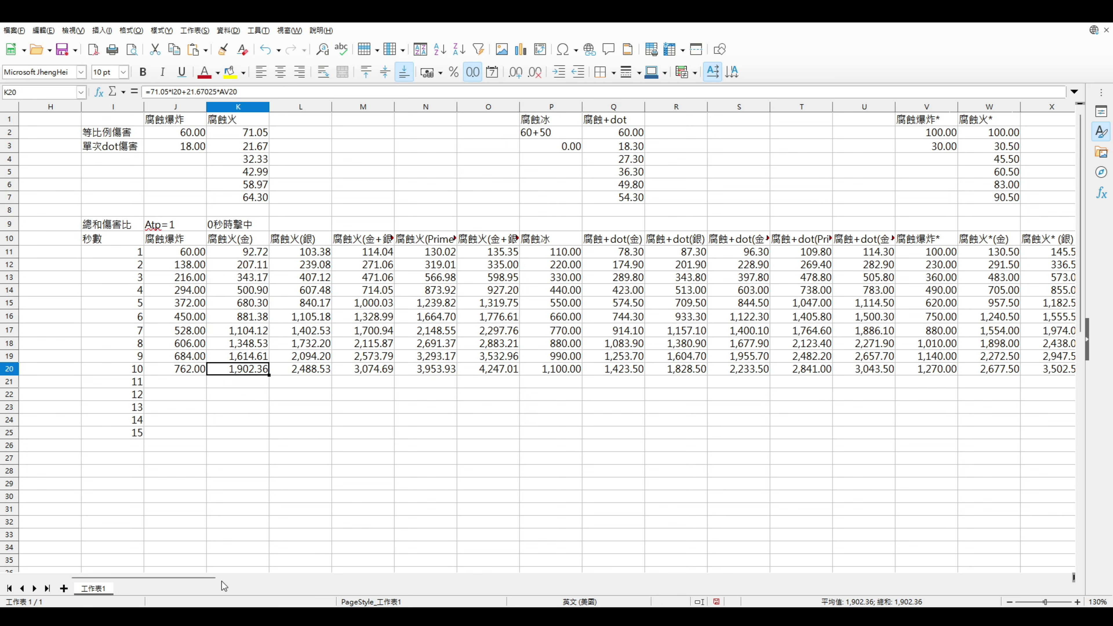
left_click_drag(206, 578, 394, 578)
left_click(388, 372)
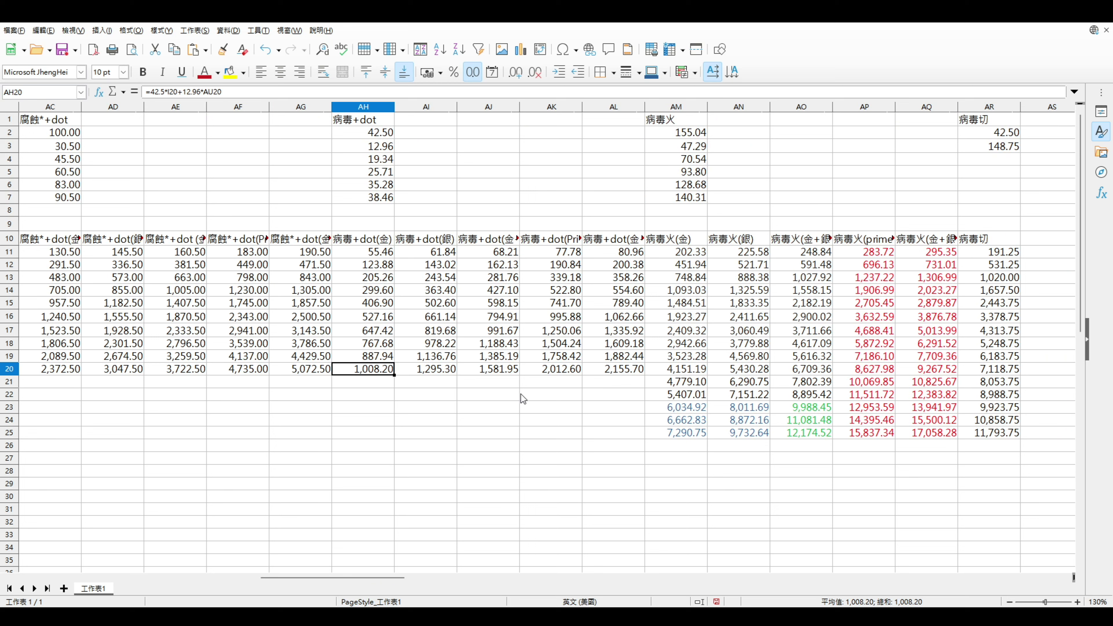
Step: Highlight rows 21 to 25, which hold the 病毒火 and 病毒切 totals for seconds 11 to 15
left_click_drag(335, 577, 378, 580)
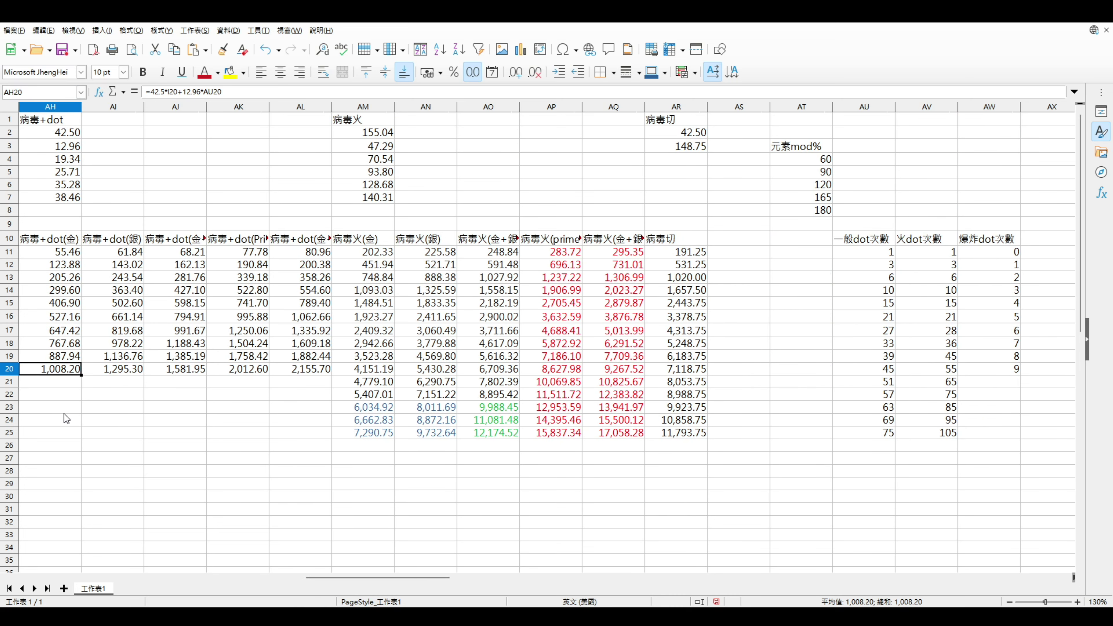
left_click_drag(15, 382, 18, 433)
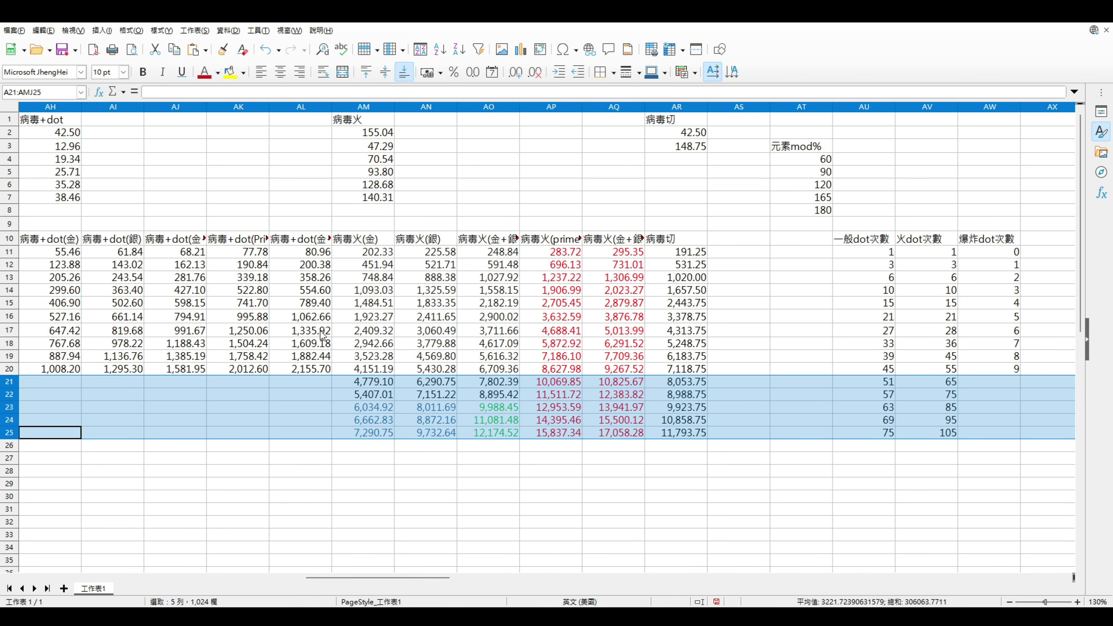
Step: Examine the 病毒切 totals for seconds 1 to 10 in AR11:AR20, looking at 腐蝕火(金) in K20 for comparison
left_click(347, 356)
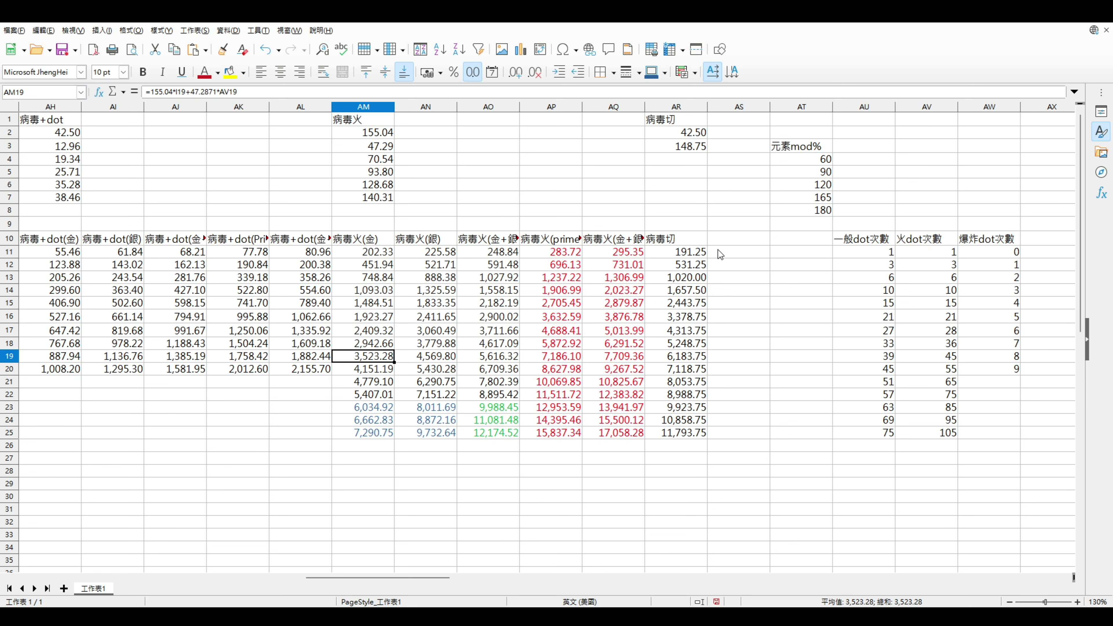
left_click_drag(679, 241, 689, 350)
left_click(673, 242)
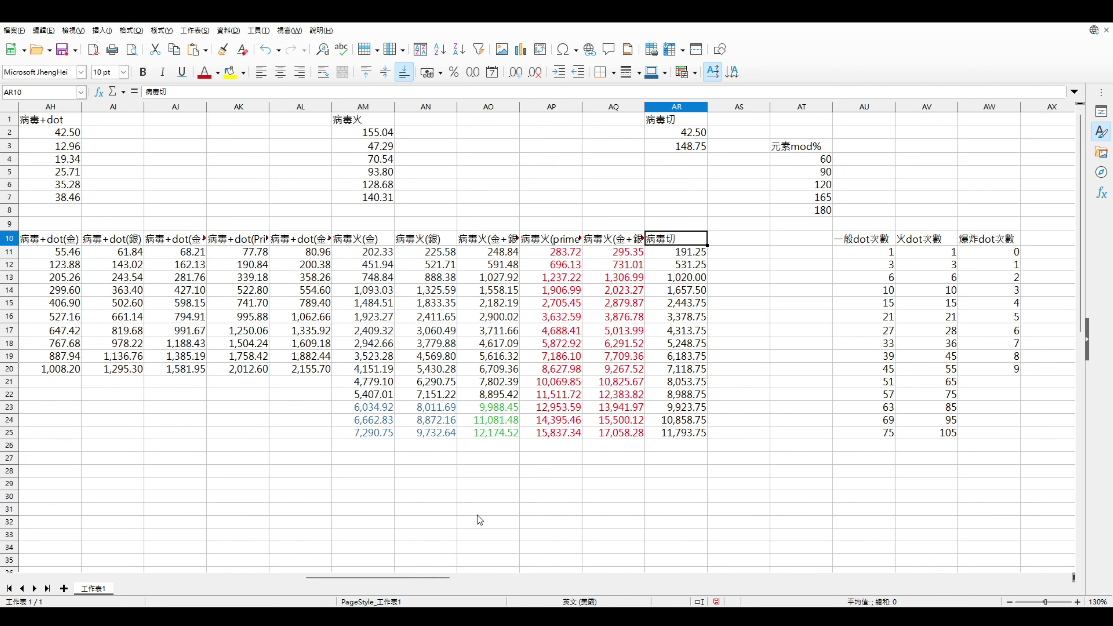
mouse_move(425, 579)
left_mouse_down()
mouse_move(194, 579)
mouse_move(427, 591)
left_mouse_up()
left_click(243, 369)
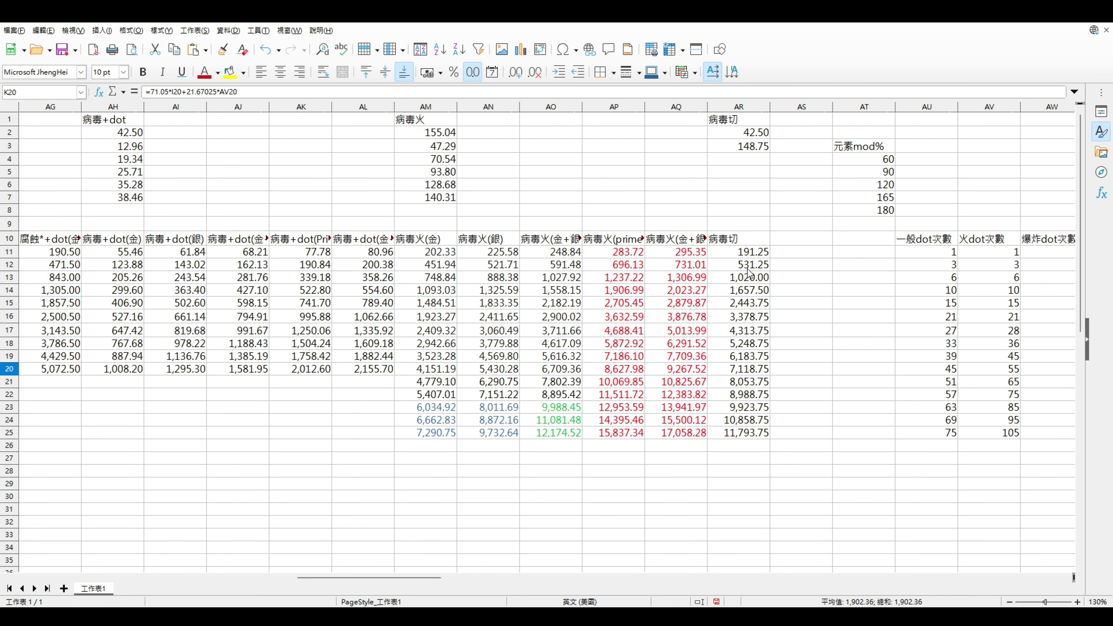
left_click(740, 240)
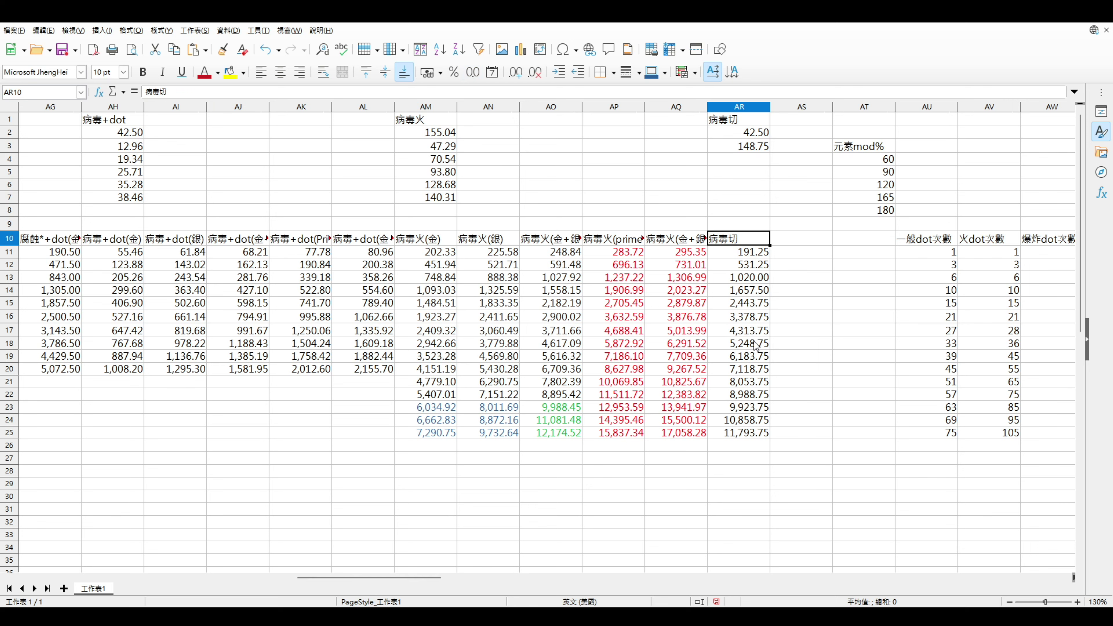
left_click_drag(757, 253, 755, 372)
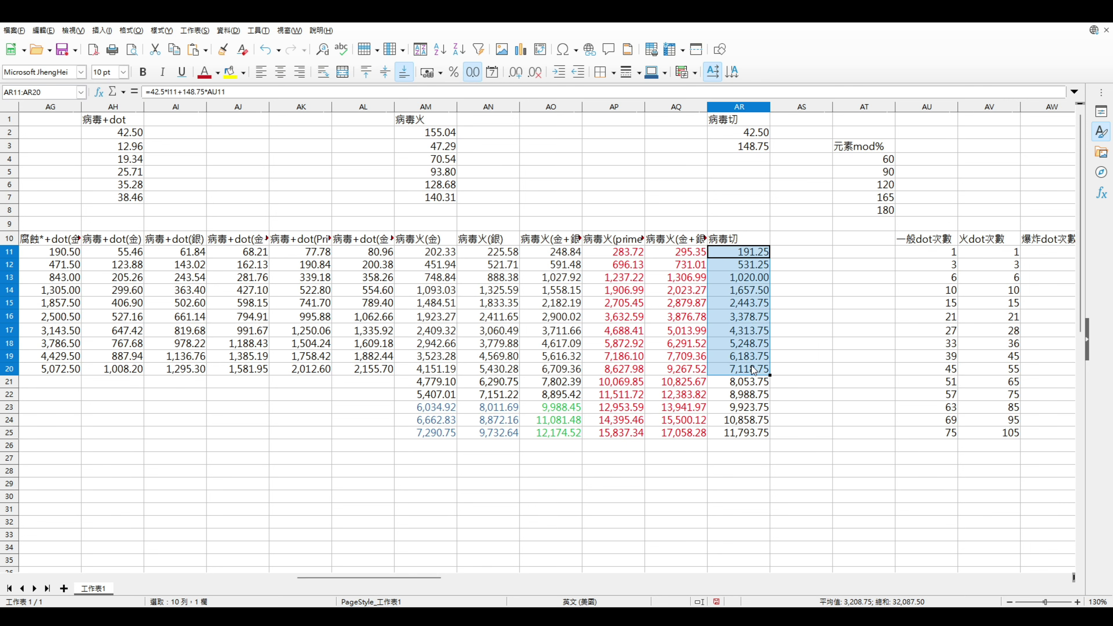
left_click(754, 372)
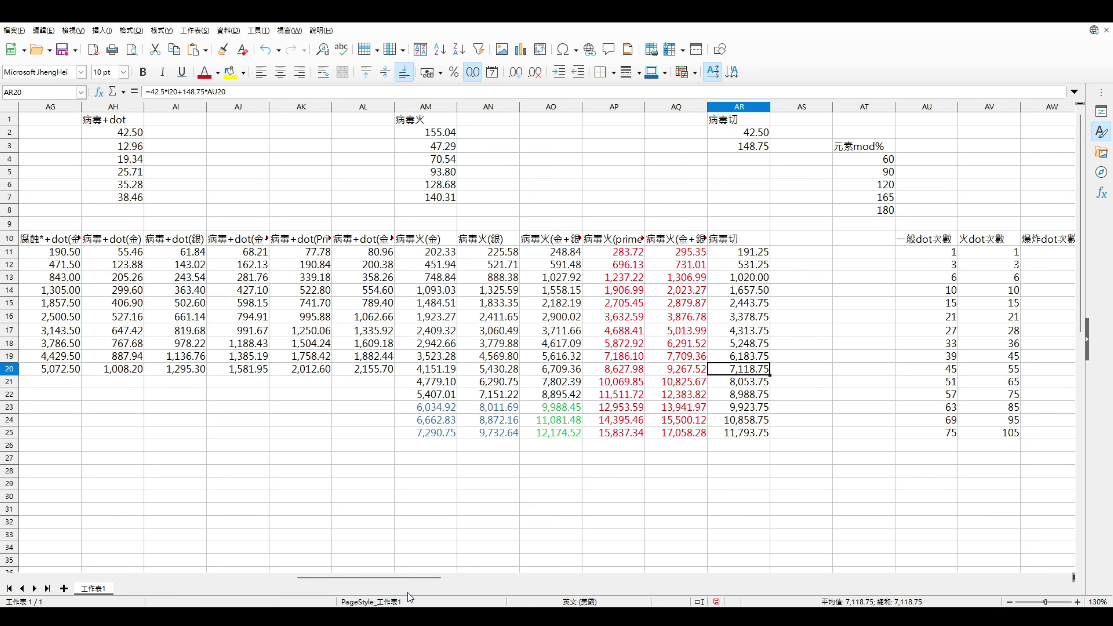
Step: Go through the ten-second totals of 腐蝕火(金), 腐蝕冰, 腐蝕爆炸 and 腐蝕+dot(金) in columns K, P, J and Q
left_click_drag(413, 579, 194, 587)
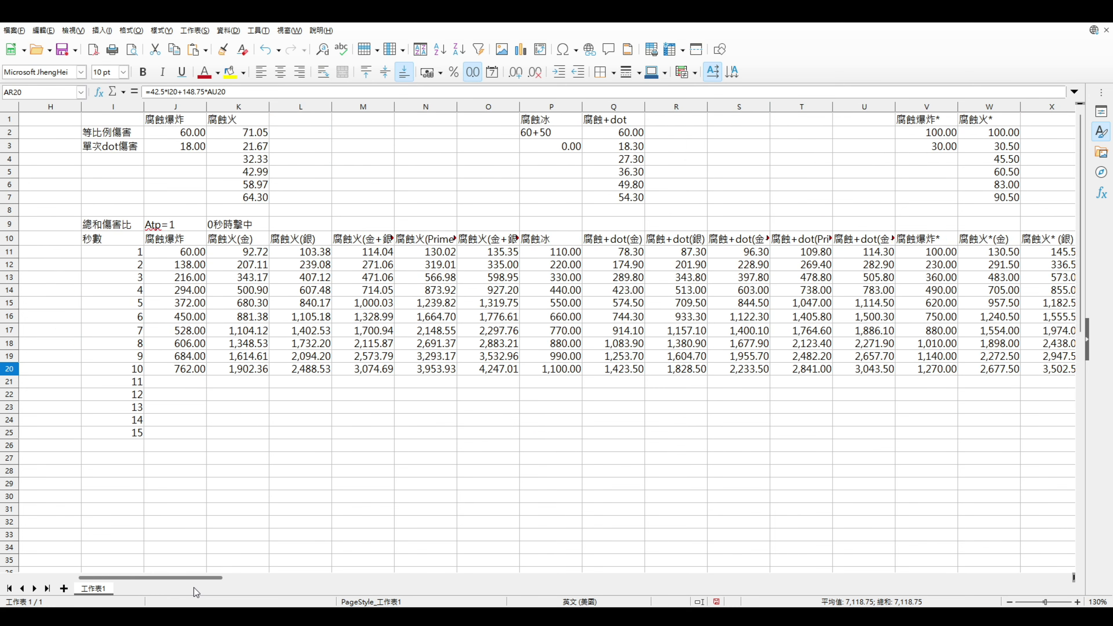
left_click_drag(309, 249, 305, 369)
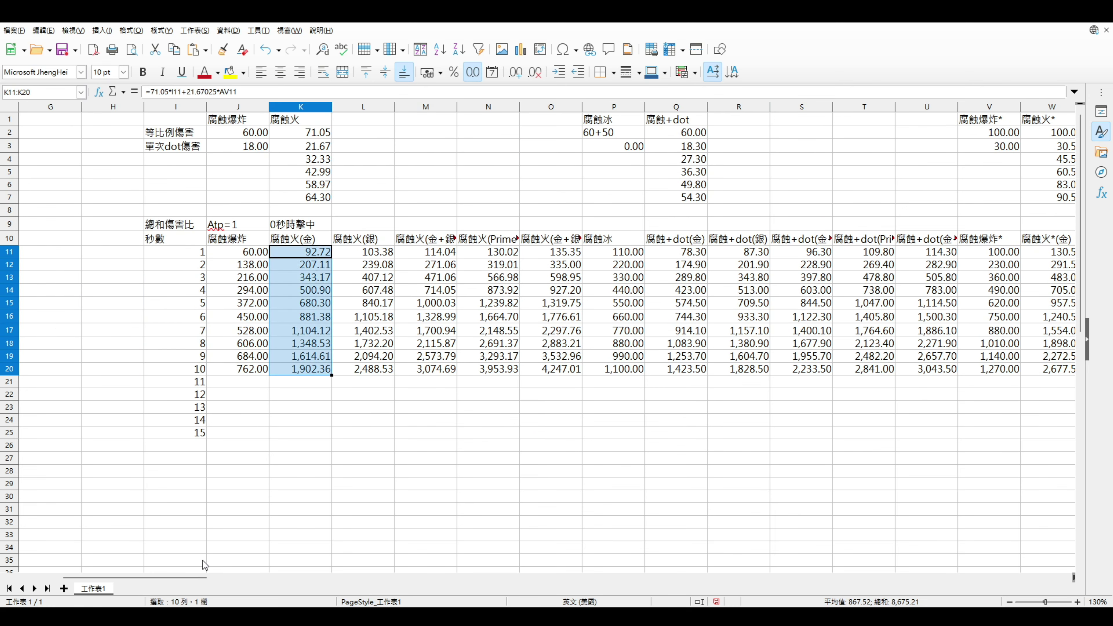
left_click_drag(624, 369, 634, 254)
left_click_drag(244, 369, 248, 253)
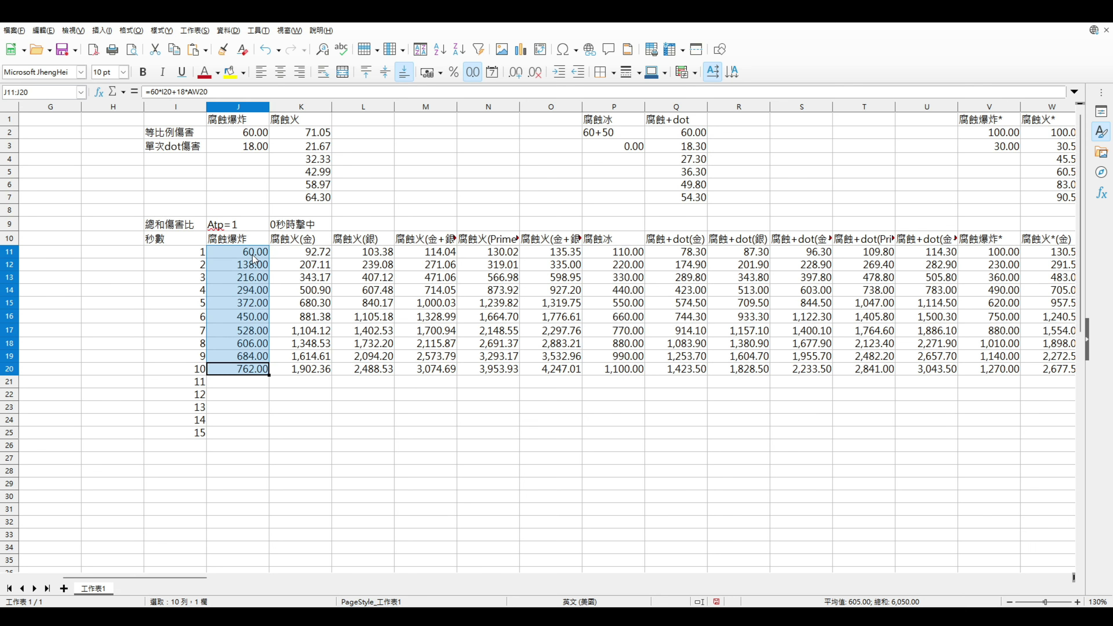
left_click_drag(678, 253, 700, 372)
left_click(701, 372)
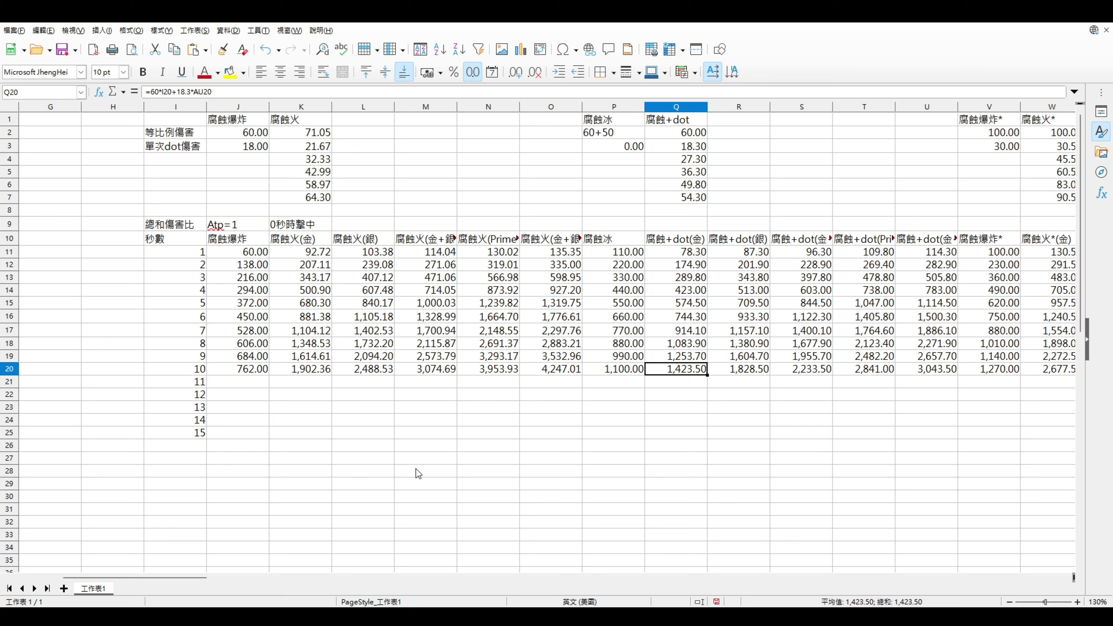
Step: Examine the 腐蝕火(Prime) totals in N11:N20 alongside the neighbouring 腐蝕火 totals in M11:M20
left_click_drag(491, 257, 488, 373)
left_click(455, 408)
left_click(494, 372)
left_click_drag(495, 258, 491, 358)
left_click_drag(433, 253, 434, 369)
left_click_drag(492, 251, 490, 372)
left_click(490, 371)
Step: Return to the 病毒切 totals and review AR11:AR20 from the first second through the second-10 total
left_click_drag(189, 578, 458, 582)
left_click_drag(560, 256, 561, 372)
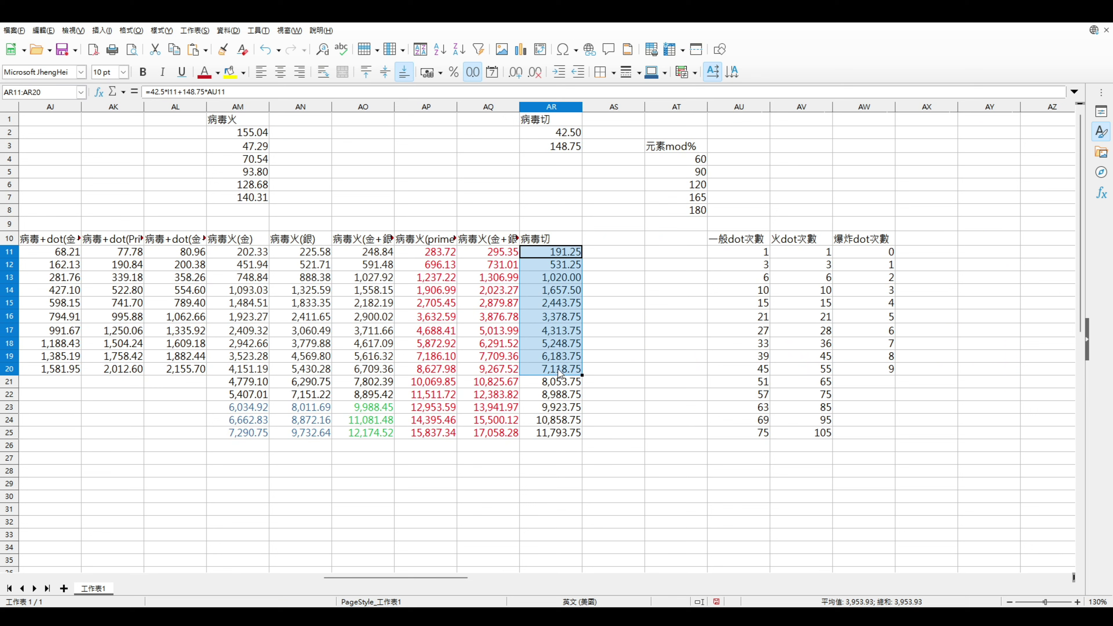
left_click(563, 370)
left_click_drag(560, 254, 561, 370)
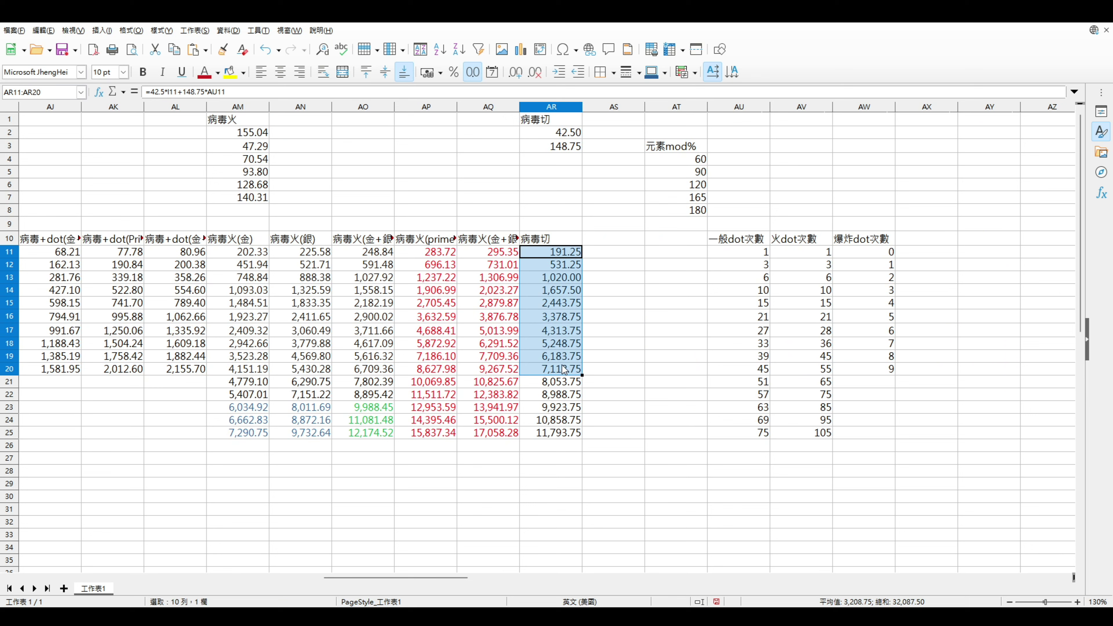
left_click(561, 371)
left_click_drag(556, 239, 557, 290)
left_click(558, 280)
left_click_drag(561, 371, 560, 253)
left_click(560, 252)
left_click(566, 370)
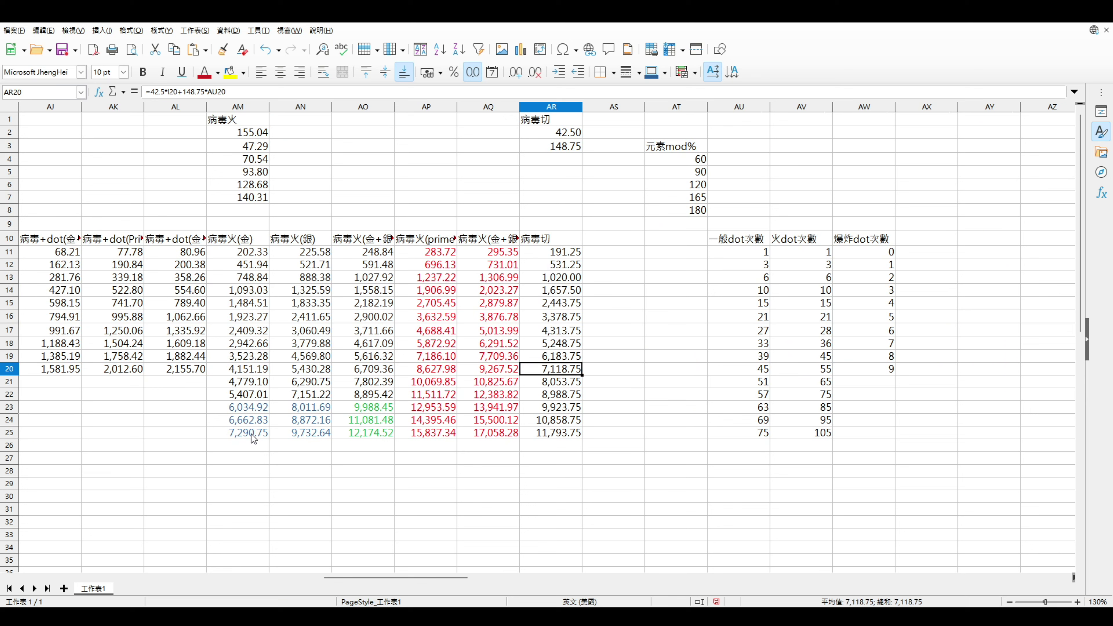
Step: Compare the 病毒火(金) totals in AM11:AM20 with the 腐蝕火(Prime) totals in N11:N20
left_click_drag(358, 578, 349, 581)
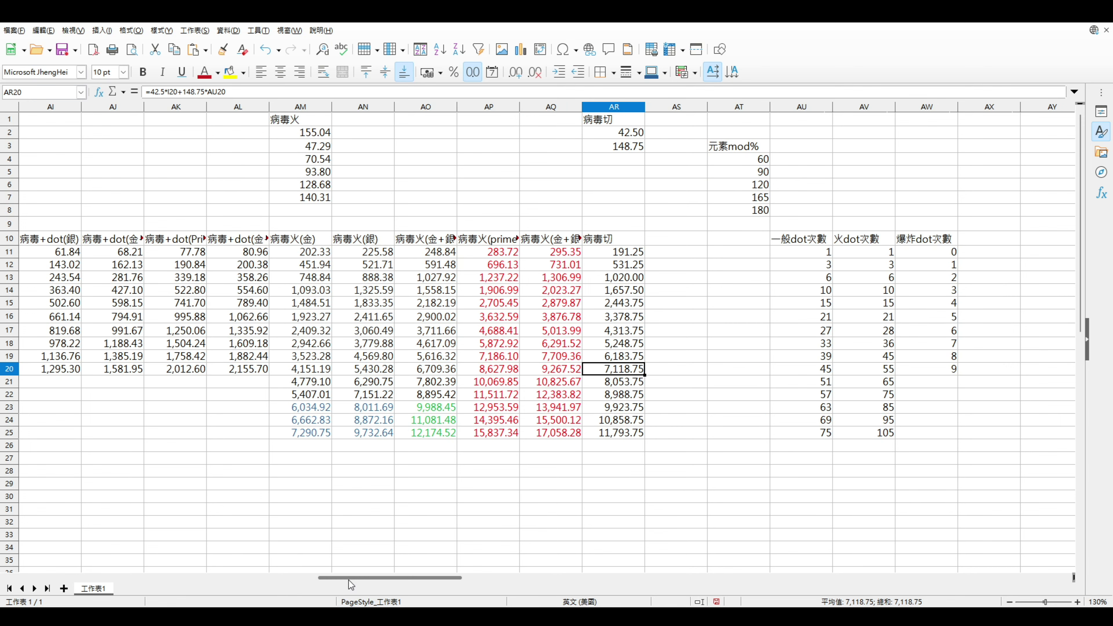
left_click_drag(349, 581, 344, 582)
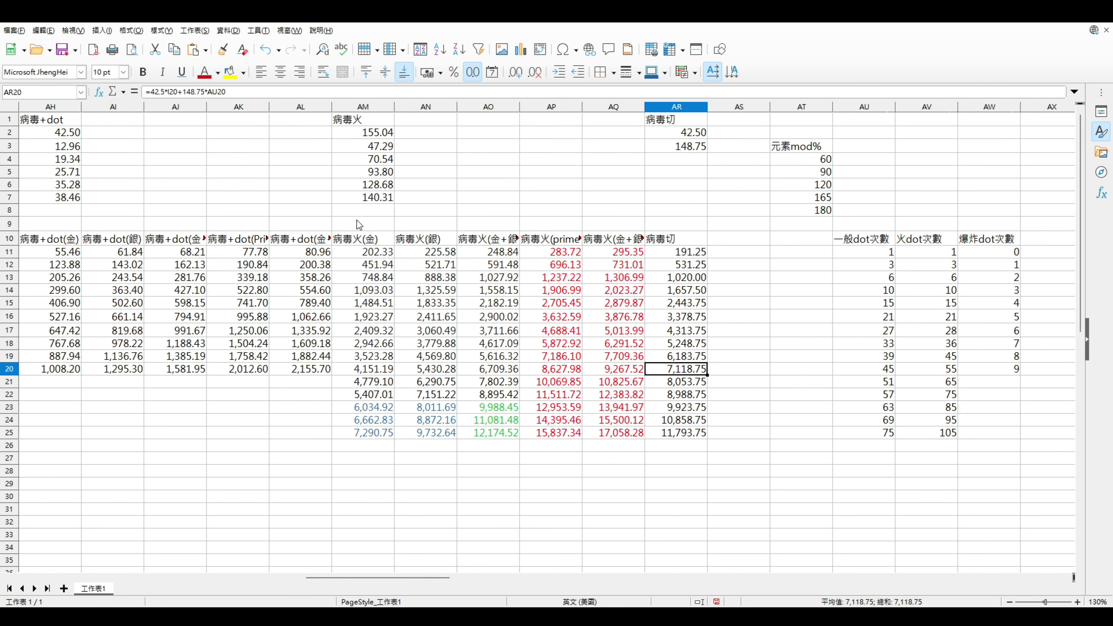
left_click(365, 254)
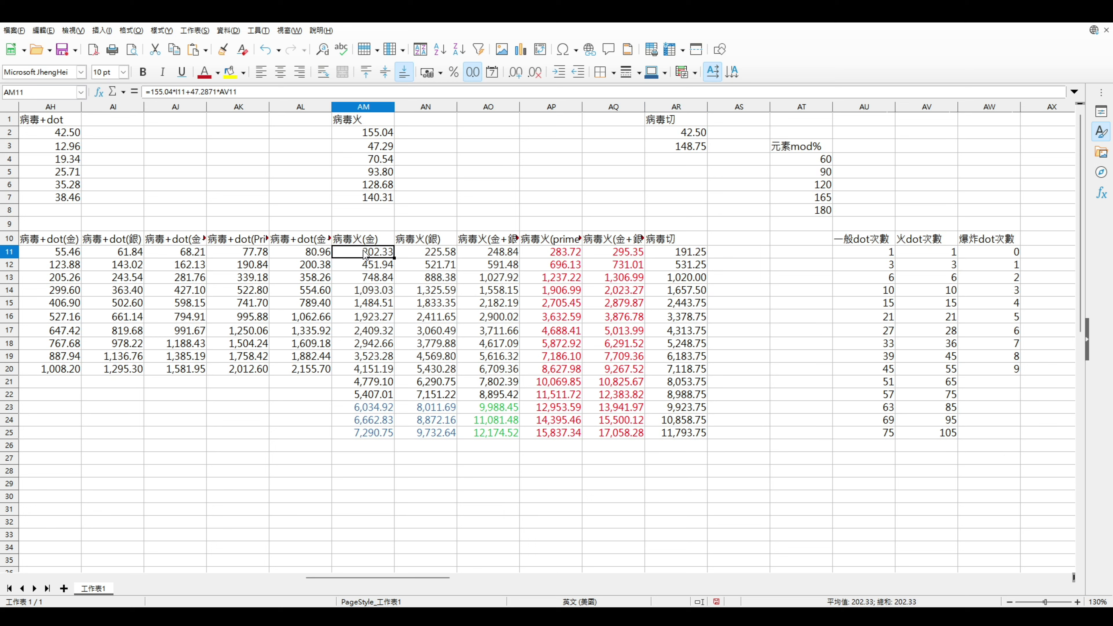
left_click_drag(364, 258, 374, 370)
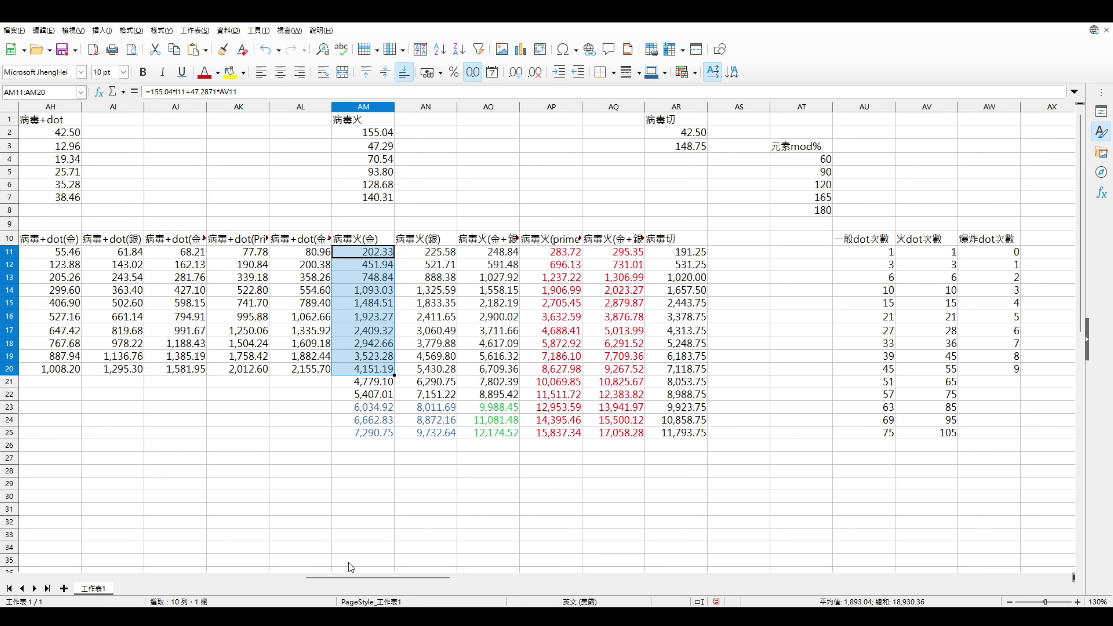
left_click_drag(354, 578, 162, 578)
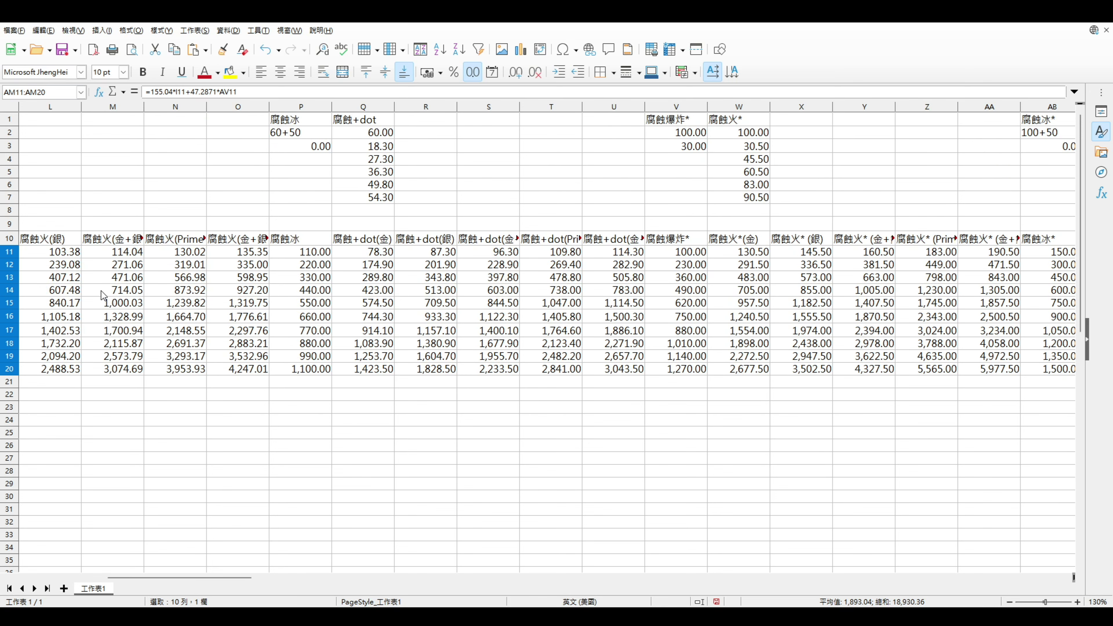
left_click_drag(183, 254, 177, 372)
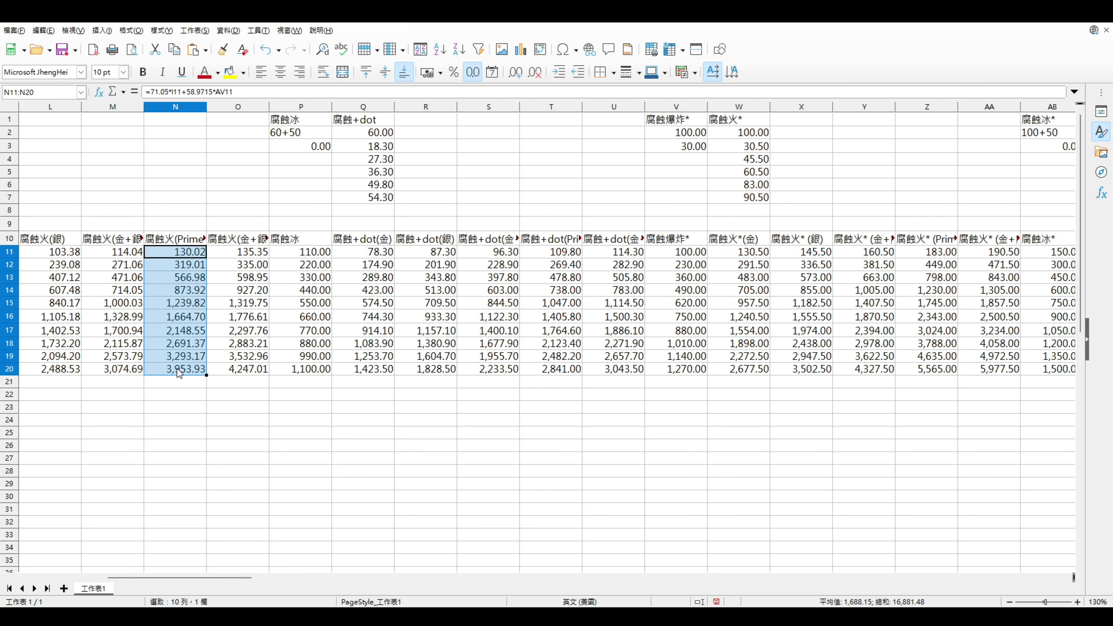
left_click(178, 371)
Step: Compare the 病毒火(金) totals up to AM20 with the starred 腐蝕火* totals in Y11:Y20
left_click_drag(212, 578, 383, 577)
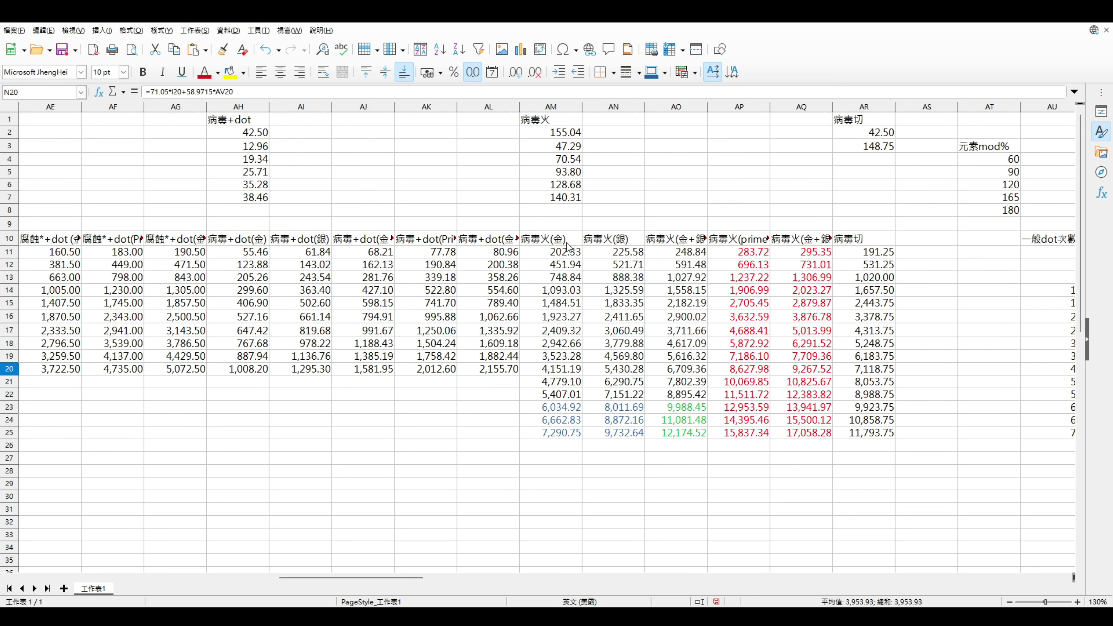
left_click(565, 257)
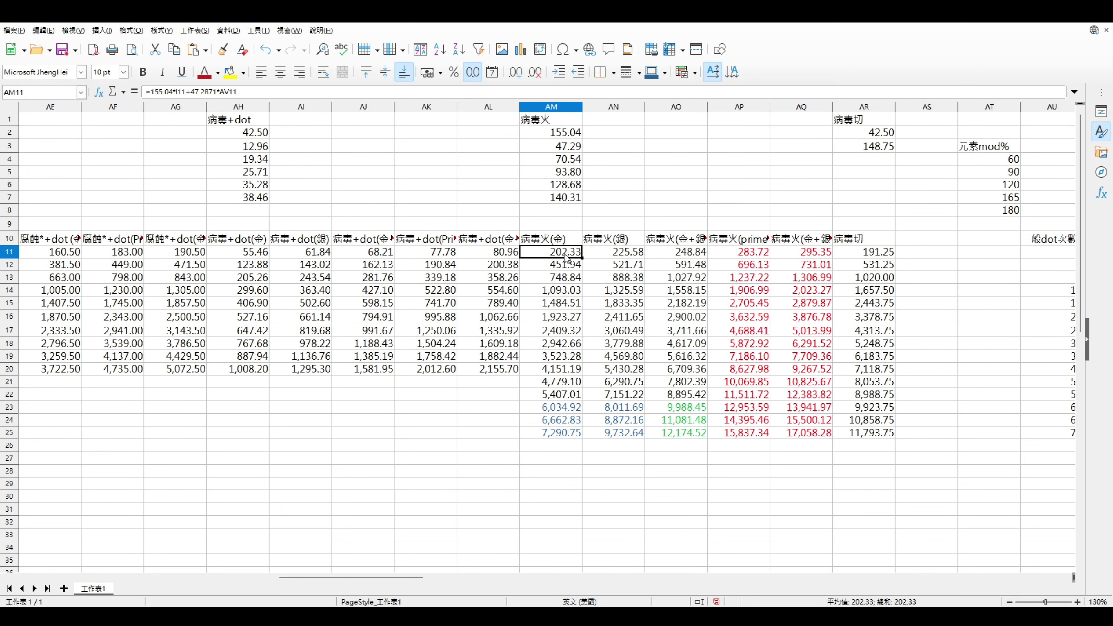
left_click_drag(565, 262, 559, 373)
left_click(535, 372)
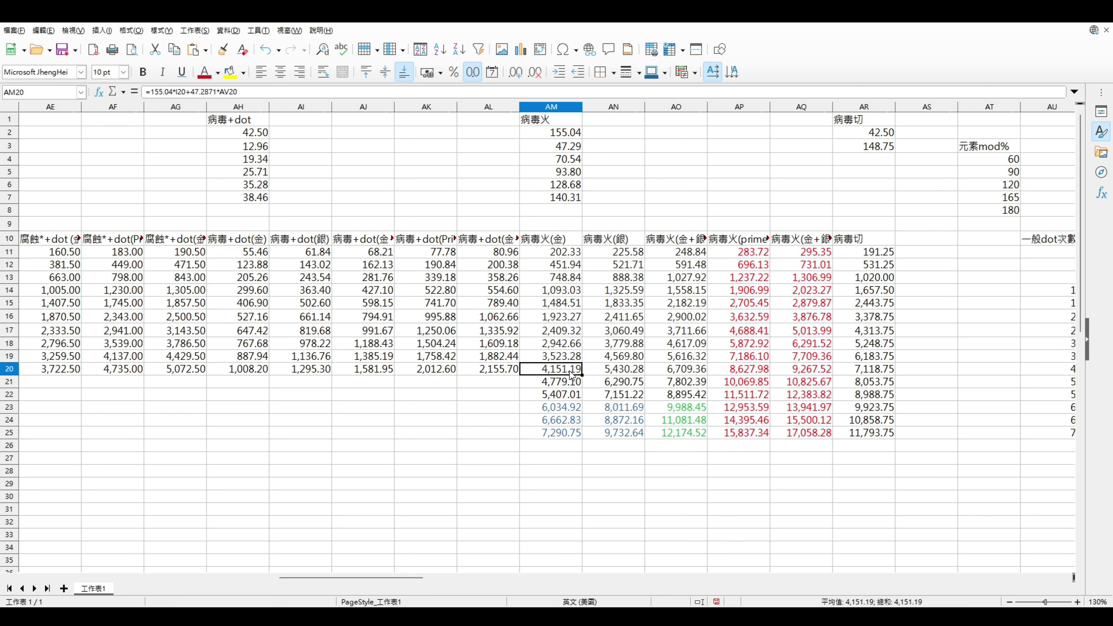
left_click_drag(349, 578, 309, 578)
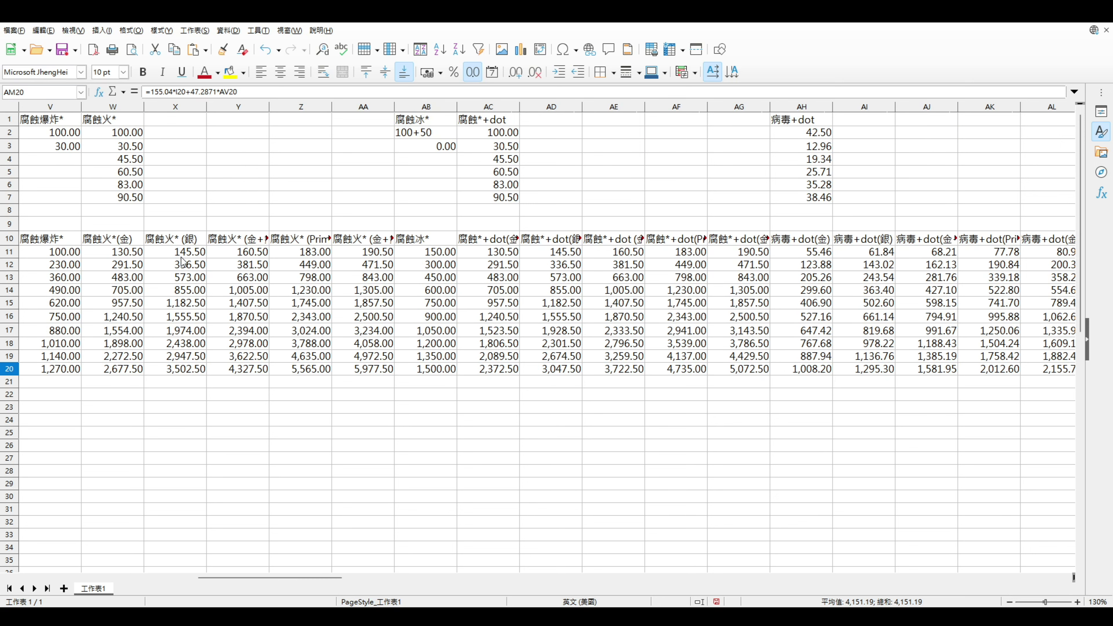
left_click_drag(244, 257, 262, 373)
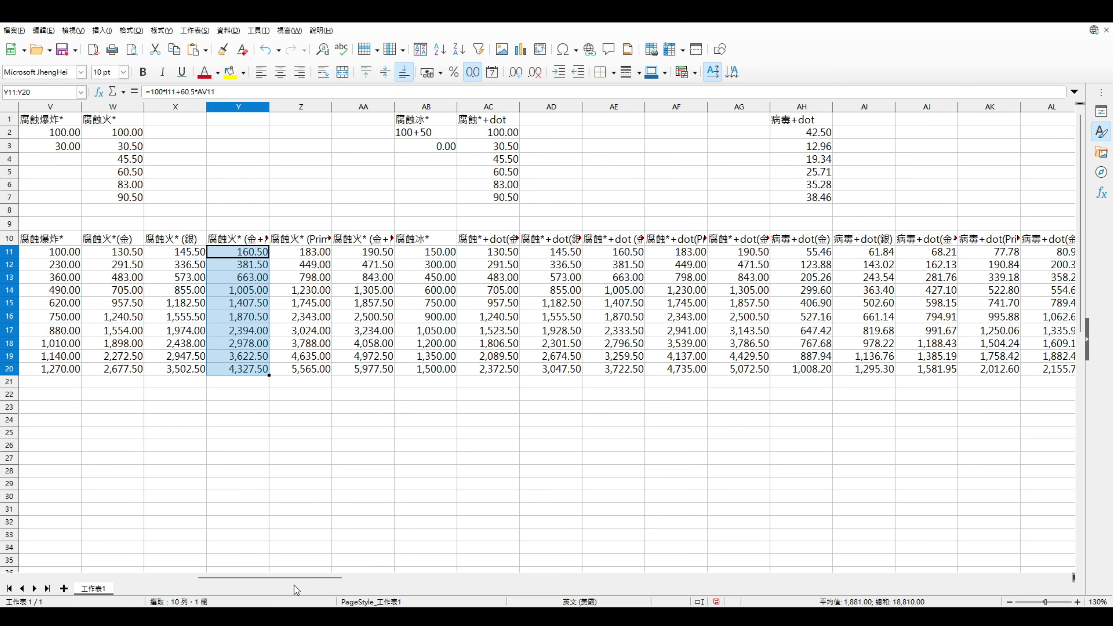
Step: Compare the second-10 total of 病毒火(銀) in AN20 with 腐蝕火*(Prime) in Z20 and its totals in Z11:Z20
left_click_drag(294, 582, 326, 583)
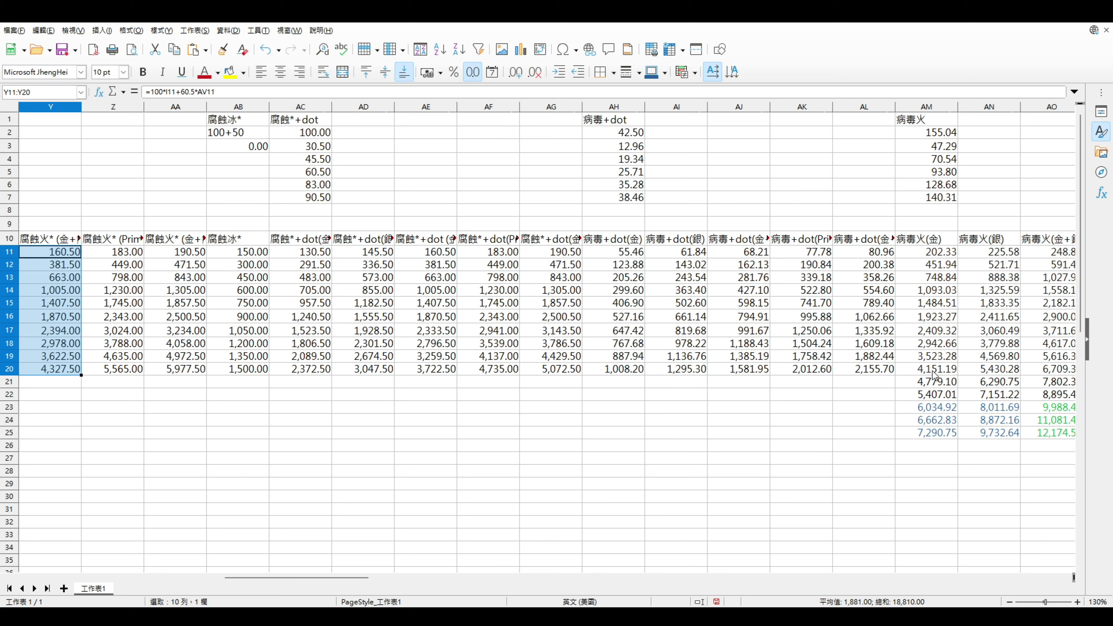
left_click(1006, 371)
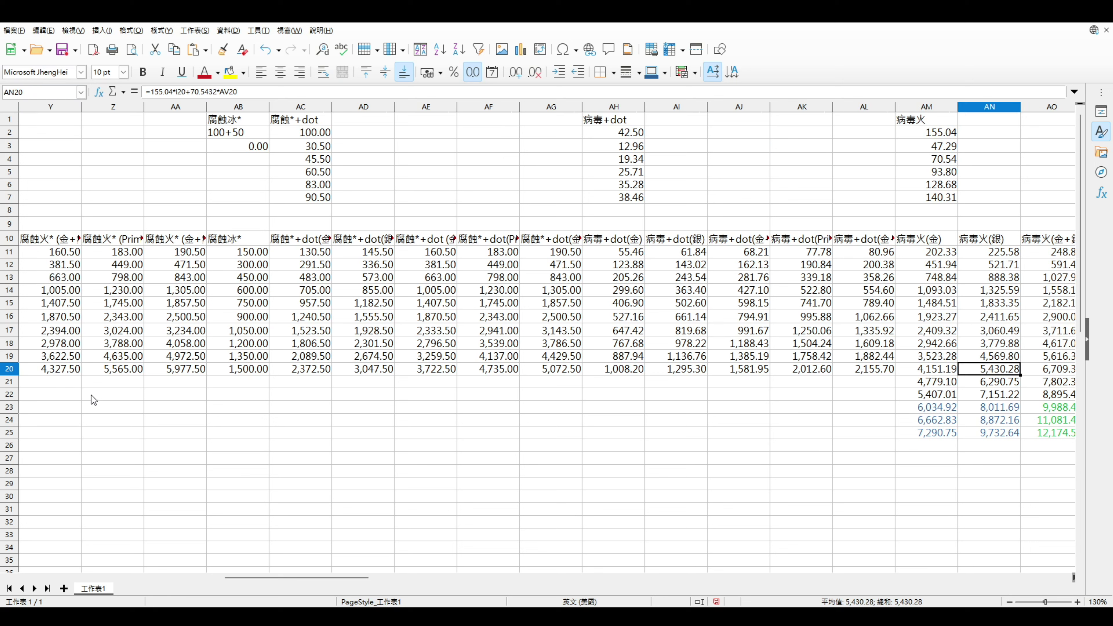
left_click(133, 372)
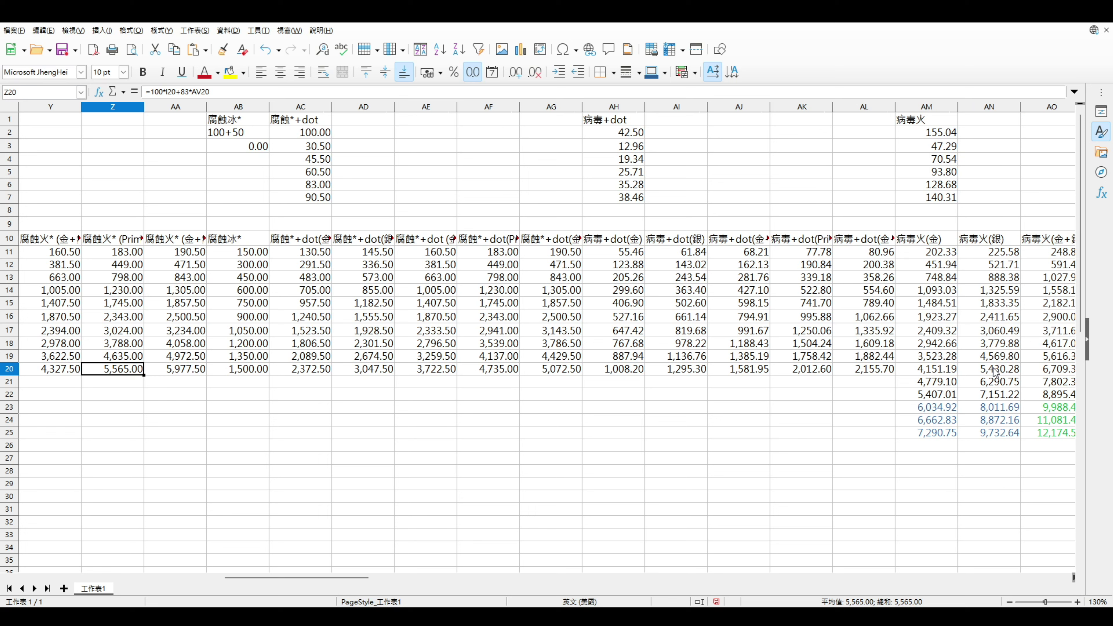
left_click(995, 373)
left_click(121, 373)
left_click(994, 373)
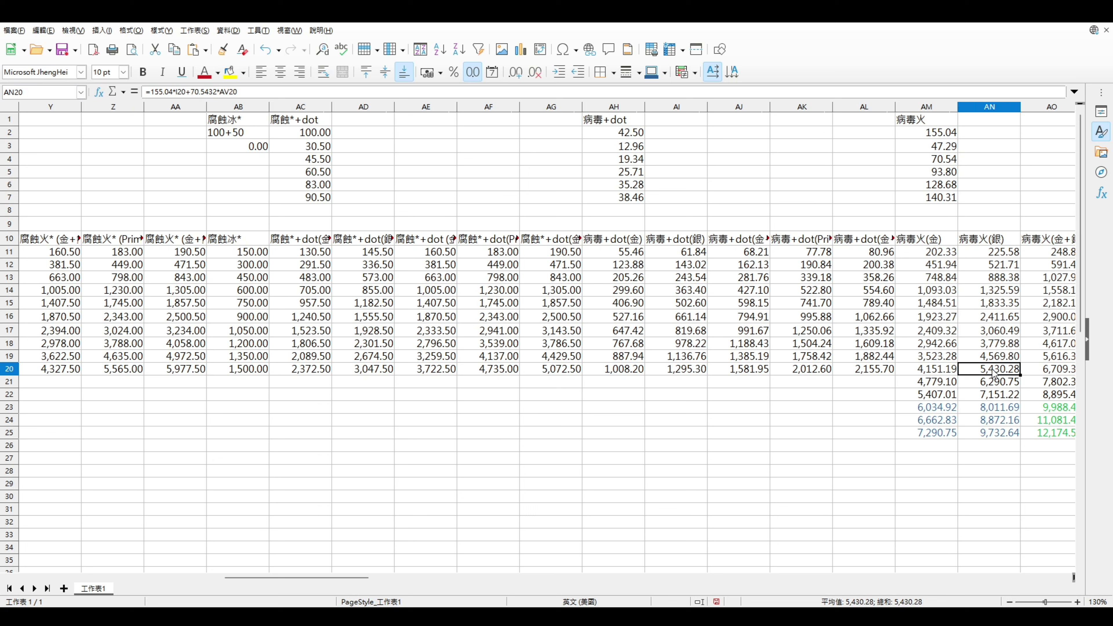
left_click(106, 373)
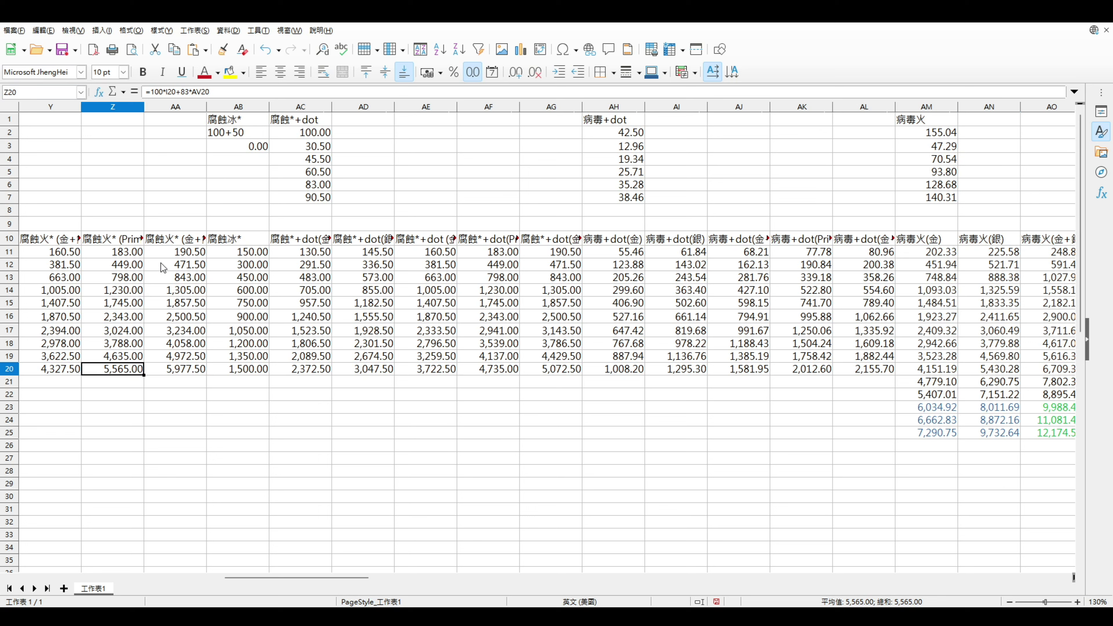
left_click(1009, 370)
left_click_drag(113, 251, 113, 374)
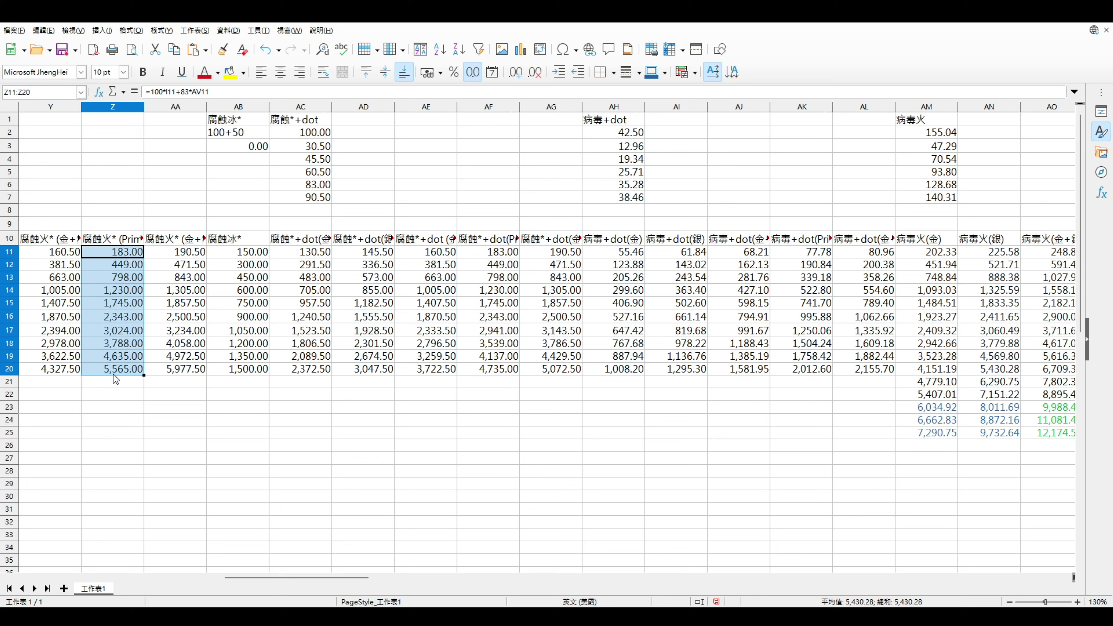
left_click(999, 372)
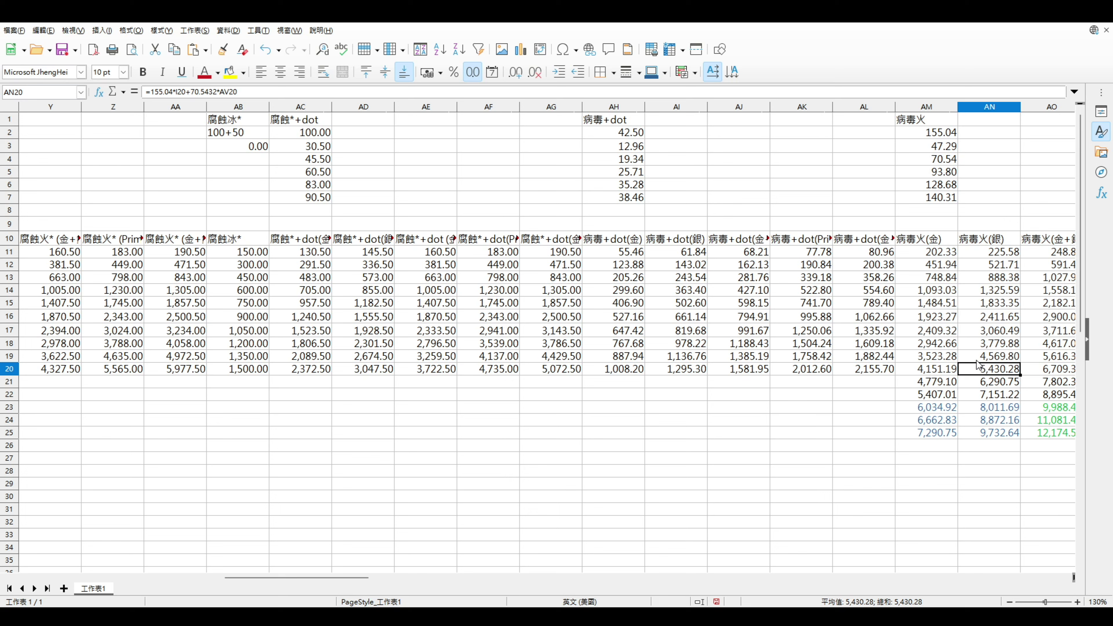
Step: Check the second-10 total in AO20, and compare the 病毒火 totals in AP11:AQ25 with 病毒切 in AR11:AR25
left_click(1047, 372)
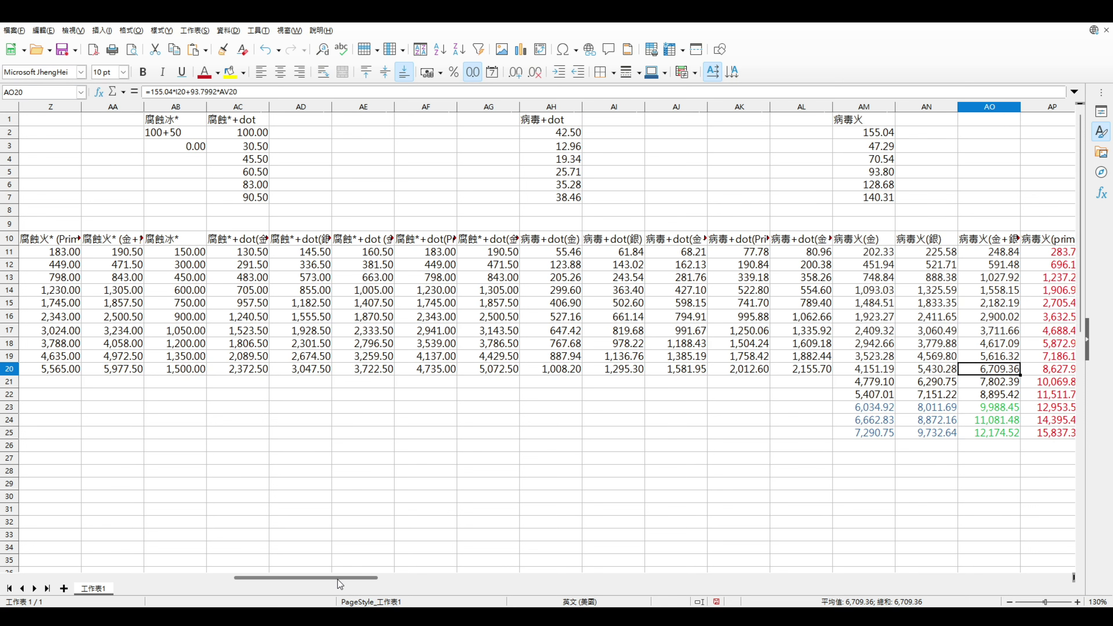
left_click_drag(342, 580, 375, 582)
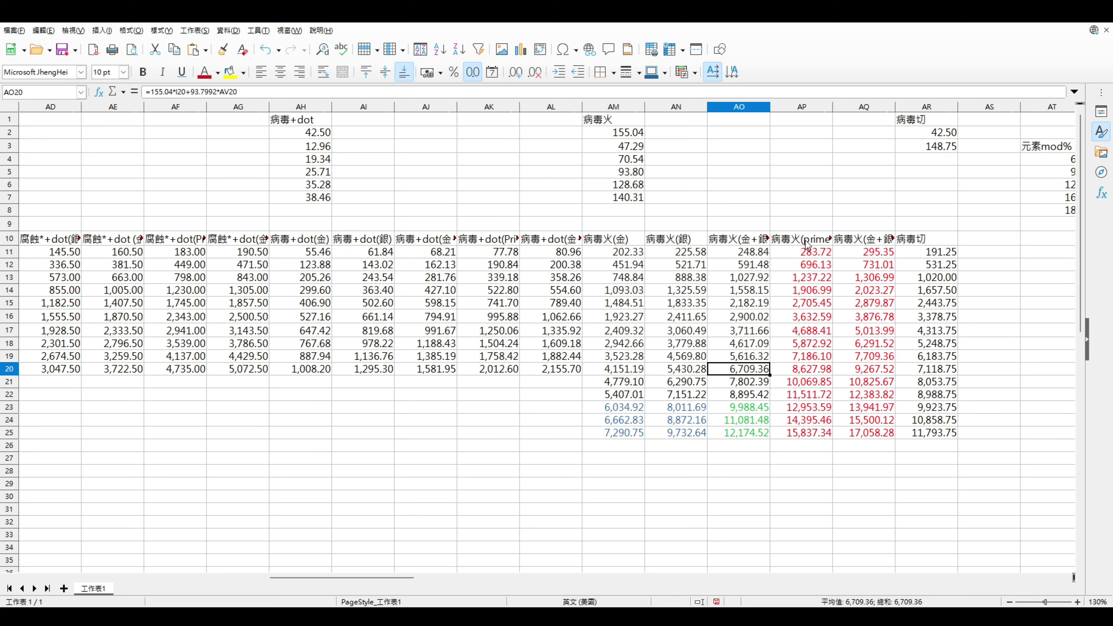
left_click_drag(807, 243, 809, 436)
left_click_drag(933, 252, 934, 432)
left_click(933, 432)
left_click_drag(824, 253, 859, 435)
Step: Examine the 病毒火(prime) and 病毒火(金+銀+金) columns in AP10:AQ25, along with the 180 元素mod% value in AT8
left_click_drag(403, 578, 451, 587)
left_click(624, 364)
left_click_drag(496, 244, 488, 432)
left_click_drag(555, 239, 553, 433)
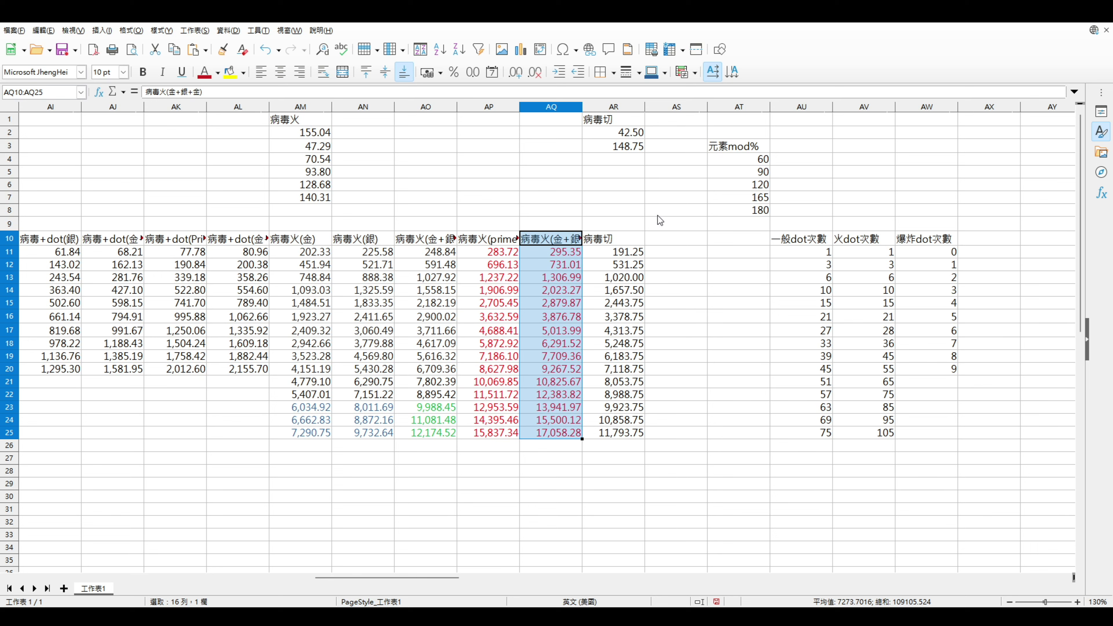
left_click(741, 211)
left_click_drag(493, 240, 548, 436)
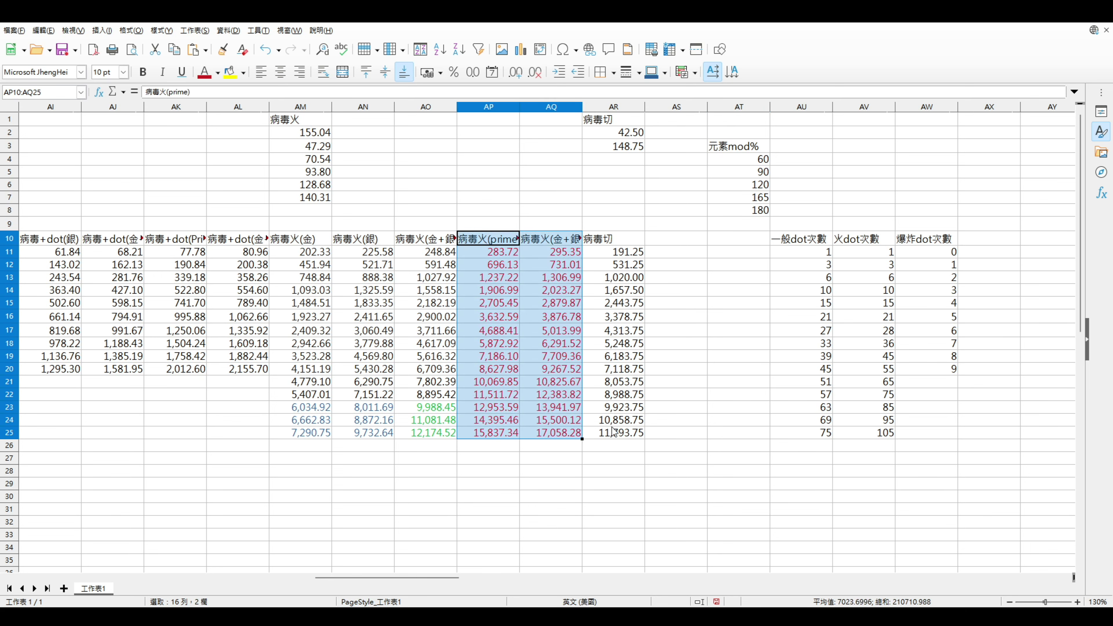
Step: Compare the second-15 total of 病毒切 in AR25 with that of 病毒火(金+銀+金) in AQ25
left_click_drag(606, 240, 611, 439)
left_click(615, 436)
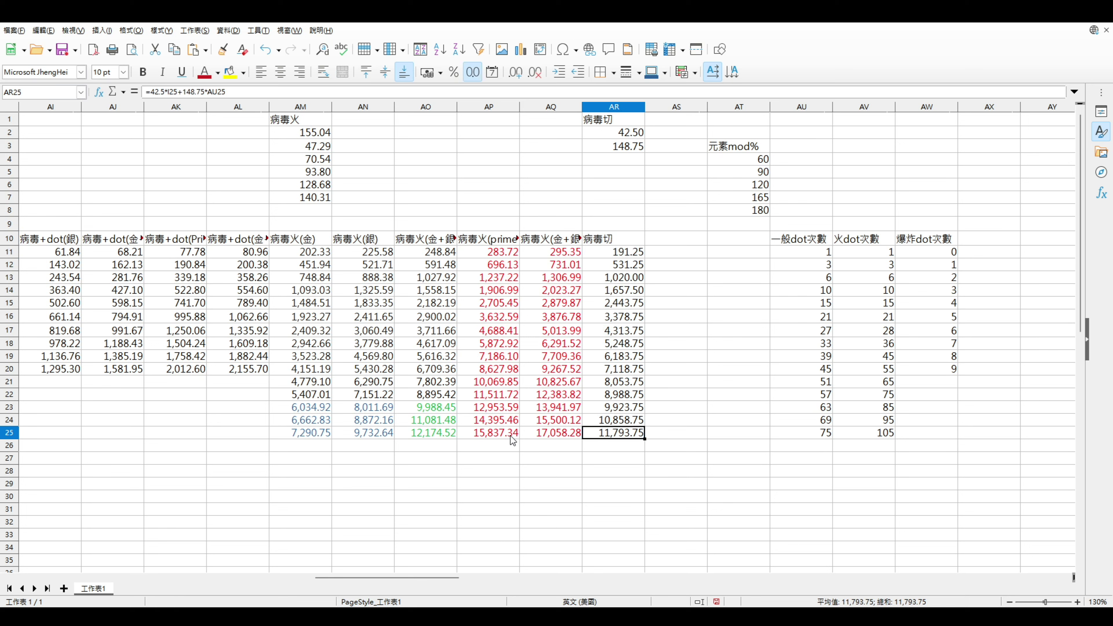
left_click(548, 435)
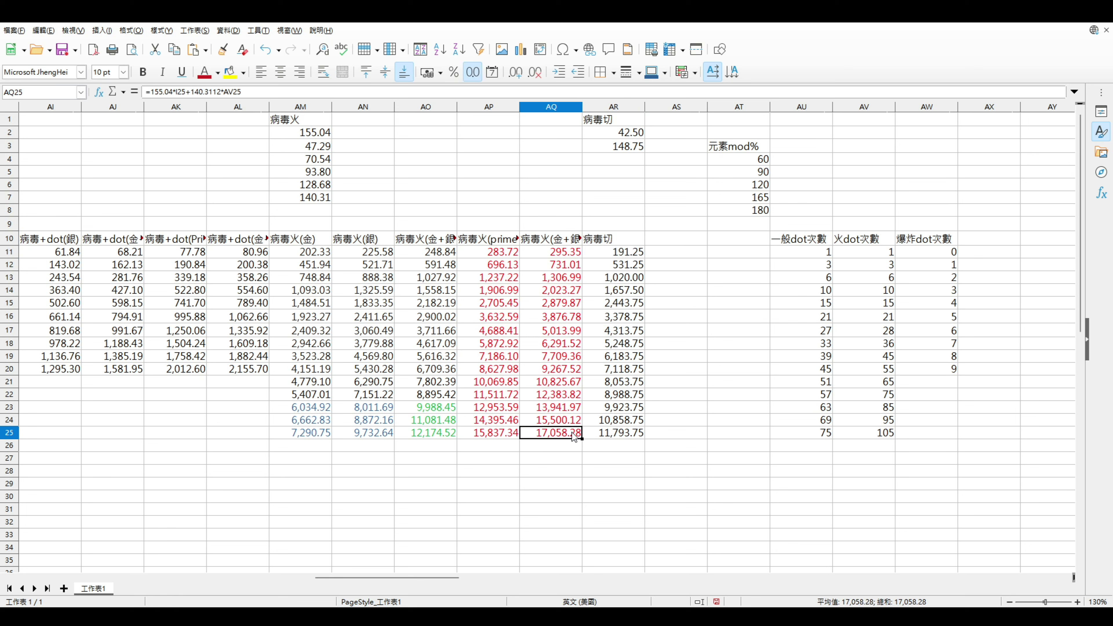
left_click(612, 432)
Step: Compare the row 21 totals of the red 病毒火 columns in AP21:AQ21 with 病毒切 in AR21, and recheck AQ25
left_click(574, 394)
left_click(530, 383)
left_click(485, 382)
left_click(613, 383)
left_click(552, 382)
left_click(569, 434)
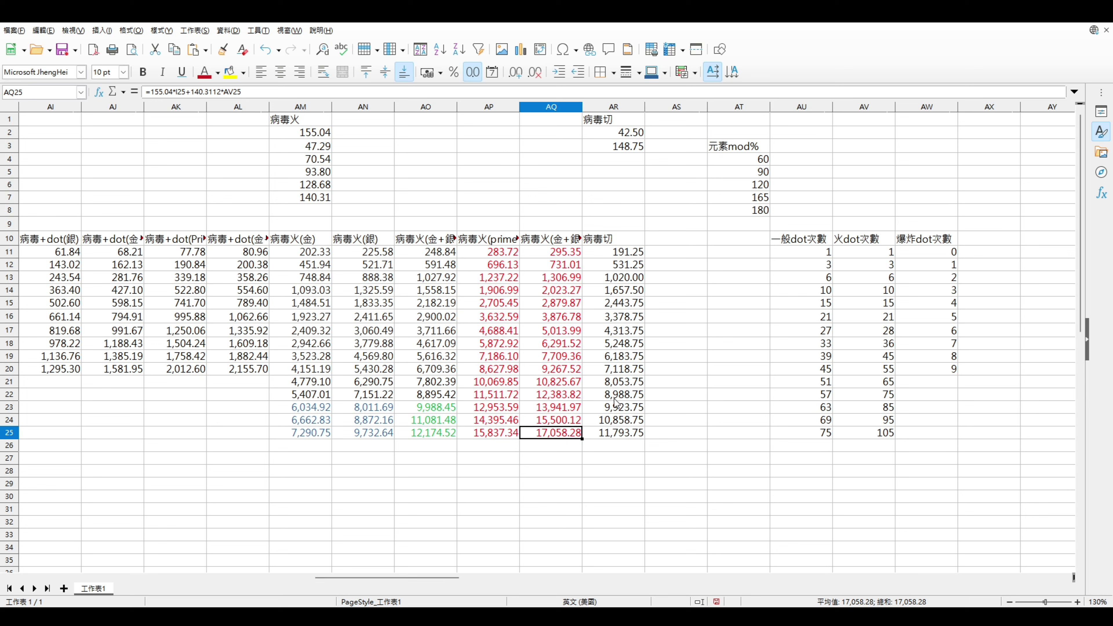
Step: Review the 病毒火(prime) and 病毒火(金+銀+金) totals in AP11:AQ25 against the 病毒切 total in AR25
left_click(602, 434)
left_click_drag(504, 253, 551, 440)
left_click(549, 435)
left_click_drag(496, 253, 552, 430)
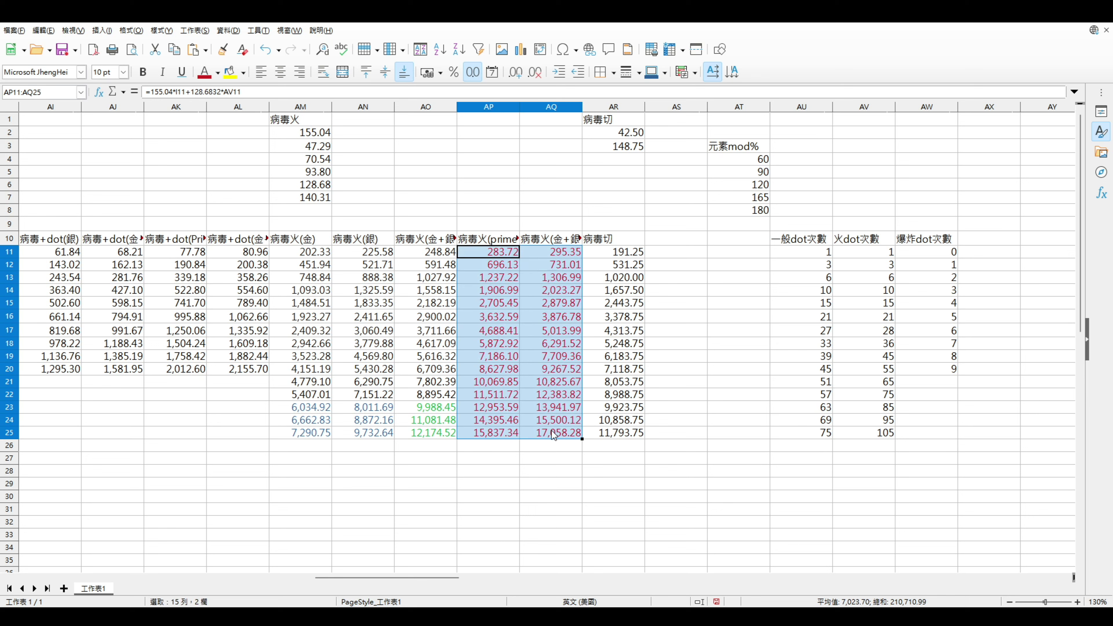
left_click(552, 431)
key("Left")
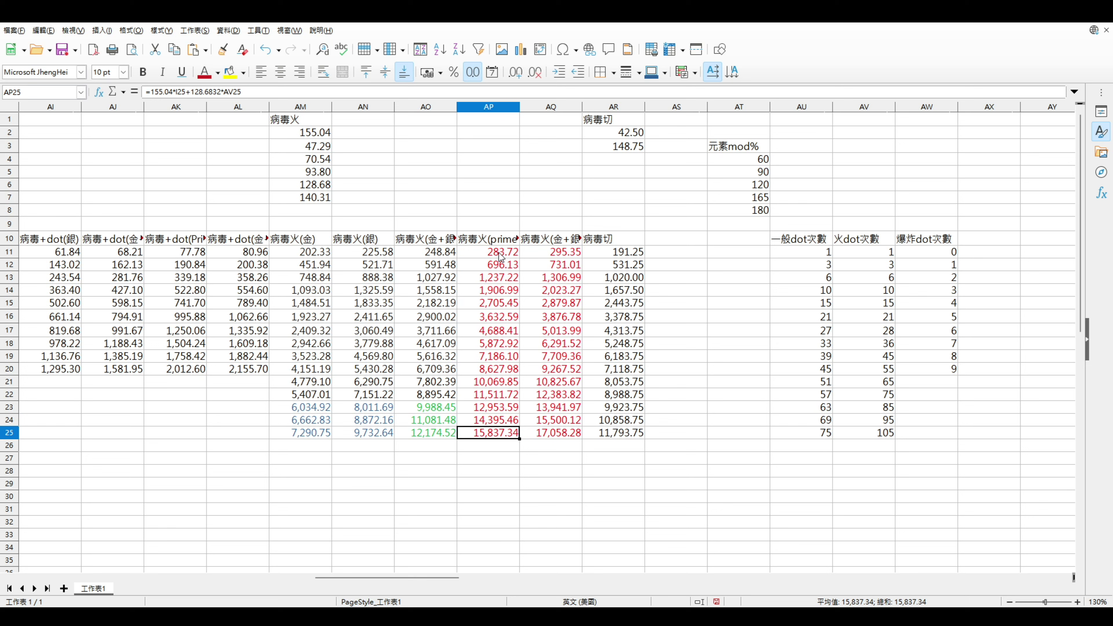
Step: Recheck the AP11:AQ25 range and compare its last total in AQ25 with 病毒切 in AR25
left_click_drag(502, 254, 553, 439)
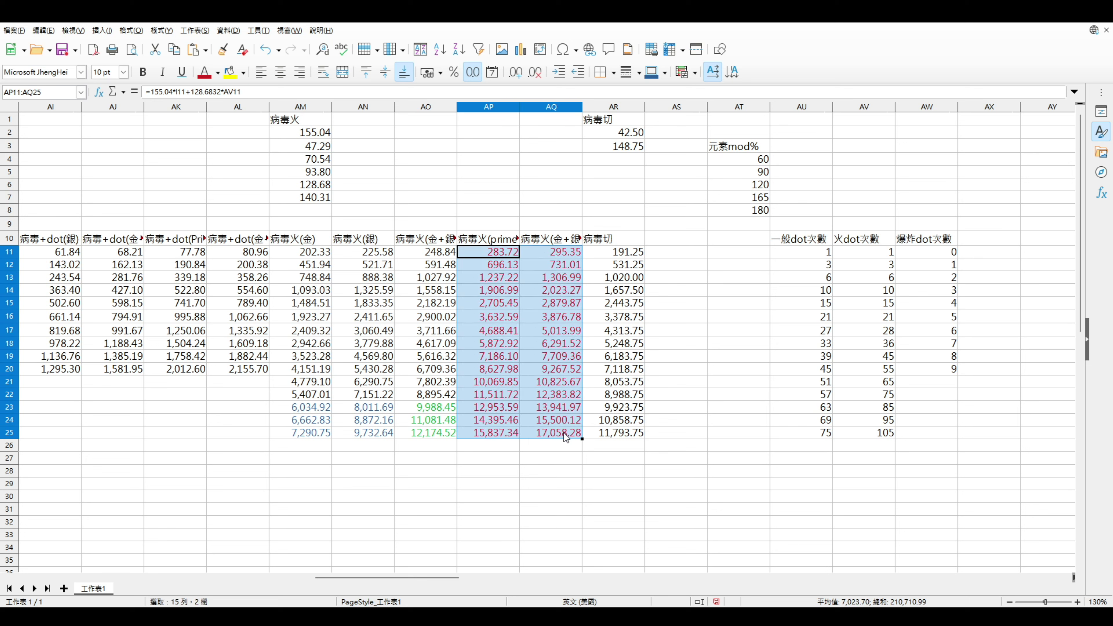
left_click(564, 433)
left_click_drag(562, 436, 548, 437)
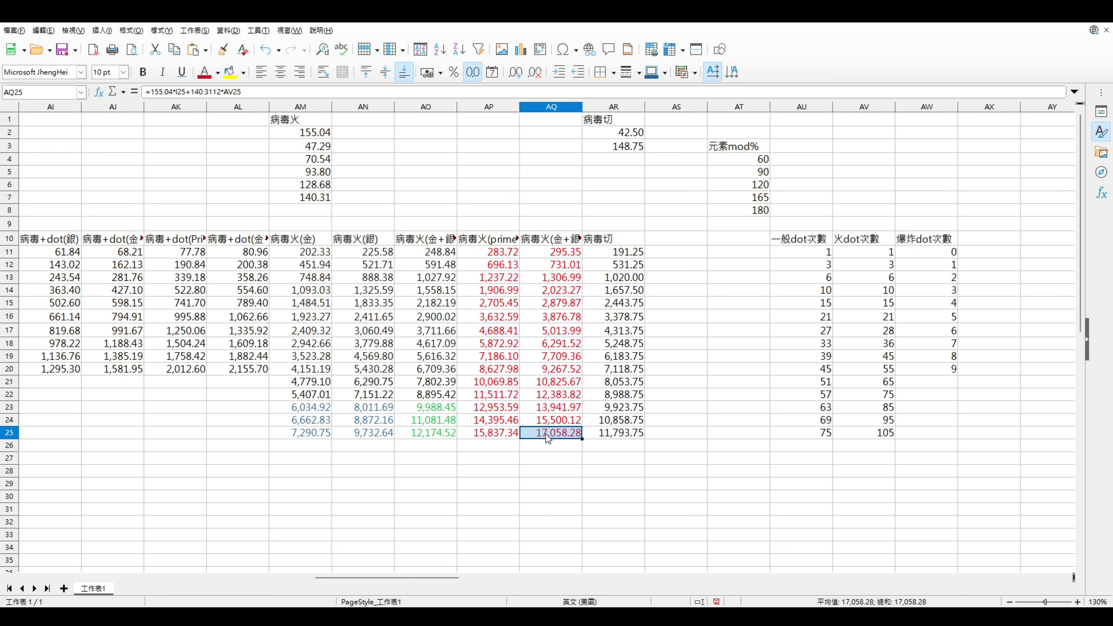
left_click(604, 432)
left_click_drag(557, 239, 602, 435)
left_click(602, 436)
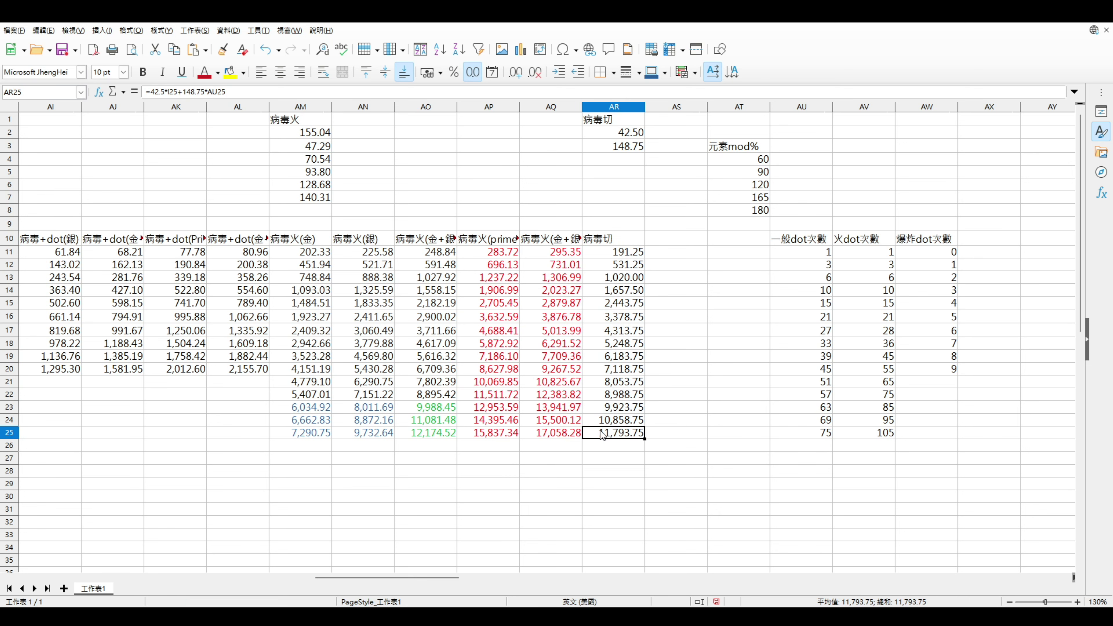
Step: Examine the early totals of the 病毒火(金+銀) column in AO11:AO14, along with AO21
left_click_drag(447, 239, 432, 289)
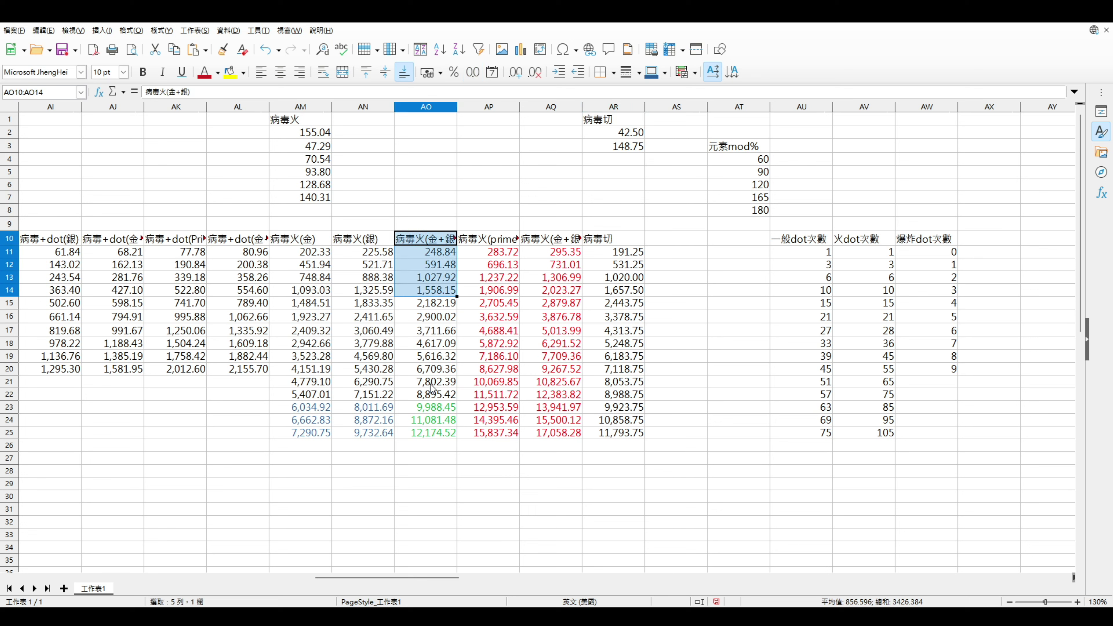
left_click(430, 383)
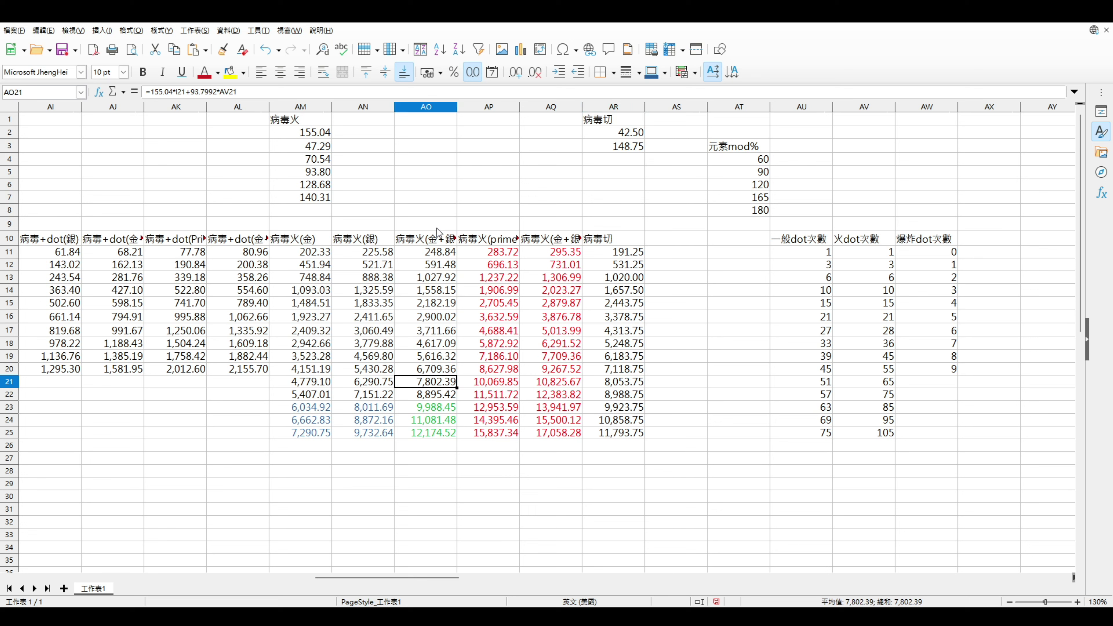
left_click(434, 243)
left_click(441, 254)
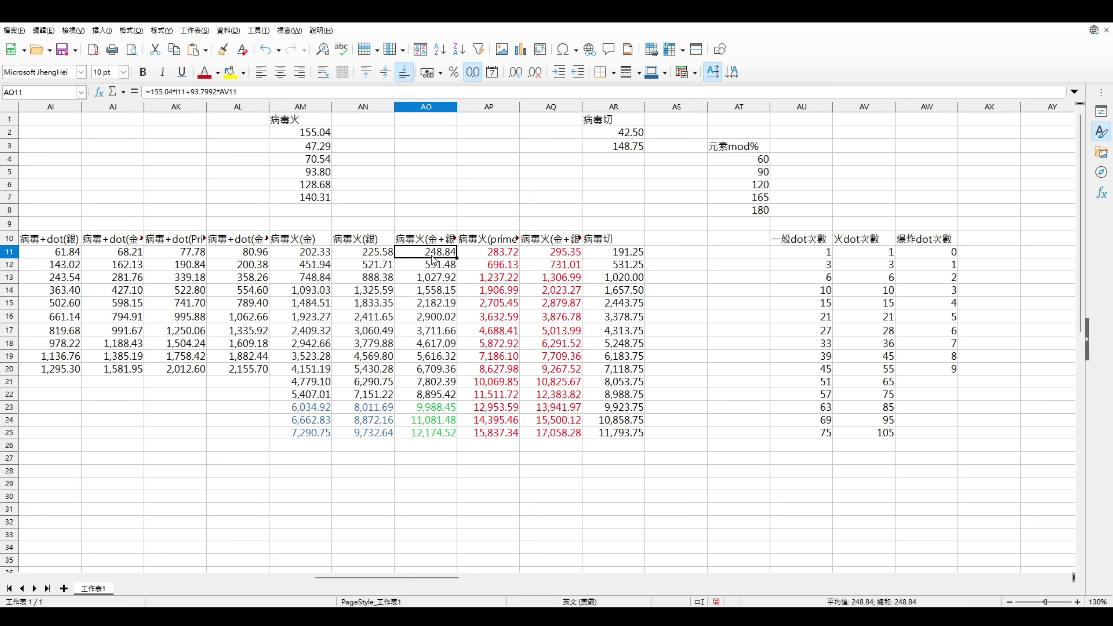
left_click(424, 242)
left_click(425, 257)
left_click_drag(424, 258, 429, 278)
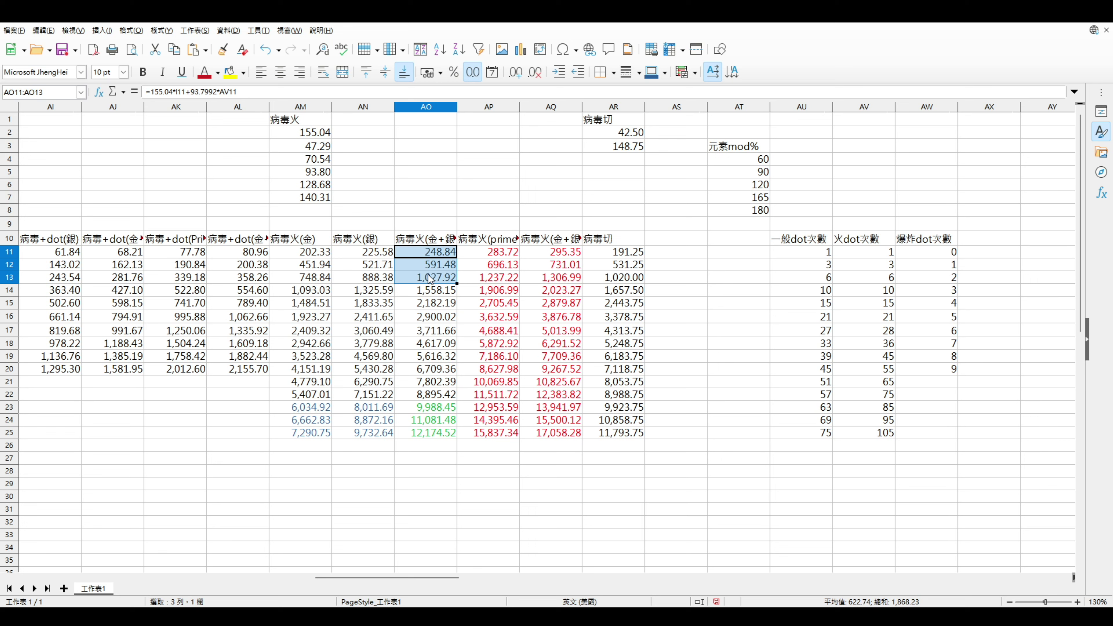
Step: Compare the first three seconds of 病毒火(金+銀) in AO11:AO13 with 病毒切 in AR11:AR13
left_click_drag(618, 257, 618, 281)
left_click_drag(426, 256, 436, 279)
left_click(428, 255)
left_click_drag(641, 256, 634, 276)
left_click_drag(414, 279, 425, 250)
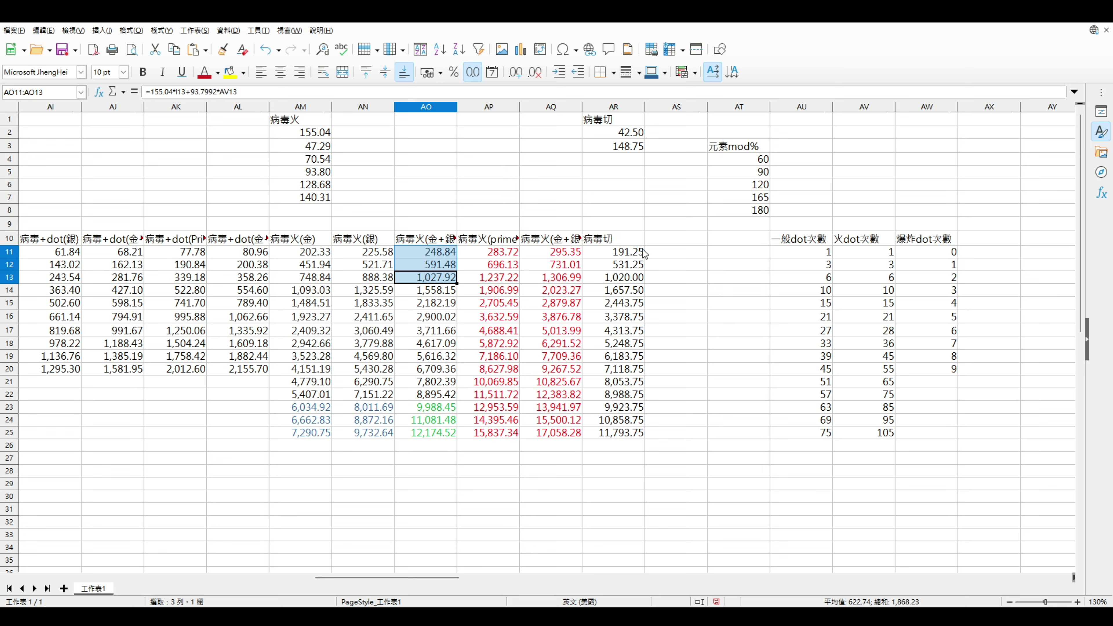
left_click_drag(640, 255, 635, 280)
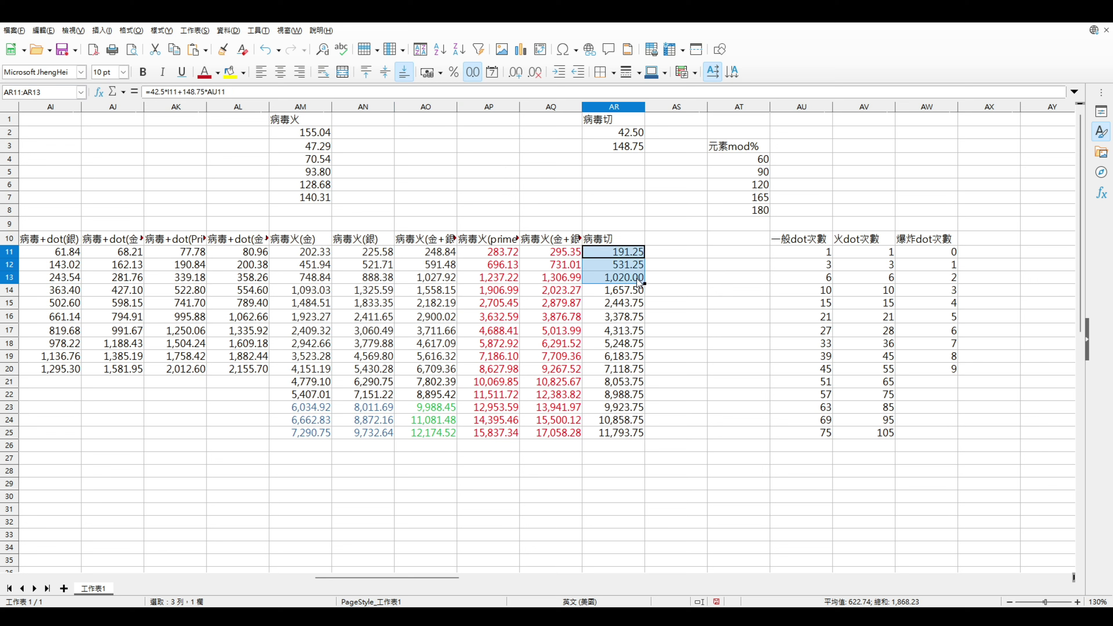
Step: Check the 病毒火 base value in AM2 and recheck AO11:AO13 against AR11:AR13
left_click(316, 132)
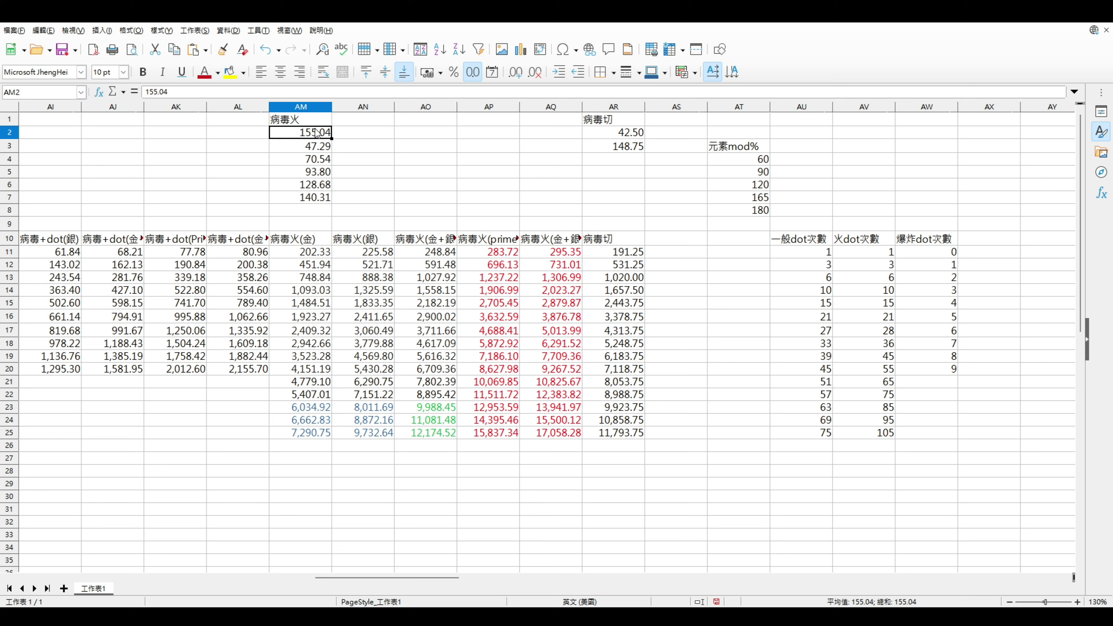
left_click_drag(437, 253, 443, 279)
left_click_drag(632, 253, 627, 281)
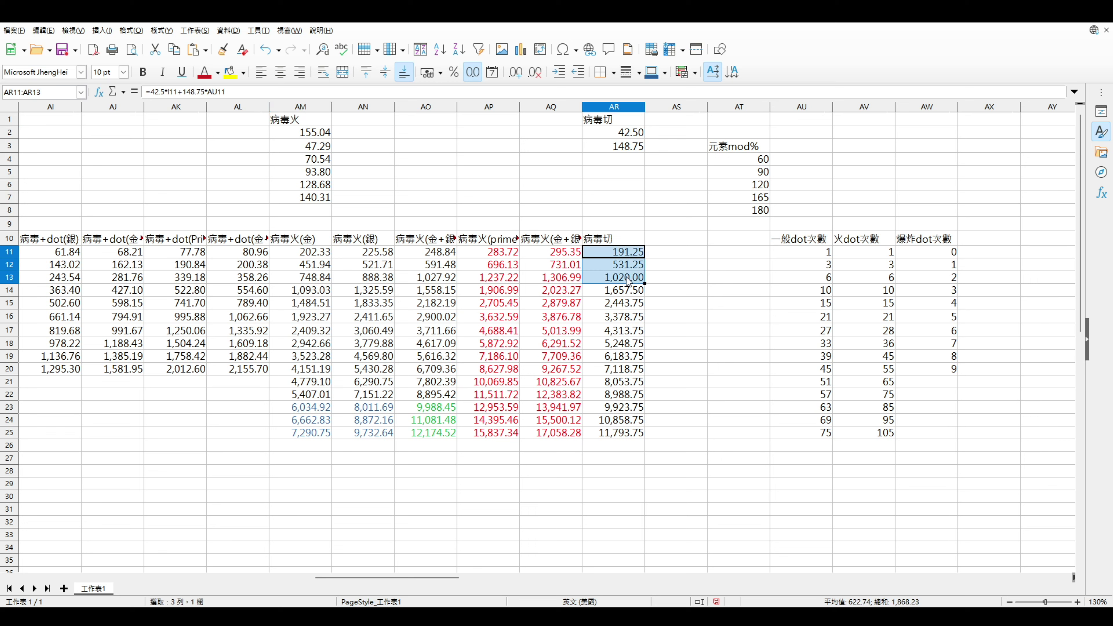
left_click_drag(440, 254, 443, 283)
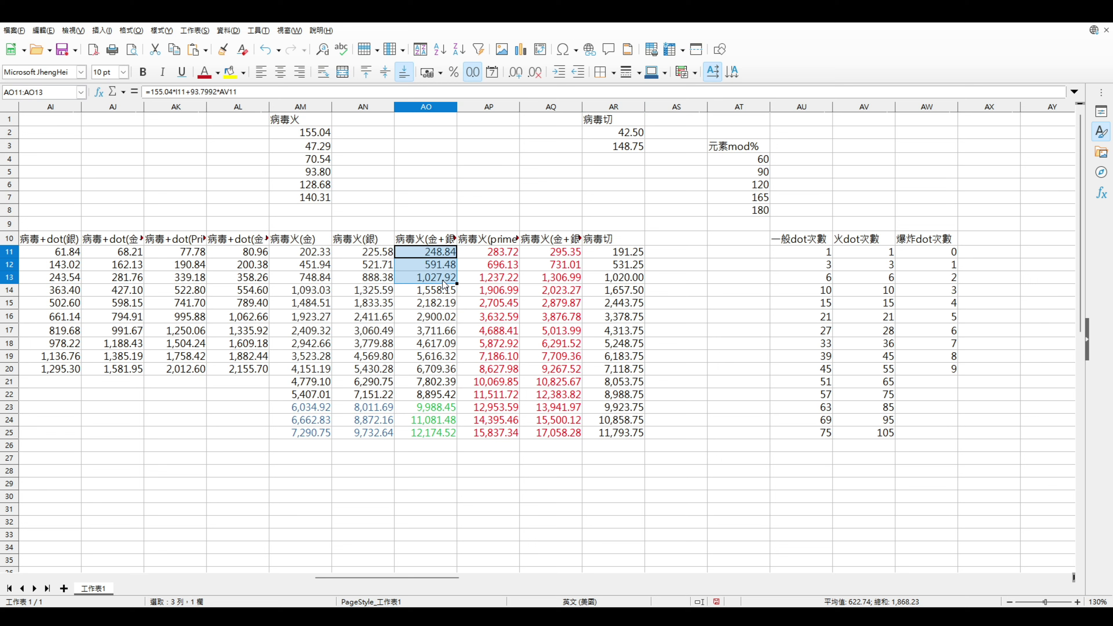
left_click_drag(608, 254, 615, 279)
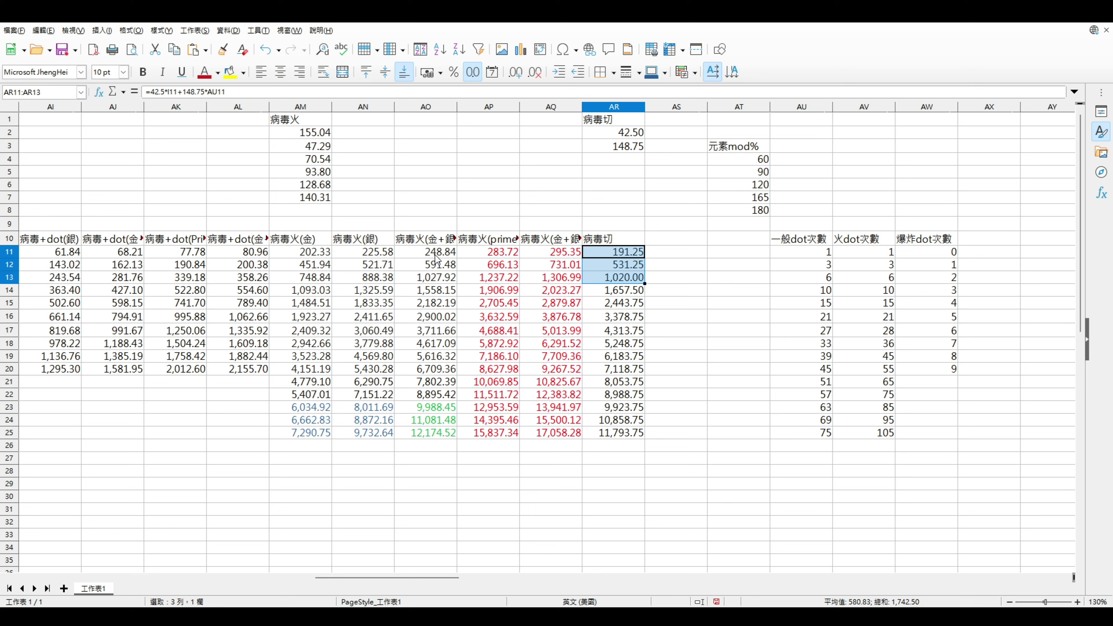
Step: Compare the second-4 total of 病毒火(金+銀) in AO14 with that of 病毒切 in AR14
left_click_drag(440, 293, 623, 300)
left_click(622, 299)
left_click(450, 299)
left_click(622, 300)
left_click(450, 299)
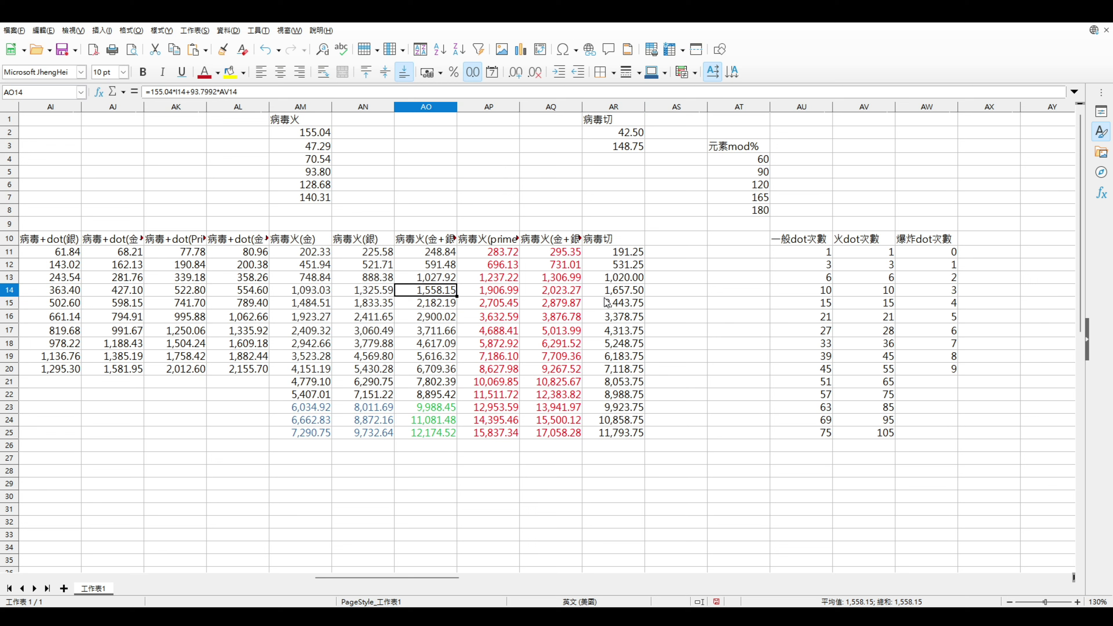
left_click(633, 293)
left_click(441, 294)
left_click(635, 294)
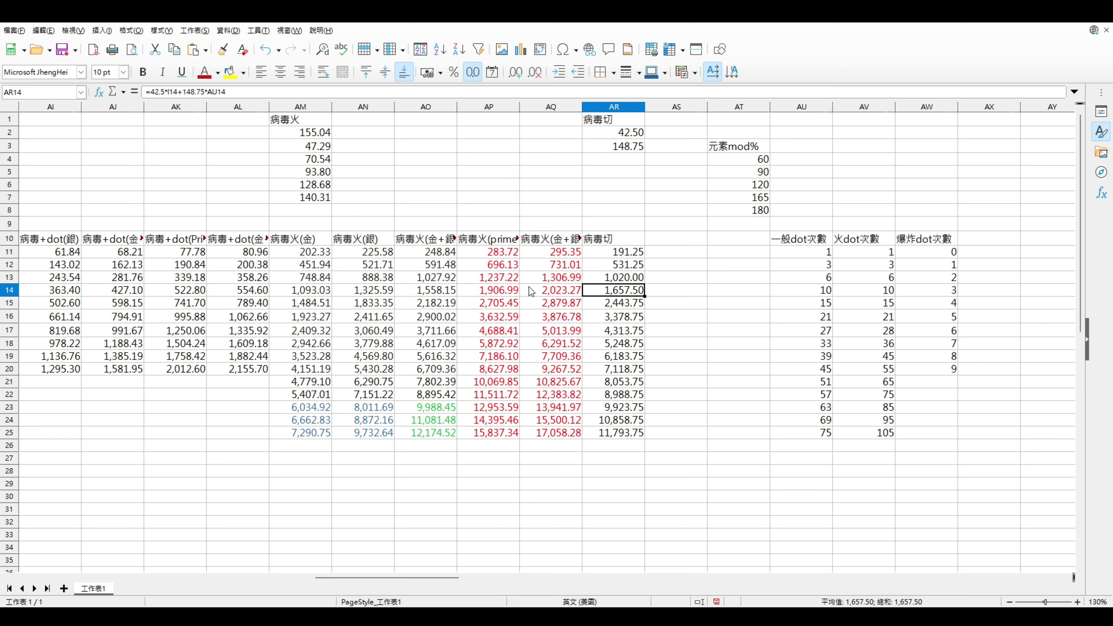
left_click(413, 290)
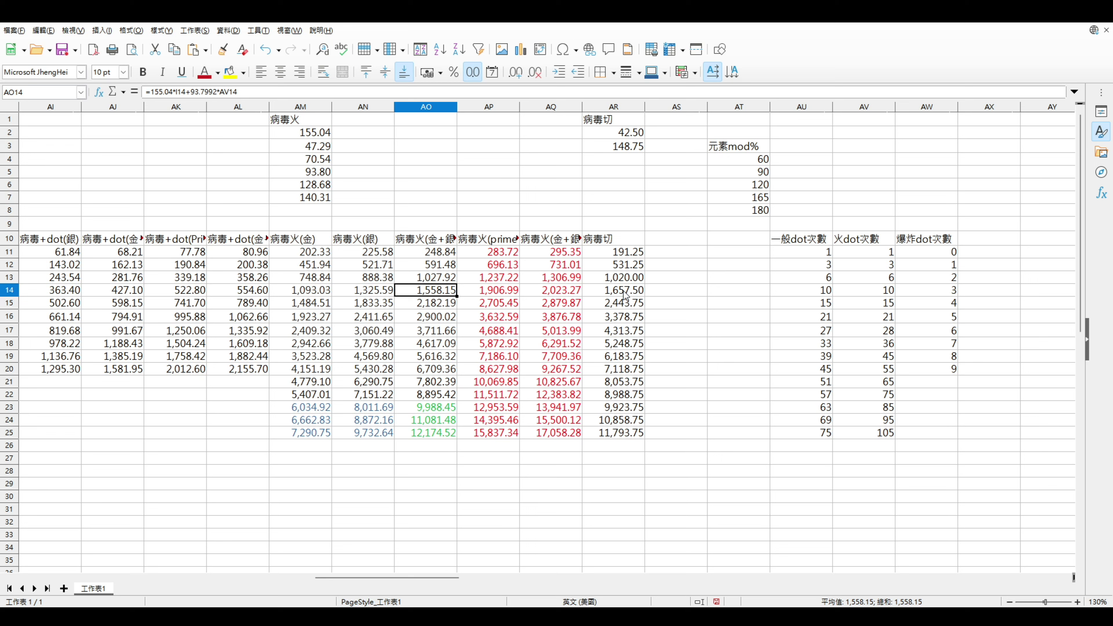
left_click(636, 295)
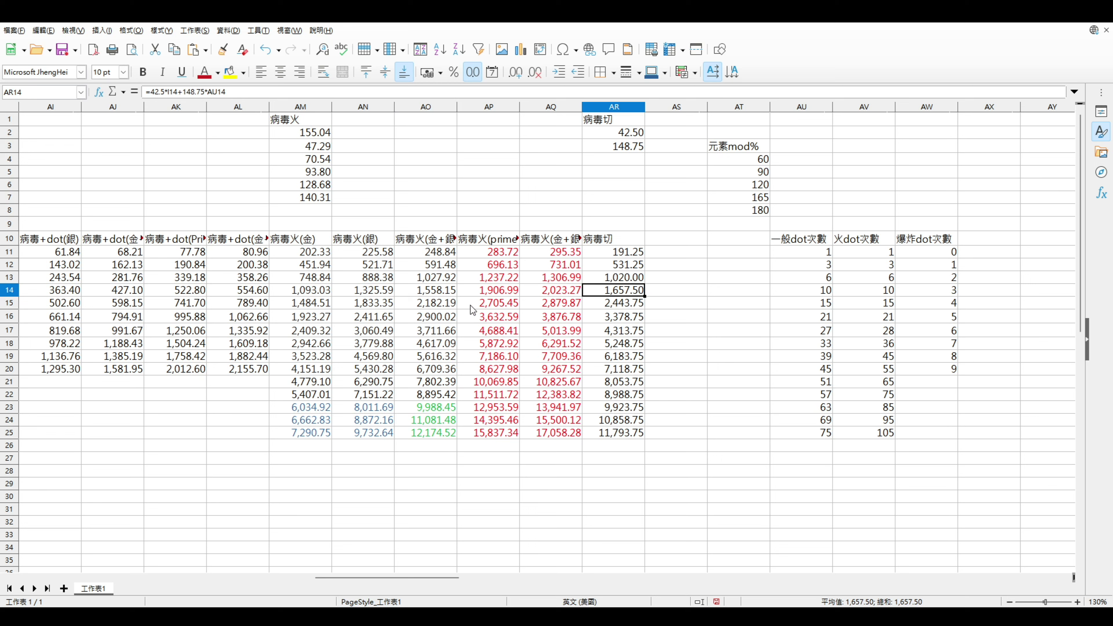
Step: Compare the 病毒火(金+銀) totals in AO13:AO17 with the matching 病毒切 totals from AR13 downward
left_click_drag(446, 294, 440, 330)
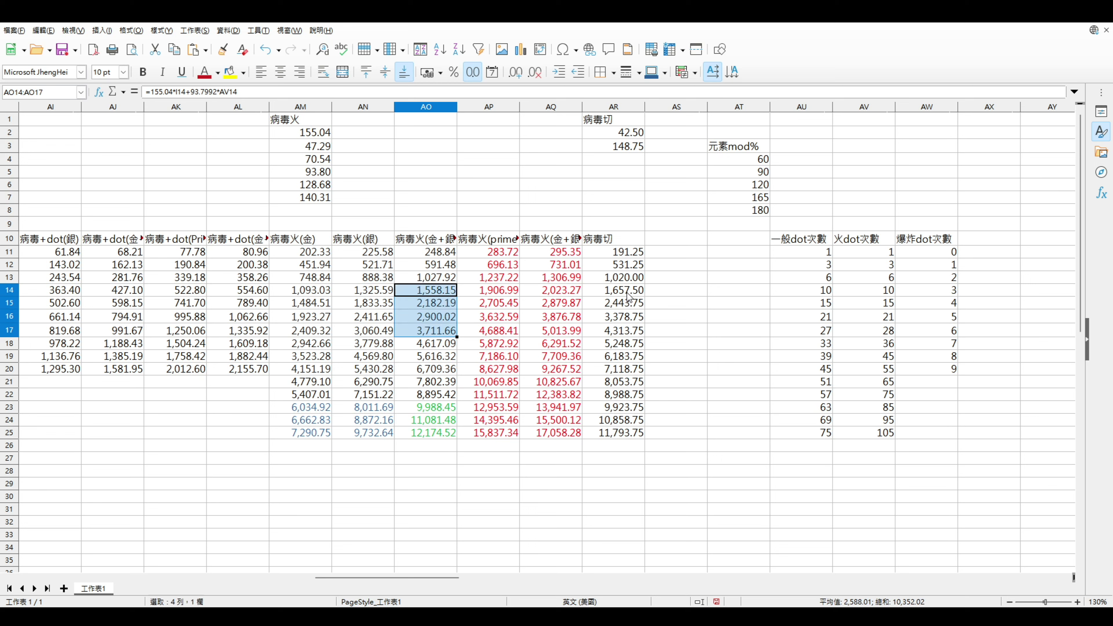
left_click_drag(630, 293, 626, 354)
left_click(441, 280)
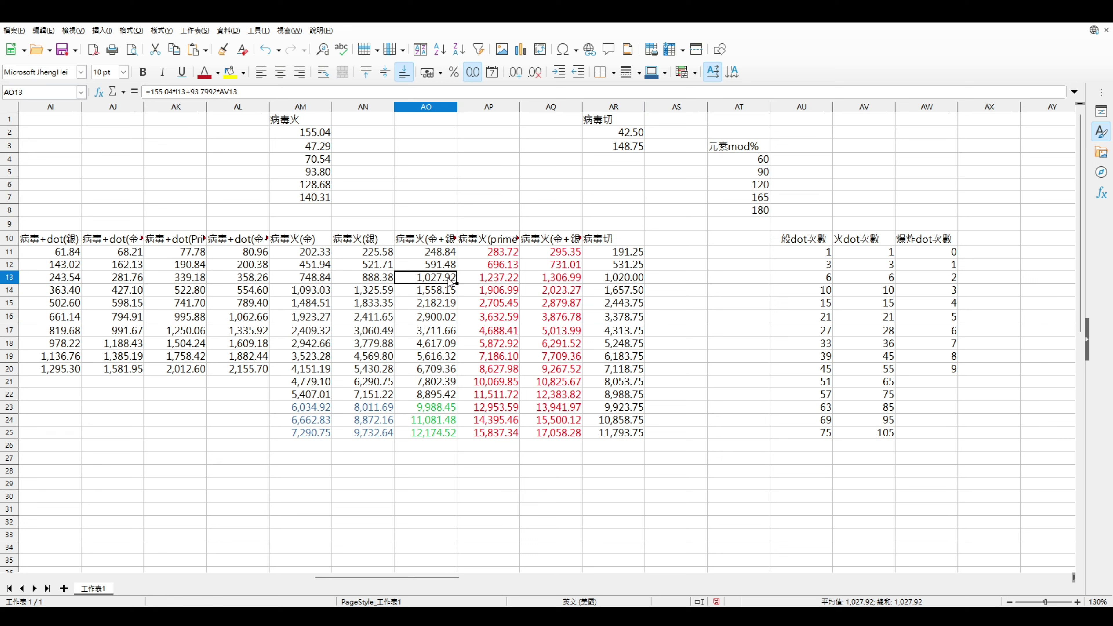
left_click(611, 282)
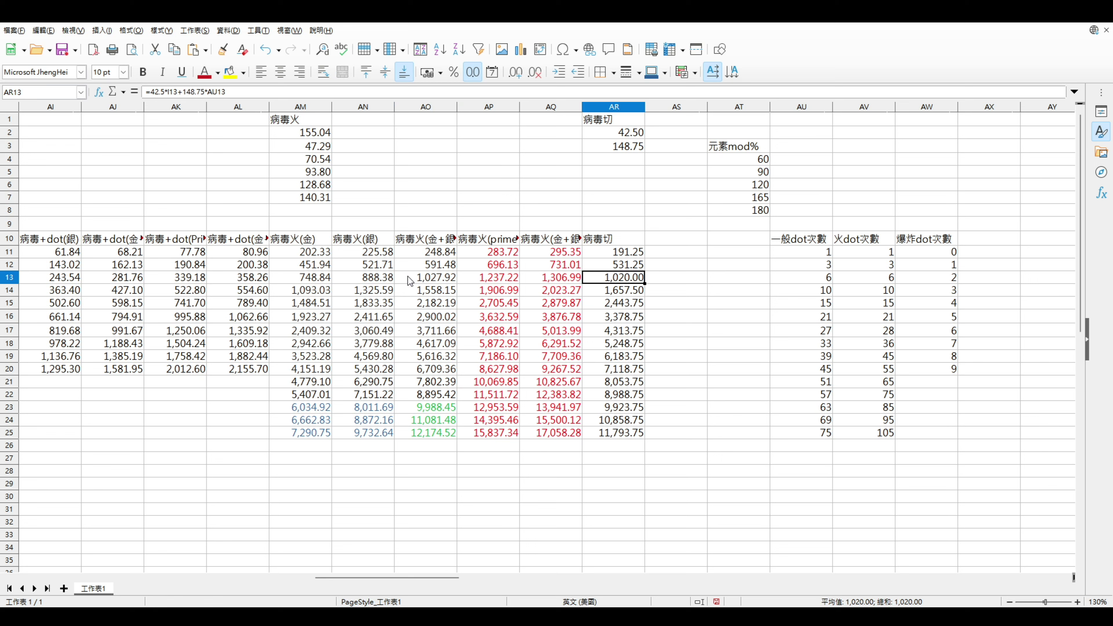
left_click(417, 292)
left_click_drag(614, 290, 627, 325)
Step: Compare AO16 with AR16 and AO17 with AR17, and check the 一般dot次數 and 火dot次數 counts in AU17:AV17
left_click(442, 319)
left_click(625, 318)
left_click(440, 318)
left_click(626, 319)
left_click_drag(627, 335, 433, 334)
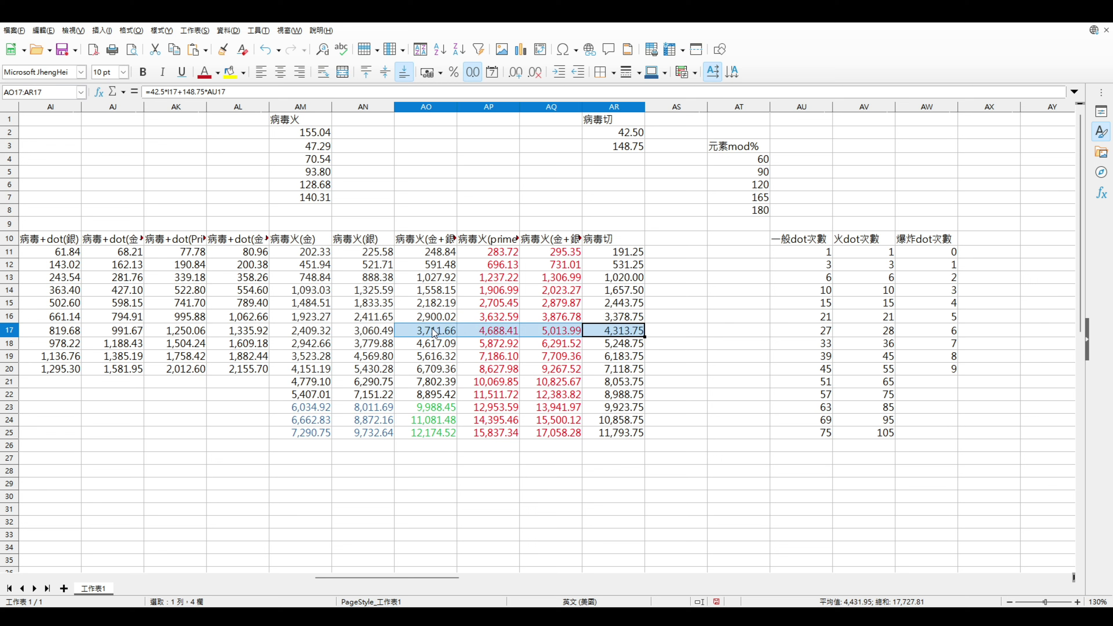
left_click_drag(826, 336, 879, 337)
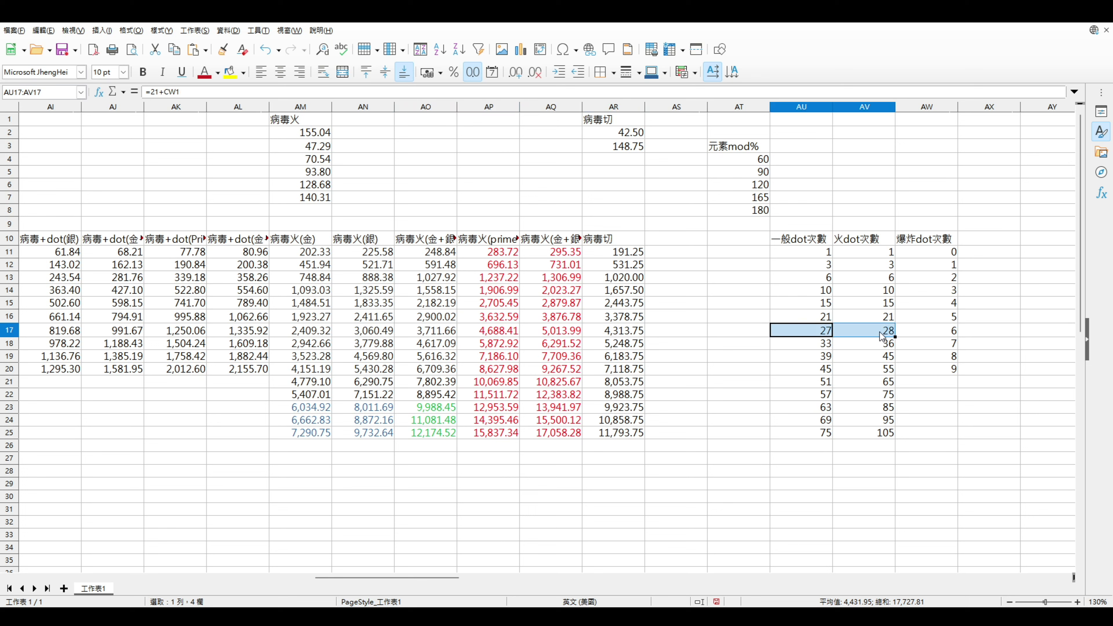
left_click_drag(784, 334, 878, 337)
Step: Compare the green 病毒火(金+銀) totals in AO23:AO25 with the 病毒切 totals in AR23:AR25
left_click_drag(634, 330, 438, 410)
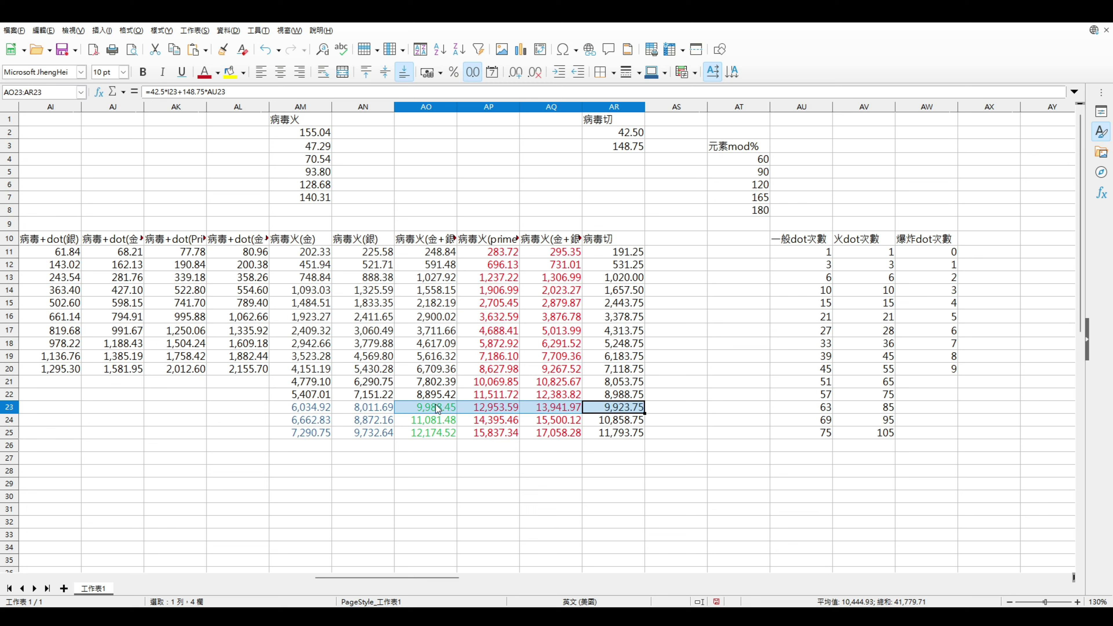
left_click(436, 410)
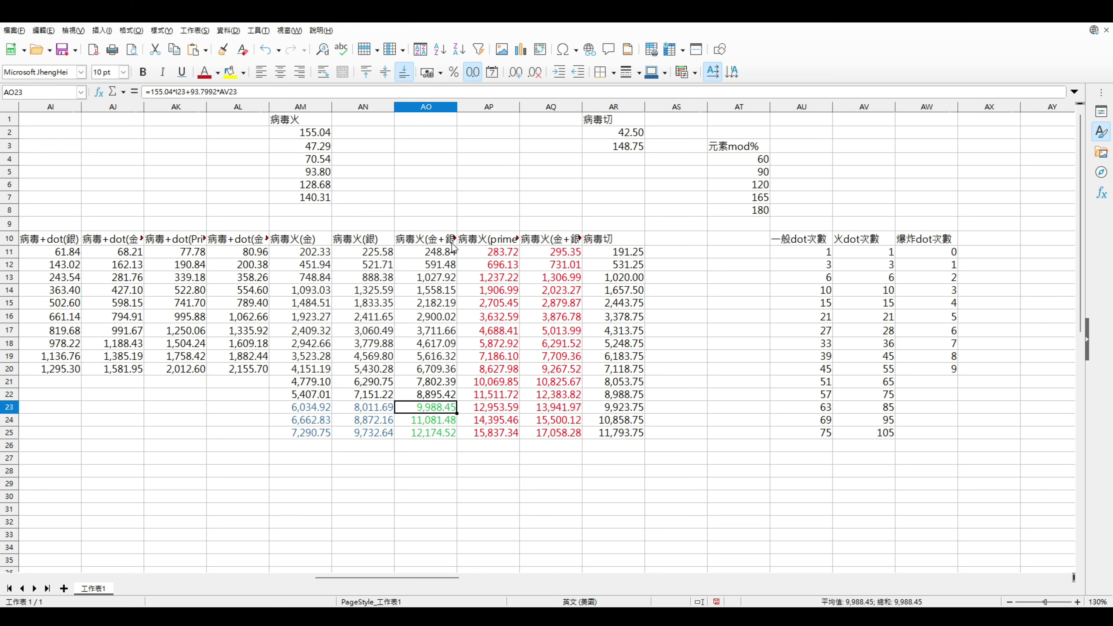
left_click(618, 412)
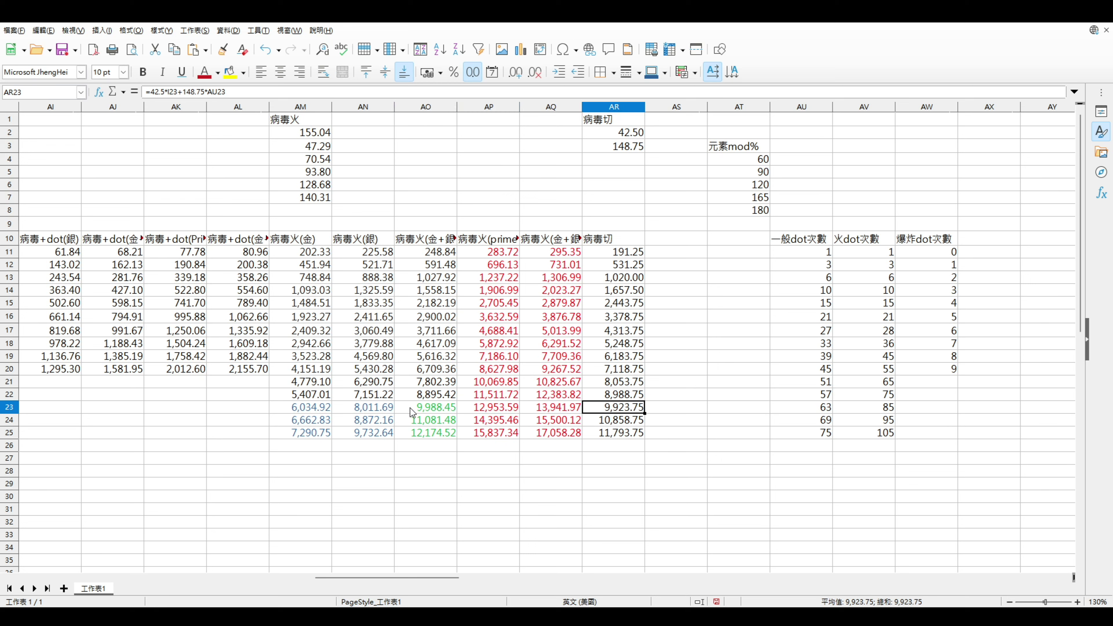
left_click(422, 424)
left_click(423, 432)
left_click(618, 420)
left_click(609, 433)
Step: Examine the cumulative-damage charts for 病毒火(金), 病毒火(prime) and 病毒切 below the table
scroll(628, 458, "down", 9)
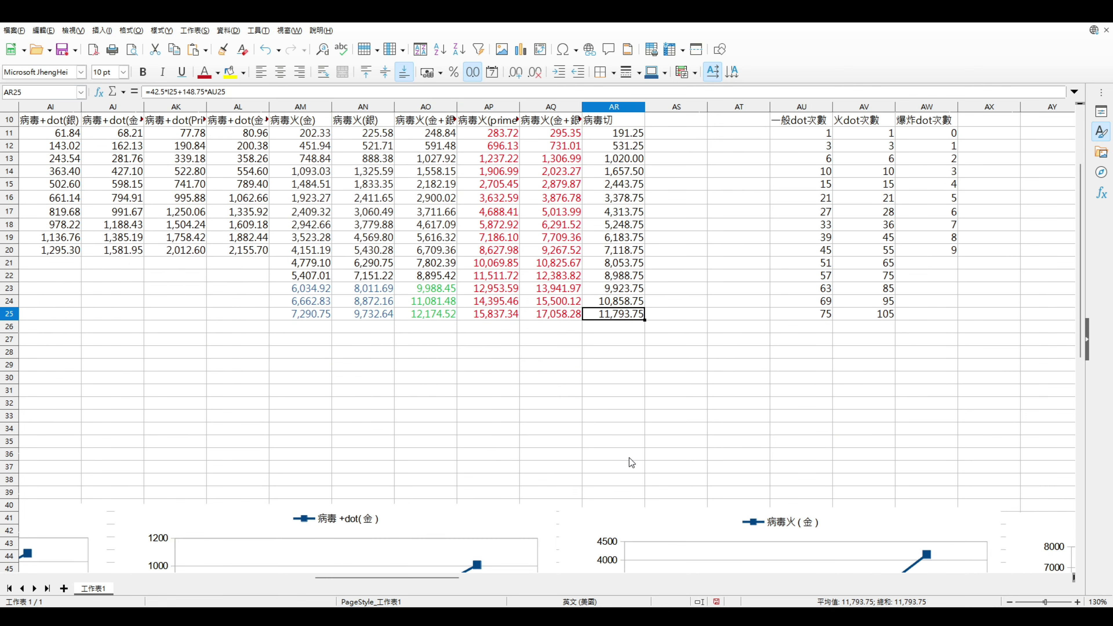
scroll(629, 458, "right", 2)
left_click_drag(475, 587, 520, 588)
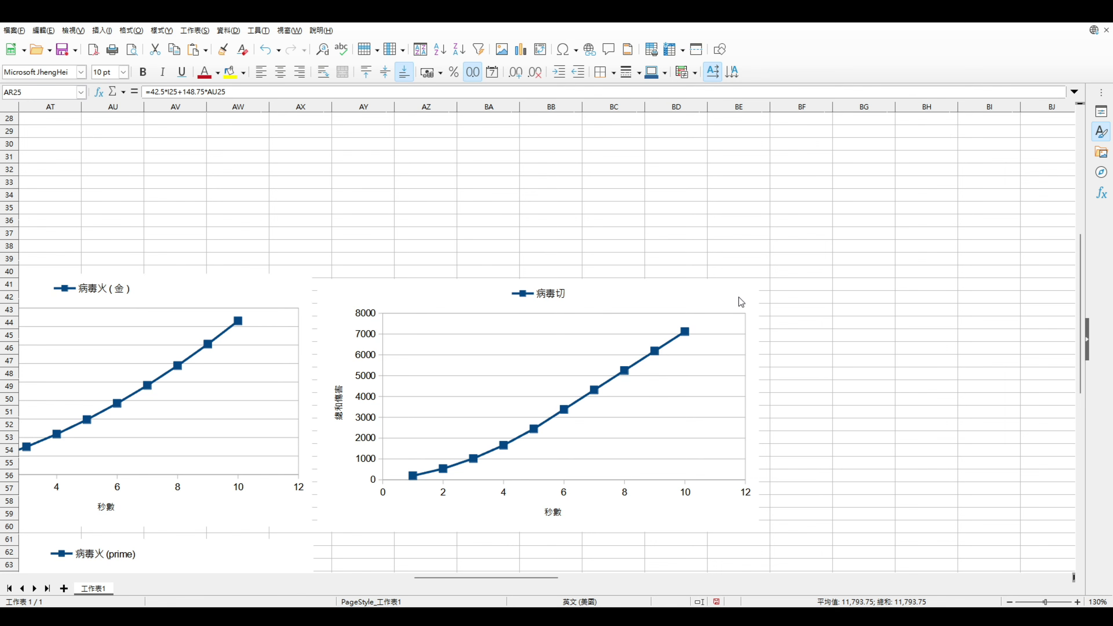
left_click_drag(438, 576, 384, 575)
scroll(391, 457, "down", 12)
scroll(392, 457, "up", 4)
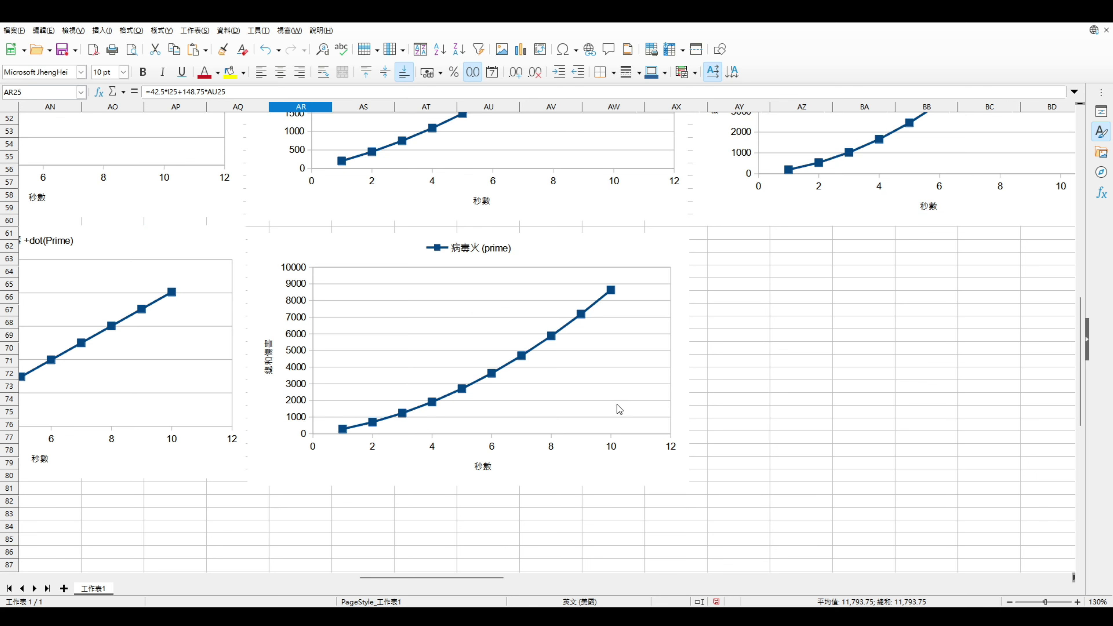
scroll(619, 308, "up", 6)
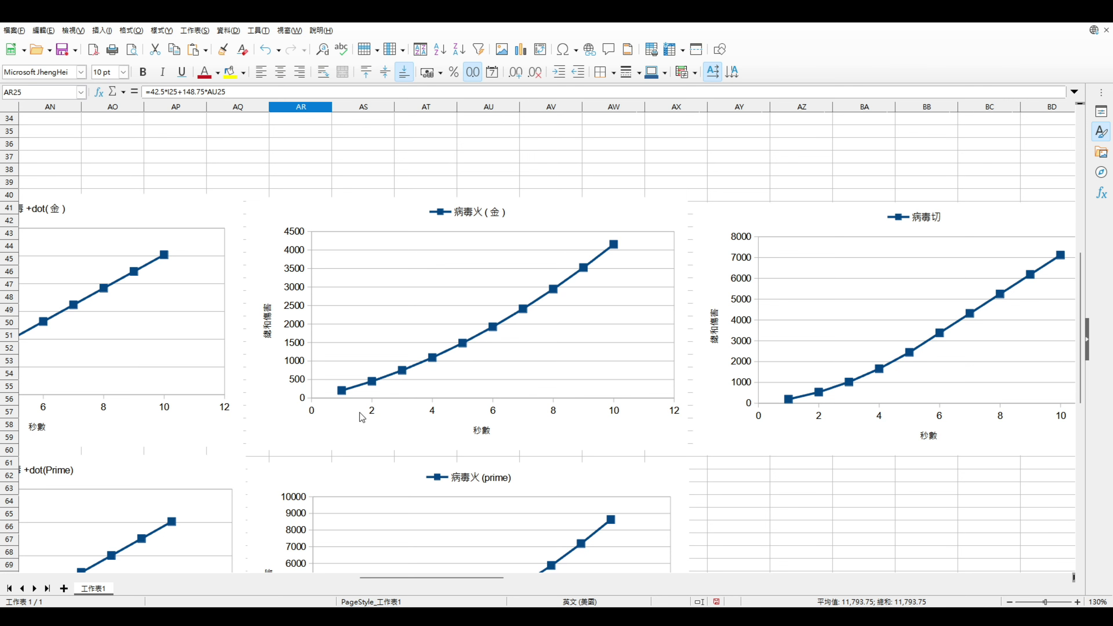
scroll(364, 420, "up", 5)
scroll(466, 435, "down", 1)
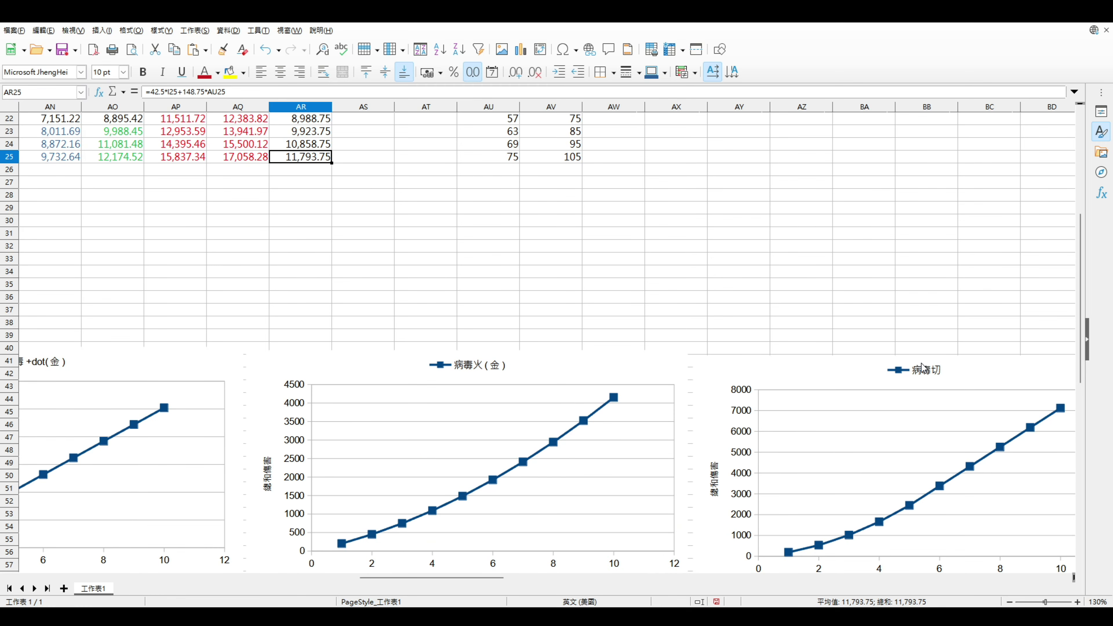
Step: Review the 病毒火(金+銀) totals in AO16:AO22 alongside the 病毒切 totals for the same rows
scroll(919, 370, "up", 5)
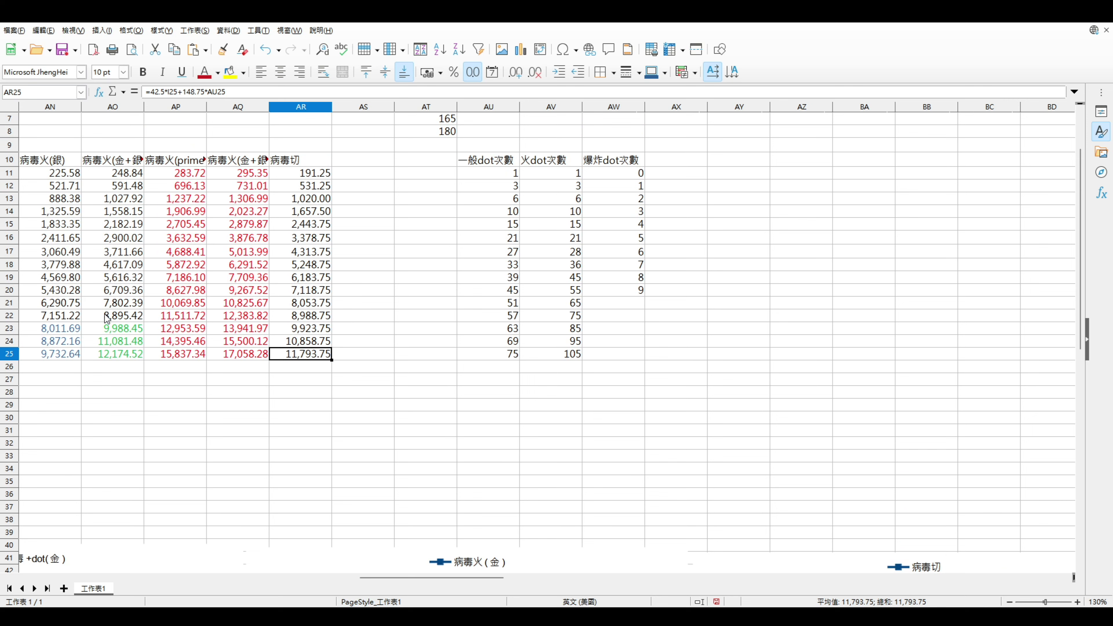
left_click(105, 319)
scroll(487, 581, "left", 3)
left_click(314, 277)
left_click_drag(315, 277, 314, 248)
left_click(306, 318)
left_click_drag(482, 241, 486, 319)
left_click_drag(306, 317, 298, 241)
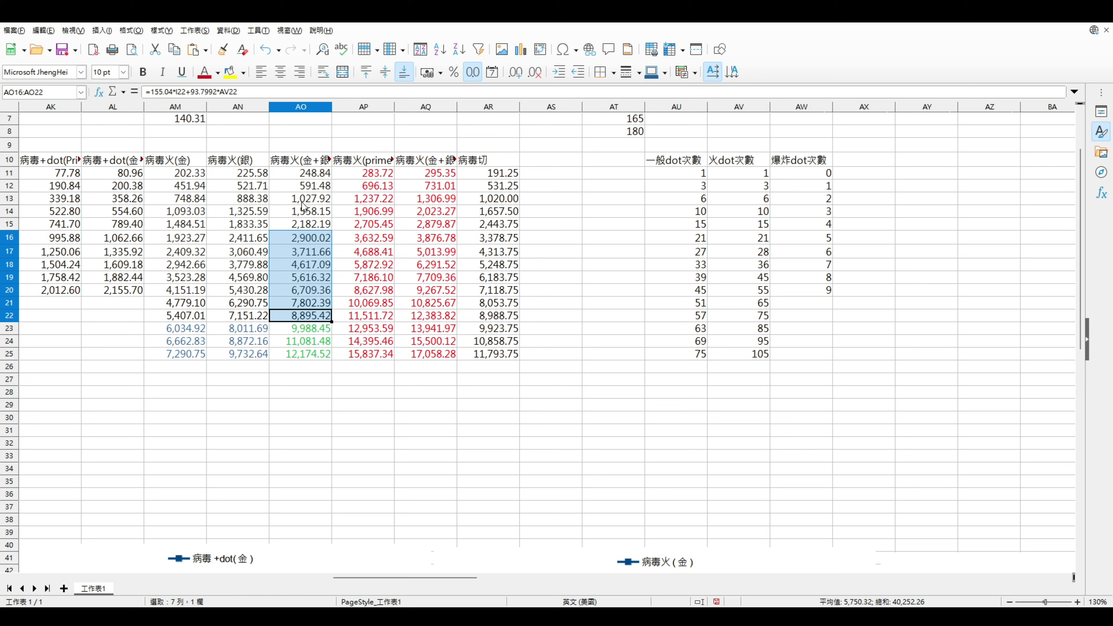
Step: Compare the 病毒火(金) and 病毒火(銀) totals in rows 16 and 25 with the 病毒切 totals
left_click(254, 238)
left_click(180, 241)
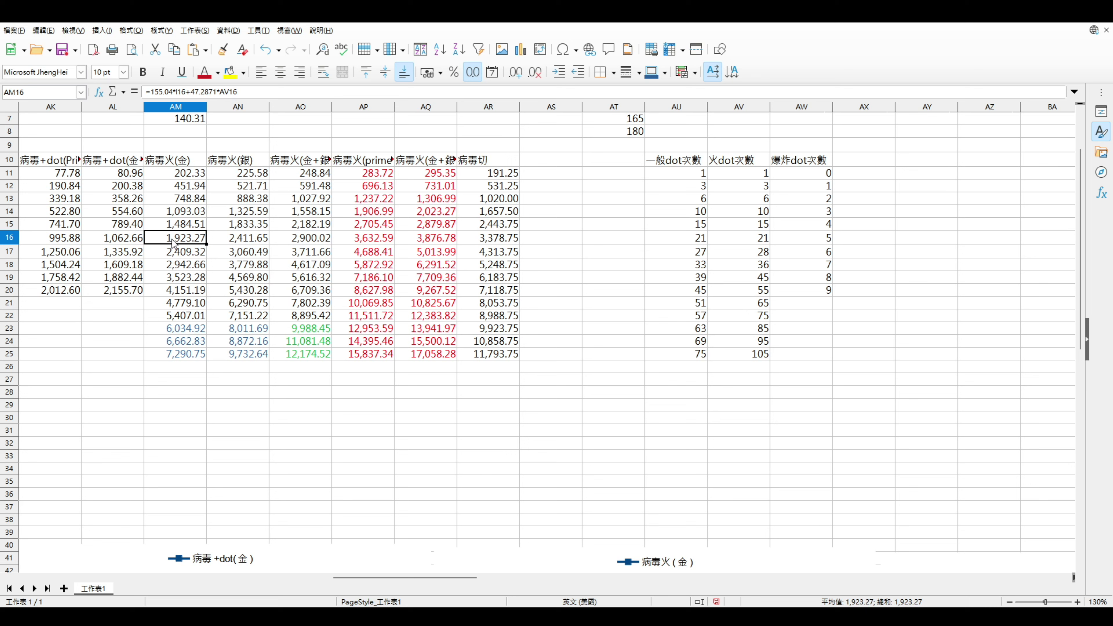
left_click(256, 245)
left_click(246, 354)
left_click(192, 355)
left_click_drag(191, 358, 238, 364)
left_click(487, 354)
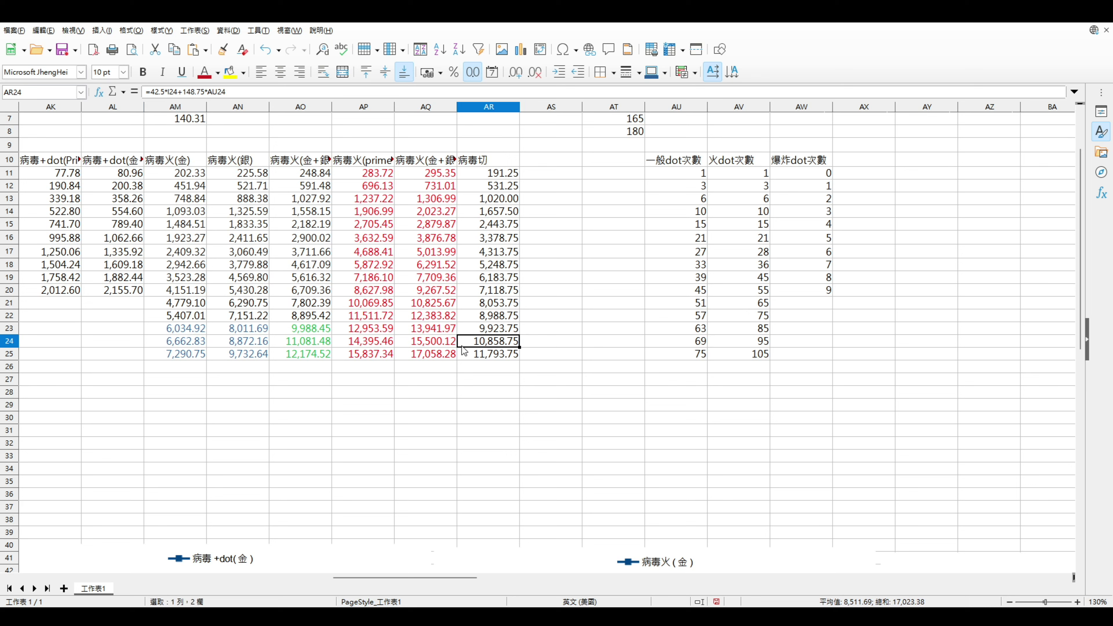
Step: Compare the row 25 totals of 病毒火(金), 病毒火(銀) and 病毒火(金+銀) in AM25:AO25 with 病毒切 in AR25
left_click(303, 355)
left_click(239, 358)
left_click(186, 359)
left_click(238, 355)
left_click(300, 355)
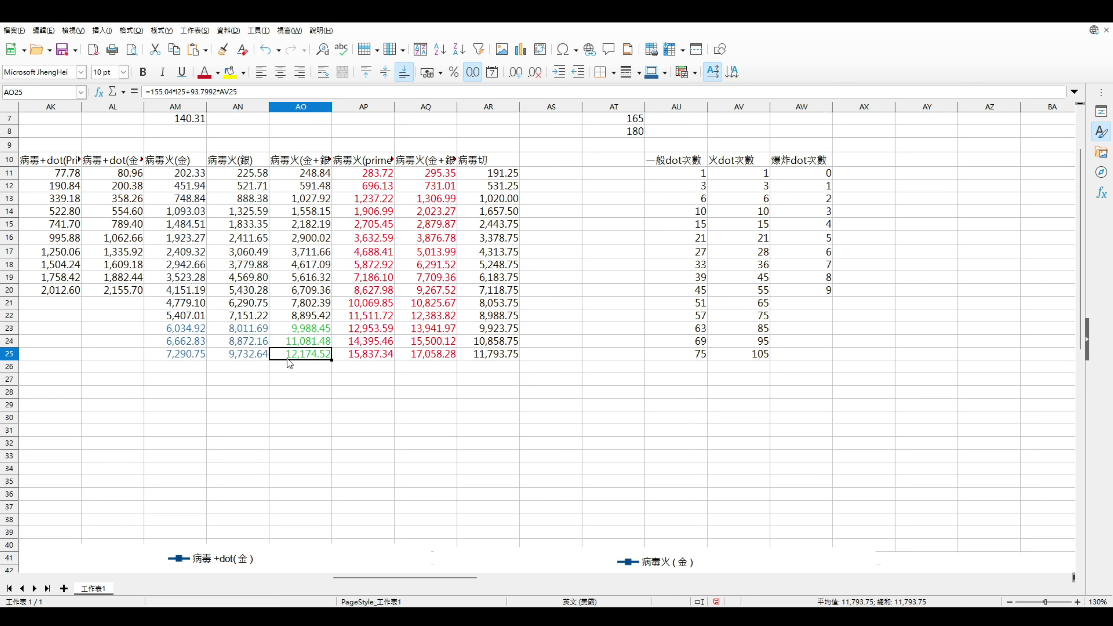
left_click(489, 355)
left_click(301, 356)
left_click(219, 359)
left_click(187, 357)
left_click(236, 357)
left_click(301, 356)
left_click(489, 355)
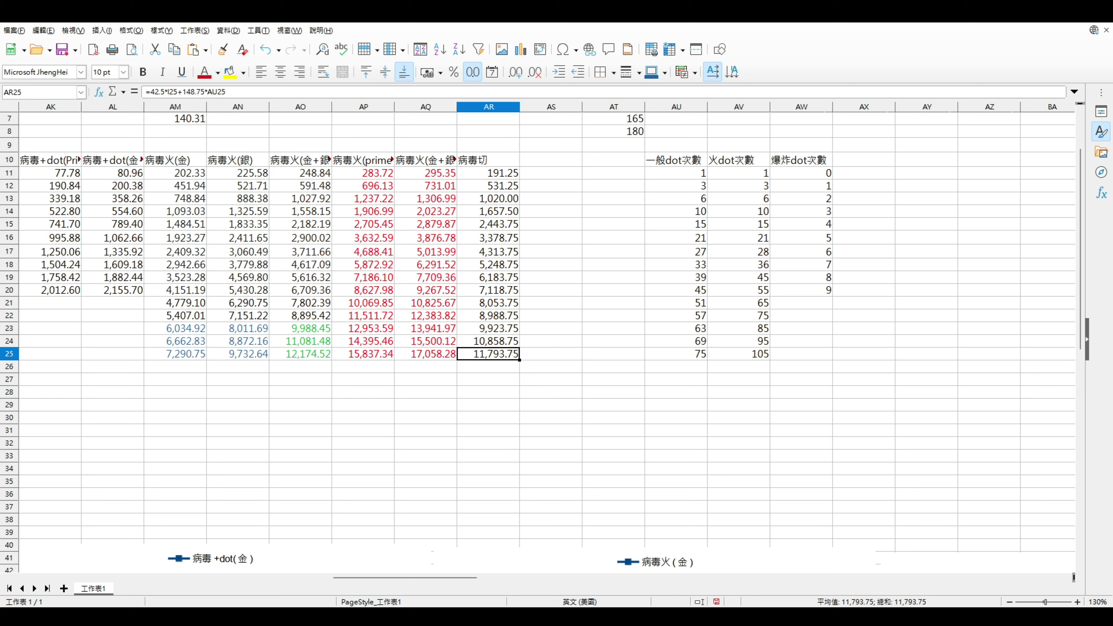
Step: Compare the 病毒火(銀) total in AN25 with the 病毒切 total in AR25, checking AM25 and AR17:AR25 as well
left_click(238, 357)
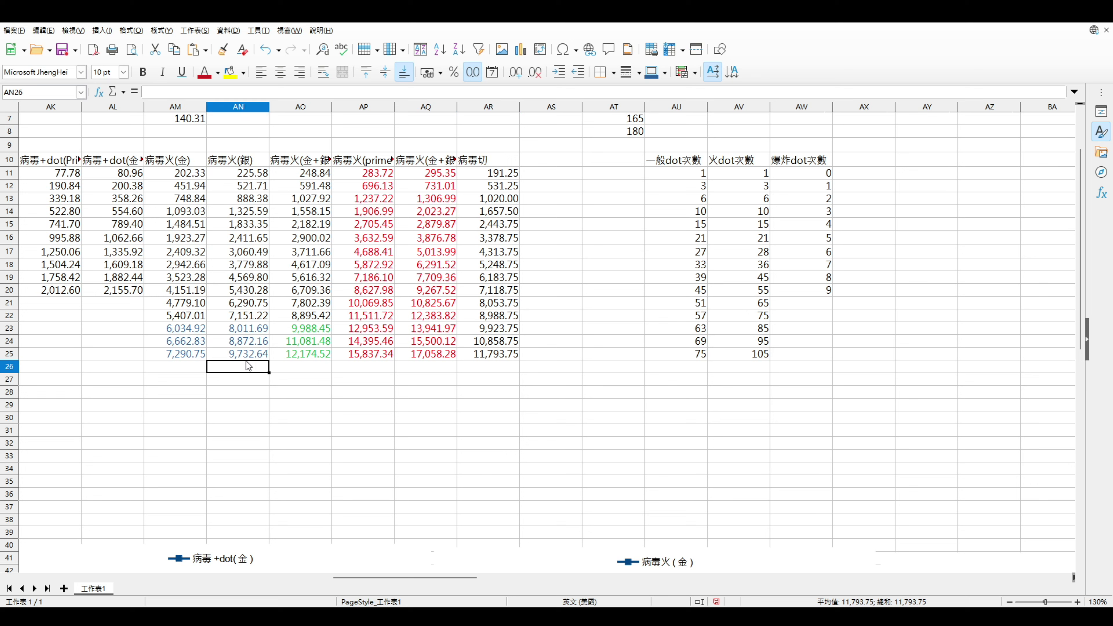
left_click(187, 358)
left_click(237, 358)
left_click(502, 355)
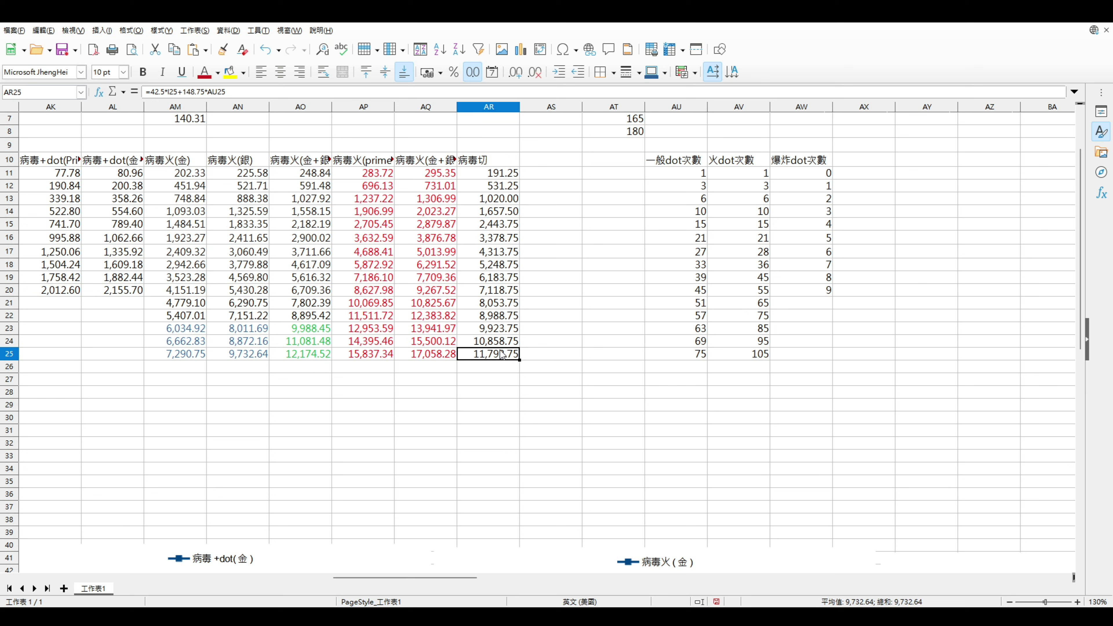
left_click(244, 356)
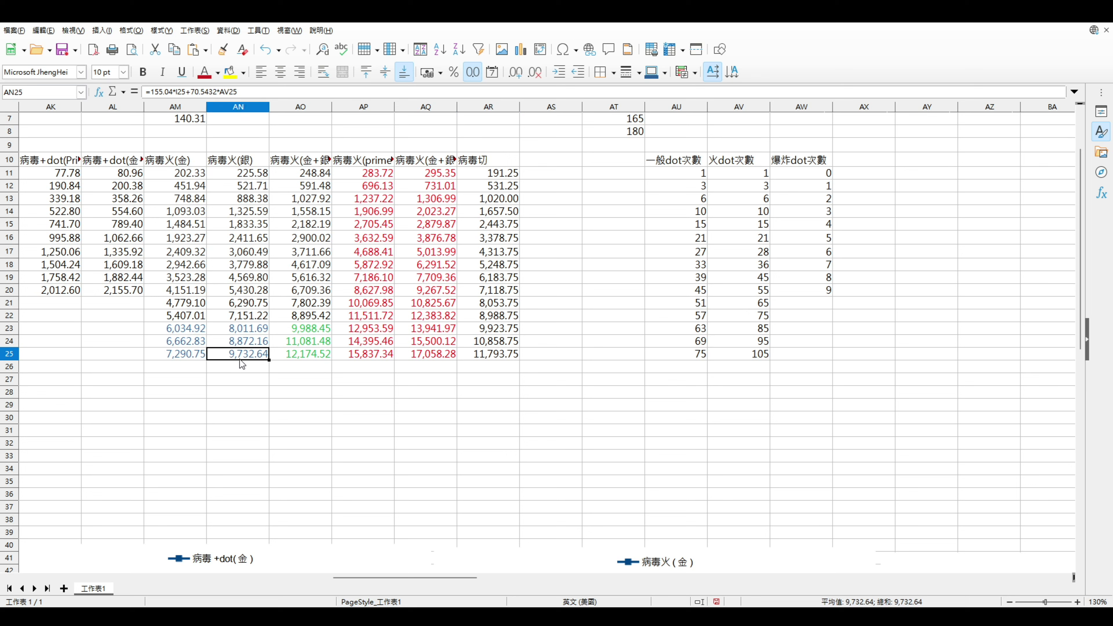
left_click(502, 355)
left_click_drag(500, 252, 502, 354)
left_click(500, 303)
left_click(502, 342)
left_click(503, 353)
left_click(264, 356)
left_click(499, 356)
left_click(258, 354)
left_click(500, 353)
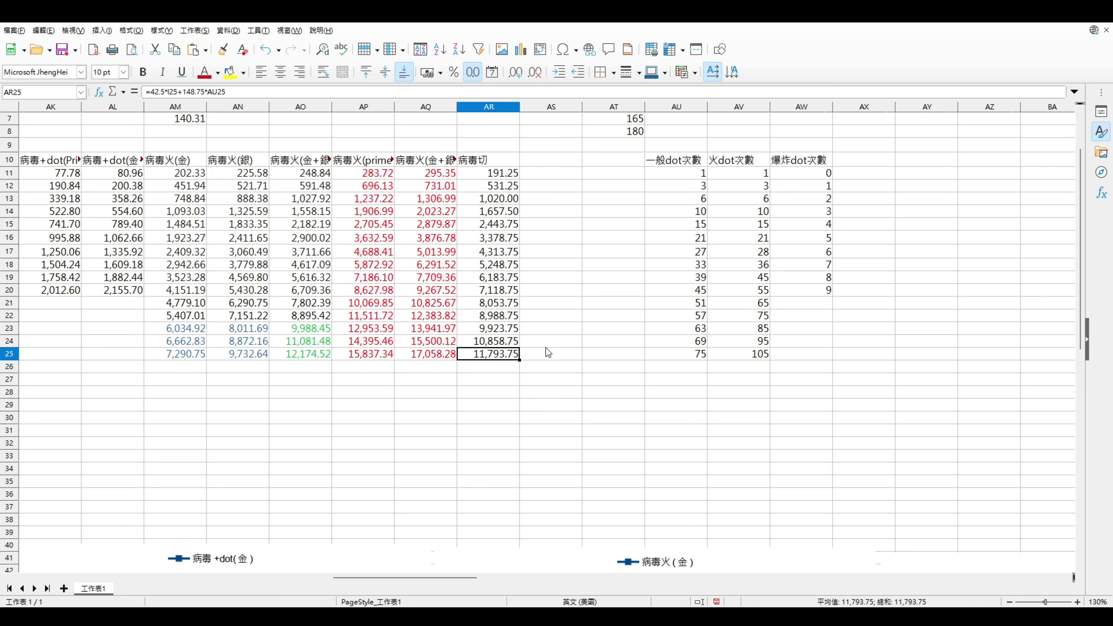
Step: Examine the early growth of the 病毒切 totals in AR11:AR19 against its final total in AR25
left_click(486, 367)
left_click(499, 353)
left_click(498, 363)
left_click(499, 354)
mouse_move(507, 177)
left_mouse_down()
mouse_move(499, 253)
mouse_move(502, 176)
left_mouse_up()
left_click(504, 254)
left_click(493, 266)
left_click(505, 215)
left_click_drag(499, 266, 497, 177)
left_click(498, 215)
left_click_drag(498, 265, 536, 281)
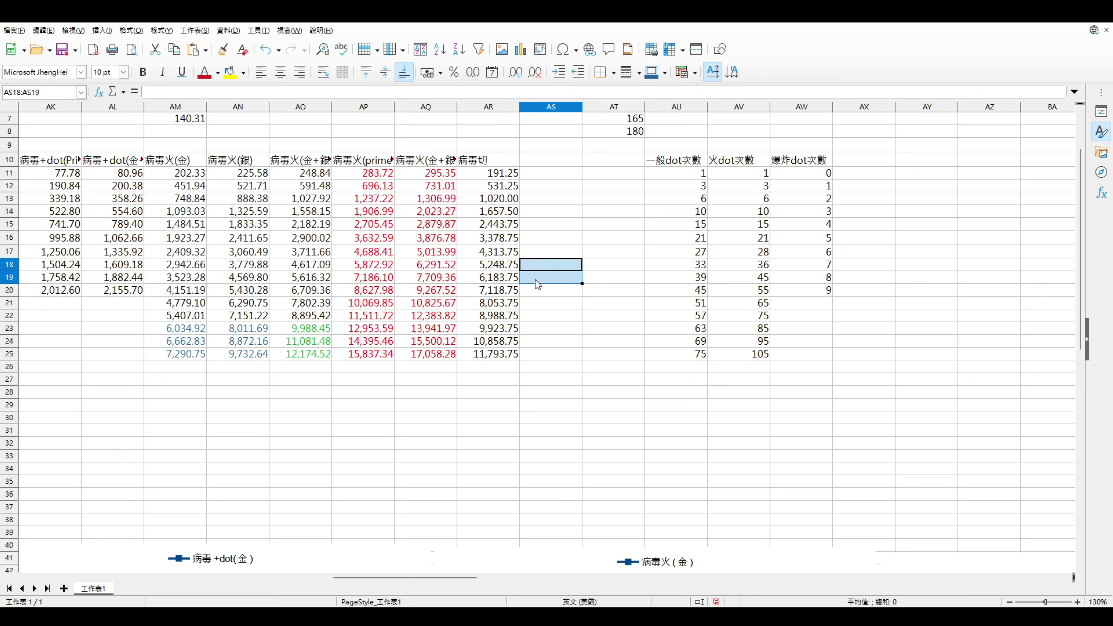
left_click_drag(508, 173, 511, 279)
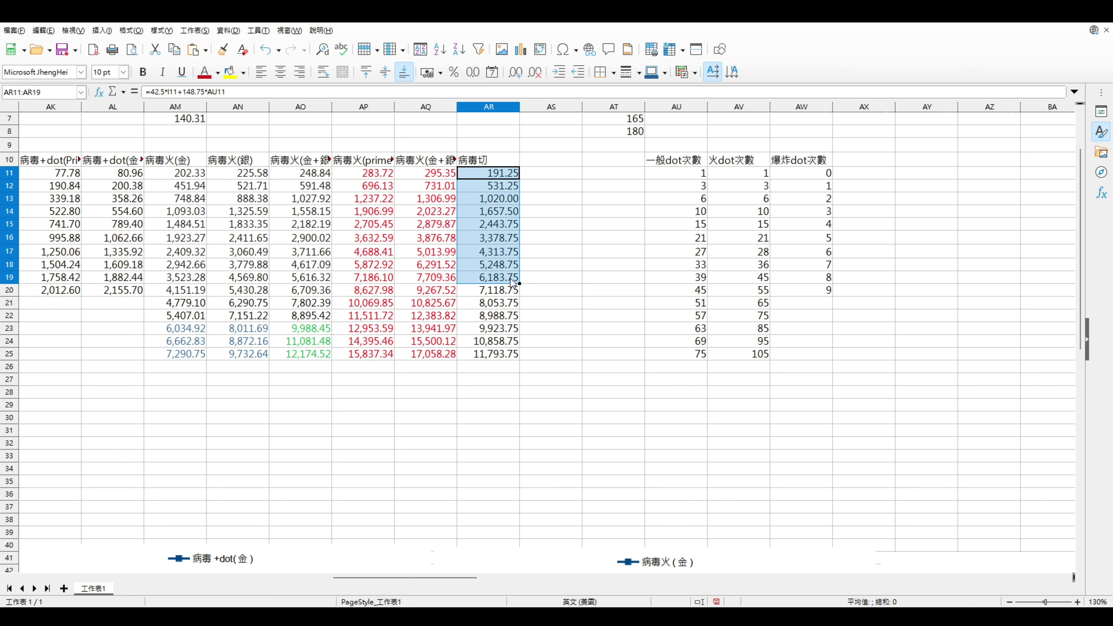
Step: Compare the 病毒火(金+銀) and 病毒火(prime) totals around rows 20 and 21 with the 病毒切 totals
left_click(508, 291)
left_click_drag(296, 279, 312, 295)
left_click(312, 294)
left_click(303, 305)
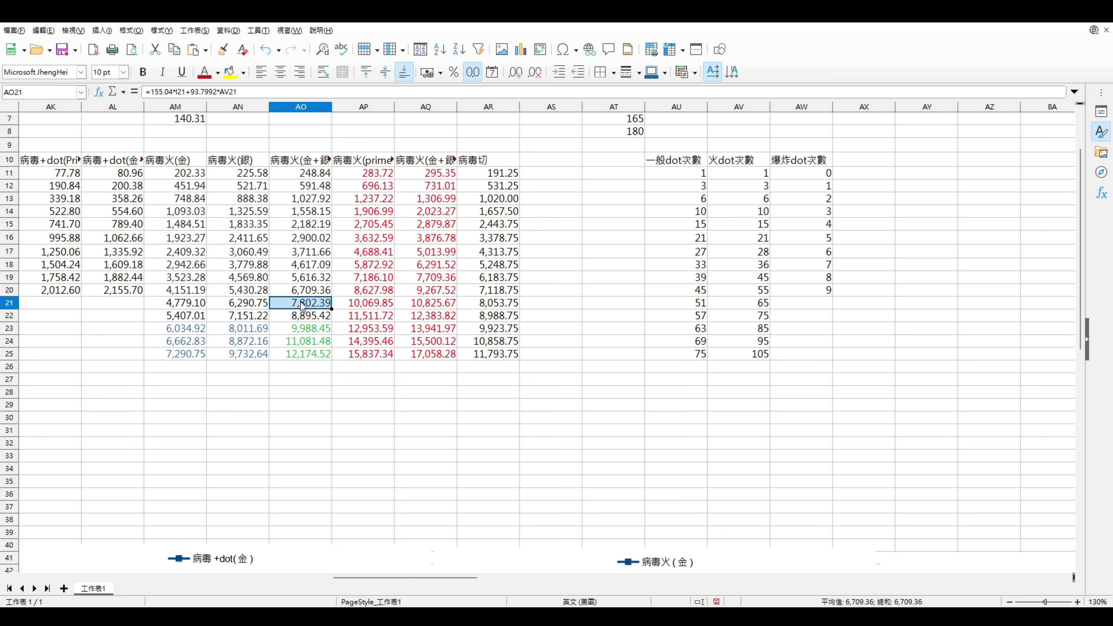
left_click(370, 303)
left_click(498, 305)
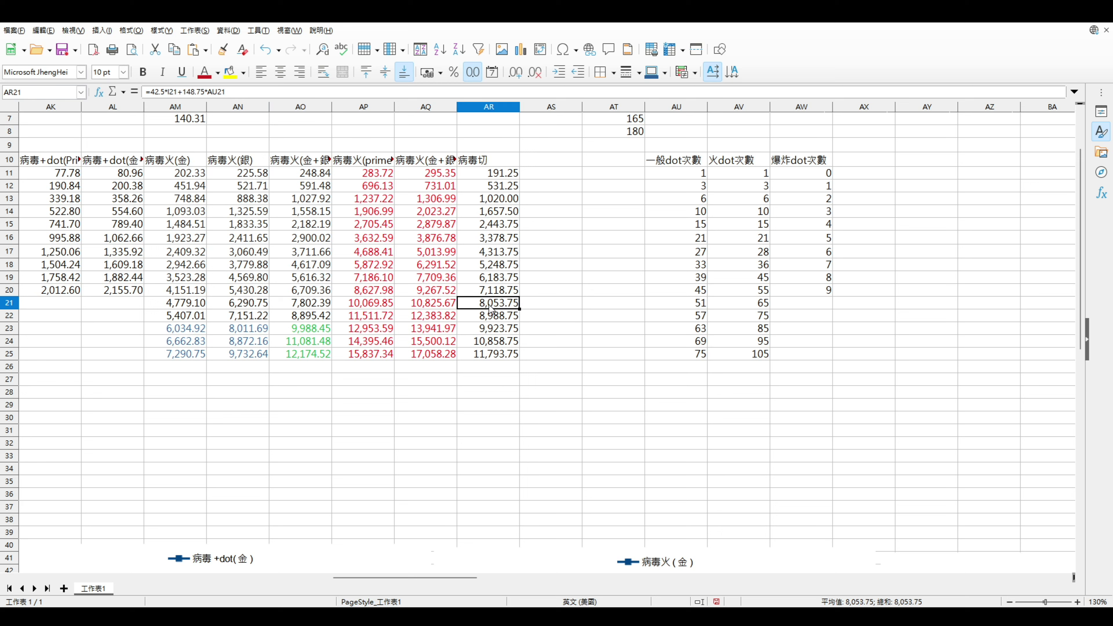
left_click(498, 343)
Step: Review the red totals in AP11:AQ25 and compare 病毒火(prime) in AP25 with 病毒切 in AR25
left_click_drag(434, 179, 429, 358)
left_click_drag(364, 173, 422, 363)
left_click(368, 346)
left_click(368, 359)
left_click(374, 365)
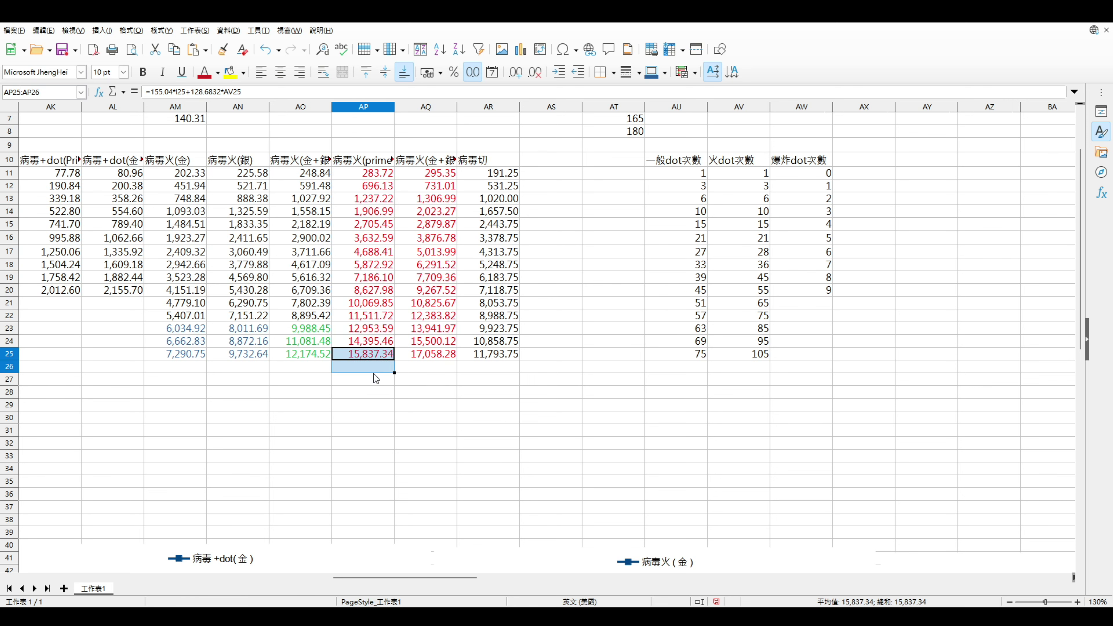
left_click(384, 356)
left_click(501, 358)
left_click(381, 356)
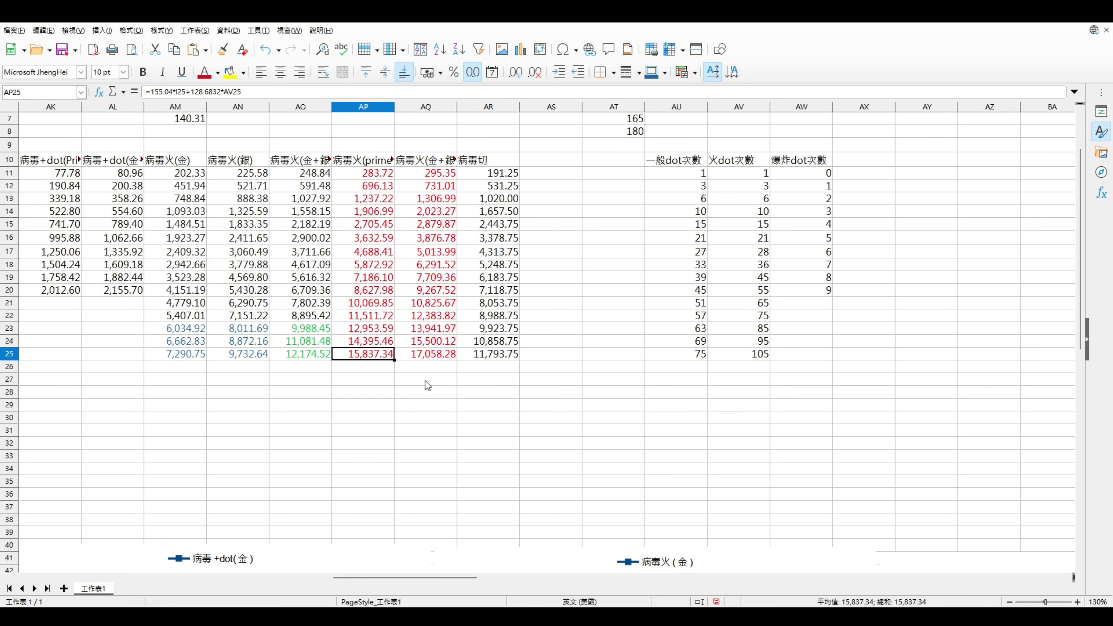
Step: Review the 病毒火(金+銀) totals from the AO10 header down to AO25, with 病毒切 in AR15 for comparison
scroll(427, 385, "up", 2)
left_click(301, 240)
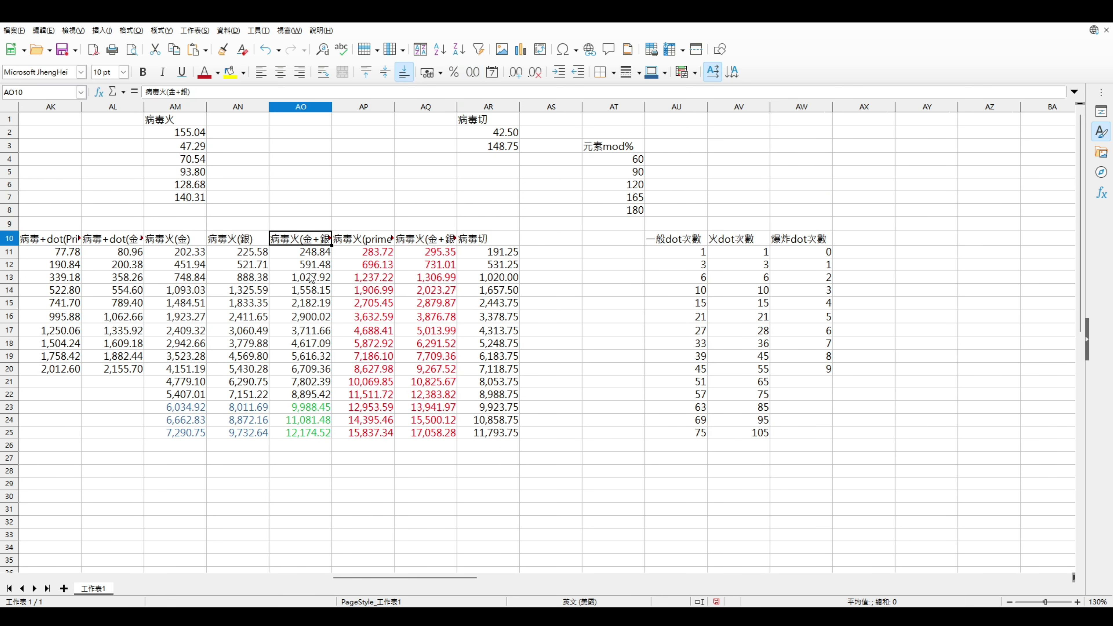
left_click(486, 308)
left_click(303, 420)
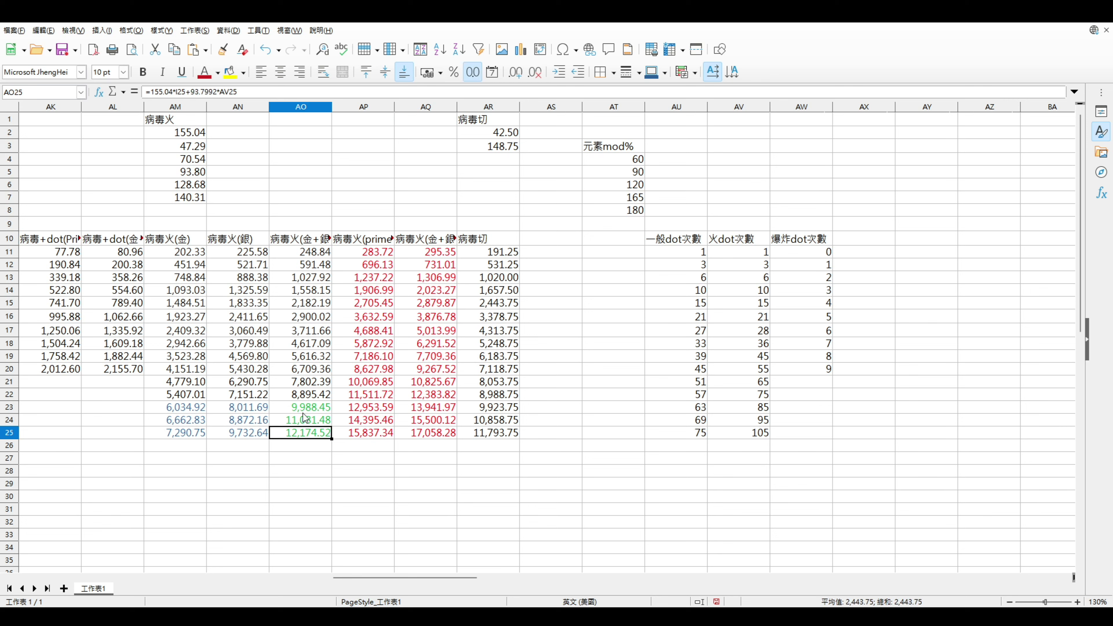
left_click(304, 244)
left_click_drag(306, 253, 302, 421)
left_click(302, 433)
left_click(301, 433)
Step: Review the 病毒火(prime) column from its header in AP10 down to AP25
left_click_drag(363, 239, 368, 432)
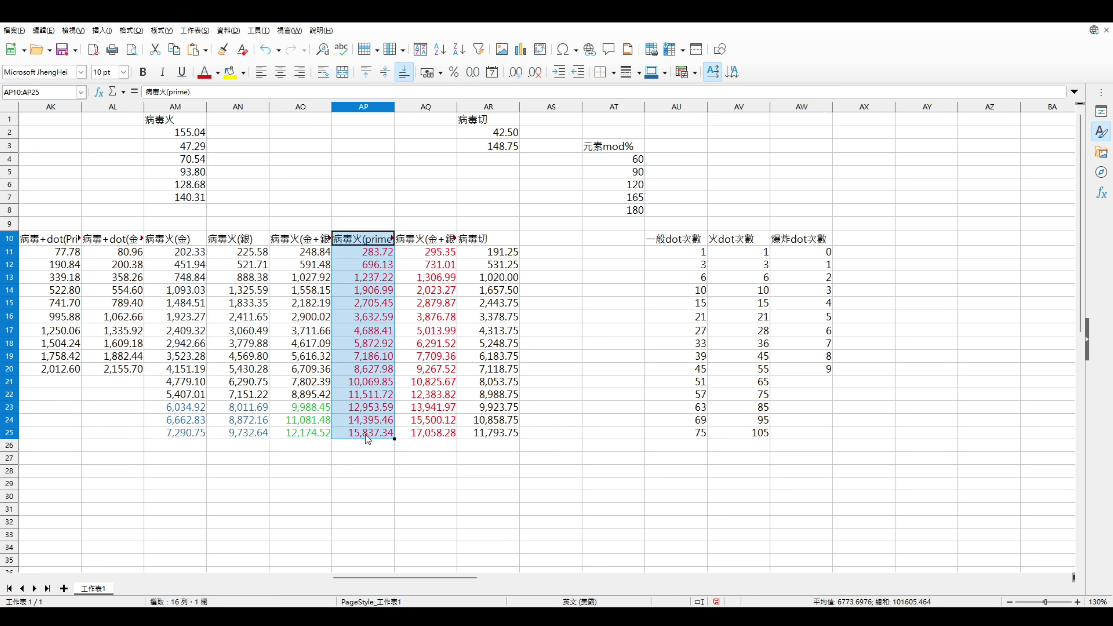
left_click(367, 429)
left_click_drag(372, 256, 372, 436)
left_click(372, 432)
left_click_drag(372, 258, 370, 432)
left_click(367, 239)
Step: Check the 元素mod% percentages listed in AT5:AT8
left_click(606, 228)
key("Up")
left_click(607, 199)
key("Down")
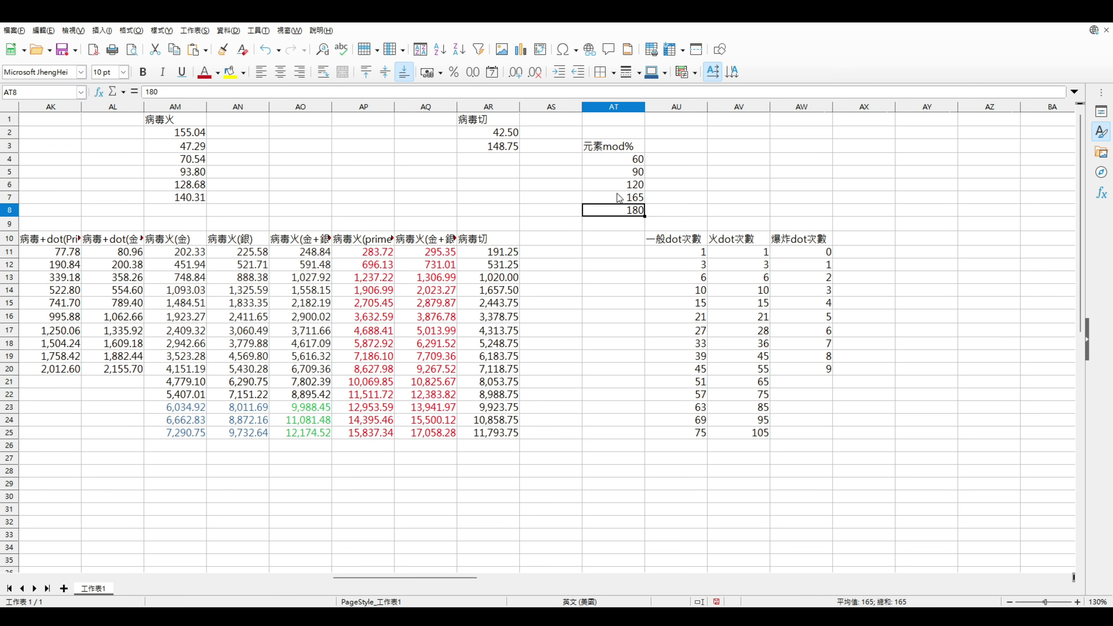
left_click(629, 174)
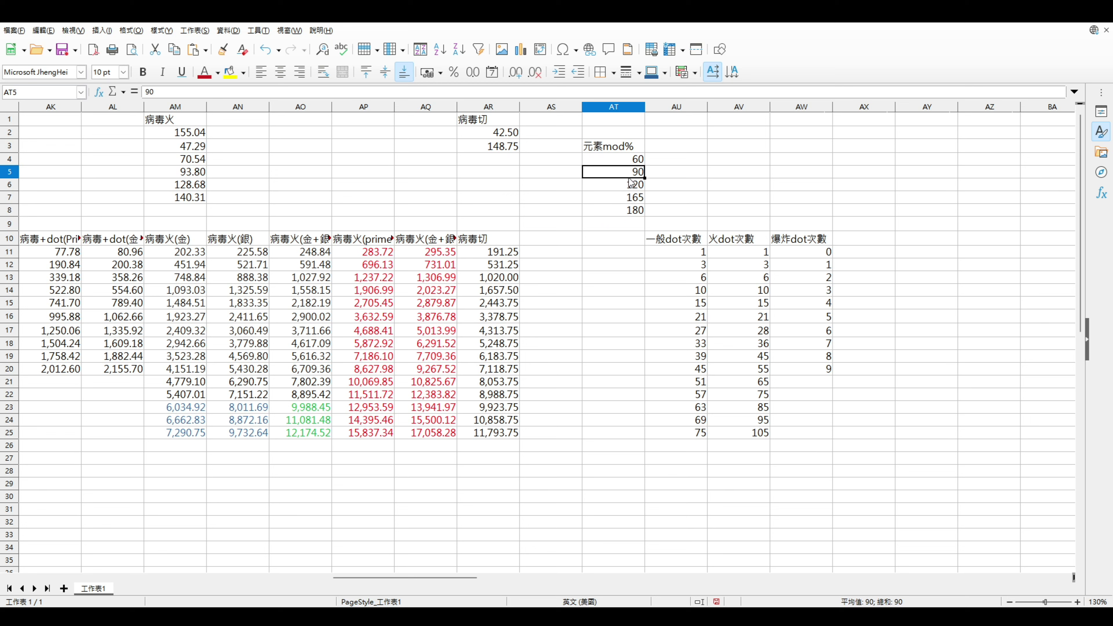
left_click(631, 188)
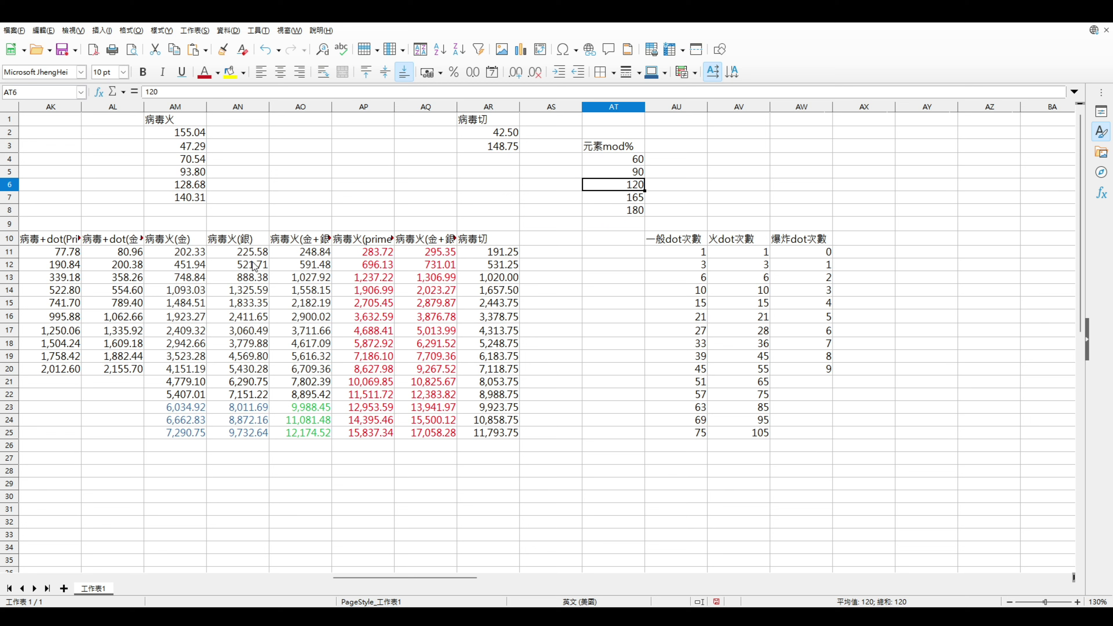
Step: Compare the whole 病毒火(prime) column in AP10:AP25 with the 病毒切 column in AR10:AR25
left_click(262, 212)
left_click(382, 211)
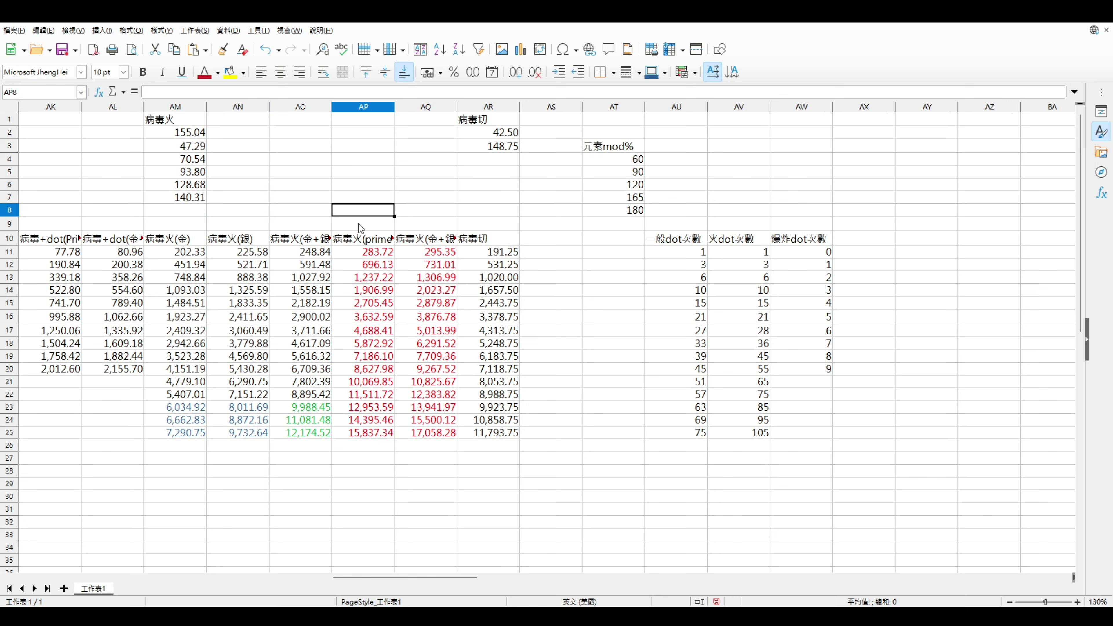
left_click_drag(357, 239, 356, 436)
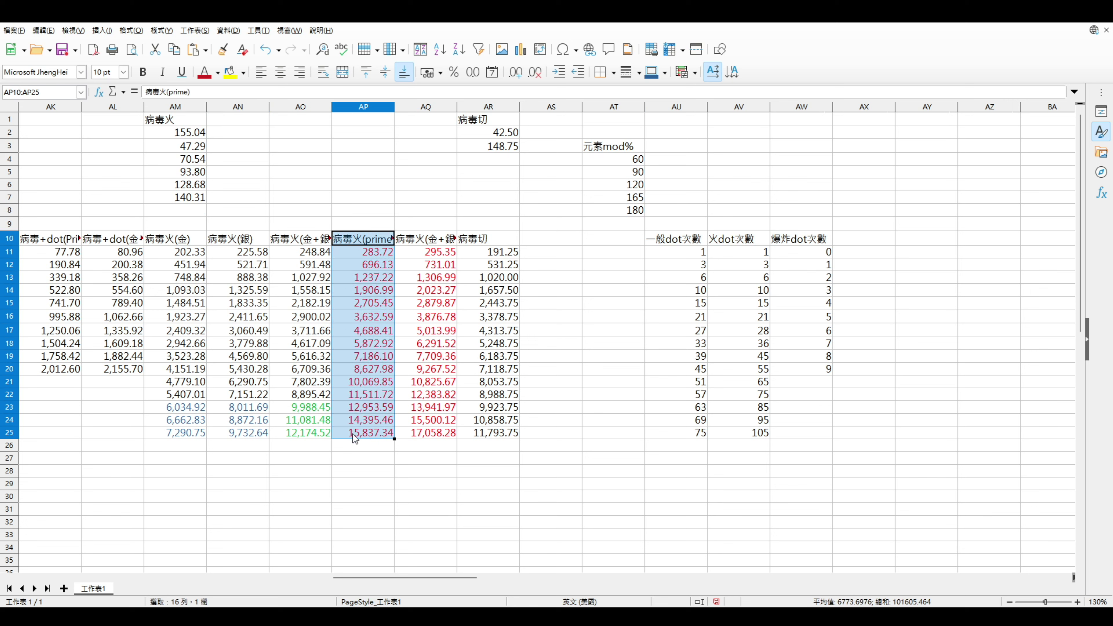
left_click(360, 256)
left_click_drag(357, 238, 359, 436)
left_click_drag(504, 238, 487, 437)
left_click(487, 438)
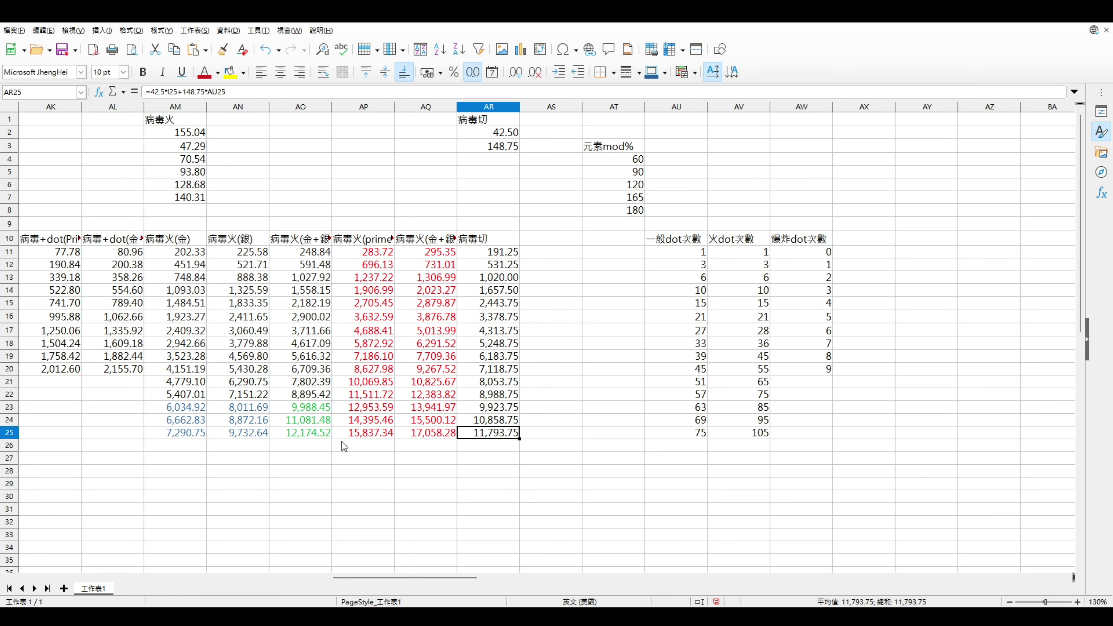
left_click_drag(350, 434, 381, 436)
left_click(373, 444)
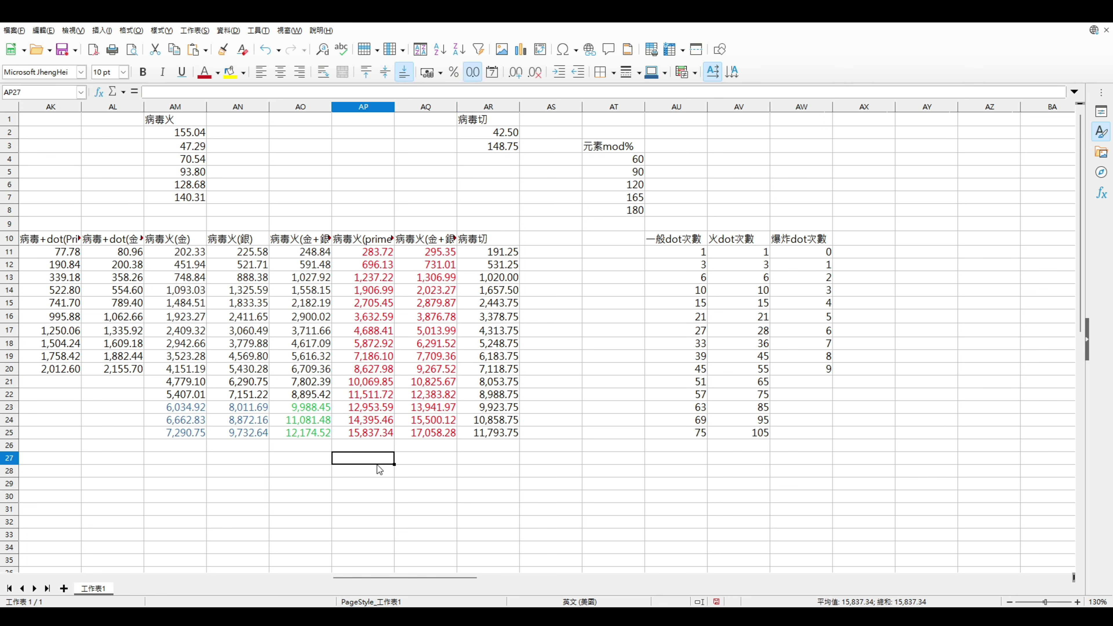
Step: Compare the final 病毒火(銀) and 病毒火(金+銀) totals in AN25:AO25 with the totals across to AR25
left_click(328, 434)
left_click(322, 452)
left_click(263, 445)
left_click(258, 434)
left_click(291, 444)
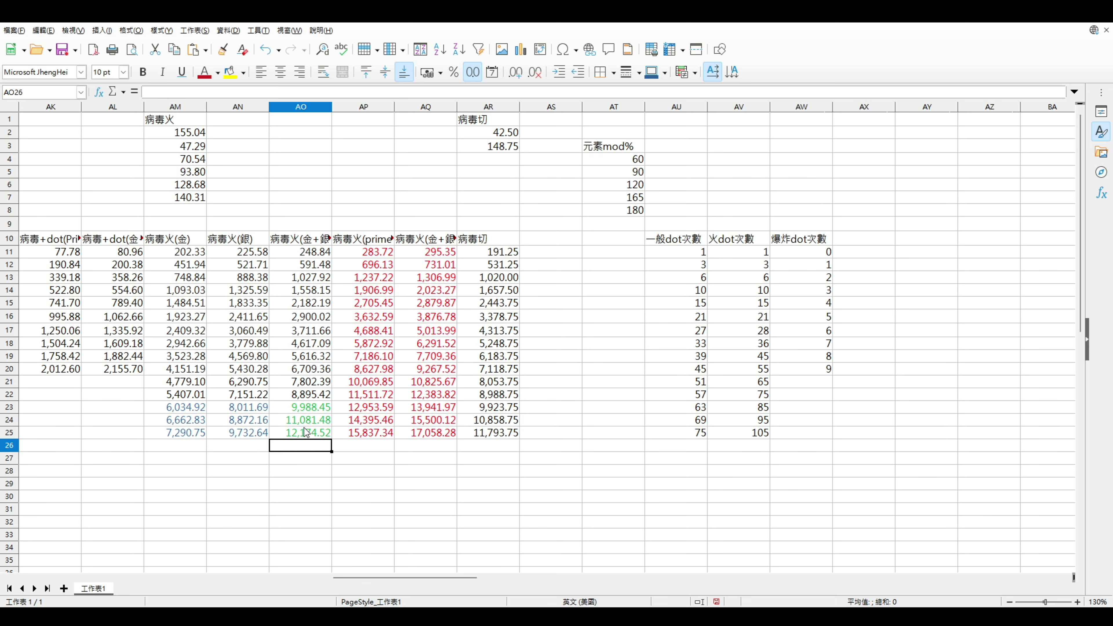
left_click_drag(306, 431, 488, 436)
left_click_drag(240, 438, 312, 434)
Step: Compare the 病毒火(銀) and 病毒火(金+銀) builds with the 病毒火(prime) totals in AP24:AP25
left_click(240, 241)
left_click(307, 239)
left_click(379, 424)
left_click(387, 437)
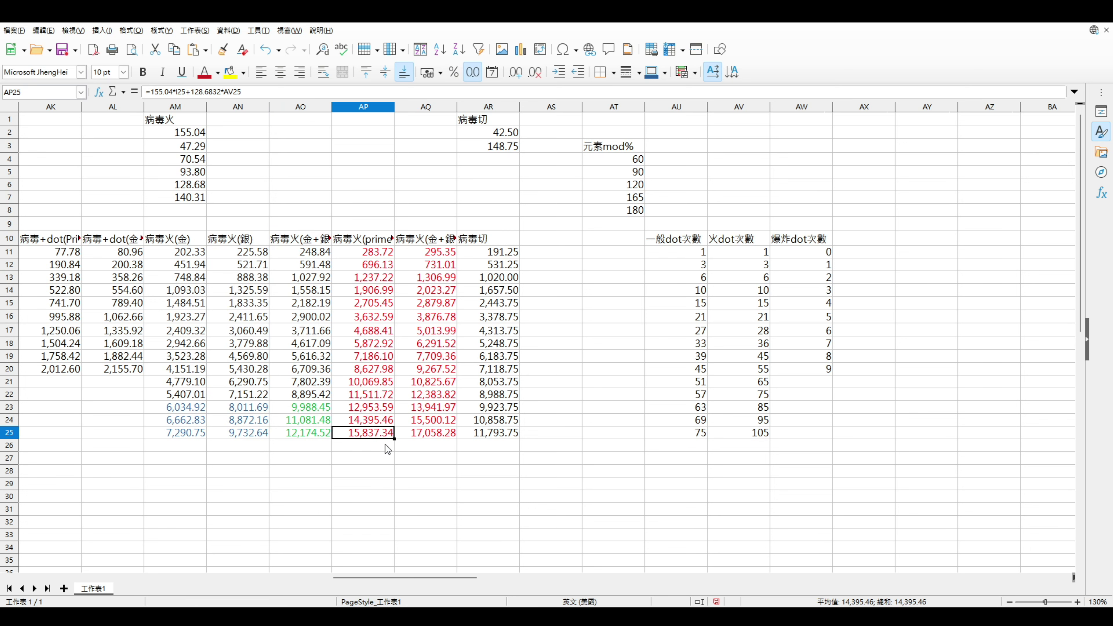
left_click(387, 444)
left_click(306, 448)
left_click(351, 447)
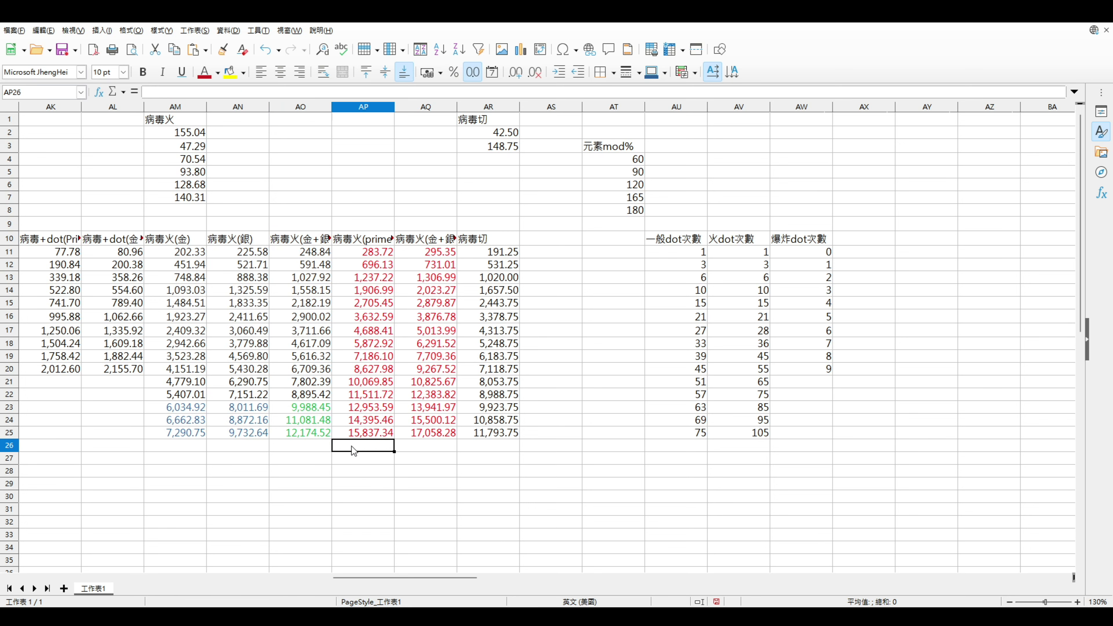
left_click(307, 448)
left_click(306, 457)
left_click(307, 474)
left_click(310, 459)
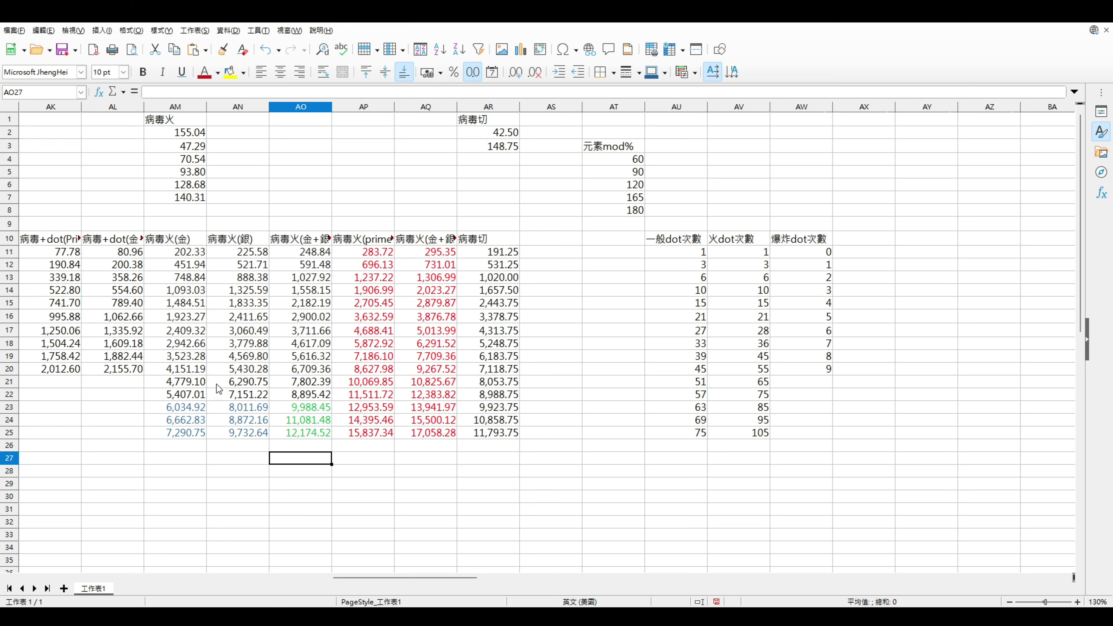
Step: Compare the 病毒火(金+銀) totals in AO24:AO25 with the first and last 病毒切 totals in AR11 and AR25
left_click(304, 437)
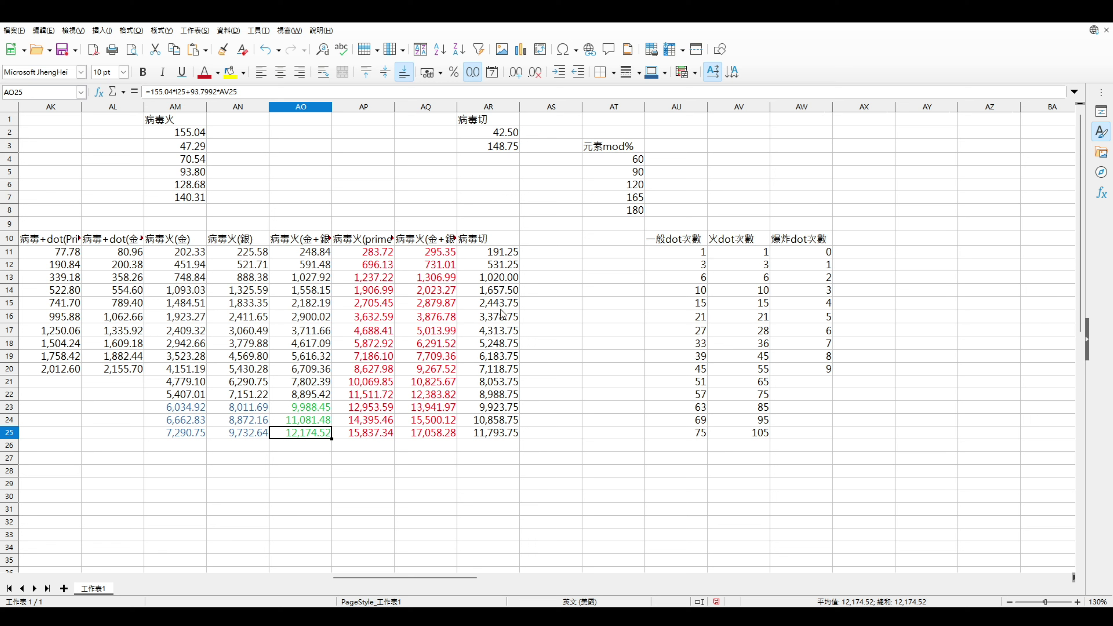
left_click(501, 253)
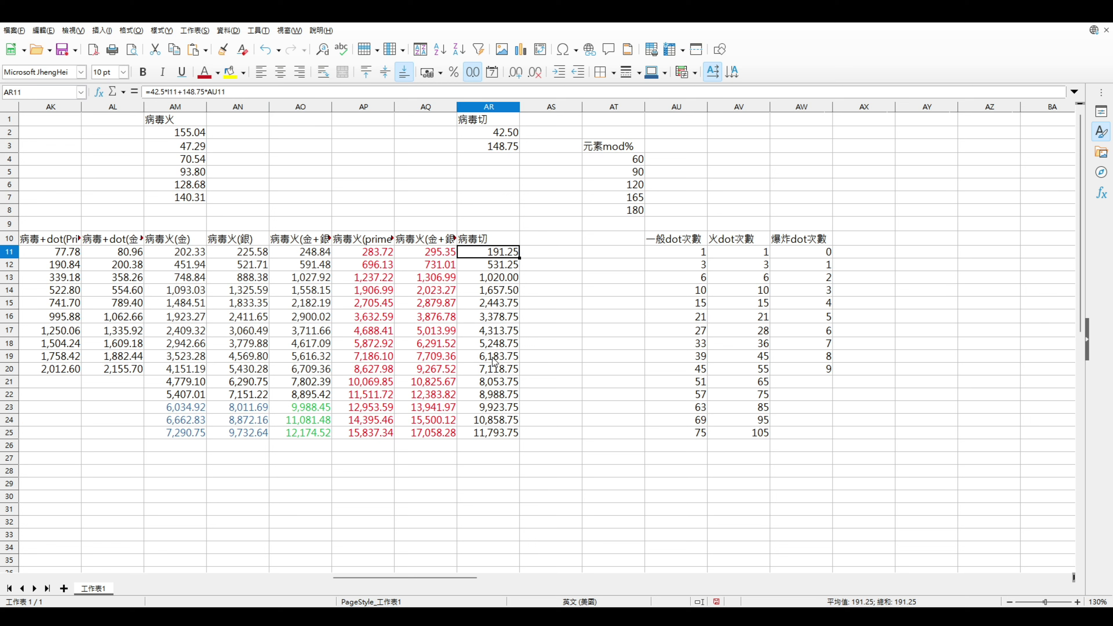
left_click(499, 429)
left_click(313, 432)
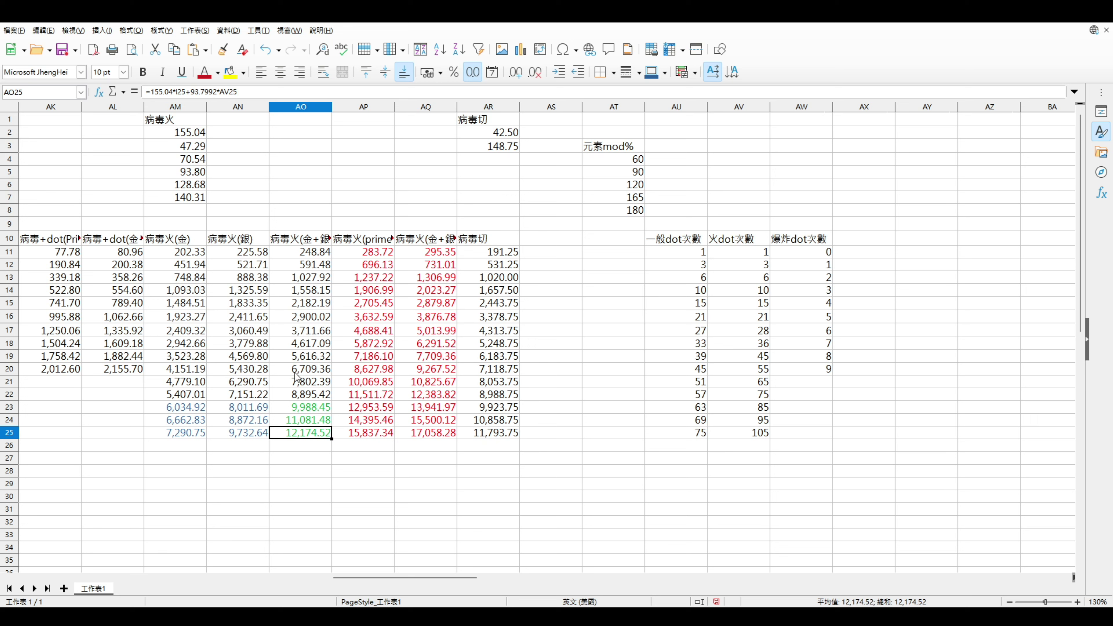
left_click(310, 423)
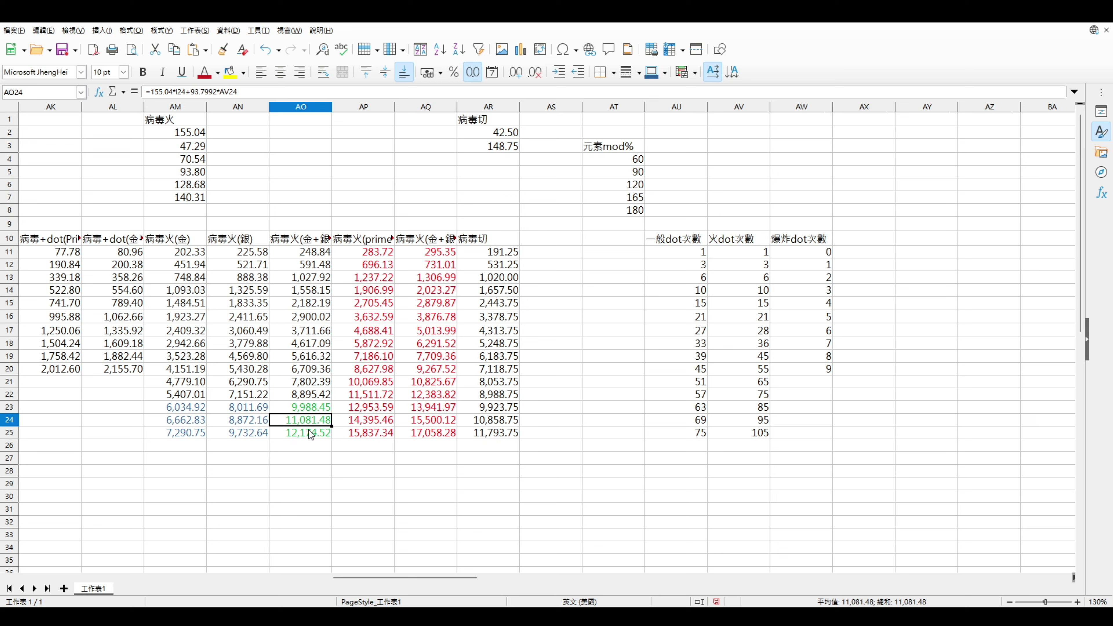
left_click(310, 434)
left_click(490, 433)
left_click(292, 436)
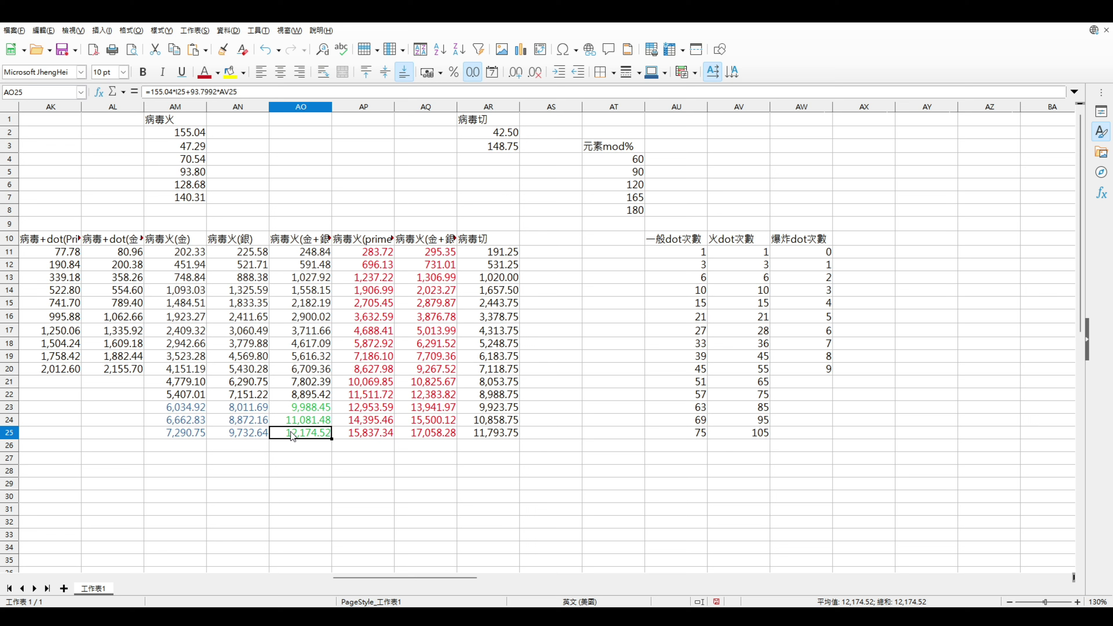
Step: Check the 病毒切 totals and the 病毒火(金+銀) total in AO14, then compare the base values in AM2 and AR2
left_click_drag(480, 433, 500, 257)
left_click(299, 290)
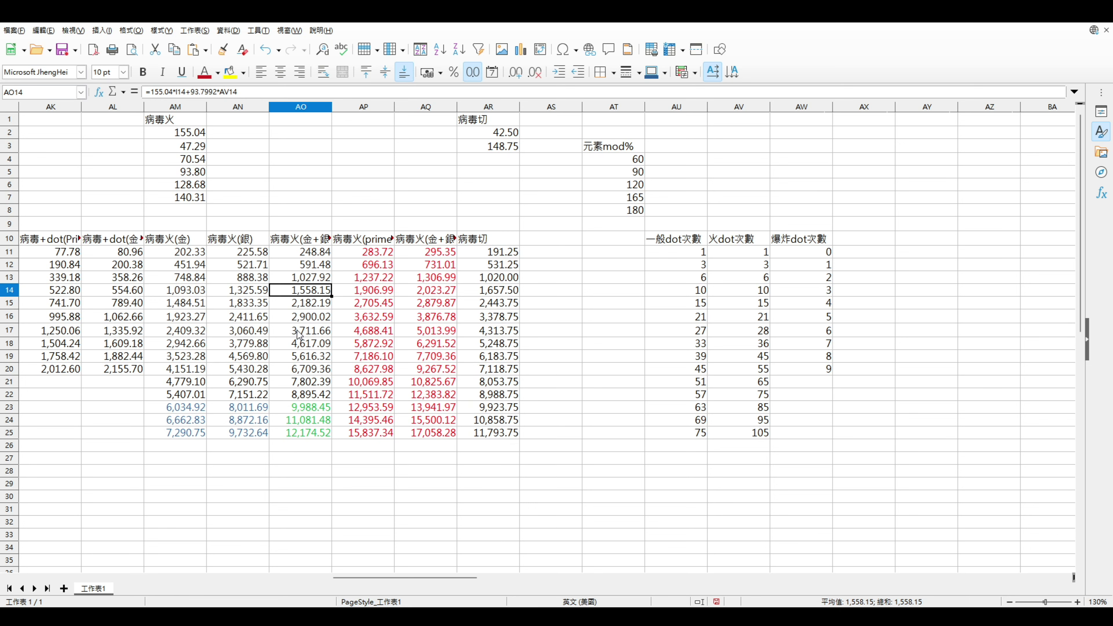
left_click_drag(187, 136, 482, 140)
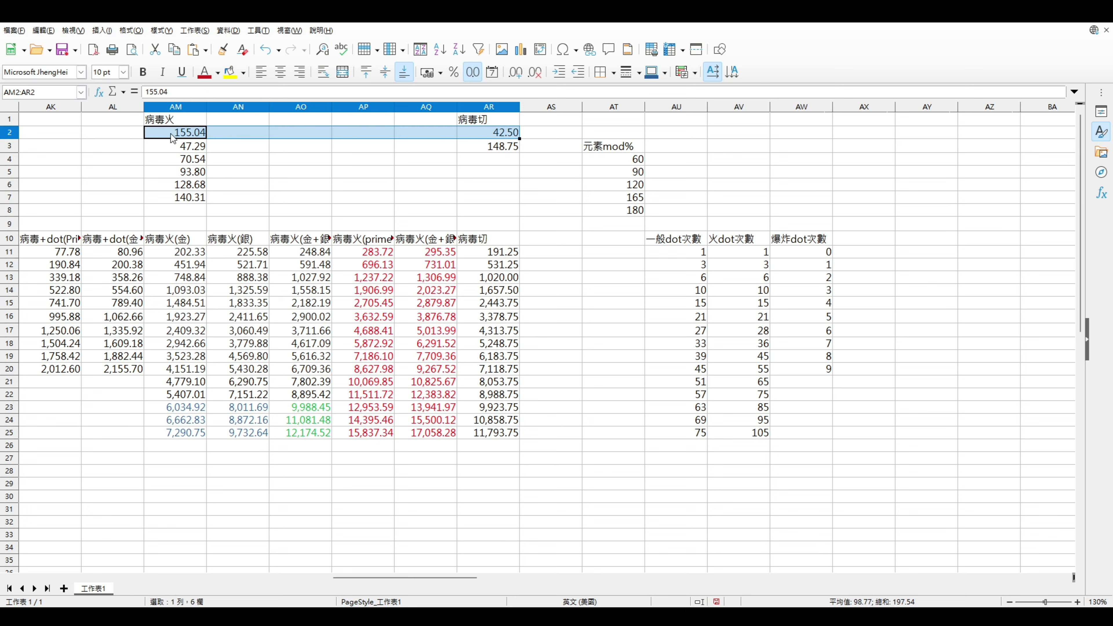
left_click(148, 132)
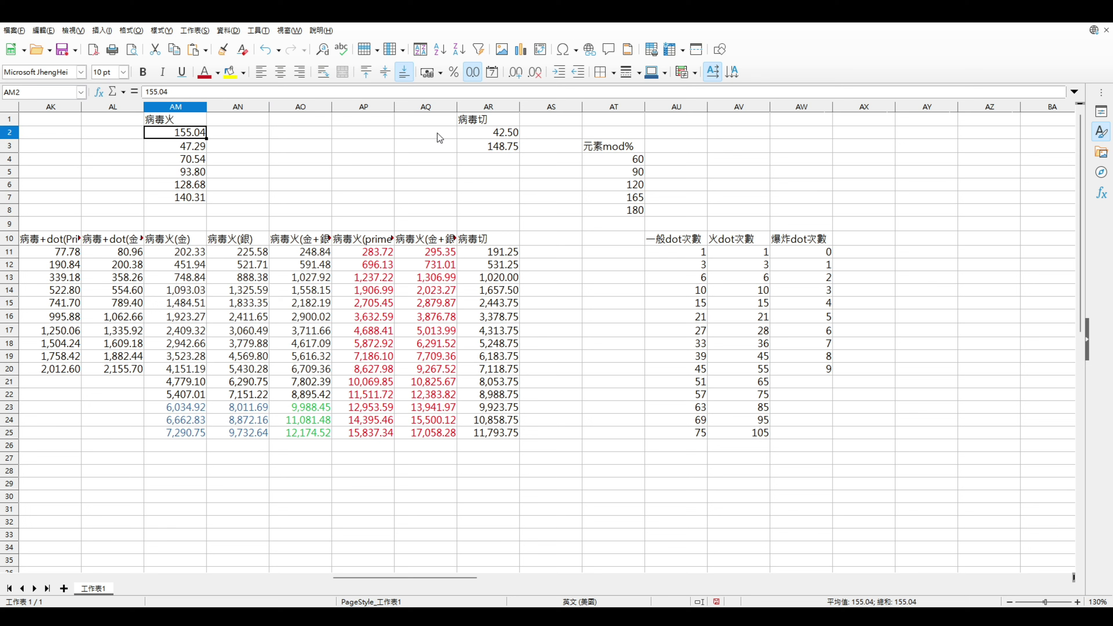
left_click(505, 132)
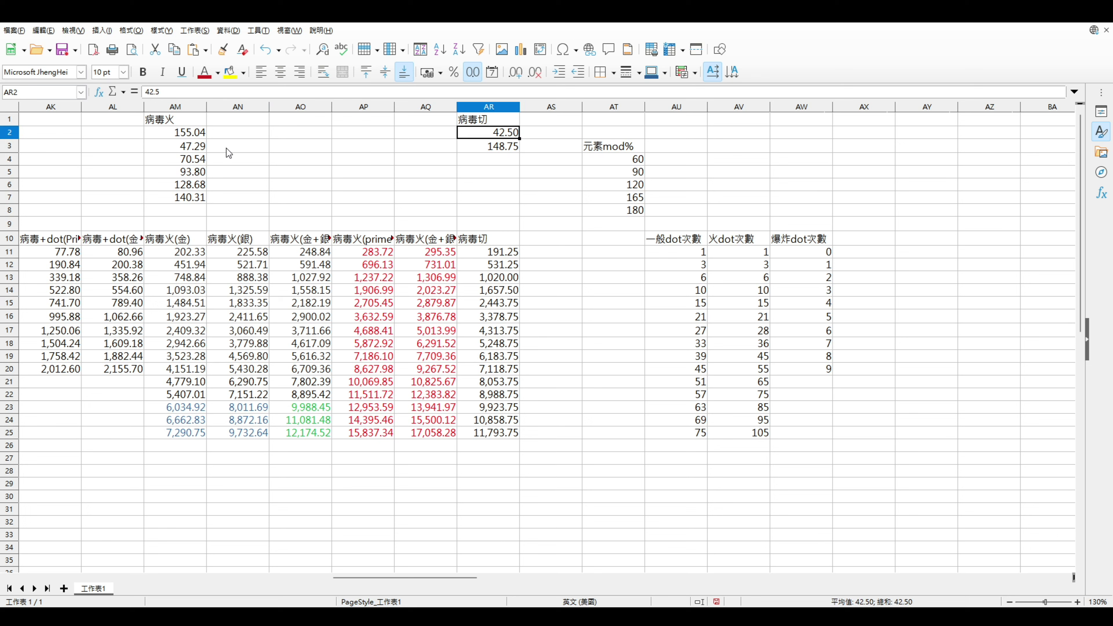
Step: Trace row 2 back and forth between the 病毒火 base value in AM2 and the 病毒切 base value in AR2
left_click(191, 134)
left_click(486, 134)
left_click(211, 134)
left_click(302, 134)
left_click(363, 132)
left_click(452, 134)
left_click(459, 135)
left_click(434, 133)
left_click(364, 134)
left_click(302, 133)
left_click(238, 133)
left_click(188, 139)
left_click(239, 134)
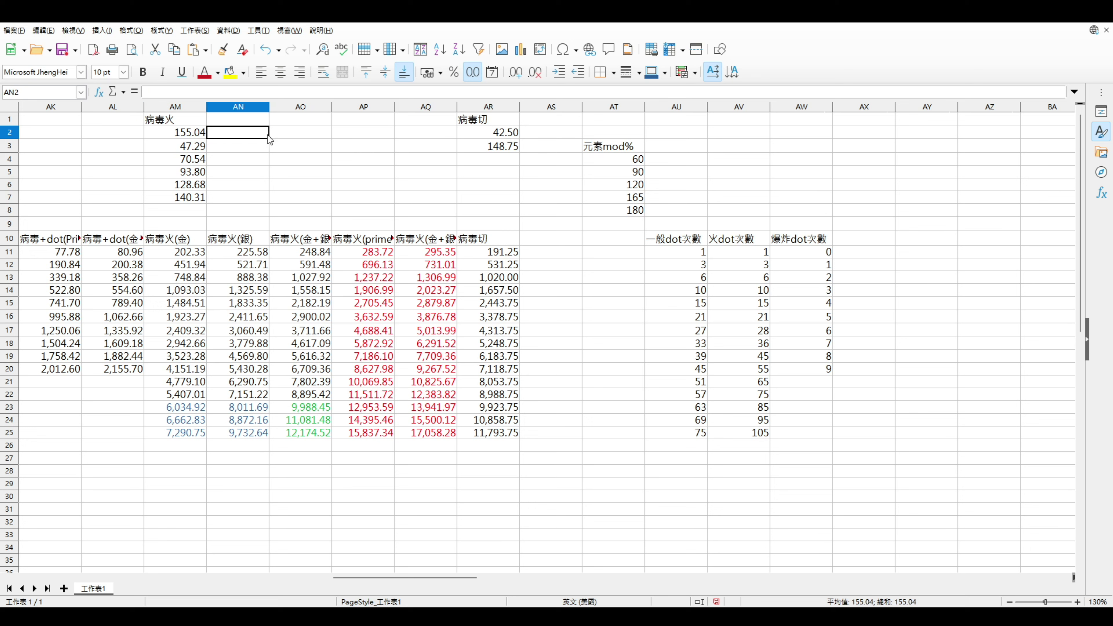
left_click(306, 133)
left_click(364, 133)
left_click(425, 134)
left_click(486, 133)
left_click(354, 131)
left_click(249, 137)
left_click(193, 139)
left_click(247, 135)
left_click(306, 131)
left_click(430, 132)
left_click(478, 132)
left_click(364, 133)
left_click(228, 136)
left_click(191, 139)
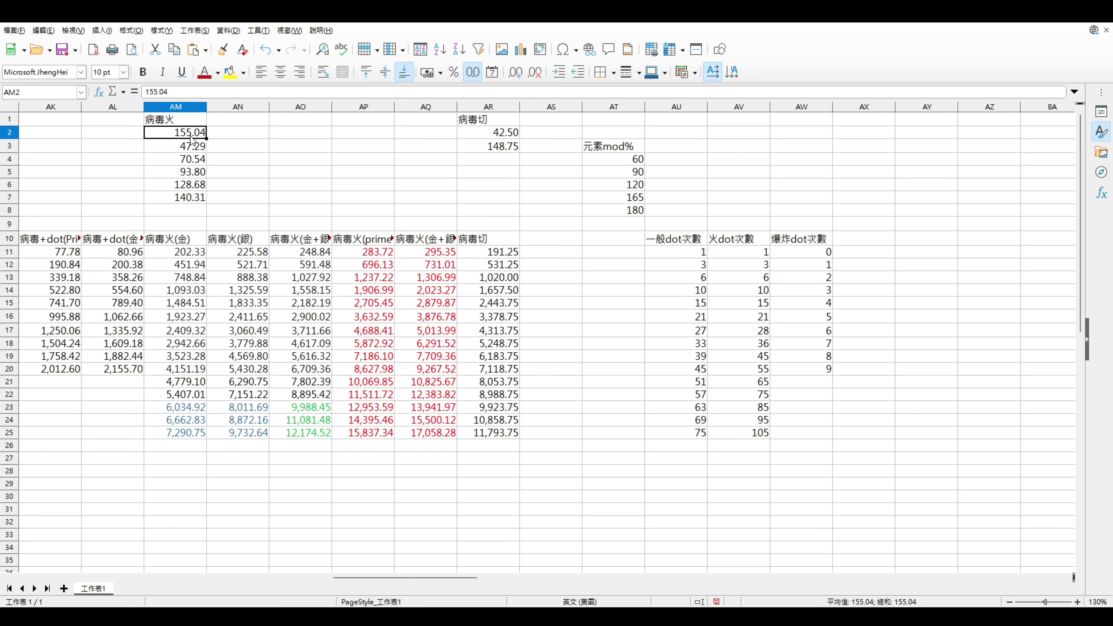
Step: Examine the early 病毒火(銀) totals in AN11:AN15 and compare the whole column with the 病毒切 totals in AR11:AR25
mouse_move(261, 271)
left_mouse_down()
mouse_move(254, 251)
mouse_move(255, 277)
left_mouse_up()
left_click(255, 278)
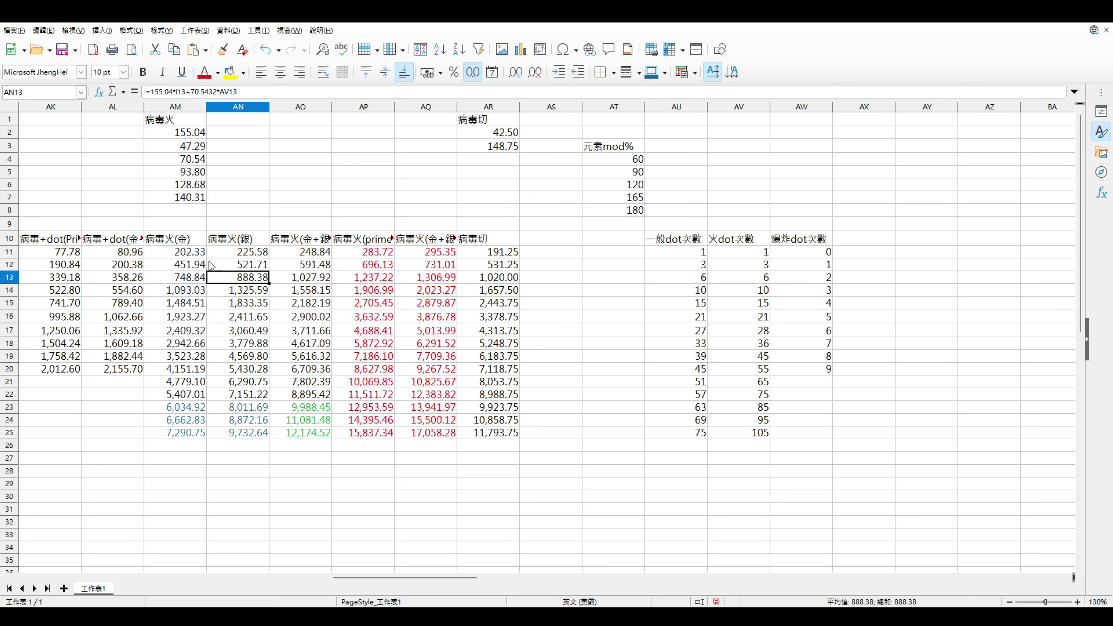
left_click(238, 257)
left_click(250, 266)
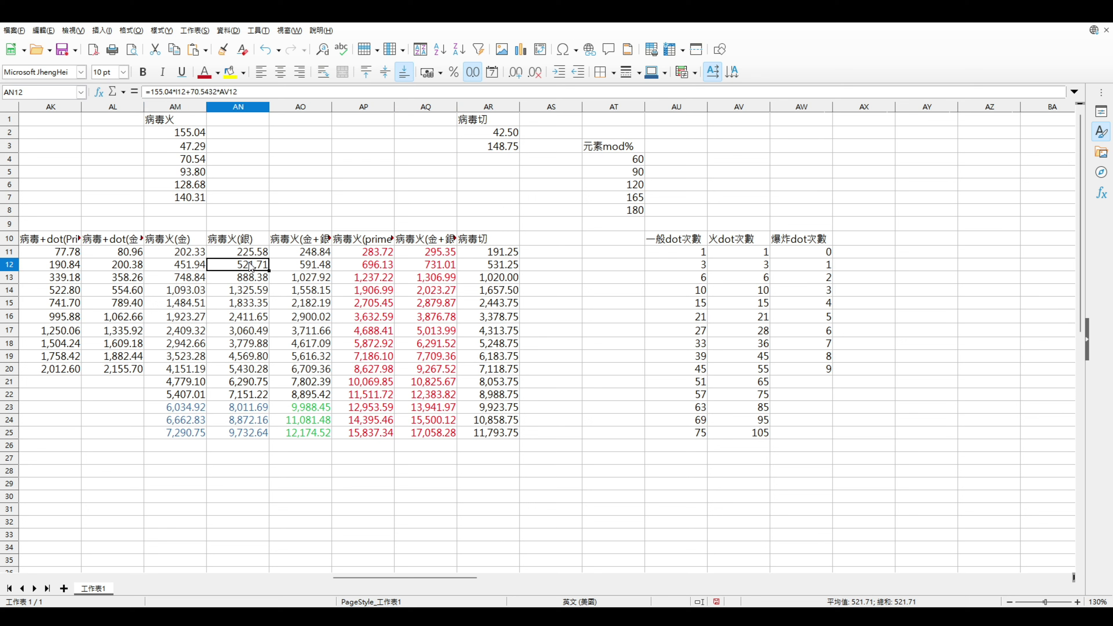
left_click_drag(245, 249, 245, 305)
left_click(245, 265)
left_click(245, 305)
left_click_drag(245, 432, 256, 258)
left_click_drag(489, 252, 501, 439)
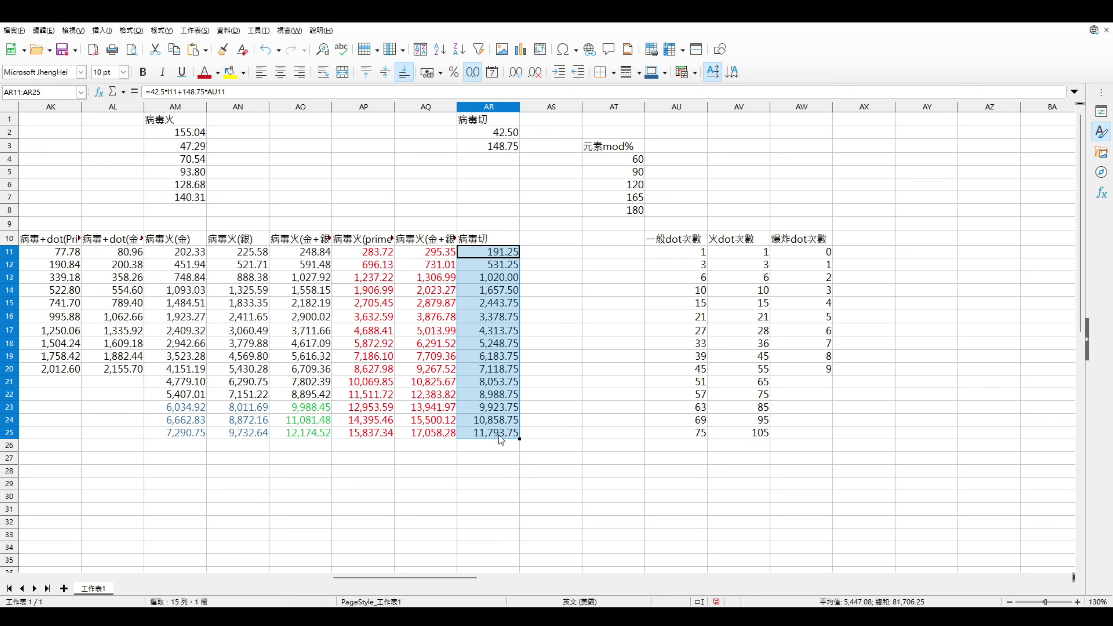
Step: Compare the 病毒切 totals in AR11:AR25 again with the 病毒火(銀) totals in AN11:AN25
left_click(252, 254)
left_click(249, 278)
left_click(495, 256)
left_click_drag(495, 257, 500, 437)
left_click_drag(247, 254, 243, 438)
Step: Go through the 病毒火(銀) totals one by one from AN11 to AN25
left_click(239, 248)
key("Down")
key("Down")
key("Down")
key("Down")
key("Down")
key("Down")
key("Down")
key("Down")
key("Down")
key("Down")
key("Down")
key("Down")
key("Down")
key("Down")
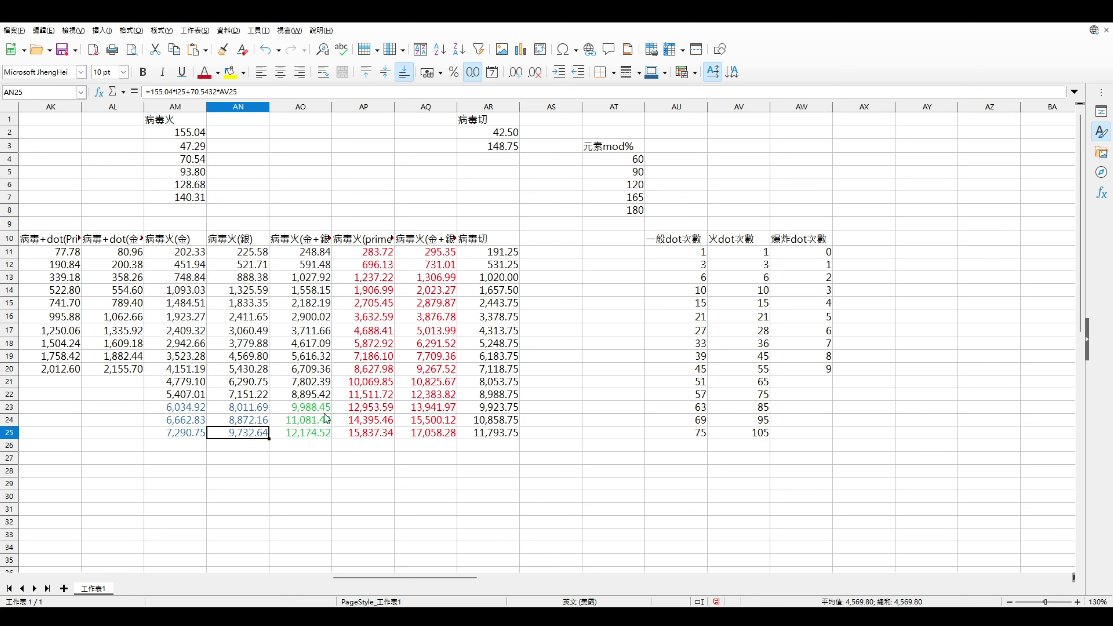
Step: Check the final 病毒切 total in AR25 and compare AR19 with the 病毒火(銀) total in AN19
left_click(500, 432)
left_click(514, 358)
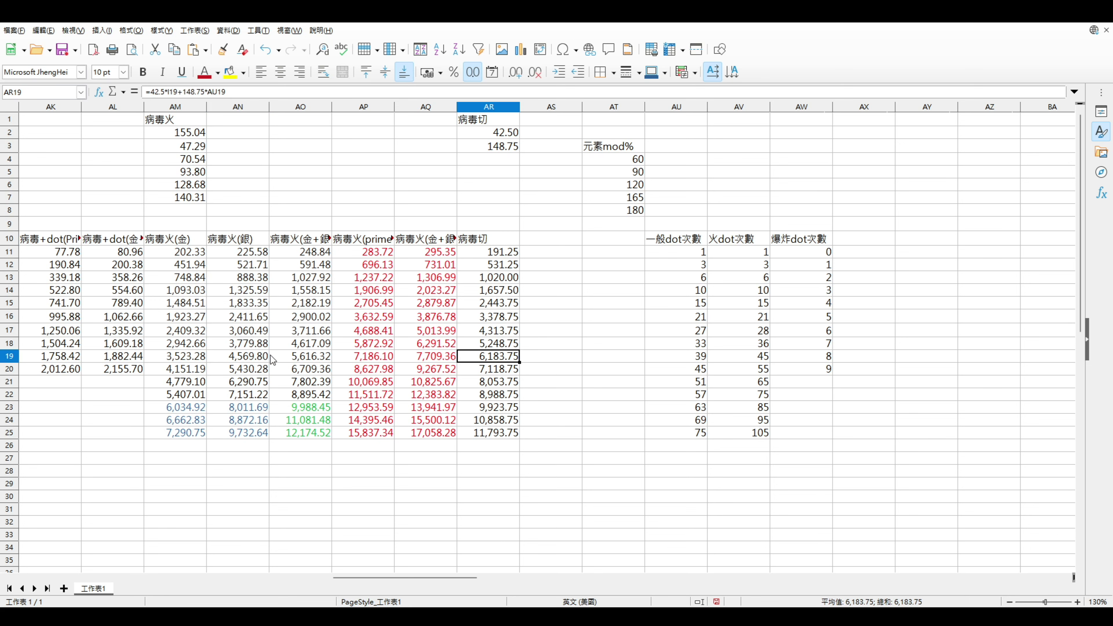
left_click(252, 358)
scroll(396, 576, "left", 1)
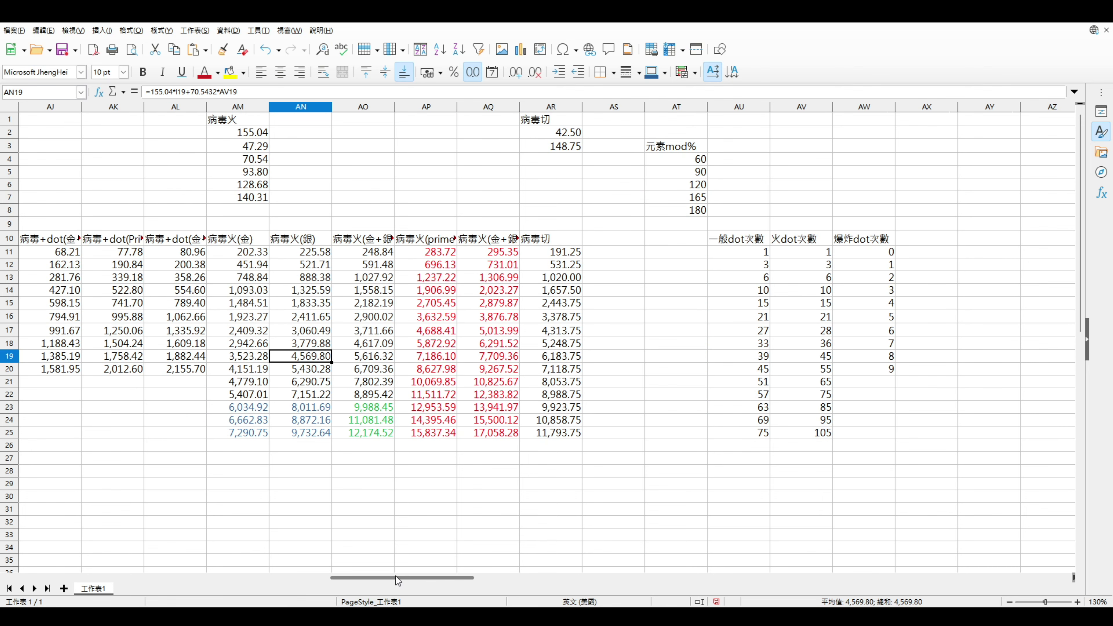
left_click(316, 455)
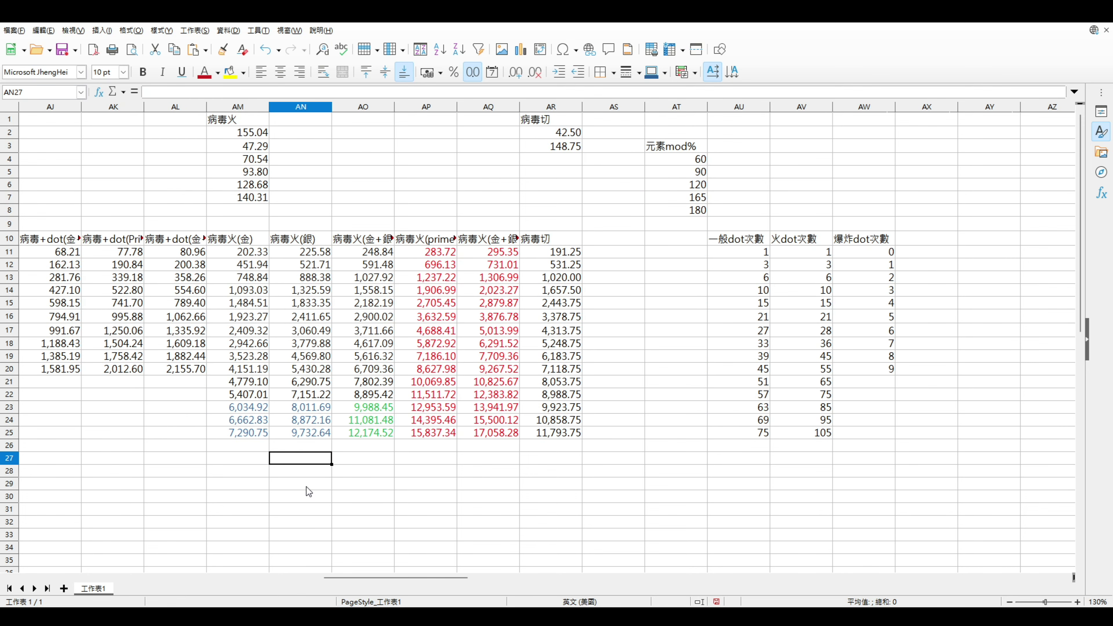
Step: Compare the 病毒火(銀) column in AN11:AN25 with the 病毒切 column, focusing on the later totals in AR20:AR25
left_click_drag(314, 258, 318, 436)
left_click(318, 436)
left_click(322, 483)
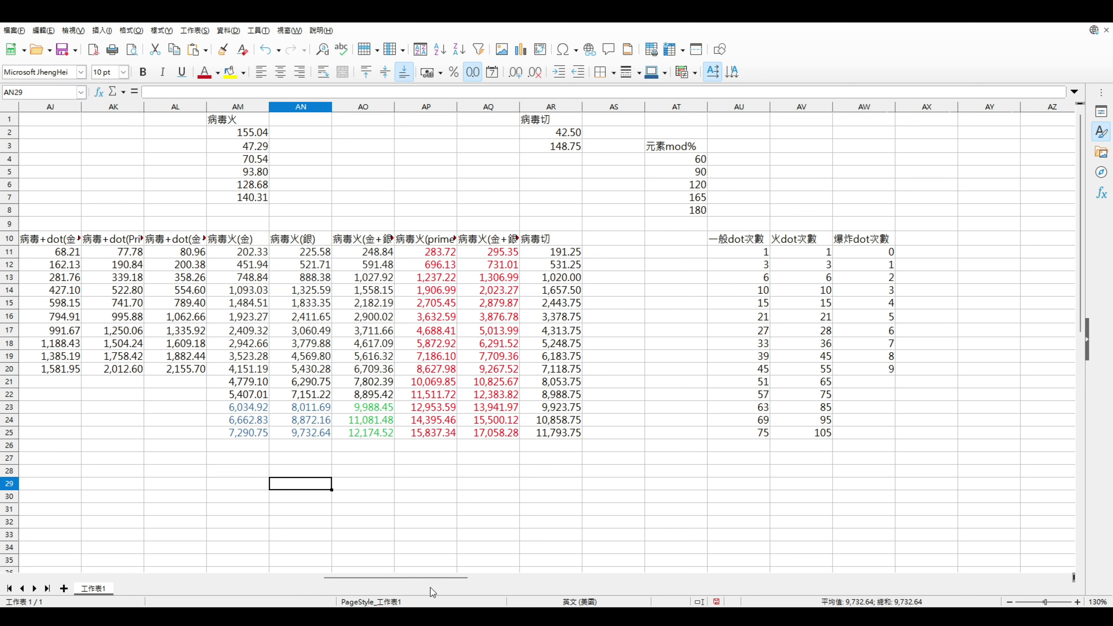
left_click_drag(392, 581, 403, 581)
left_click_drag(260, 256, 254, 434)
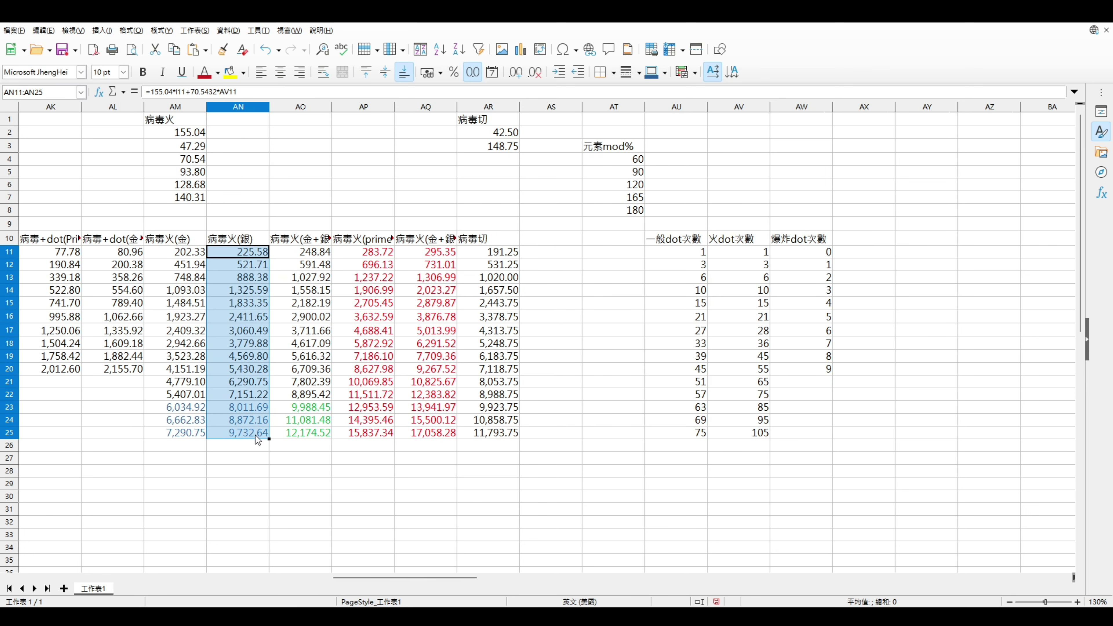
left_click_drag(495, 244, 500, 434)
left_click_drag(491, 368, 513, 432)
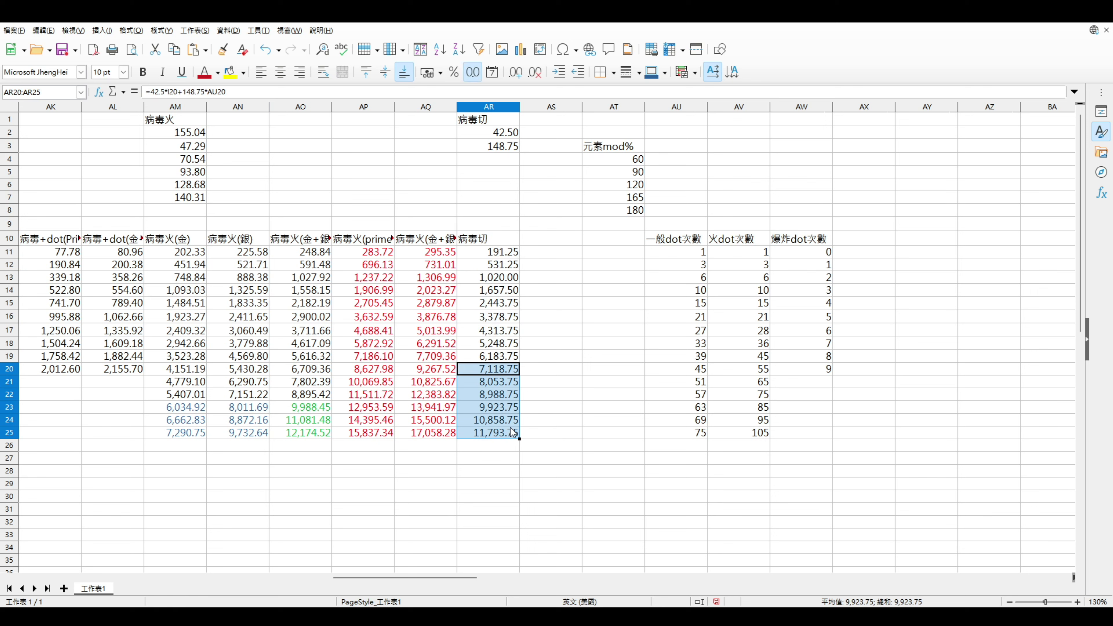
left_click(492, 433)
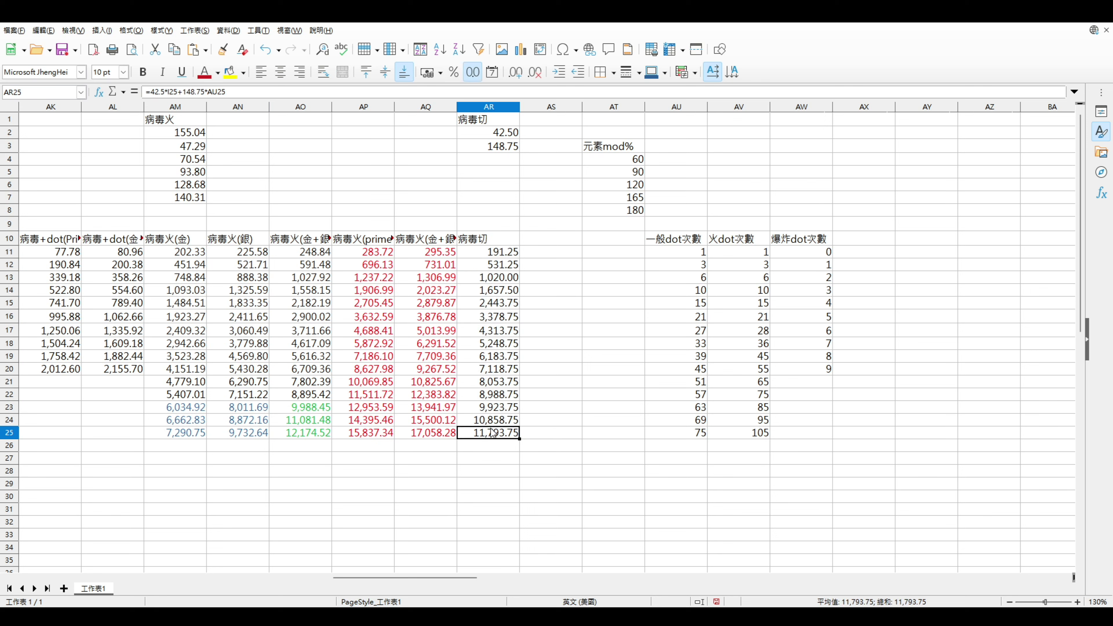
left_click(258, 419)
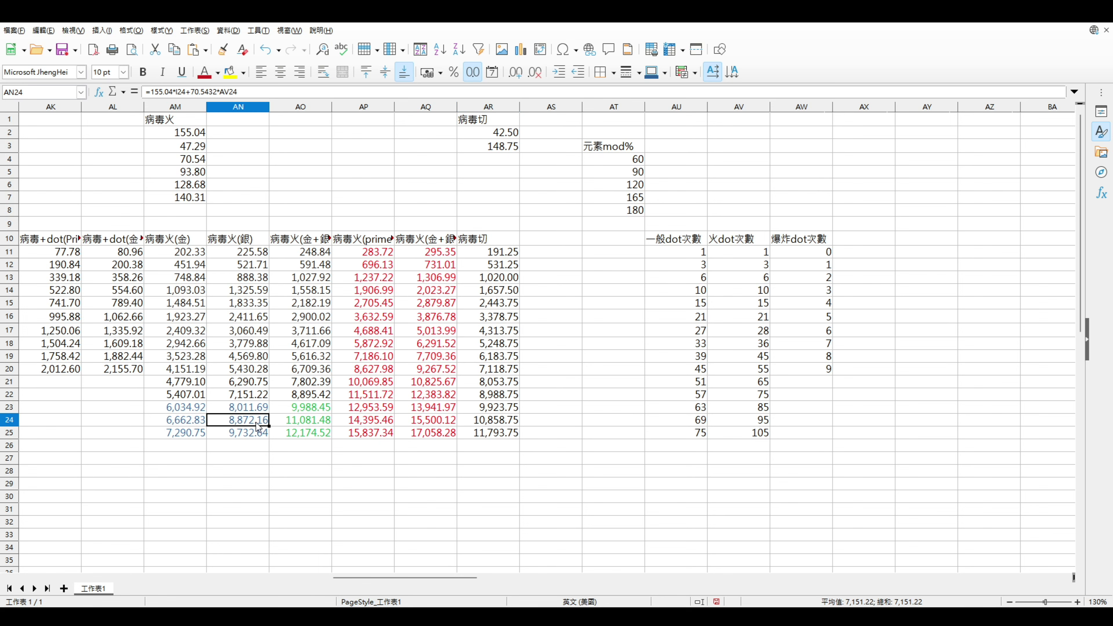
Step: Glance at the charts below the table, then compare the 病毒火(金+銀) totals in AO11:AO25 with 病毒切 in AR11:AR25
left_click_drag(434, 579, 432, 579)
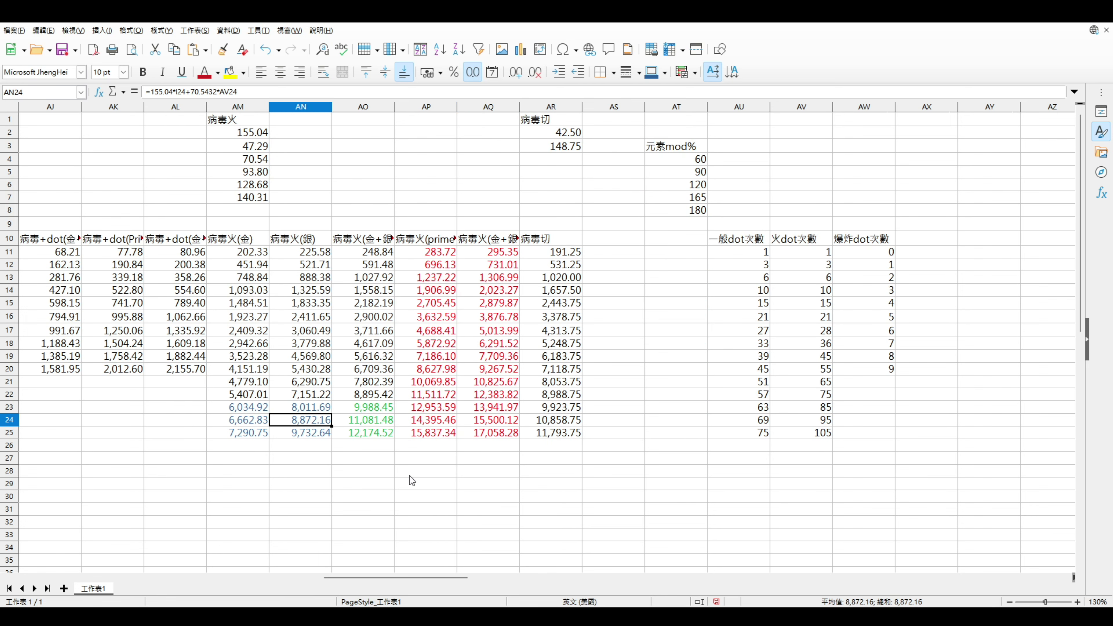
scroll(410, 476, "down", 2, "ctrl")
scroll(407, 480, "down", 2, "ctrl")
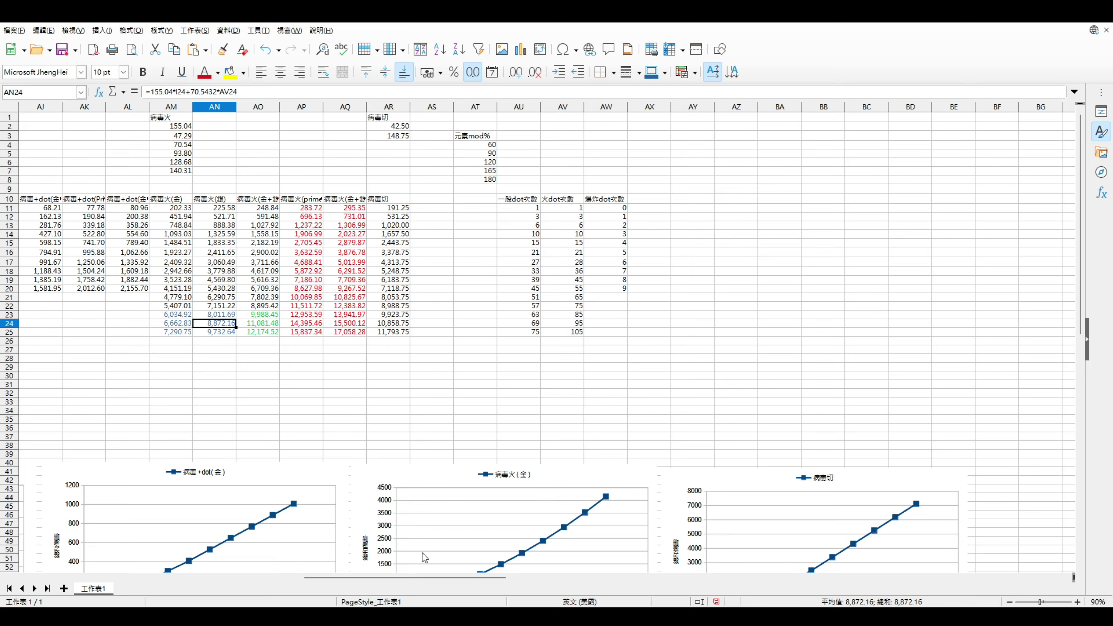
scroll(422, 553, "up", 6, "ctrl")
left_click_drag(383, 285, 397, 508)
left_click(442, 506)
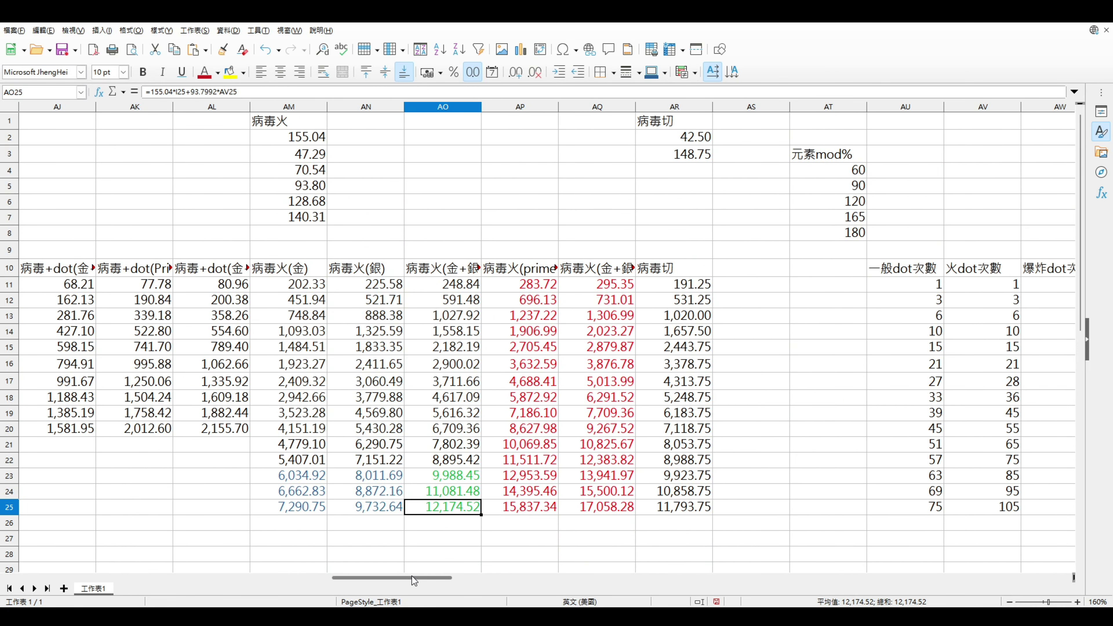
left_click_drag(684, 291, 665, 511)
left_click(665, 508)
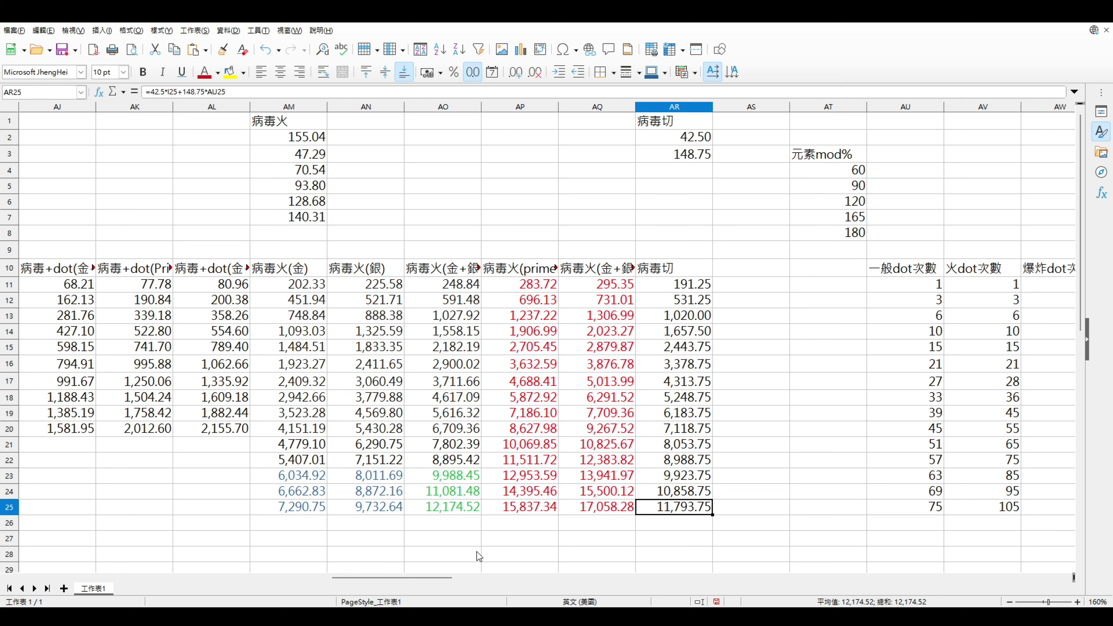
Step: Compare the final totals in AO25 and AR25, then the 病毒火(金+銀) column with the 病毒火(prime) column in AP10:AP25
left_click(458, 510)
left_click(678, 504)
left_click(447, 509)
left_click_drag(425, 265, 437, 513)
left_click_drag(523, 270, 524, 509)
Step: Compare the 腐蝕冰 totals in P10:P20 with the 腐蝕爆炸 totals in J10:J20
left_click_drag(430, 585, 159, 603)
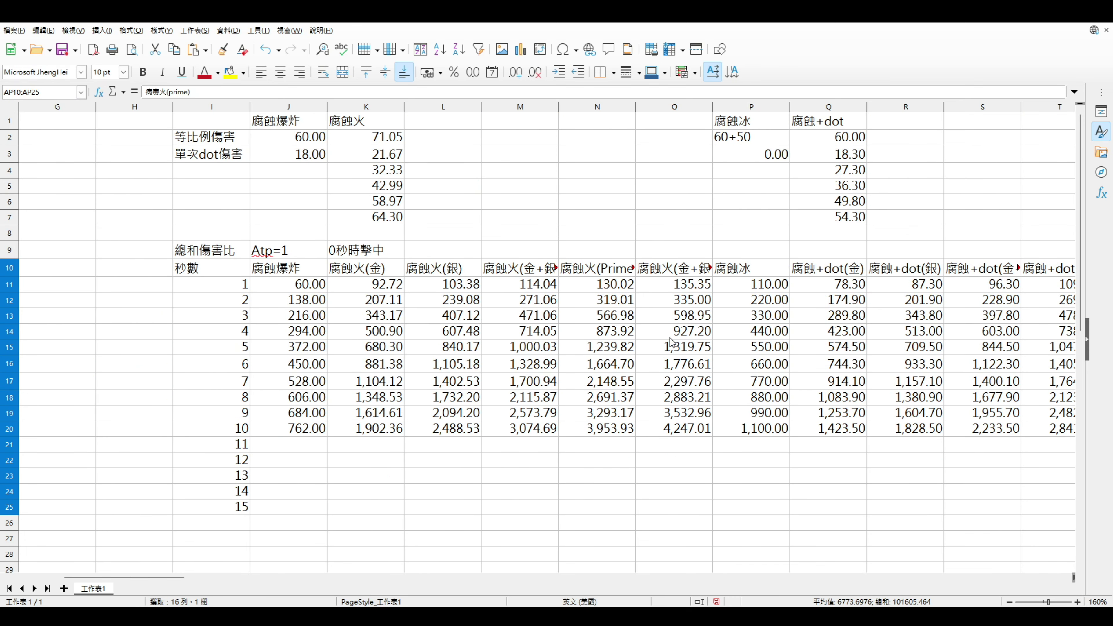
left_click_drag(753, 274, 759, 428)
left_click_drag(307, 268, 297, 431)
left_click(298, 287)
left_click_drag(298, 268, 297, 432)
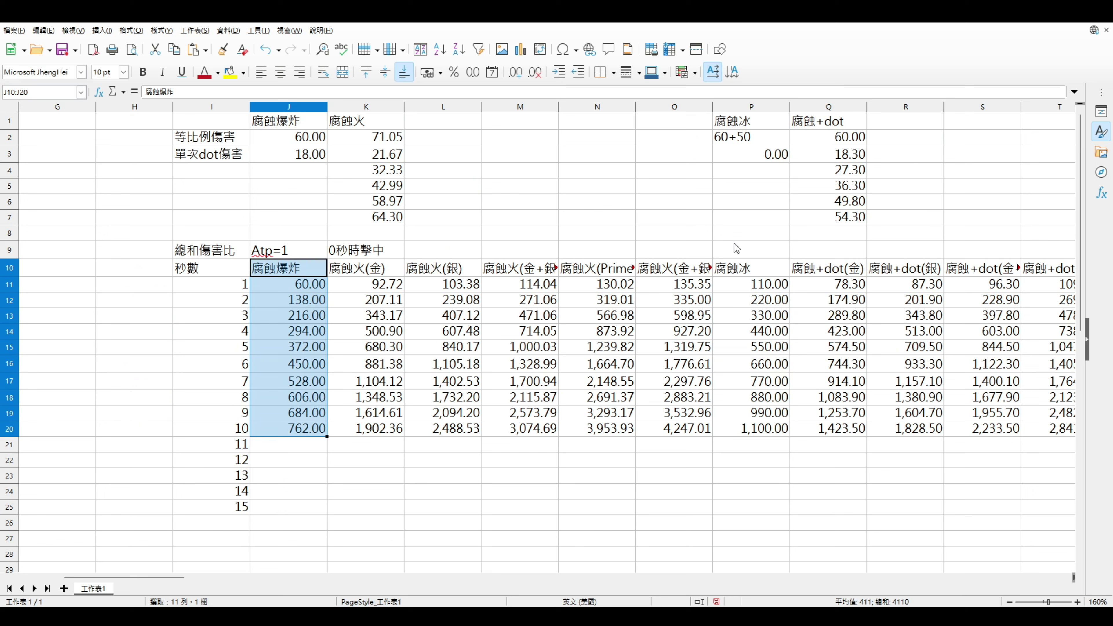
Step: Examine the 腐蝕爆炸 column in J10:J20 from its first total to its last
left_click(305, 283)
left_click_drag(306, 269, 303, 430)
left_click(302, 431)
left_click_drag(307, 269, 307, 430)
left_click(306, 429)
left_click_drag(298, 250, 302, 274)
left_click(304, 396)
left_click(385, 272)
Step: Examine the 腐蝕冰 column in P10:P20 over the ten listed seconds
left_click_drag(748, 250, 761, 437)
left_click(633, 466)
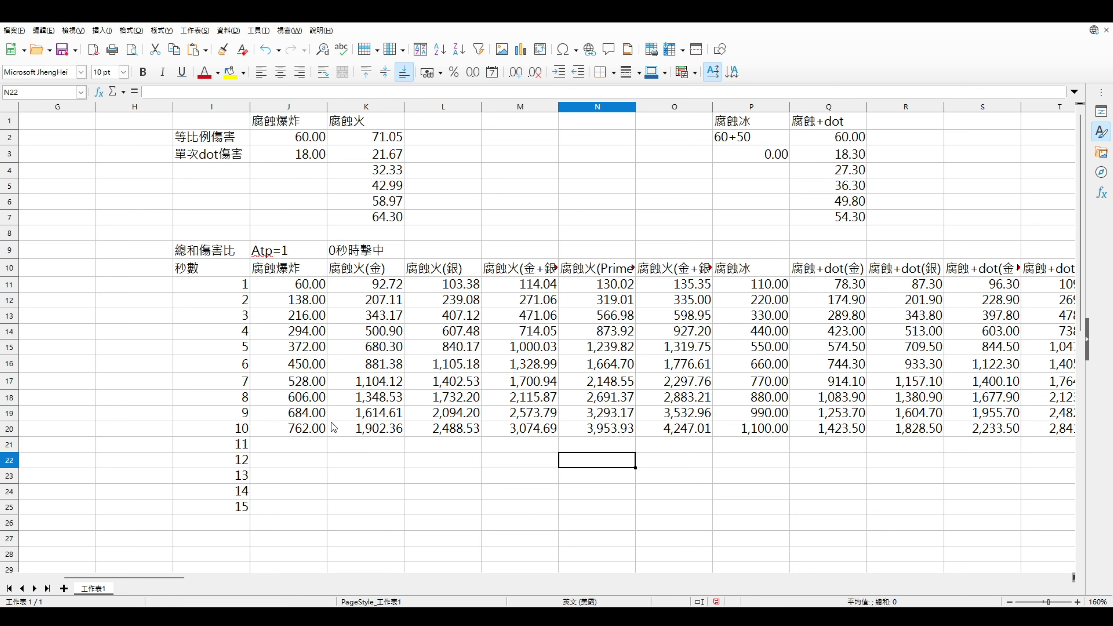
left_click(717, 444)
left_click_drag(763, 248, 752, 448)
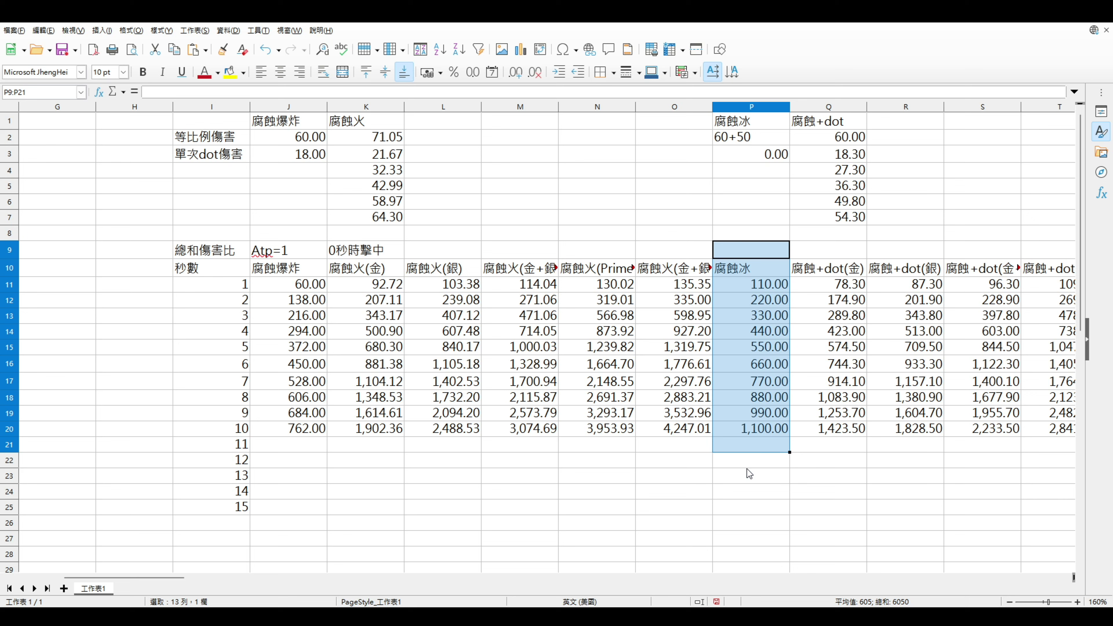
left_click(765, 496)
left_click_drag(761, 270, 775, 444)
mouse_move(763, 251)
left_mouse_down()
mouse_move(761, 470)
mouse_move(747, 428)
mouse_move(750, 260)
left_mouse_up()
Step: Compare the 腐蝕爆炸 column in J10:J20 with the 腐蝕冰 column in P10:P20, switching between the two
left_click_drag(301, 273, 300, 434)
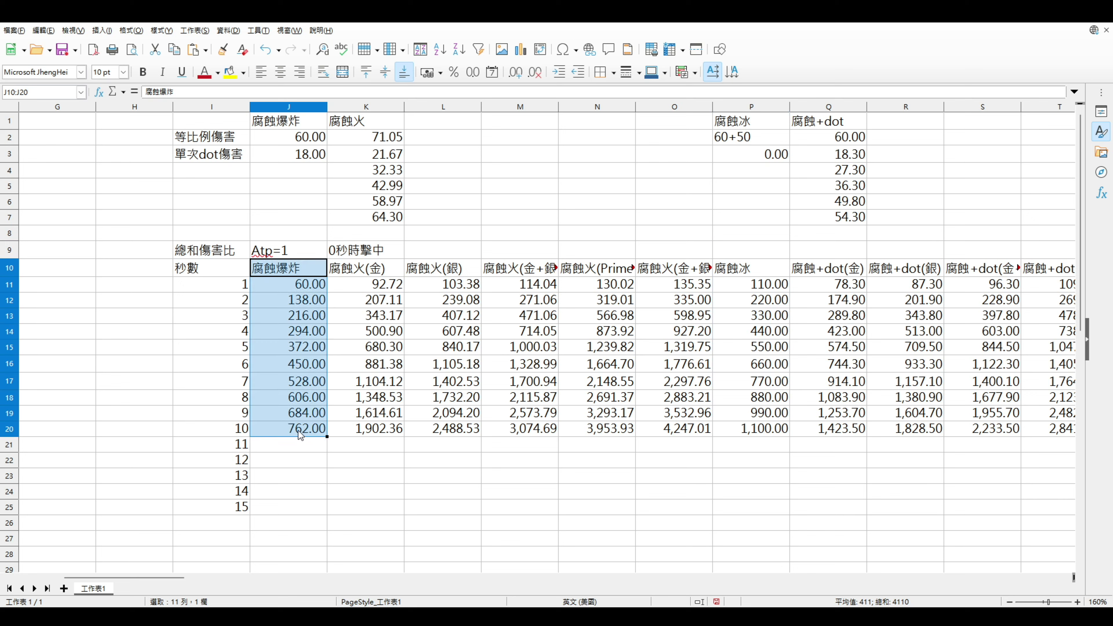
left_click(300, 455)
left_click_drag(298, 249, 297, 456)
left_click_drag(298, 249, 314, 430)
left_click_drag(736, 268, 751, 438)
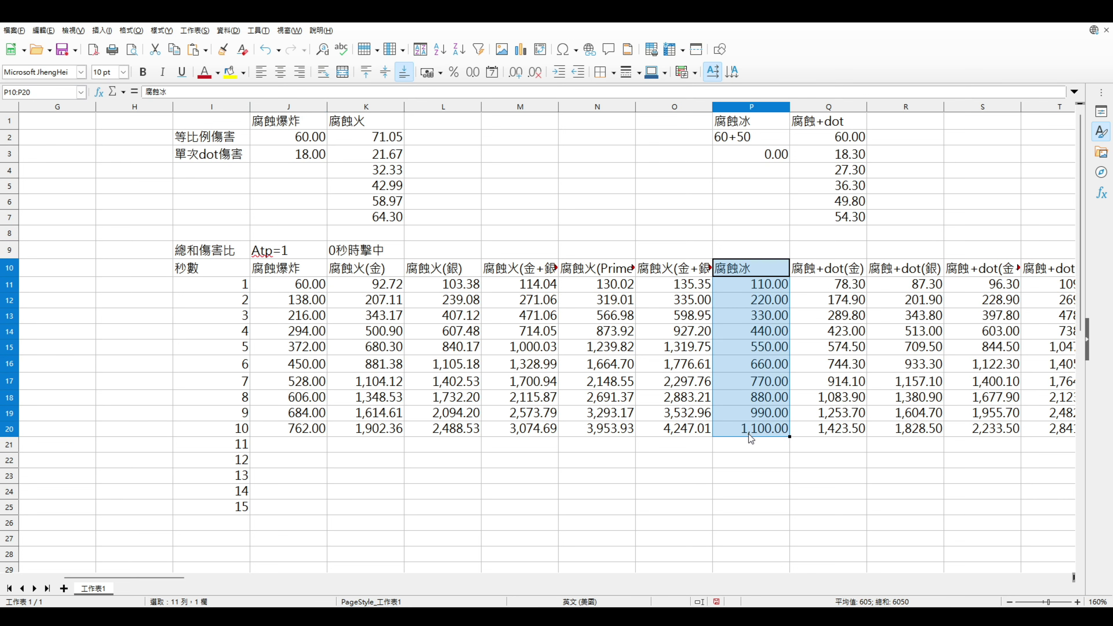
left_click(751, 434)
left_click_drag(287, 268, 304, 428)
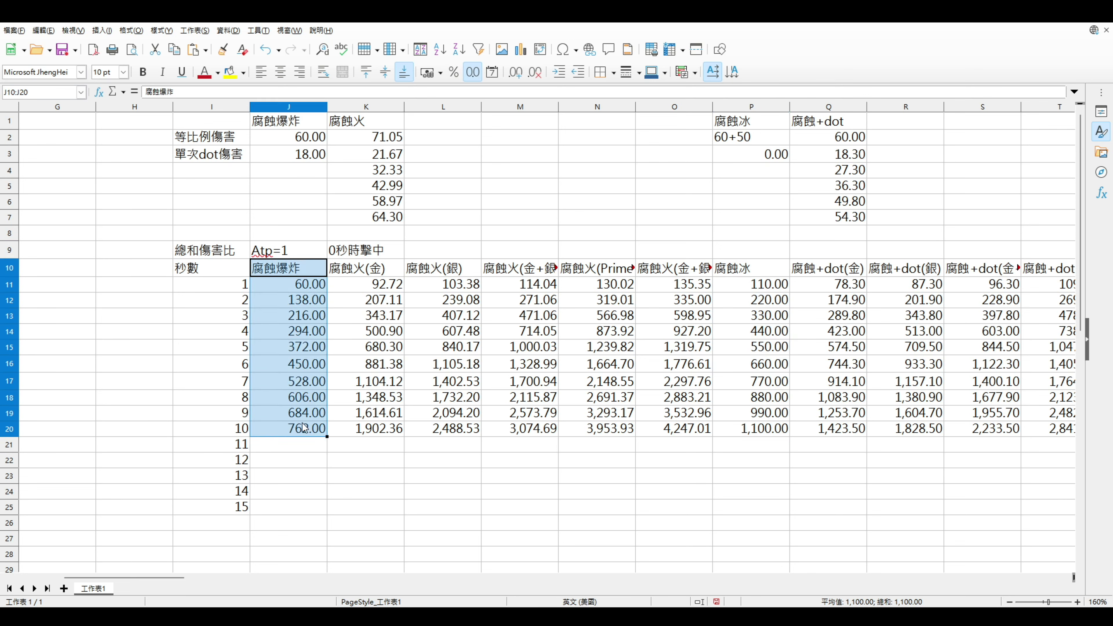
left_click_drag(750, 276, 752, 434)
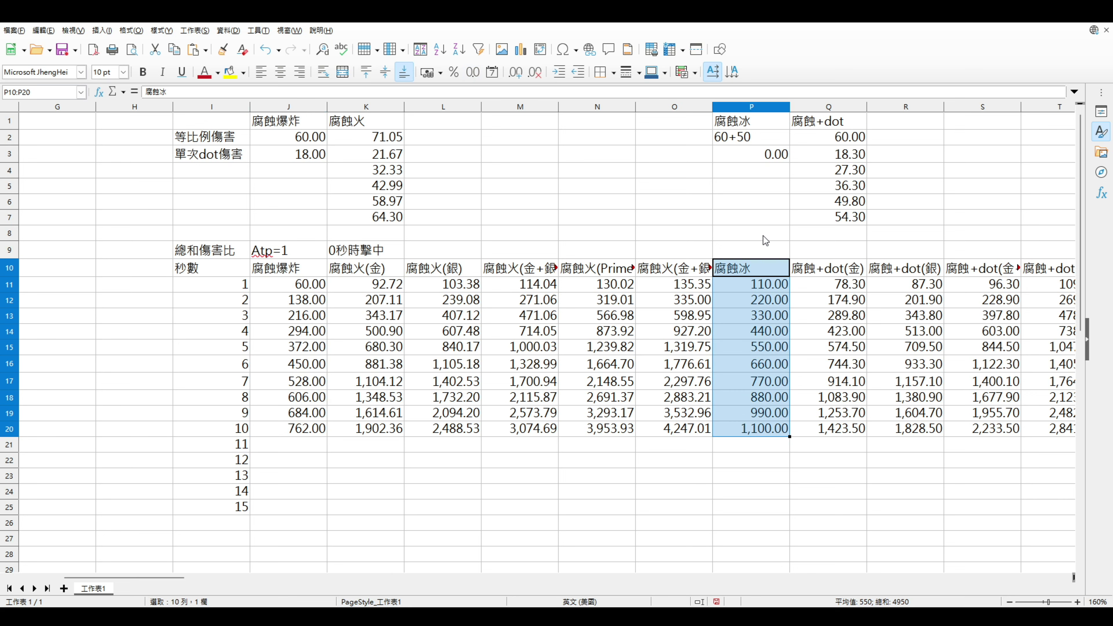
left_click(766, 237)
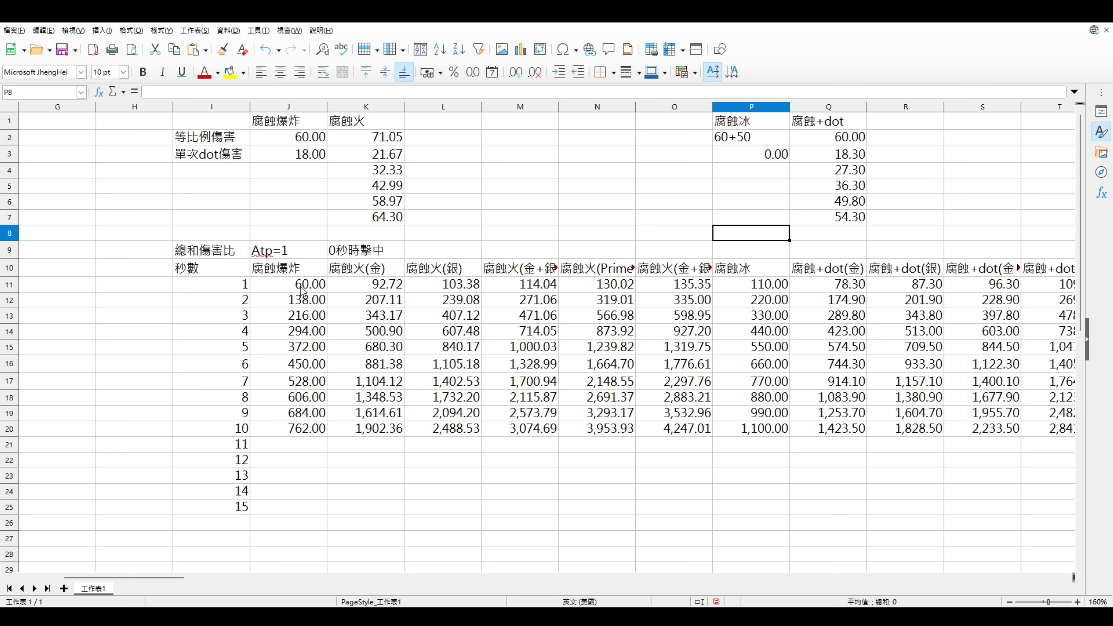
Step: Review the 腐蝕爆炸 column, then compare the 10-second totals in J20, M20, O20 and P20 across the 腐蝕 builds
left_click(316, 268)
left_click_drag(306, 268, 305, 426)
left_click(306, 428)
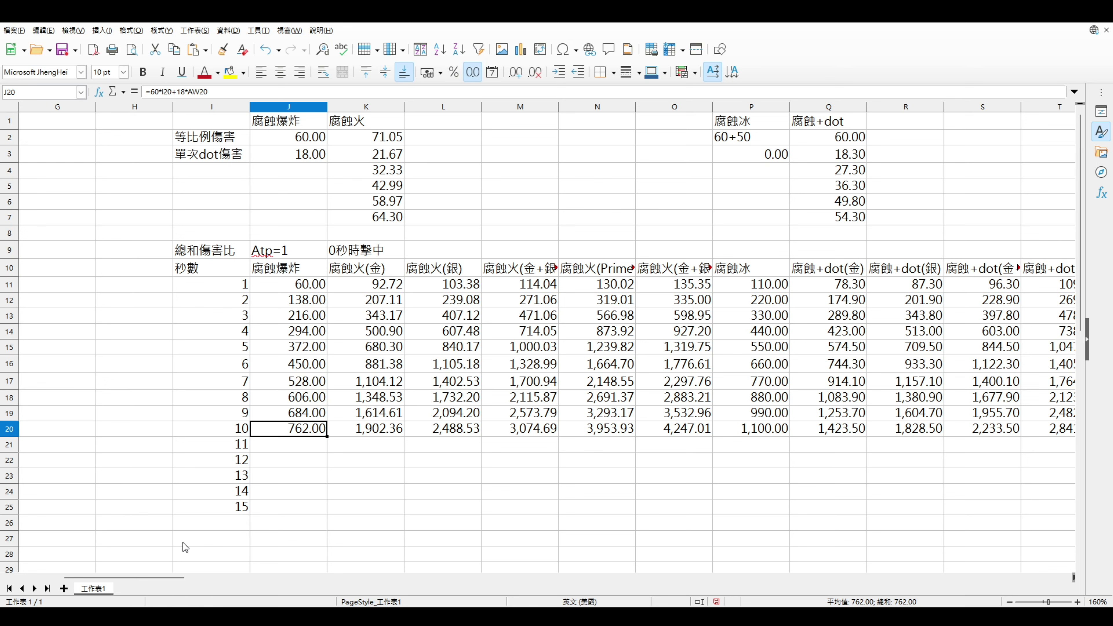
left_click(530, 432)
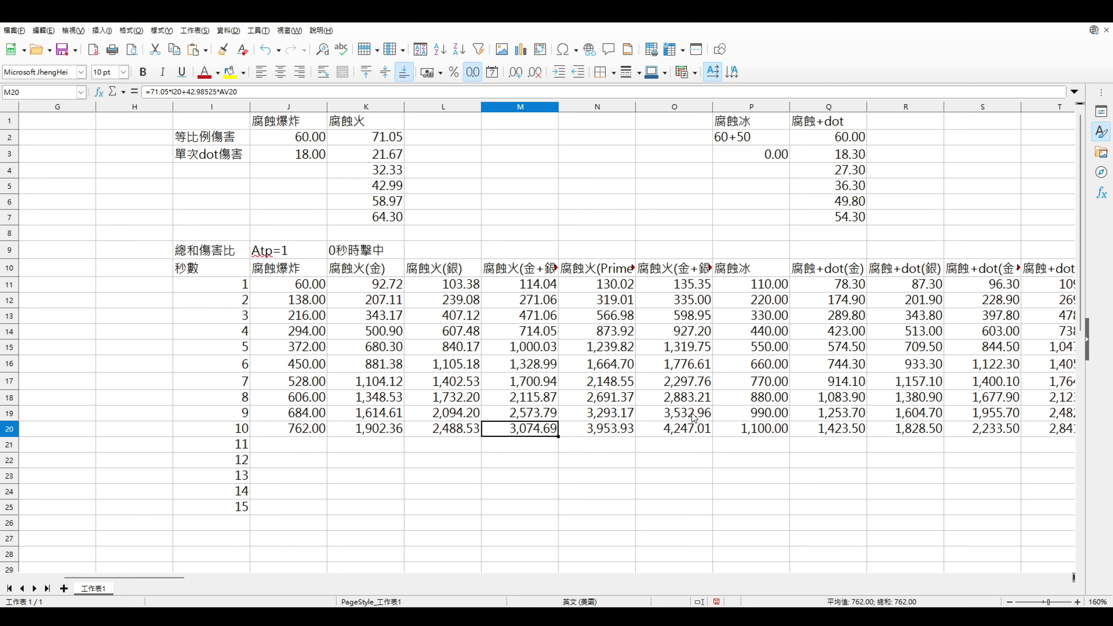
left_click(694, 426)
left_click(749, 427)
left_click_drag(751, 460, 443, 447)
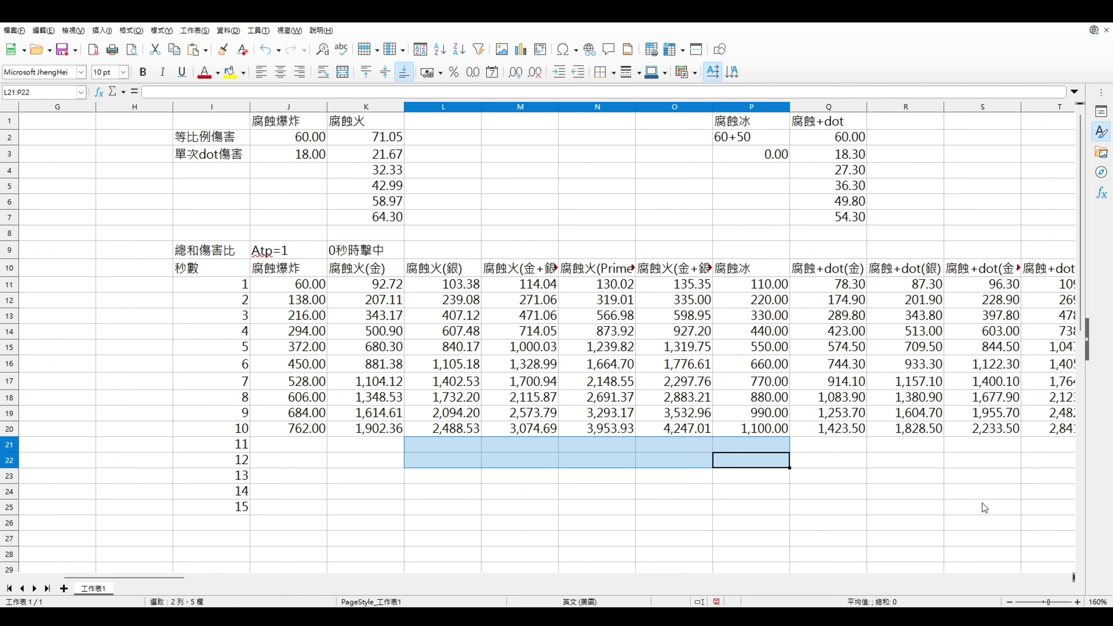
left_click_drag(118, 579, 108, 579)
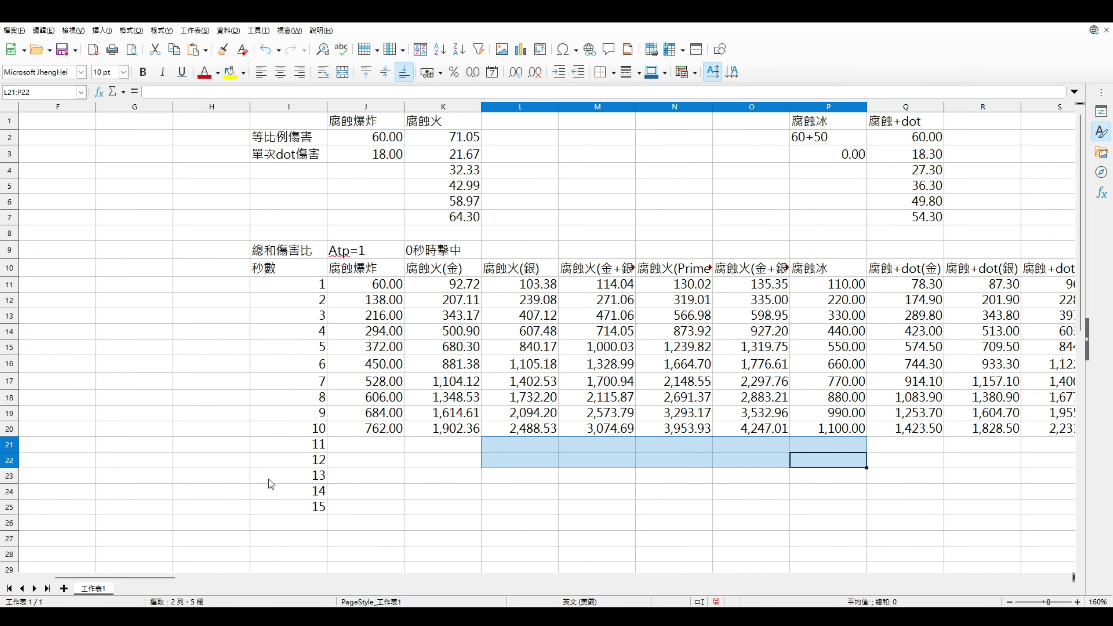
Step: Examine the cumulative damage charts of the 腐蝕 builds below the totals table
left_click(359, 445)
left_click_drag(175, 577, 246, 582)
scroll(335, 524, "down", 3)
scroll(199, 566, "up", 3)
scroll(282, 554, "down", 8)
scroll(281, 555, "down", 6)
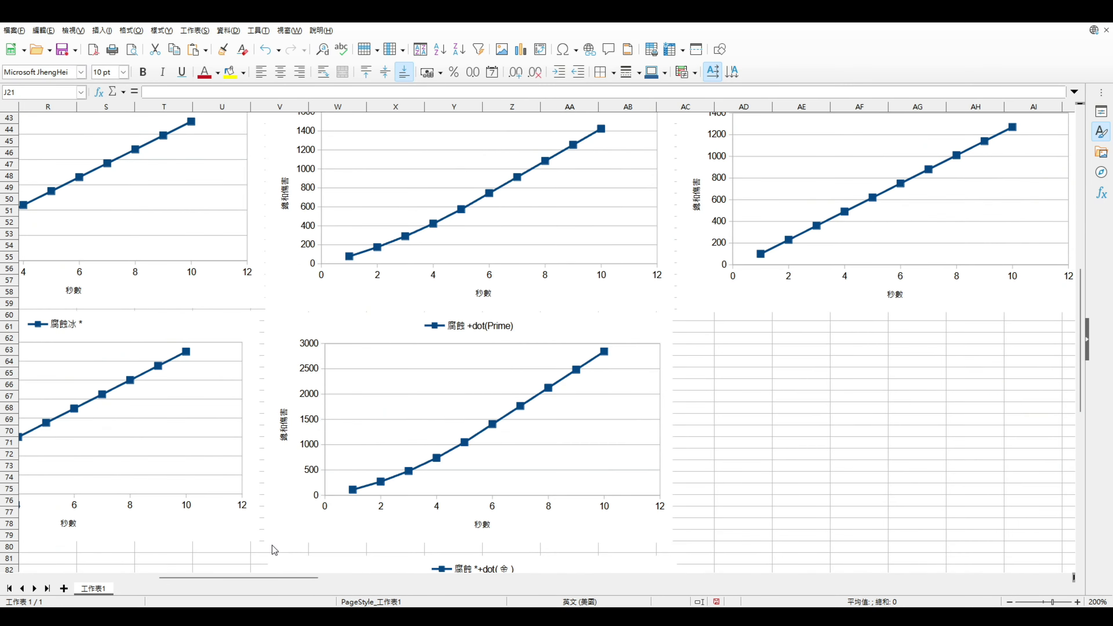
scroll(320, 506, "up", 8)
left_click_drag(333, 578, 208, 581)
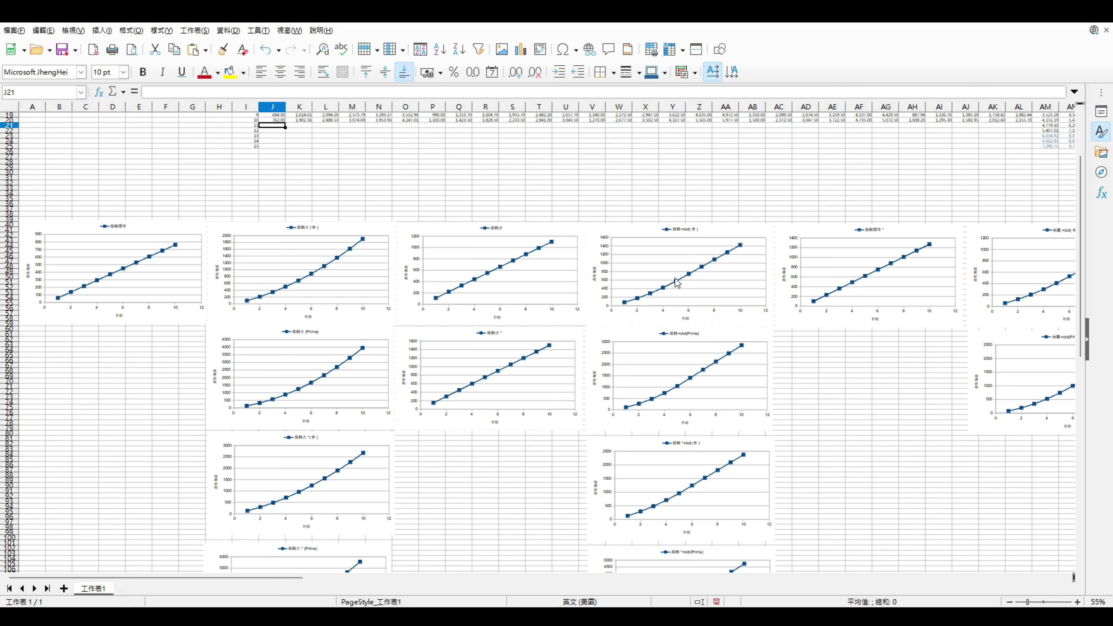
Step: Compare the curves of the 腐蝕 charts with those of the 病毒+dot, 病毒火 and 病毒切 charts
left_click_drag(287, 579, 417, 576)
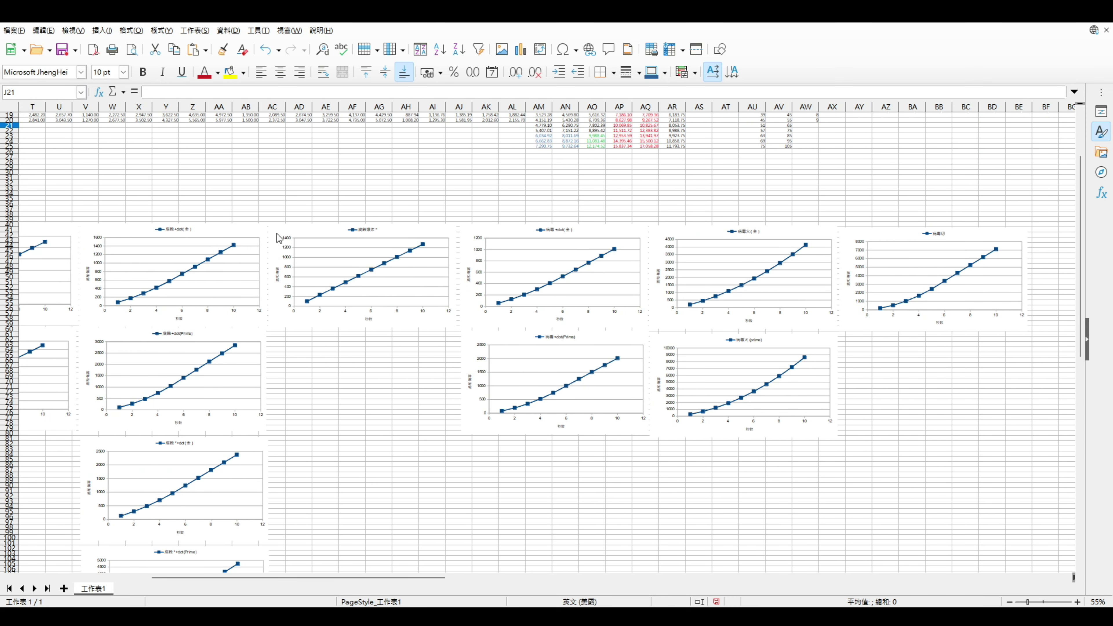
scroll(271, 456, "left", 3)
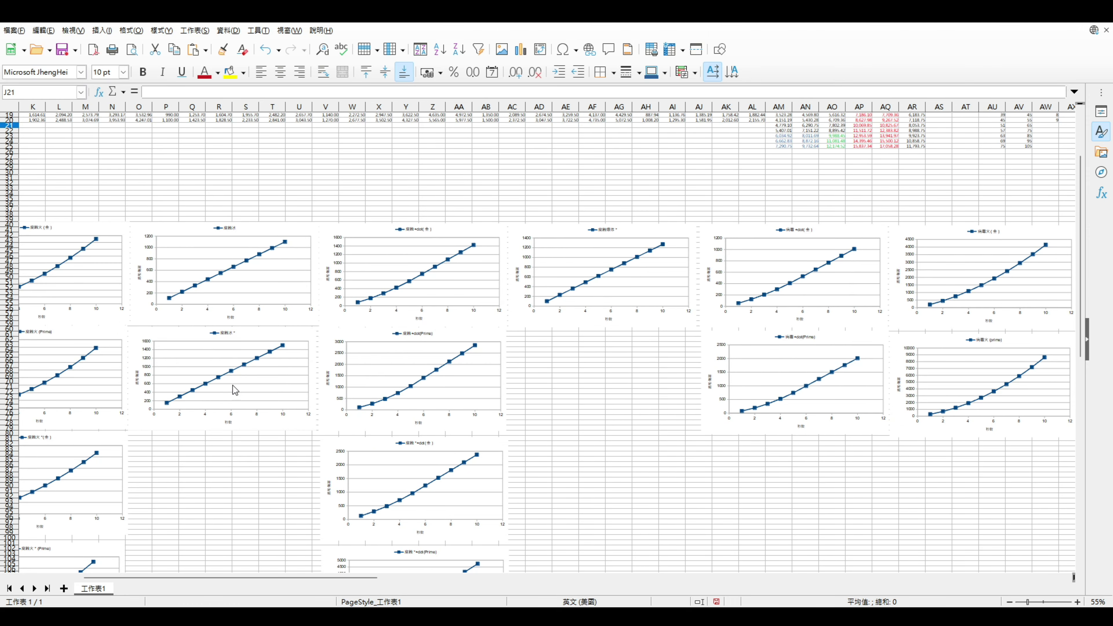
left_click_drag(311, 578, 423, 577)
scroll(426, 425, "up", 6)
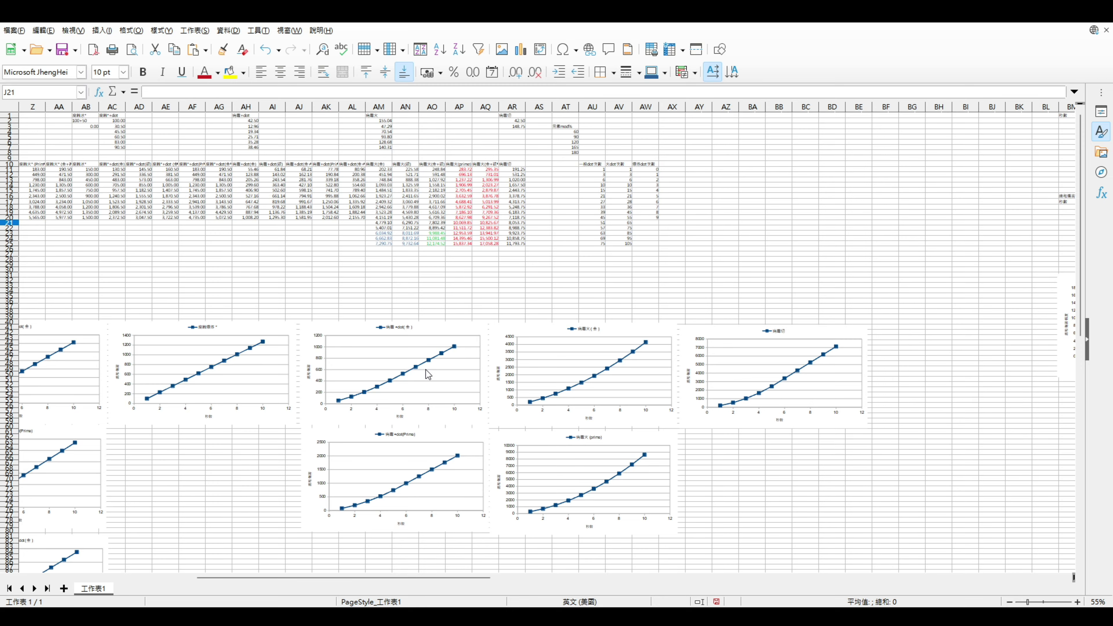
scroll(427, 374, "up", 6)
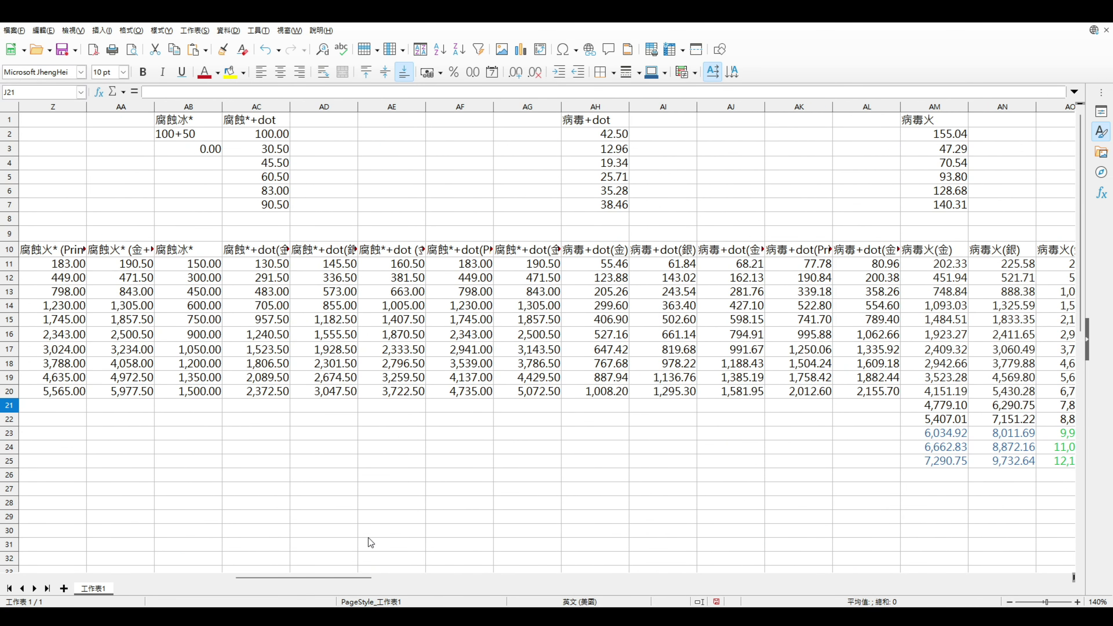
Step: Review the 病毒火 totals in columns AM to AQ, checking the 11- to 15-second rows of column AO
scroll(378, 533, "down", 1)
left_click_drag(358, 577, 450, 575)
left_click(366, 377)
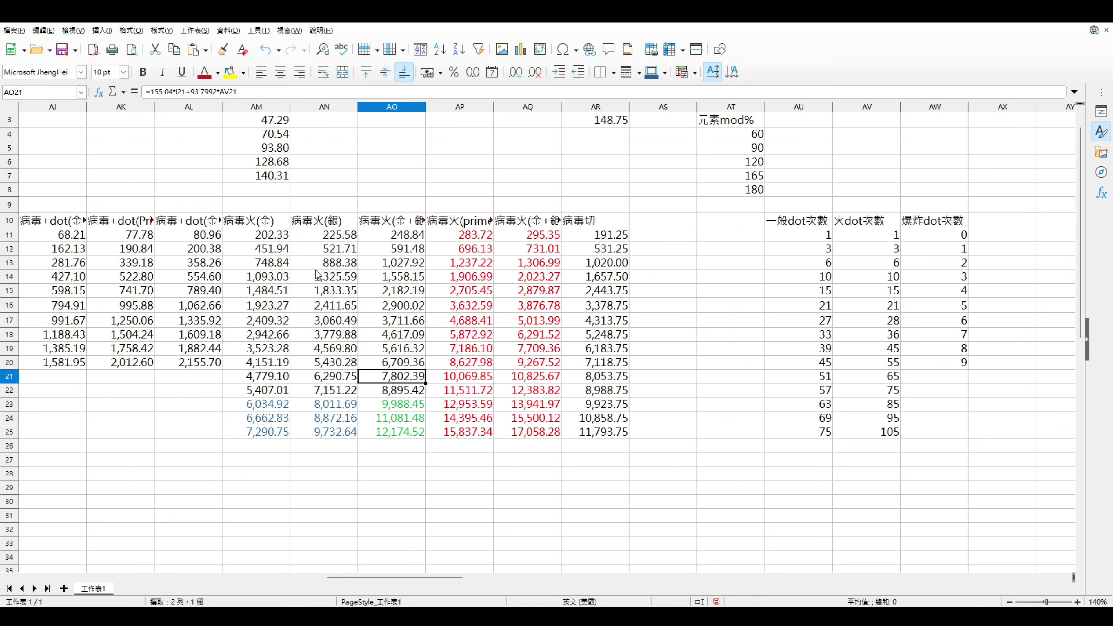
left_click(404, 433)
left_click(393, 452)
Step: Return to the 腐蝕爆炸 column and review its 9- and 10-second totals and the rows for seconds 11 to 15
left_click_drag(428, 577, 180, 577)
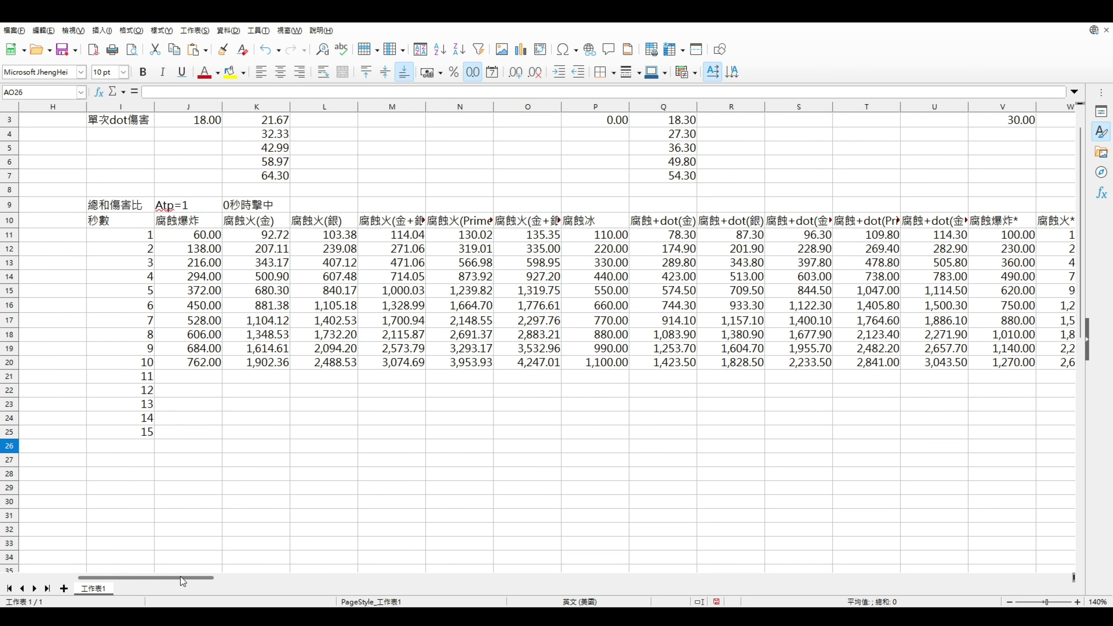
left_click(207, 349)
left_click(203, 362)
left_click(199, 388)
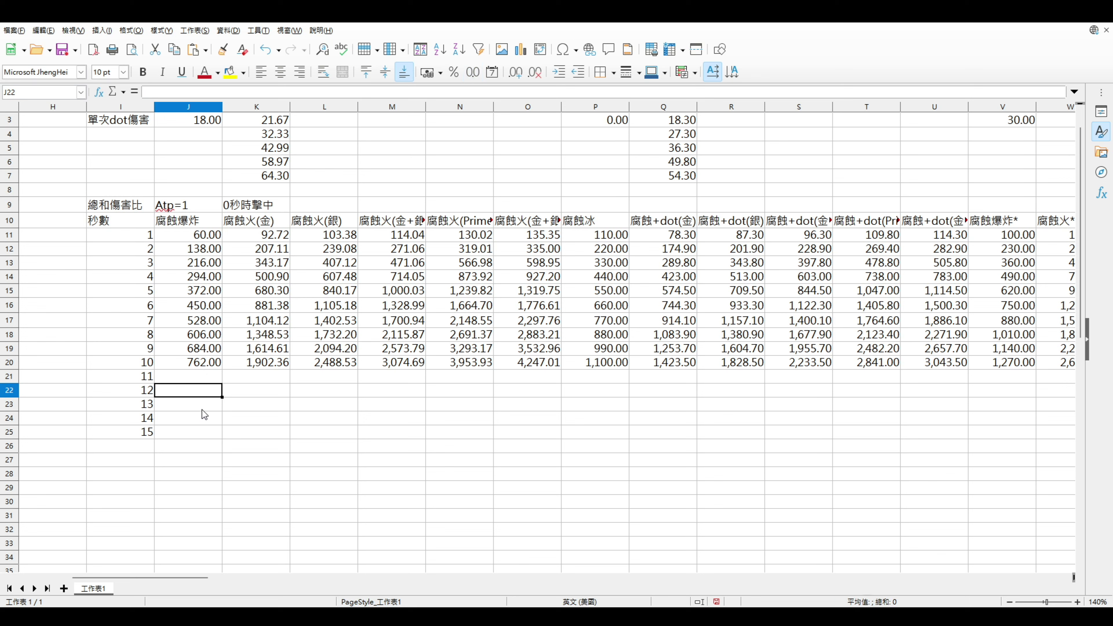
left_click(202, 433)
left_click(195, 447)
left_click(221, 504)
left_click(179, 532)
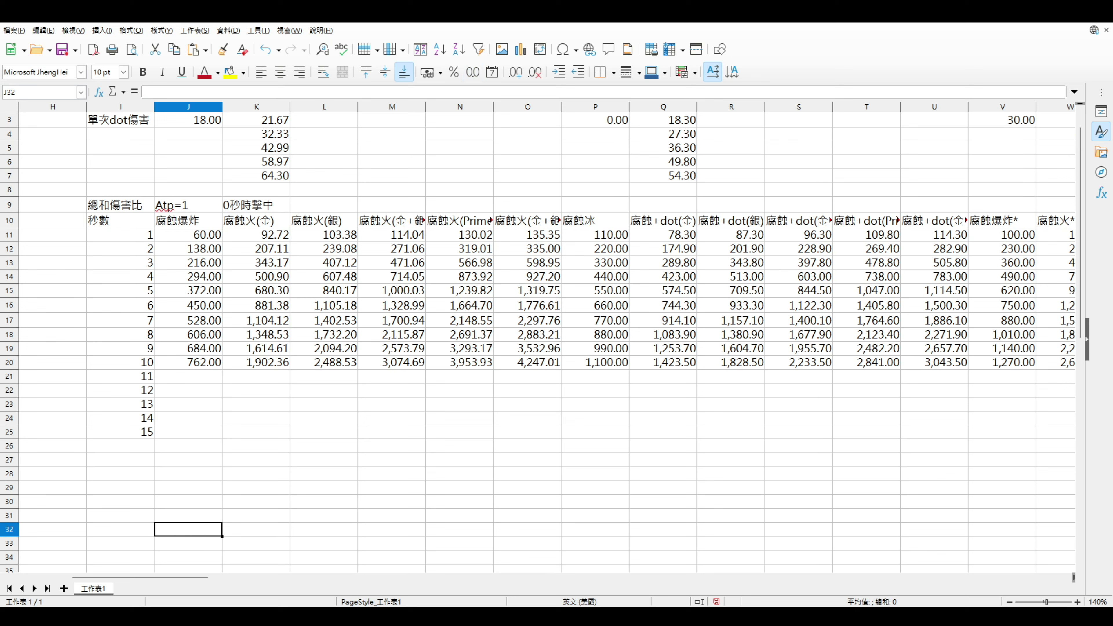
left_click(195, 418)
left_click(198, 459)
Step: Examine the 病毒火(prime) column from its last total up to its header, then compare the 病毒火 columns AM to AQ
left_click_drag(155, 577, 418, 584)
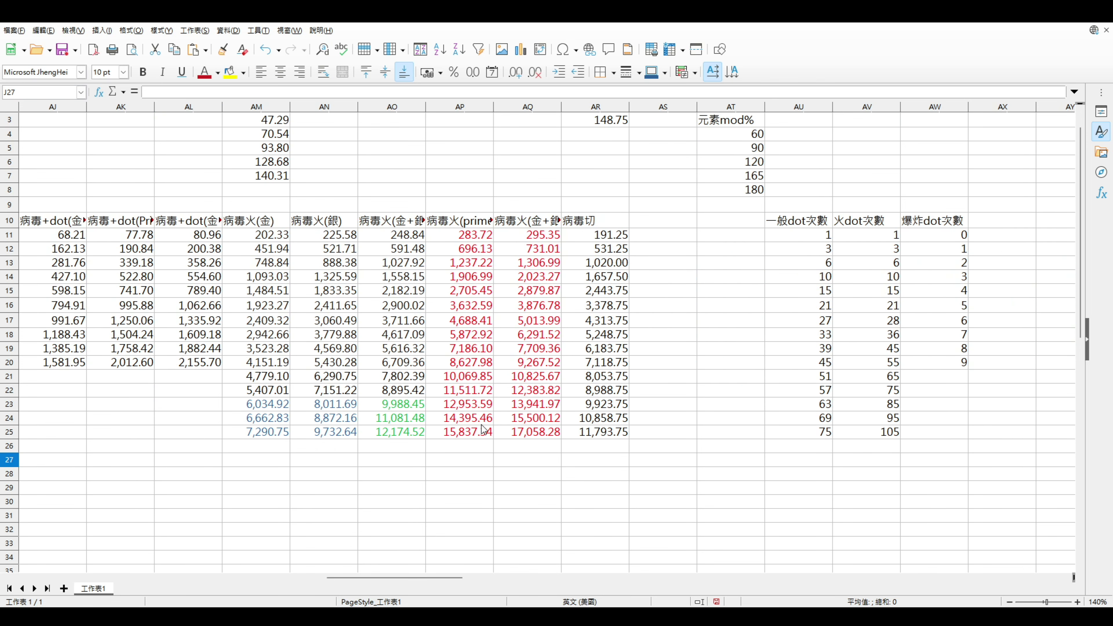
left_click(479, 450)
left_click(467, 492)
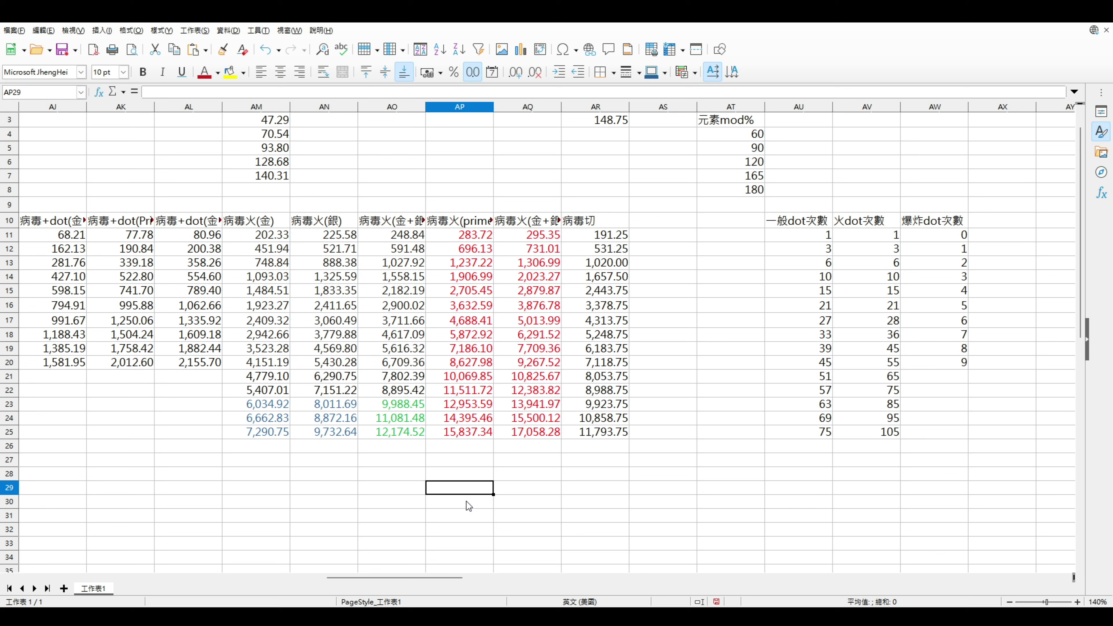
left_click_drag(469, 449, 447, 225)
left_click(391, 234)
left_click_drag(263, 204, 532, 456)
Step: Check the 病毒火(金) totals at 13 to 15 seconds, then examine the 病毒火 totals in column AO from last to first
left_click(272, 412)
left_click(267, 432)
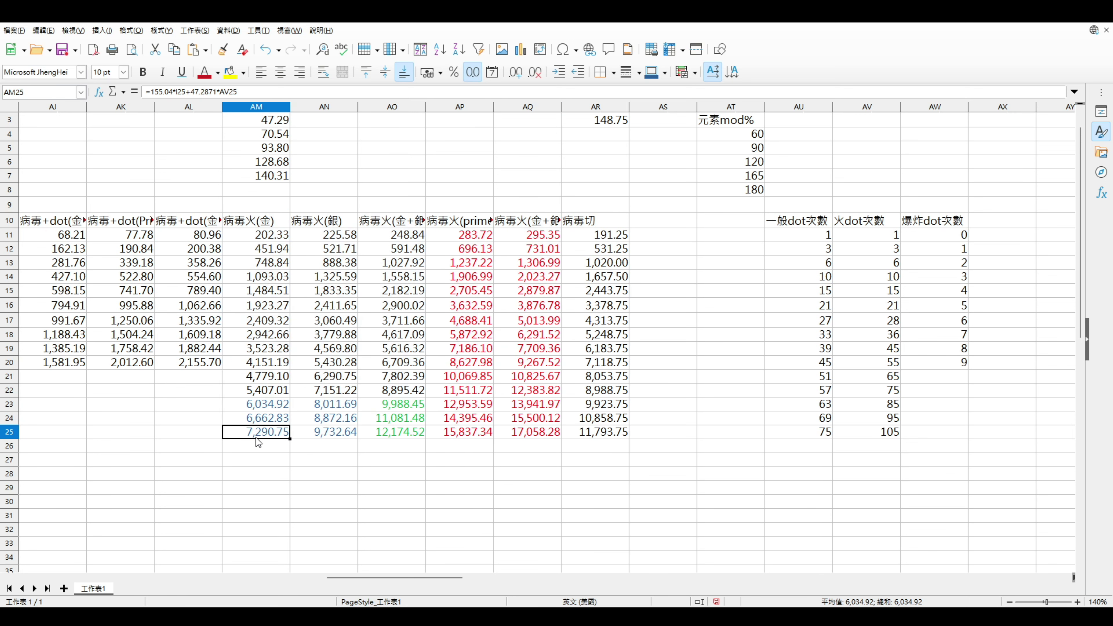
left_click(266, 447)
left_click(415, 446)
left_click_drag(508, 447, 396, 454)
left_click(399, 206)
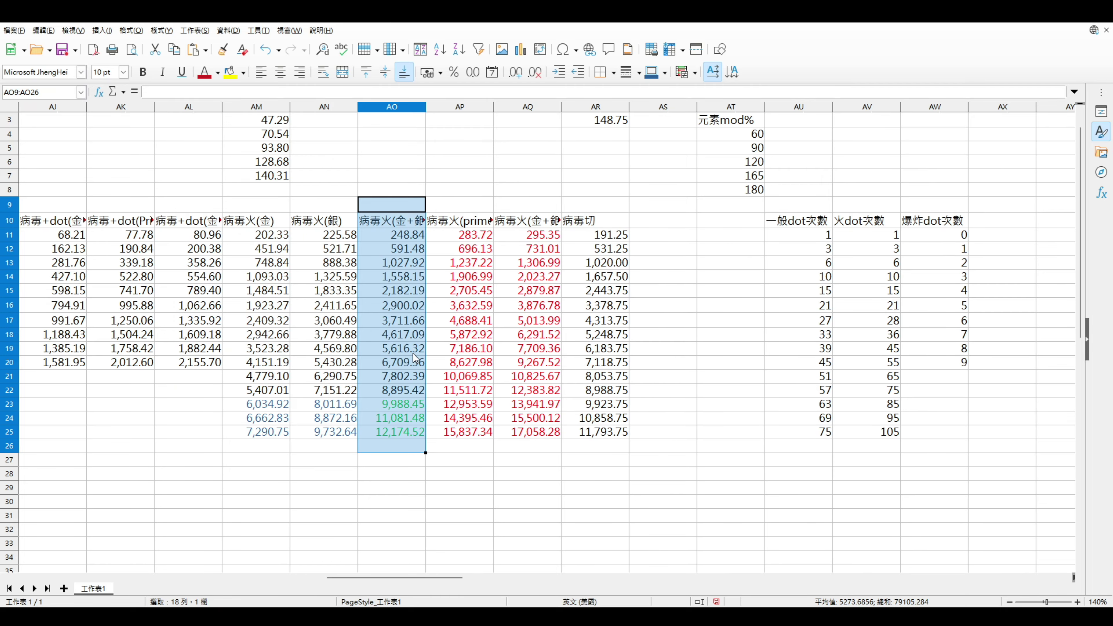